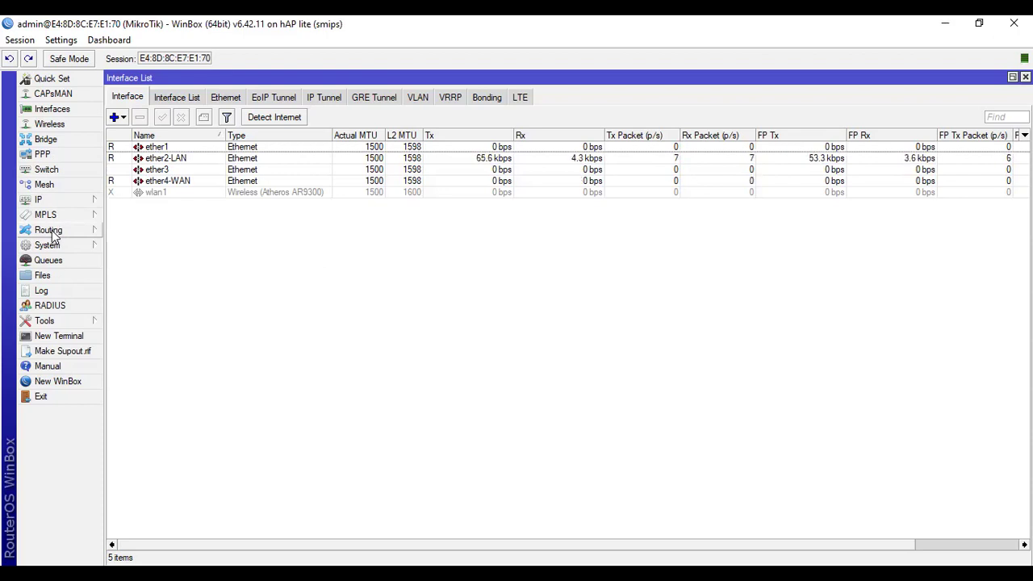
- Open the router's BGP routing configuration and maximize its window
{"action": "left_click", "coordinate": [69, 232]}
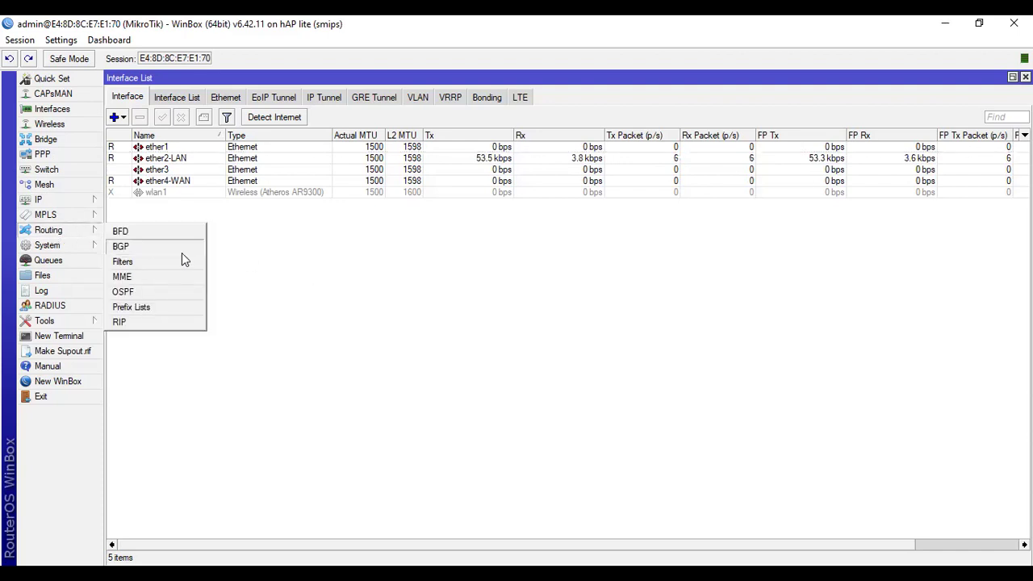
{"action": "left_click", "coordinate": [134, 247]}
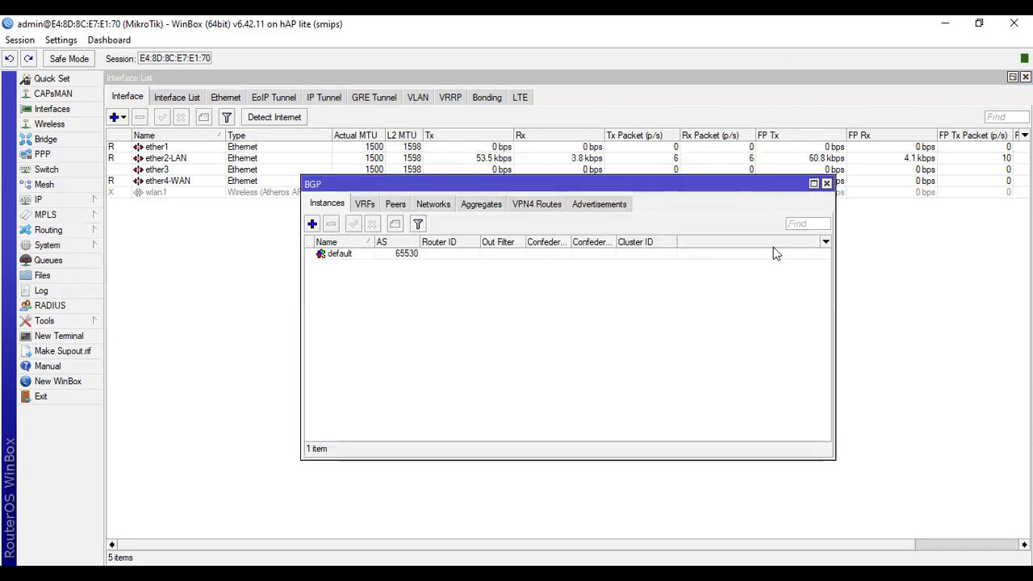
{"action": "left_click", "coordinate": [813, 183]}
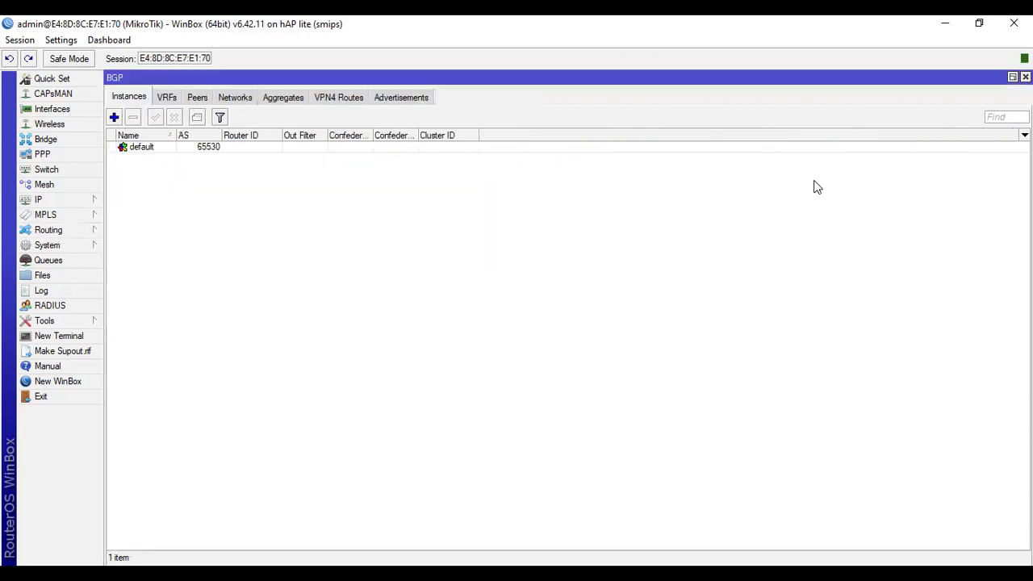
- Open the routing filters list to view it, move its window aside, and close it
{"action": "left_click", "coordinate": [65, 231]}
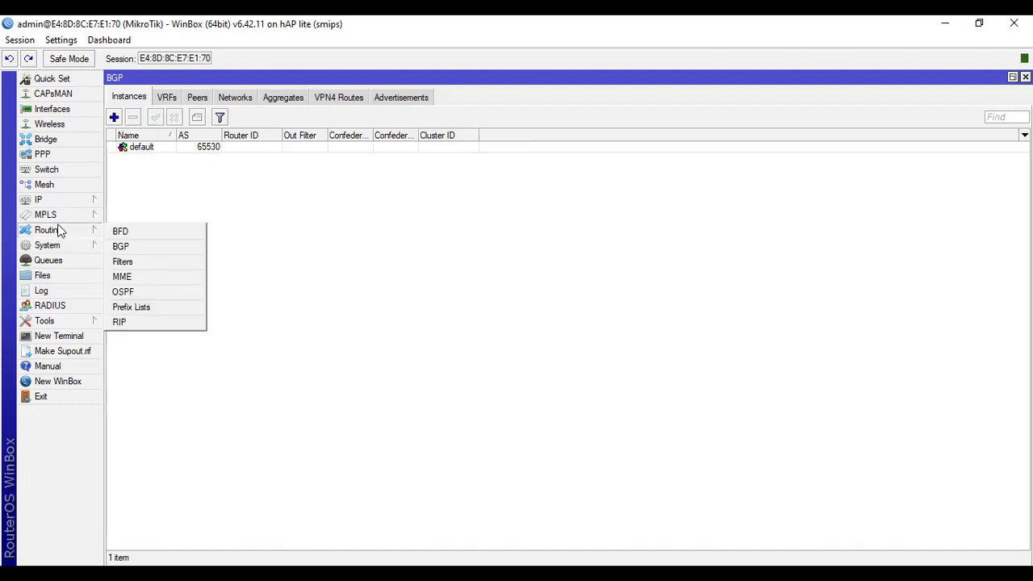
{"action": "left_click", "coordinate": [131, 261]}
{"action": "left_click_drag", "start_coordinate": [569, 200], "coordinate": [804, 207]}
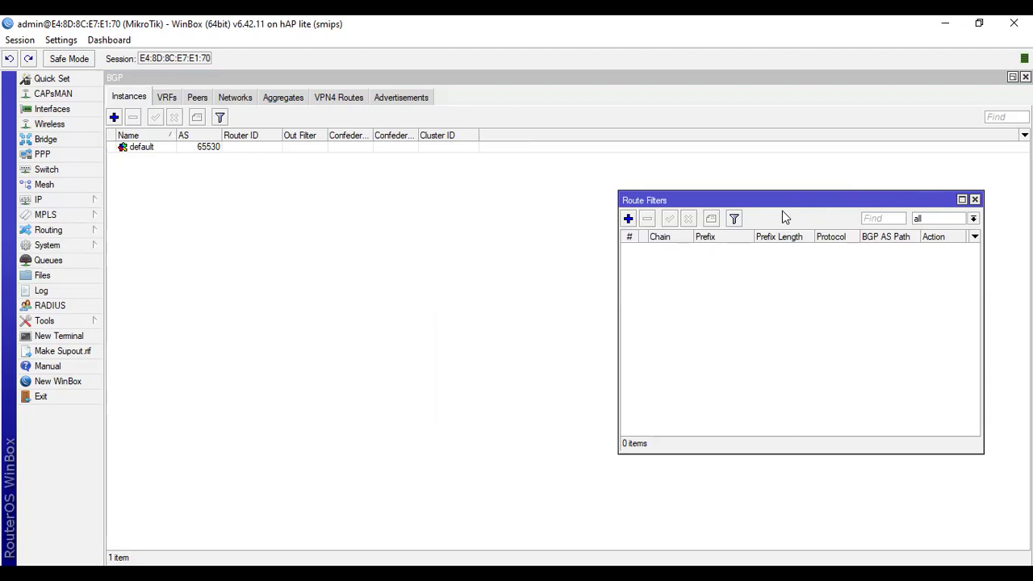
{"action": "left_click", "coordinate": [974, 200]}
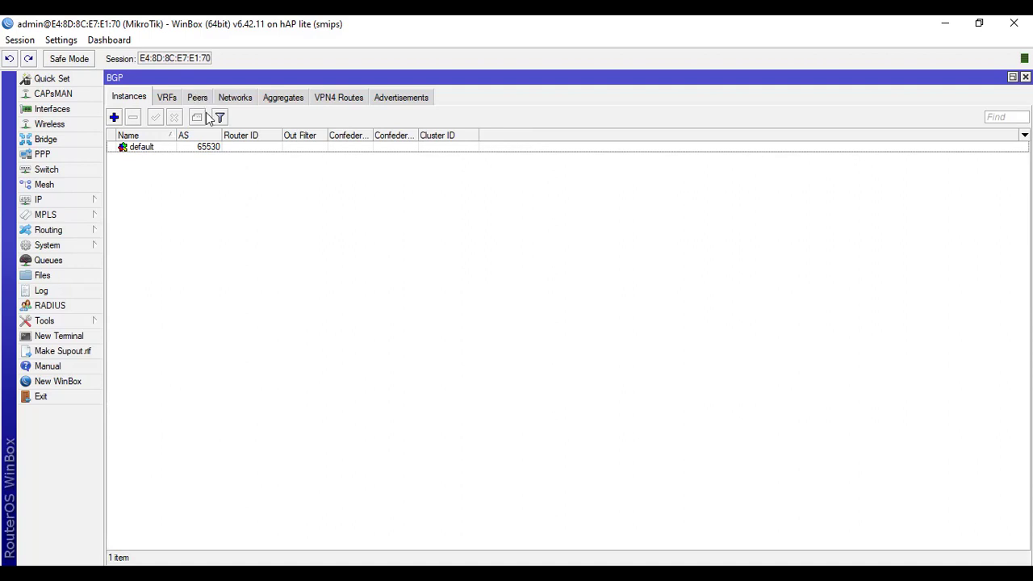
- Open the default BGP instance and examine its AS number setting
{"action": "left_click", "coordinate": [207, 150]}
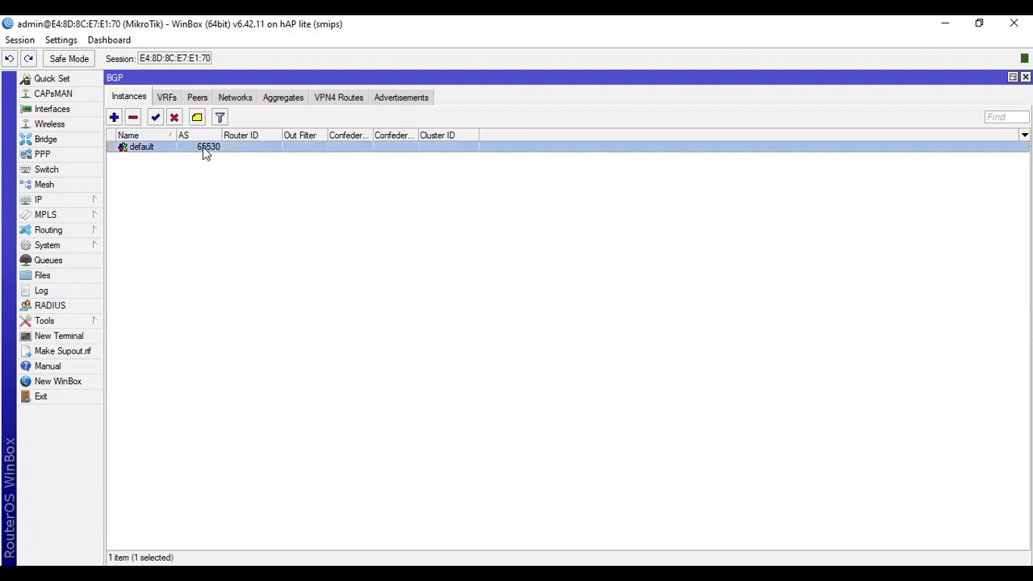
{"action": "double_click", "coordinate": [205, 152]}
{"action": "key", "text": "Tab"}
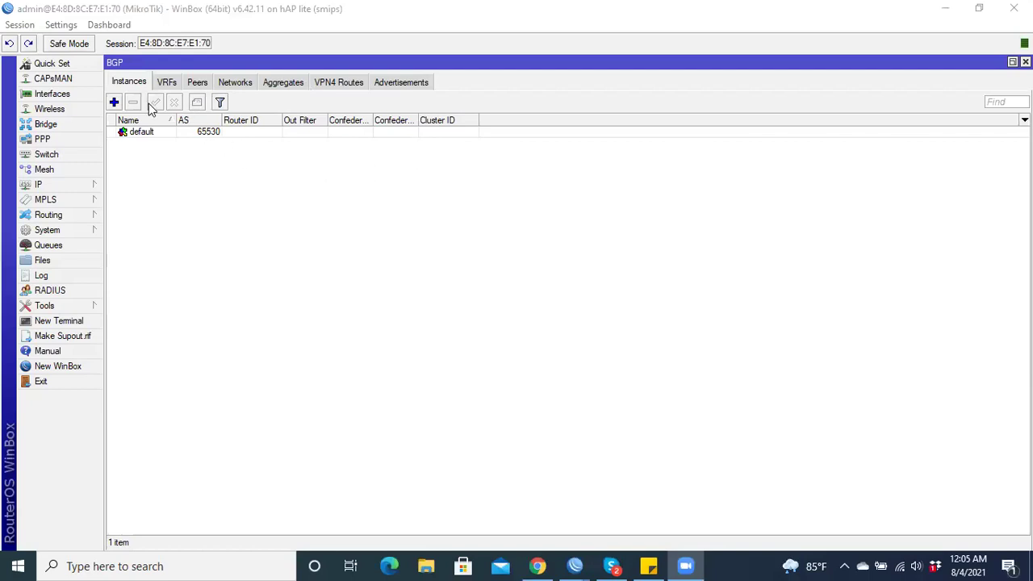
{"action": "double_click", "coordinate": [166, 135]}
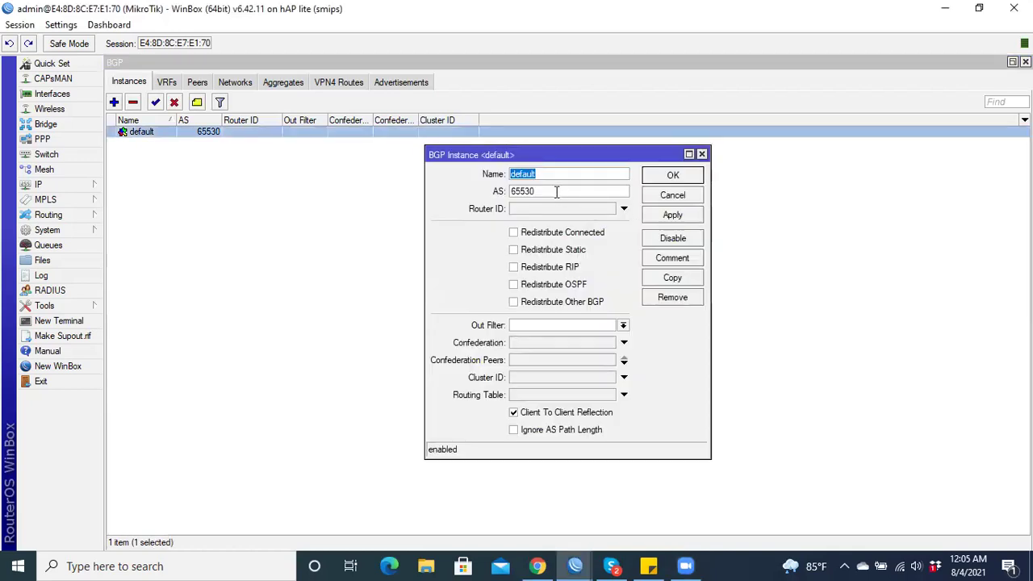
{"action": "key", "text": "Tab"}
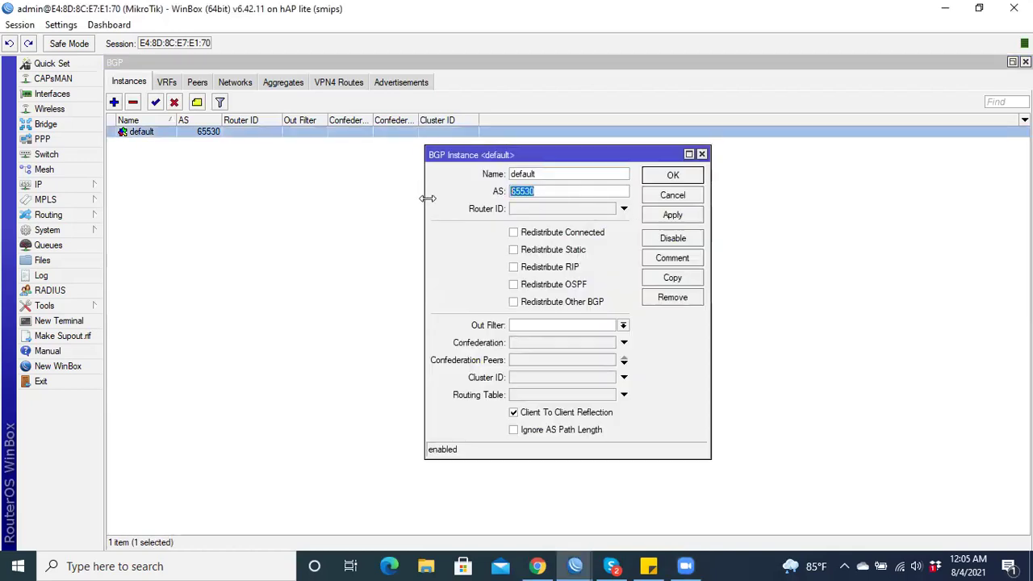
{"action": "left_click", "coordinate": [701, 154]}
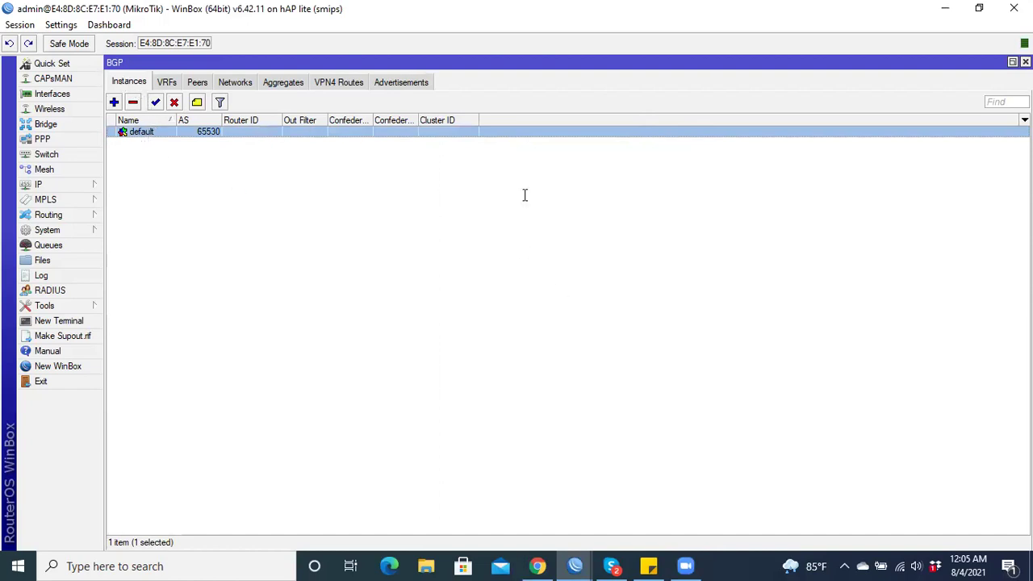
{"action": "key", "text": "Return"}
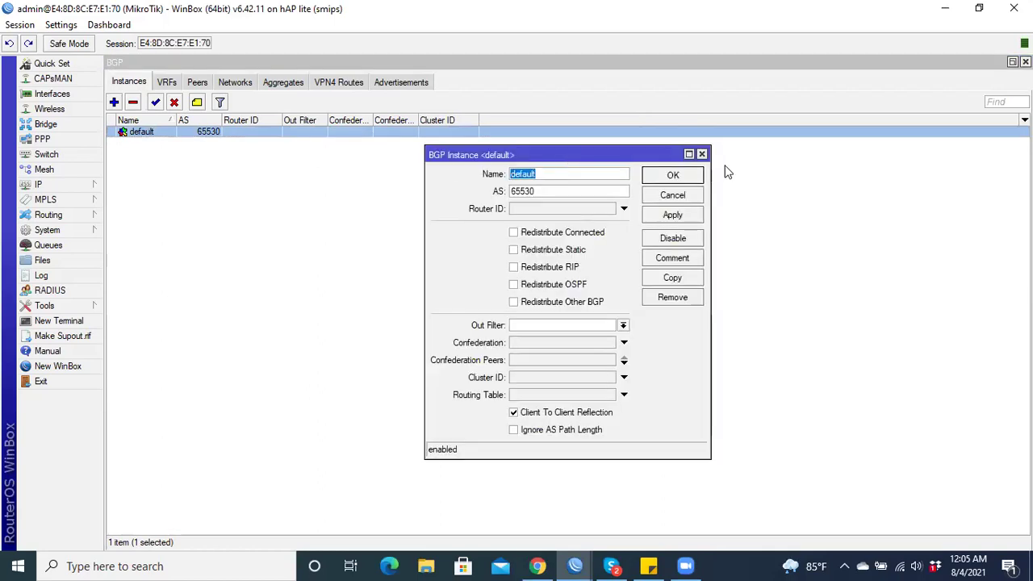
{"action": "left_click", "coordinate": [701, 154]}
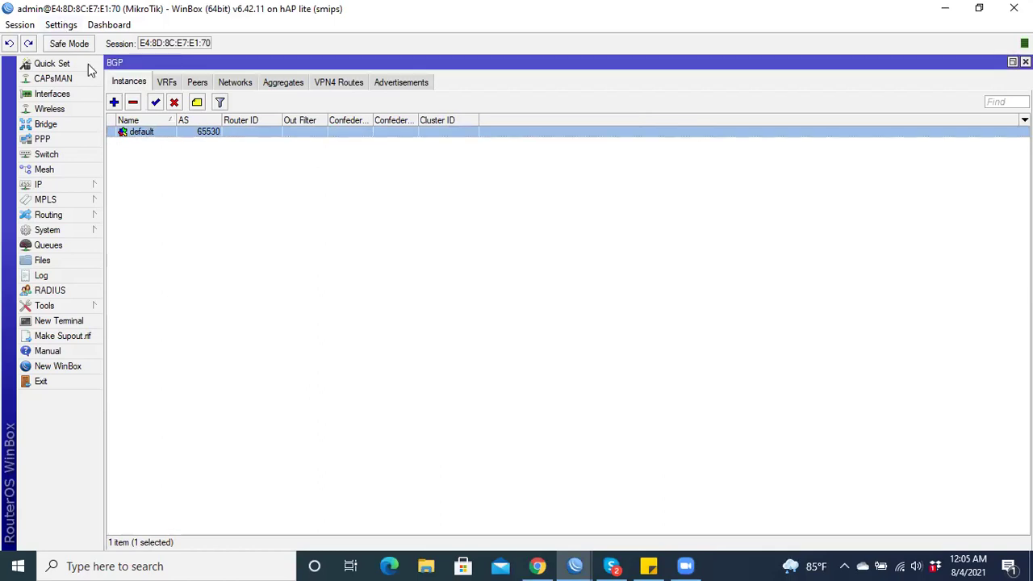
{"action": "double_click", "coordinate": [205, 132]}
{"action": "key", "text": "Tab"}
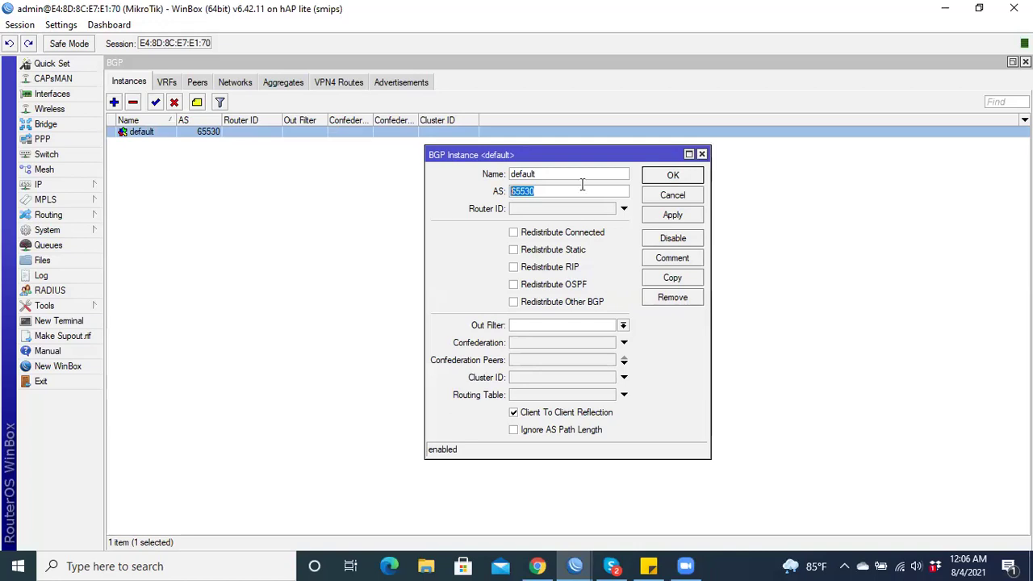
{"action": "left_click_drag", "start_coordinate": [556, 191], "coordinate": [508, 194]}
- Switch to a new blank Notepad document and move its window slightly lower
{"action": "left_click", "coordinate": [252, 565]}
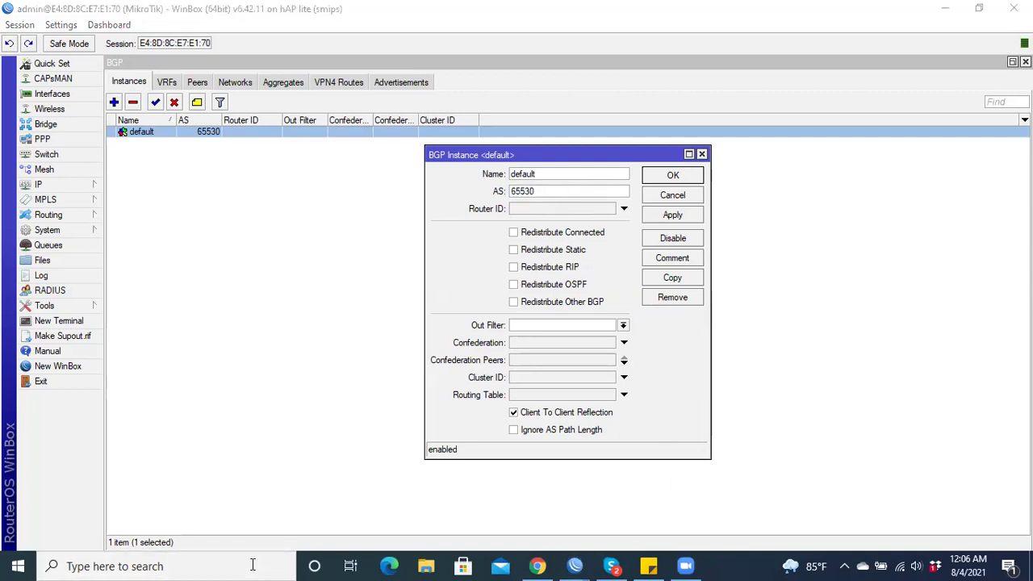
{"action": "type", "text": "note"}
{"action": "left_click", "coordinate": [194, 144]}
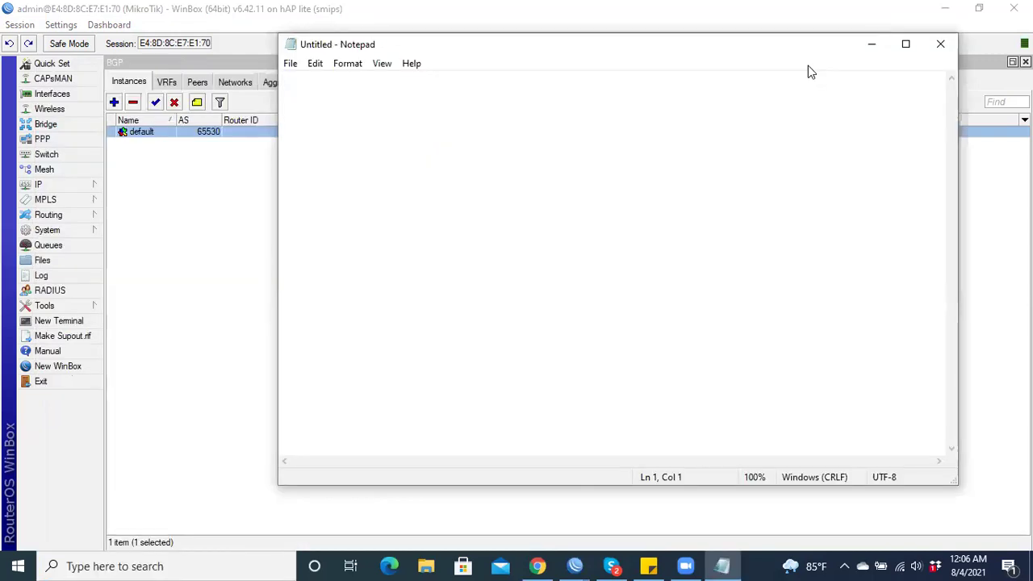
{"action": "left_click_drag", "start_coordinate": [766, 49], "coordinate": [766, 90]}
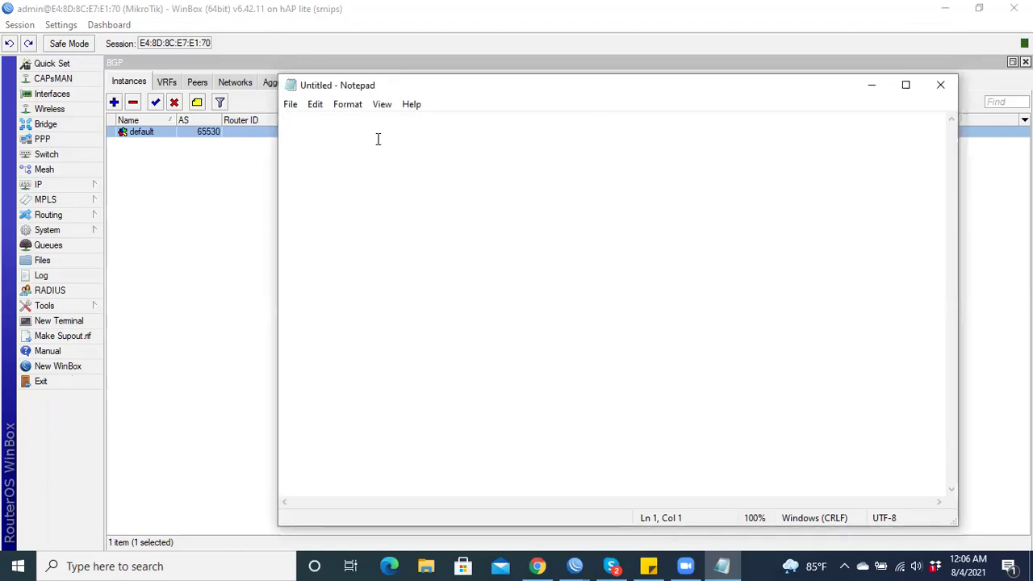
- Write the network block 172.16.20.0/22 on the first line of the note
{"action": "type", "text": "172"}
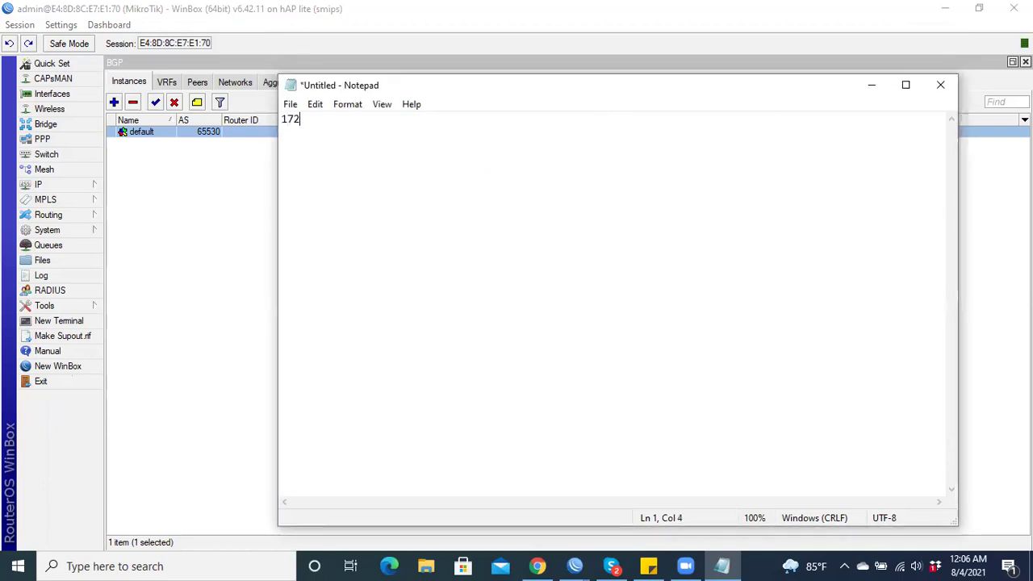
{"action": "type", "text": ".16."}
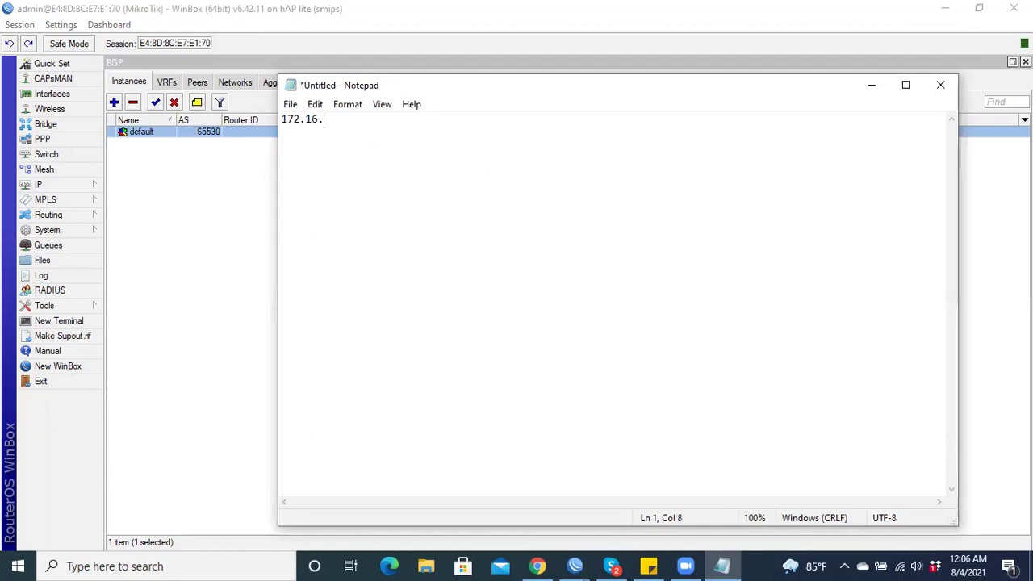
{"action": "type", "text": "20.0/"}
{"action": "key", "text": "super+a"}
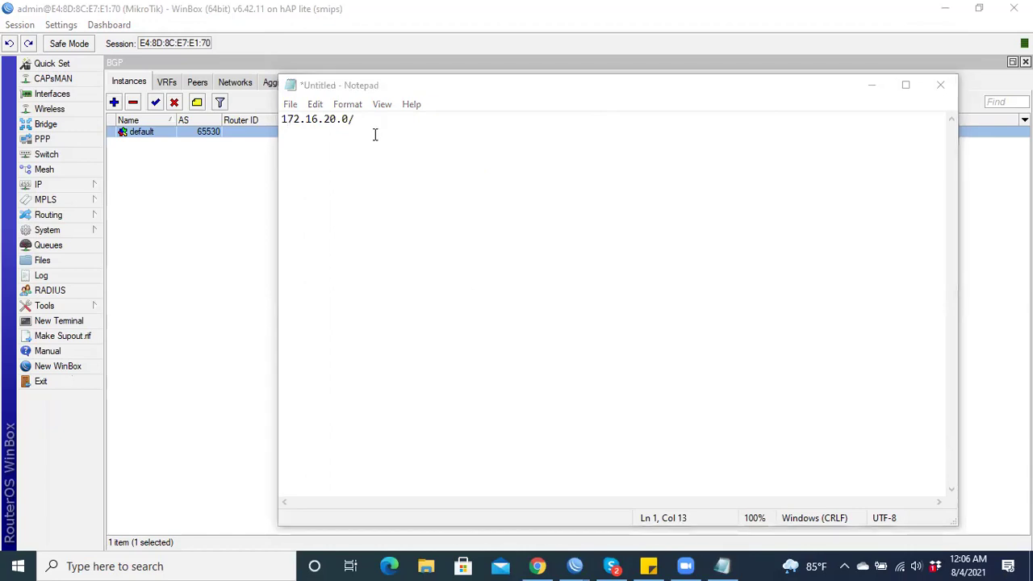
{"action": "left_click", "coordinate": [378, 119]}
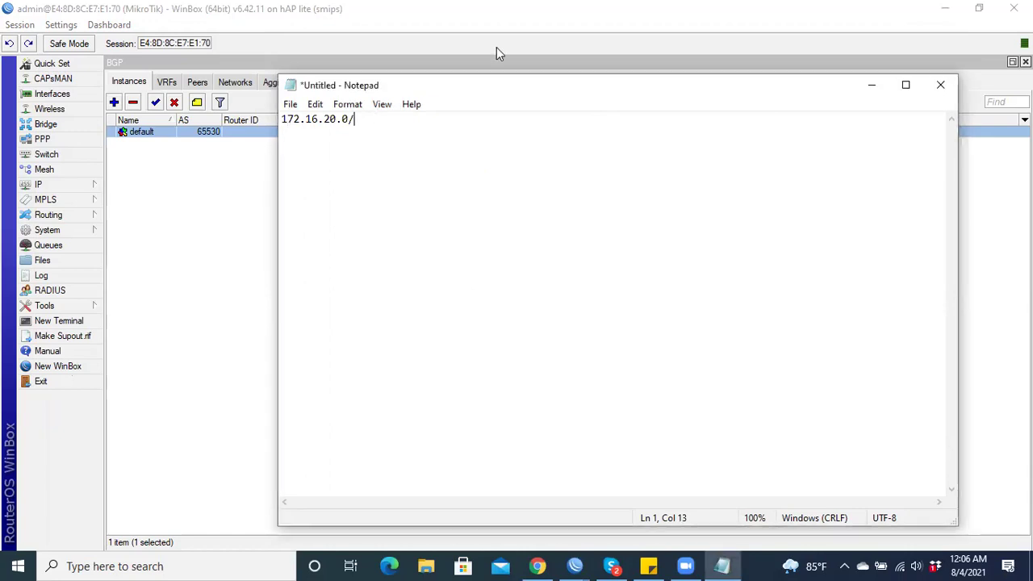
{"action": "type", "text": "22"}
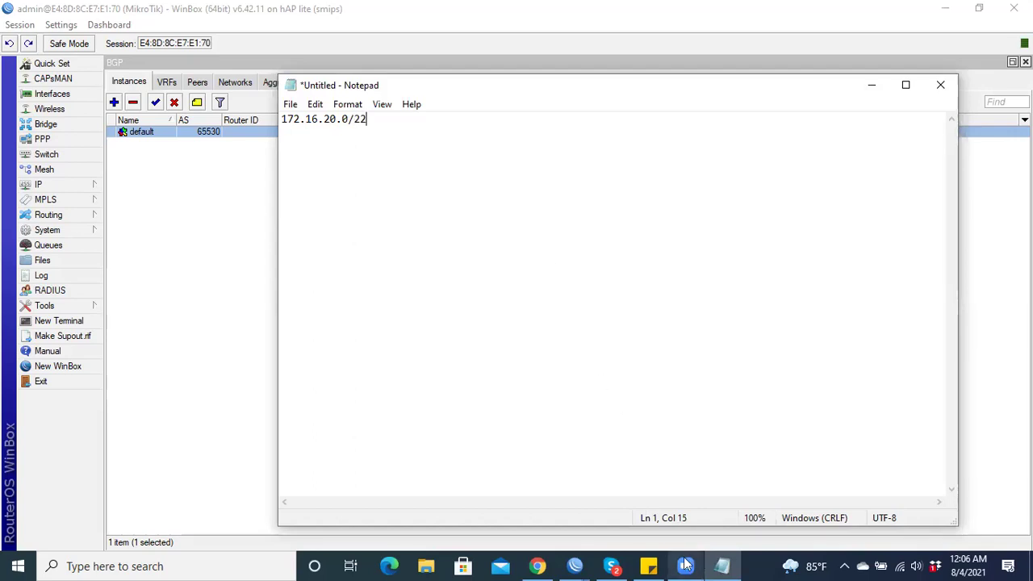
{"action": "mouse_move", "coordinate": [686, 565]}
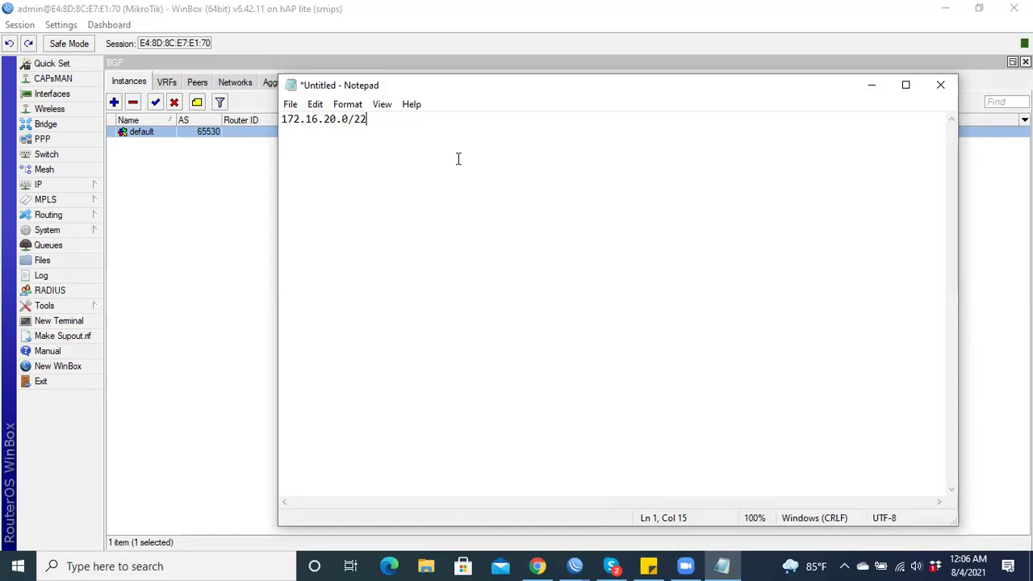
- Add the subnet 172.16.20.0/24 on a new line below the /22 block
{"action": "key", "text": "Return"}
{"action": "type", "text": "172.16.20"}
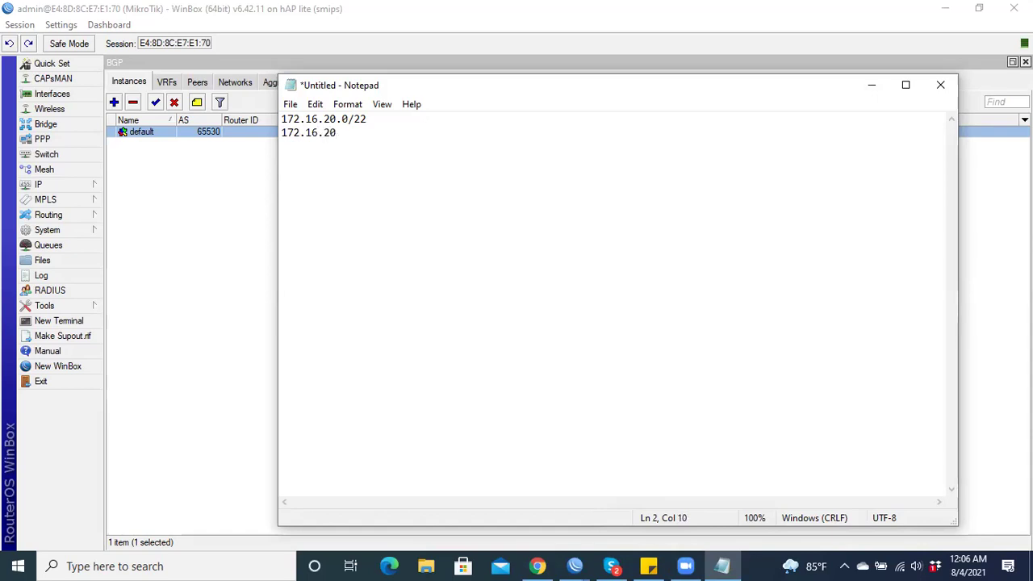
{"action": "type", "text": ".0/24"}
- Duplicate the 172.16.20.0/24 line below itself and change the copy to 172.16.21.0/24
{"action": "left_click_drag", "start_coordinate": [371, 133], "coordinate": [280, 135]}
{"action": "key", "text": "ctrl+c"}
{"action": "left_click", "coordinate": [344, 153]}
{"action": "key", "text": "Return"}
{"action": "key", "text": "ctrl+v"}
{"action": "left_click", "coordinate": [331, 146]}
{"action": "key", "text": "Delete"}
{"action": "type", "text": "1"}
- Paste another copy of the /24 subnet on a new line and change it to 172.16.22.0/24
{"action": "left_click", "coordinate": [380, 146]}
{"action": "key", "text": "Return"}
{"action": "key", "text": "ctrl+v"}
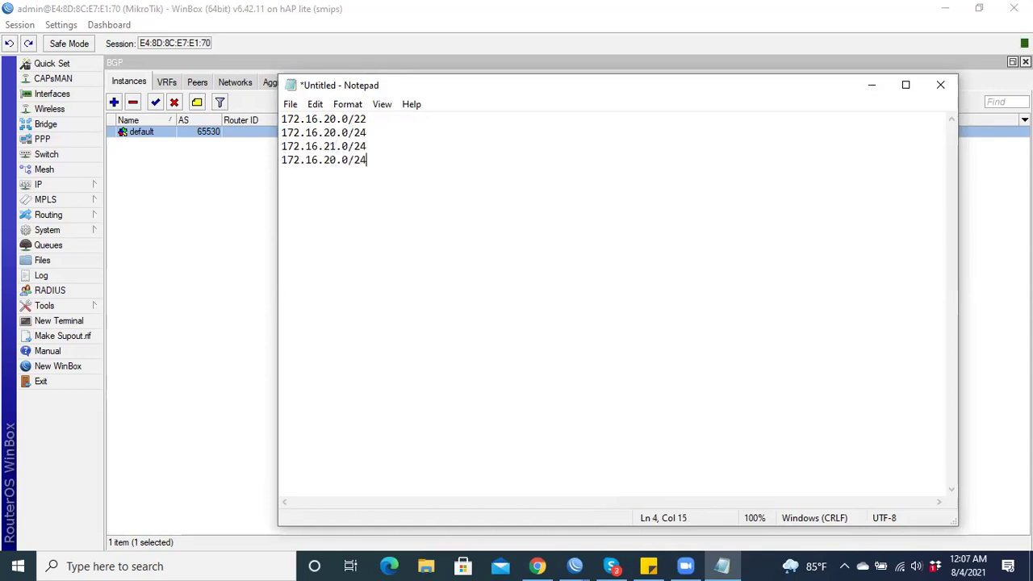
{"action": "left_click_drag", "start_coordinate": [337, 159], "coordinate": [329, 159]}
{"action": "type", "text": "2"}
- Paste one more /24 subnet at the end of the list and change it to 172.16.24.0/24
{"action": "left_click", "coordinate": [382, 158]}
{"action": "key", "text": "Return"}
{"action": "key", "text": "ctrl+v"}
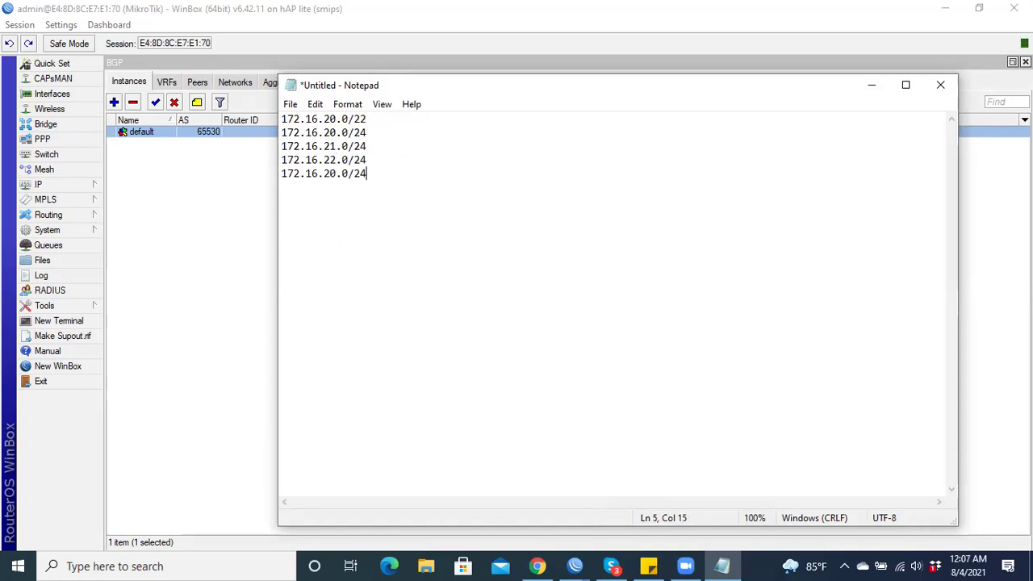
{"action": "left_click_drag", "start_coordinate": [337, 174], "coordinate": [330, 173]}
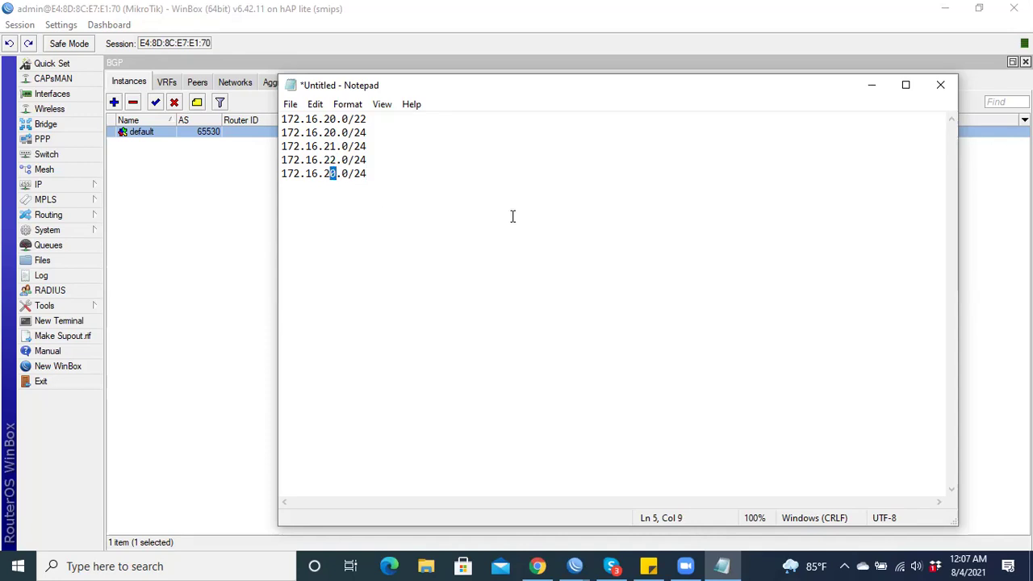
{"action": "type", "text": "4"}
- Insert the subnet 172.16.20.0/23 on a new line between 172.16.20.0/22 and 172.16.20.0/24
{"action": "left_click", "coordinate": [382, 121]}
{"action": "key", "text": "Return"}
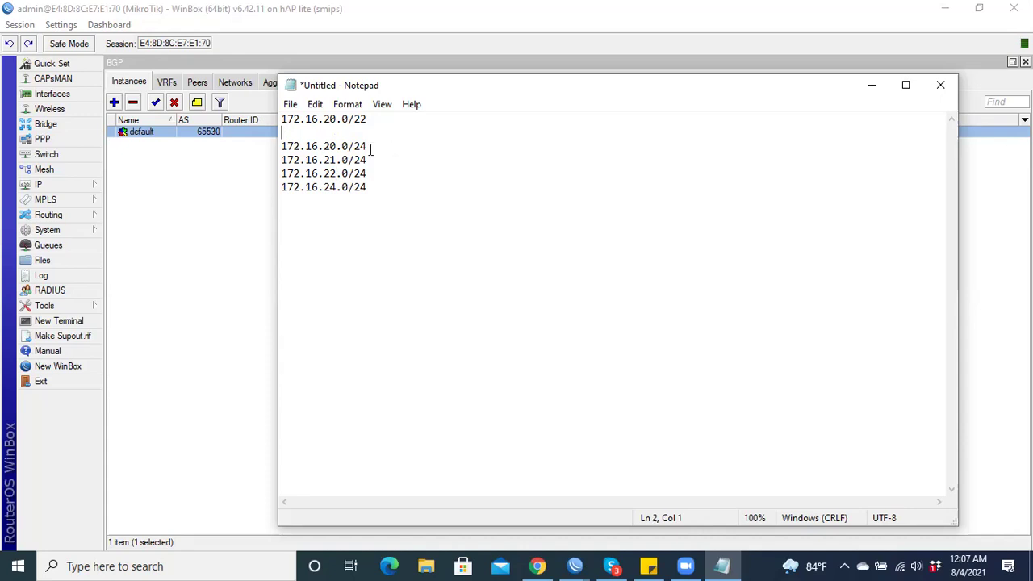
{"action": "left_click_drag", "start_coordinate": [370, 146], "coordinate": [280, 146]}
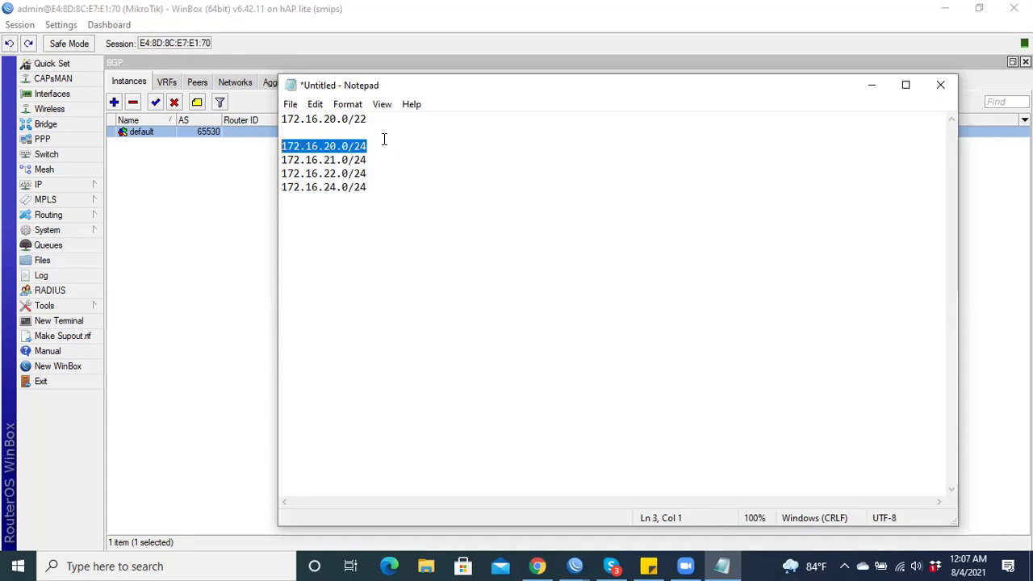
{"action": "left_click", "coordinate": [303, 133]}
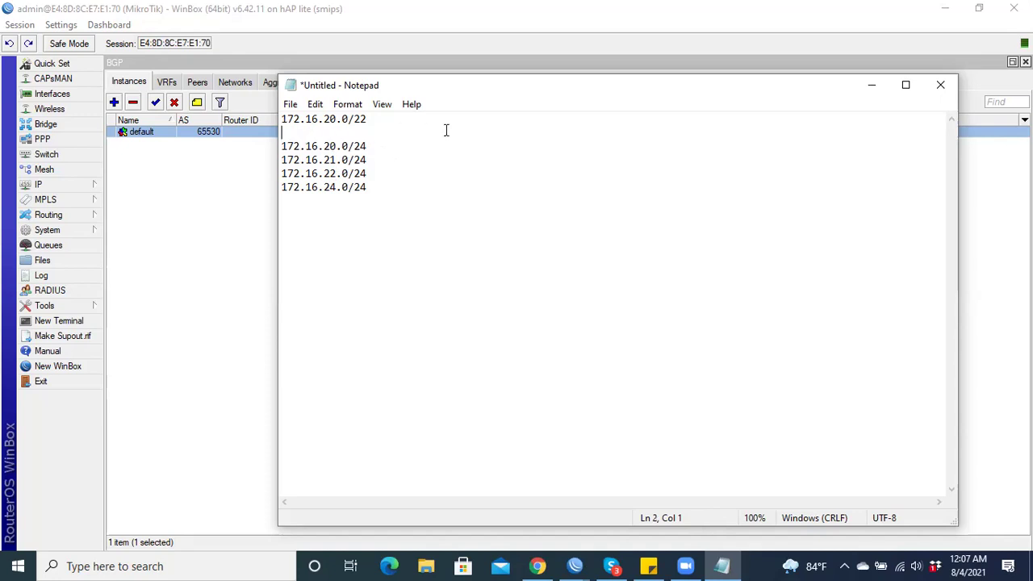
{"action": "key", "text": "ctrl+v"}
{"action": "key", "text": "BackSpace"}
{"action": "type", "text": "3"}
- Insert the subnet 172.16.22.0/23 on a new line between 172.16.21.0/24 and 172.16.22.0/24
{"action": "left_click", "coordinate": [377, 159]}
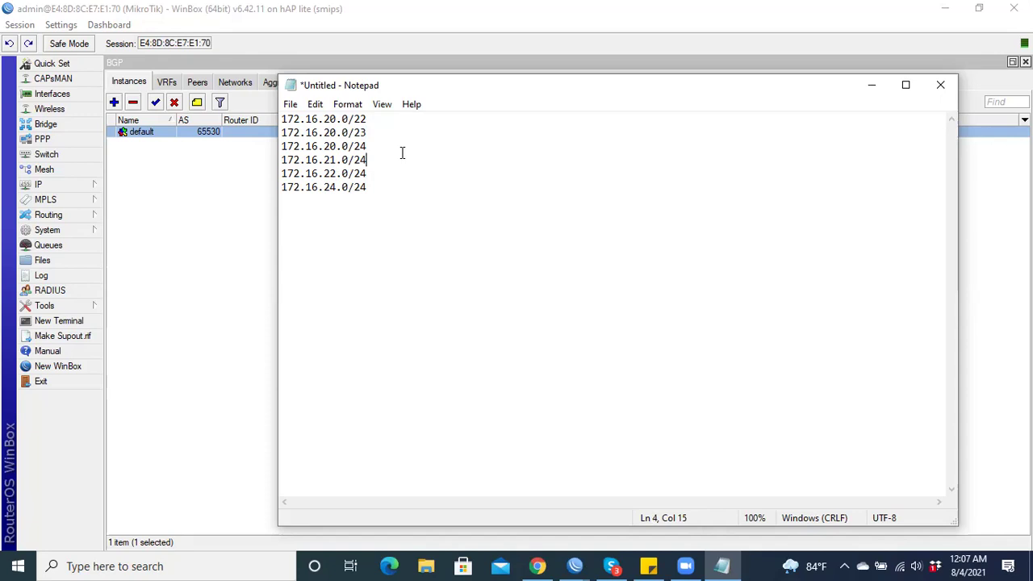
{"action": "key", "text": "Return"}
{"action": "left_click", "coordinate": [367, 159]}
{"action": "left_click_drag", "start_coordinate": [369, 187], "coordinate": [280, 189]}
{"action": "key", "text": "ctrl+c"}
{"action": "left_click", "coordinate": [337, 173]}
{"action": "key", "text": "ctrl+v"}
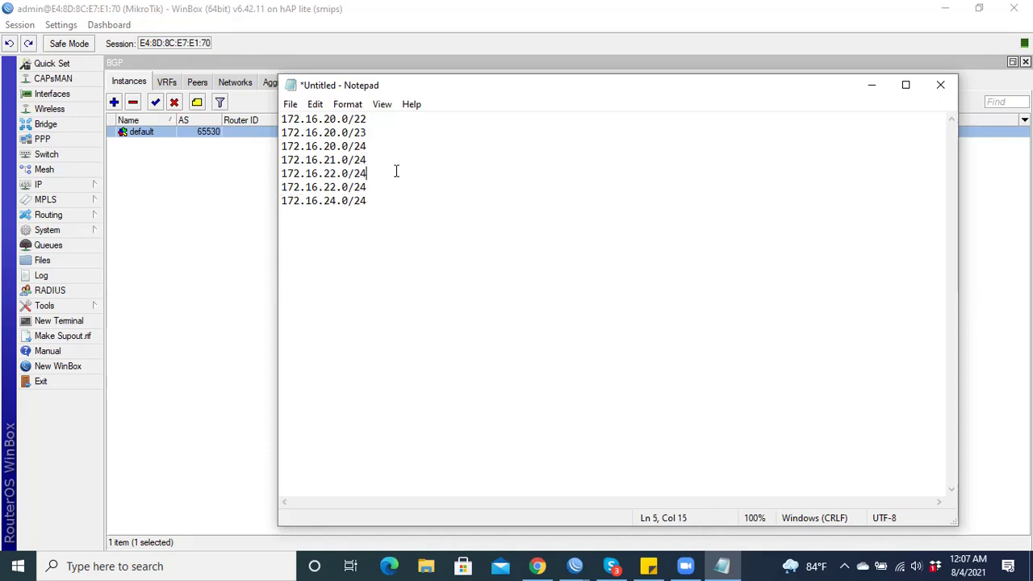
{"action": "key", "text": "BackSpace"}
{"action": "type", "text": "3"}
- Highlight the two /23 subnets in the list one after the other to review the split of the /22 block
{"action": "left_click", "coordinate": [372, 159]}
{"action": "left_click_drag", "start_coordinate": [367, 133], "coordinate": [282, 135]}
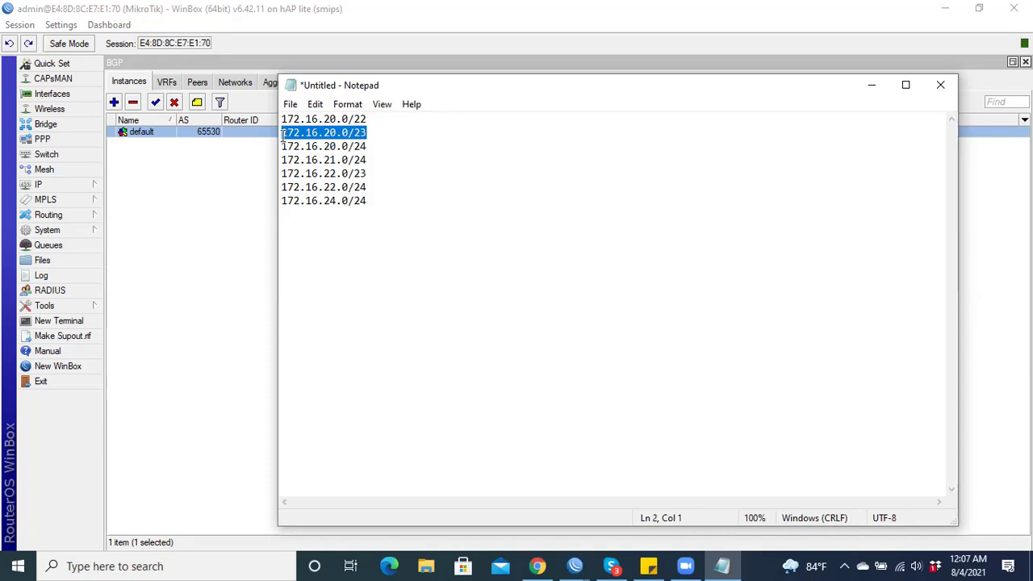
{"action": "left_click_drag", "start_coordinate": [373, 173], "coordinate": [272, 177]}
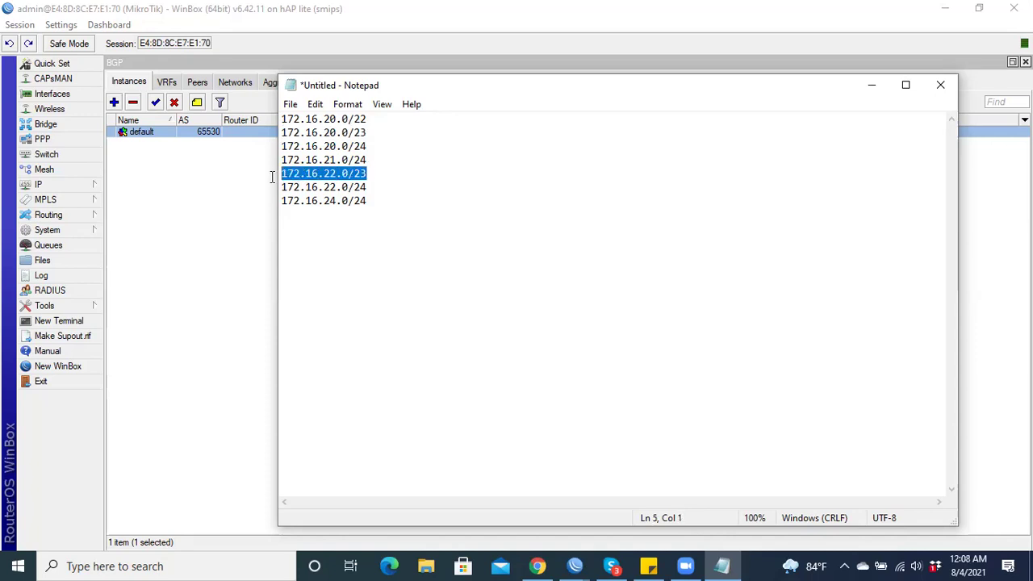
{"action": "left_click", "coordinate": [370, 120]}
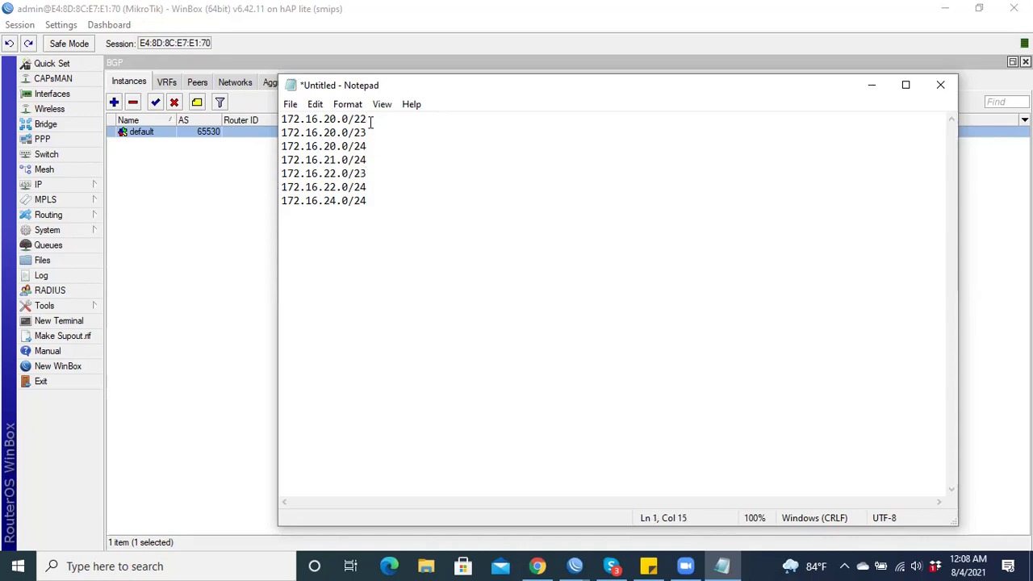
- Insert blank lines before and after each /23 subnet to separate the /22 block, the /23 halves and the /24 pairs
{"action": "key", "text": "Return"}
{"action": "left_click", "coordinate": [370, 146]}
{"action": "key", "text": "Return"}
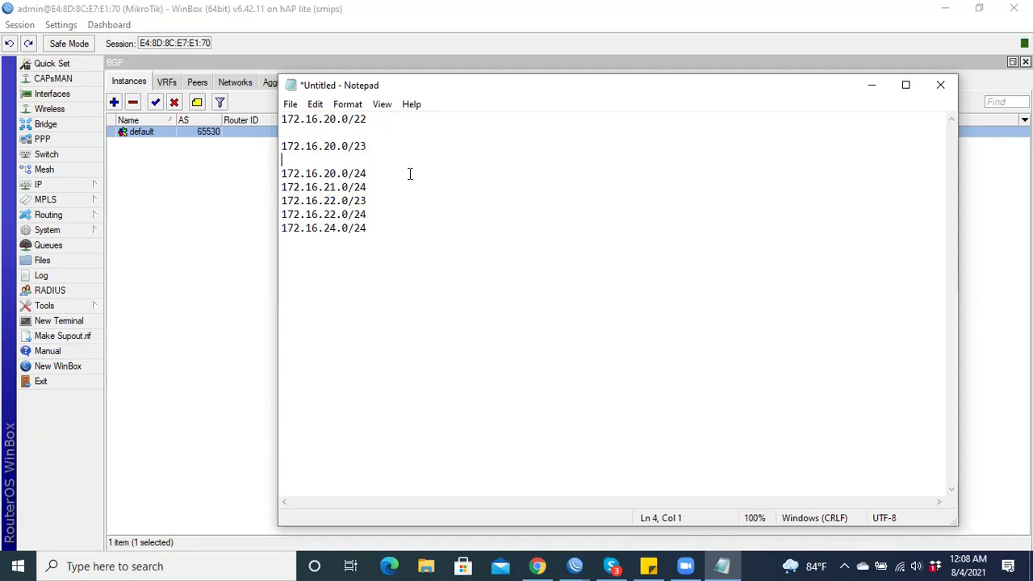
{"action": "left_click_drag", "start_coordinate": [369, 172], "coordinate": [284, 172]}
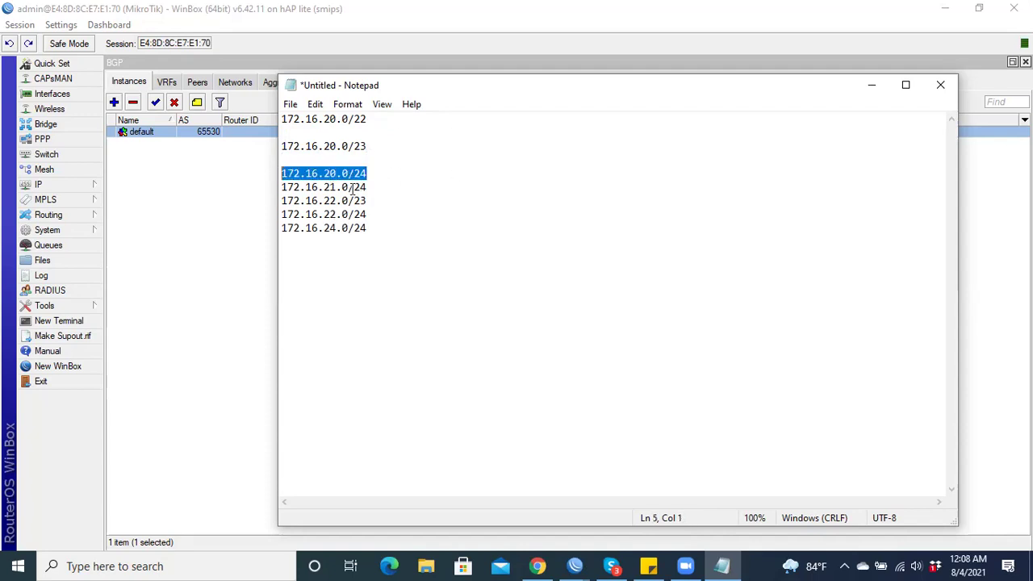
{"action": "left_click_drag", "start_coordinate": [368, 187], "coordinate": [284, 186]}
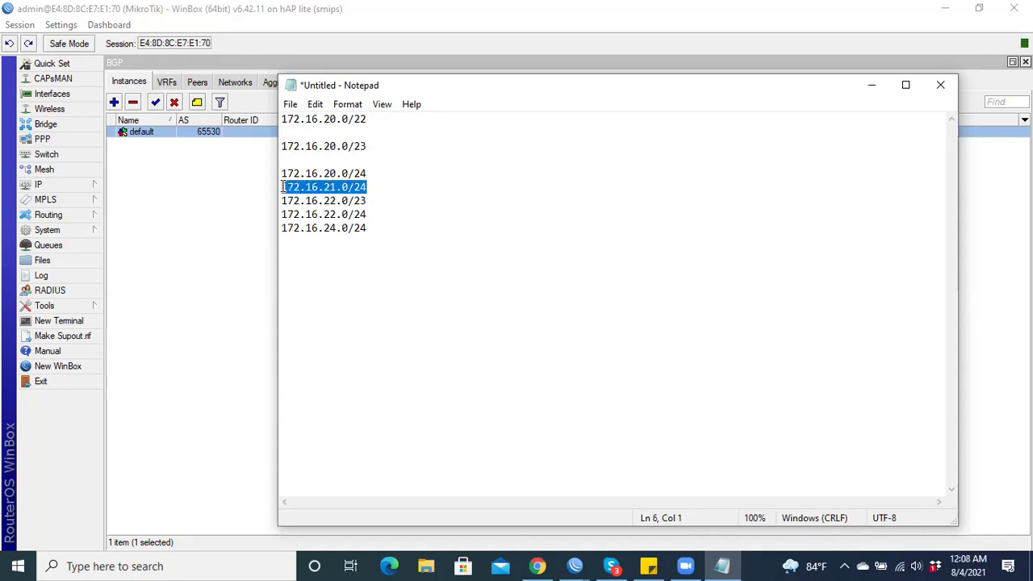
{"action": "left_click", "coordinate": [383, 186]}
{"action": "key", "text": "Return"}
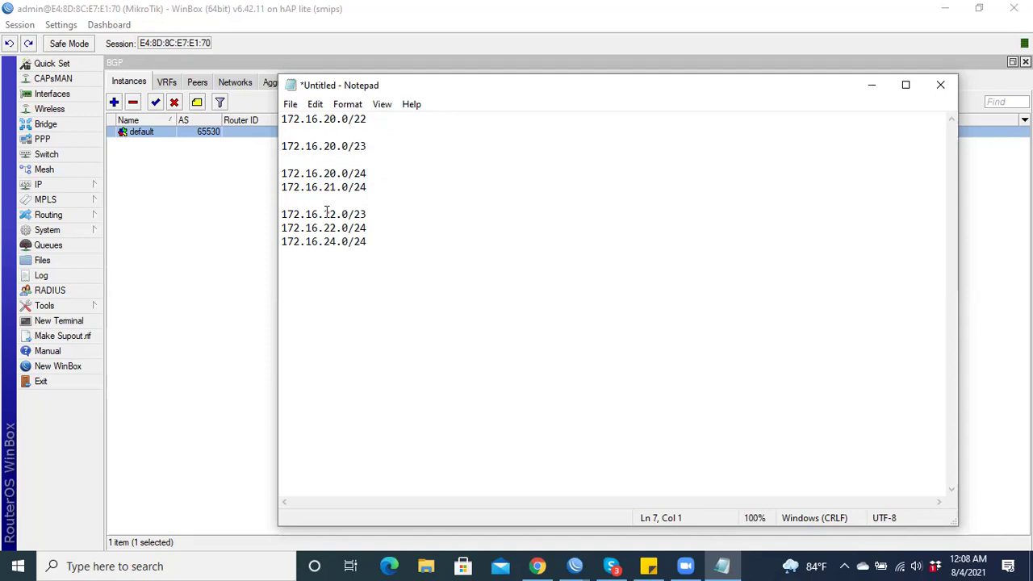
{"action": "left_click", "coordinate": [370, 213]}
{"action": "key", "text": "Return"}
{"action": "left_click_drag", "start_coordinate": [379, 239], "coordinate": [274, 240]}
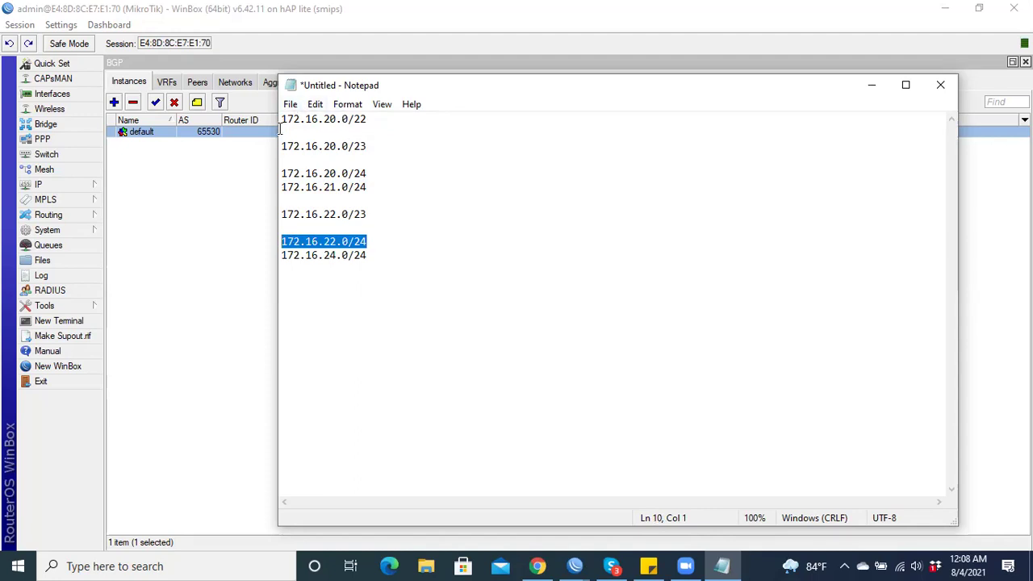
{"action": "left_click", "coordinate": [381, 252]}
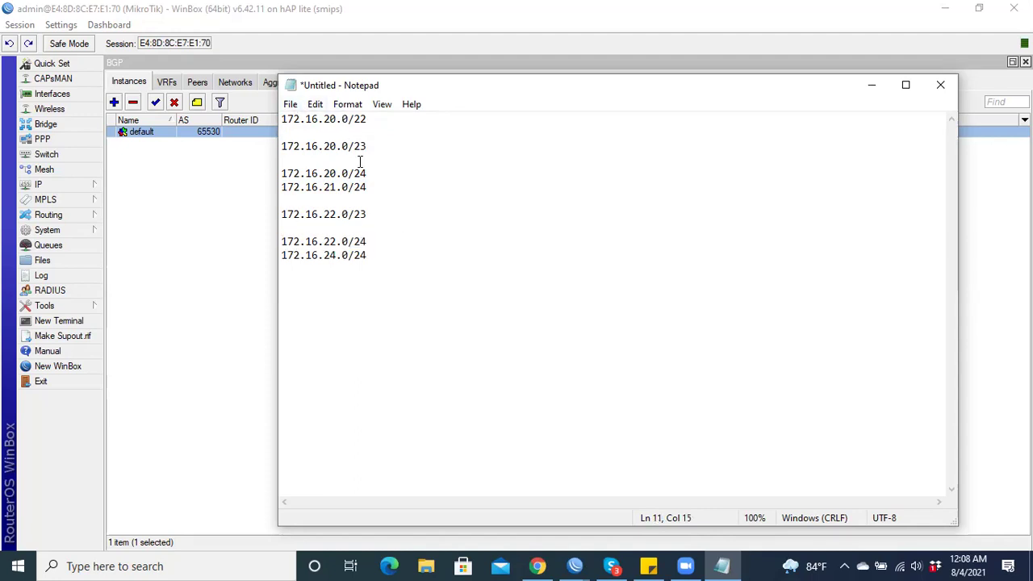
- Highlight the 172.16.20.0/24 and 172.16.21.0/24 pair, its parent 172.16.20.0/23 and the /22 prefix in turn to review the subnet hierarchy
{"action": "left_click_drag", "start_coordinate": [375, 186], "coordinate": [275, 171]}
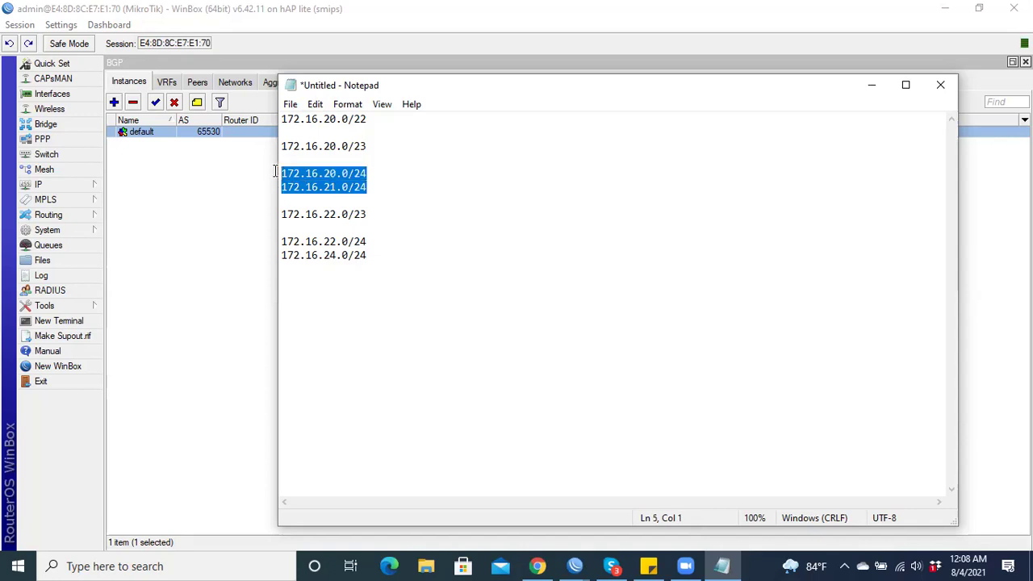
{"action": "left_click_drag", "start_coordinate": [371, 146], "coordinate": [273, 145]}
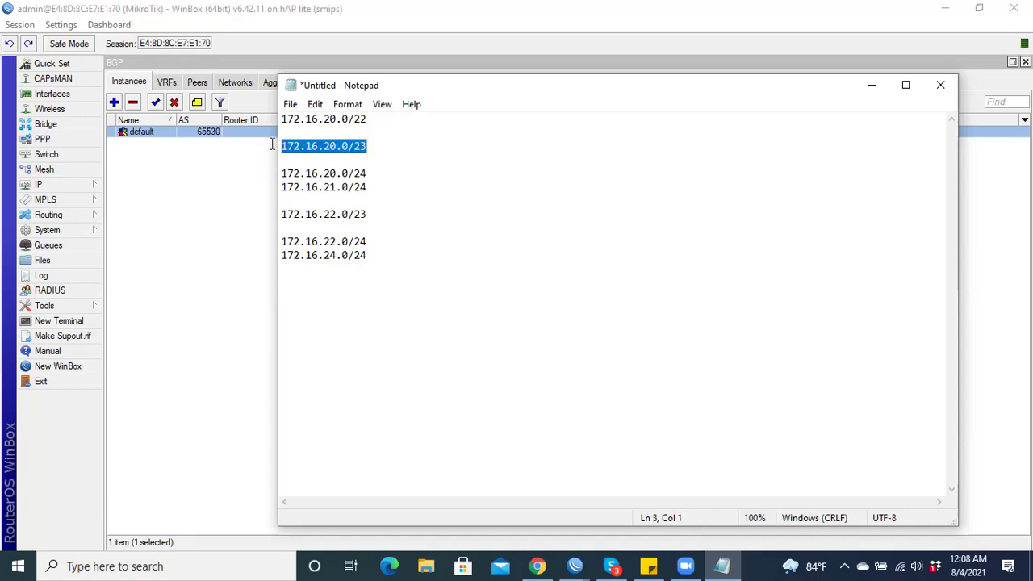
{"action": "left_click_drag", "start_coordinate": [371, 186], "coordinate": [277, 175]}
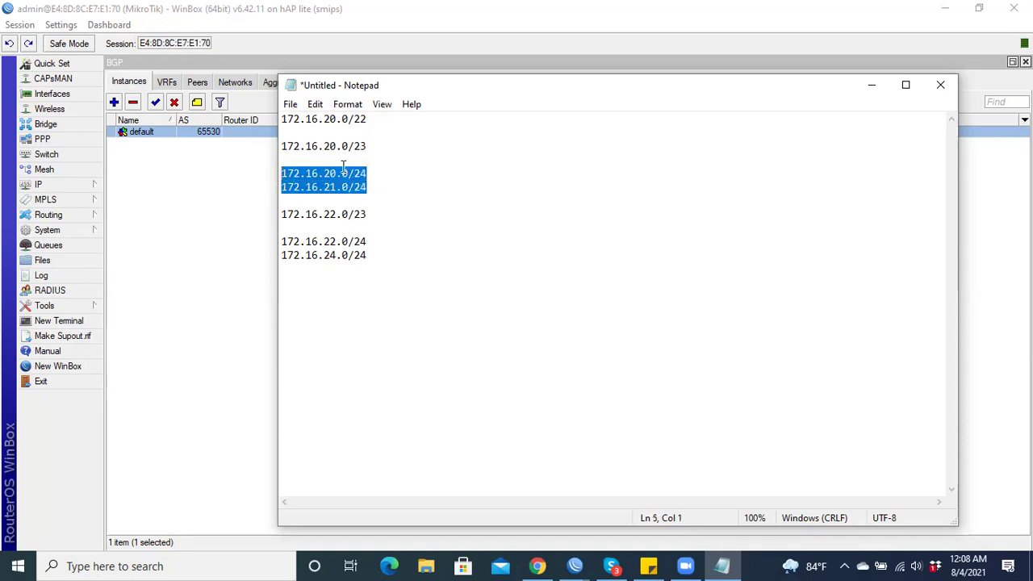
{"action": "left_click_drag", "start_coordinate": [371, 148], "coordinate": [282, 146]}
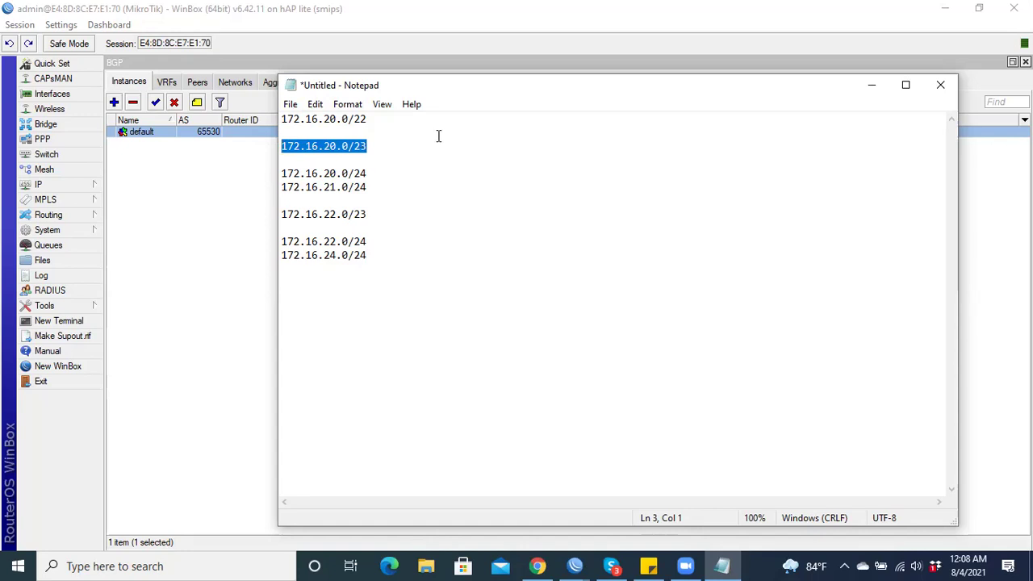
{"action": "left_click_drag", "start_coordinate": [382, 174], "coordinate": [281, 171]}
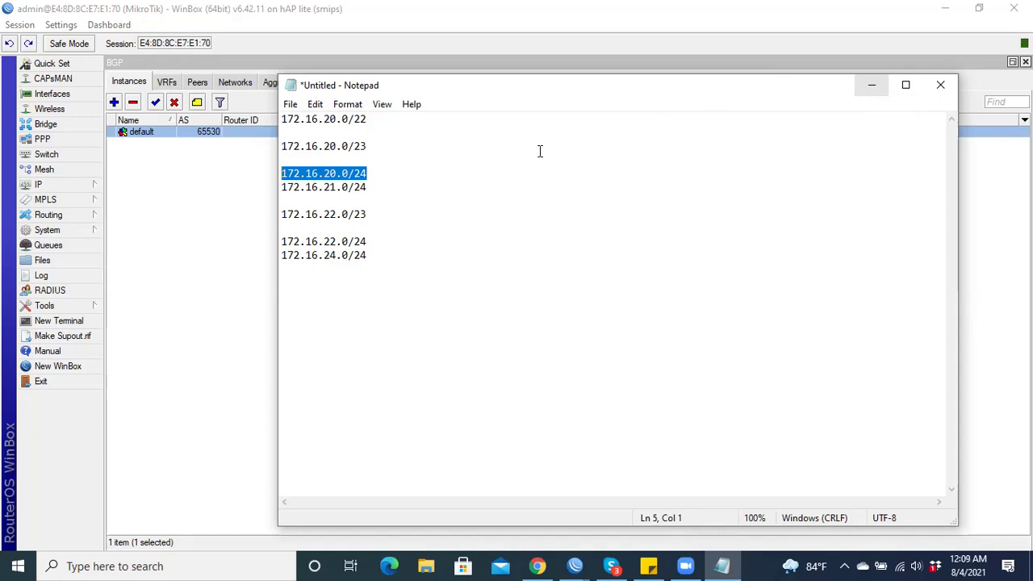
{"action": "left_click_drag", "start_coordinate": [367, 186], "coordinate": [276, 190]}
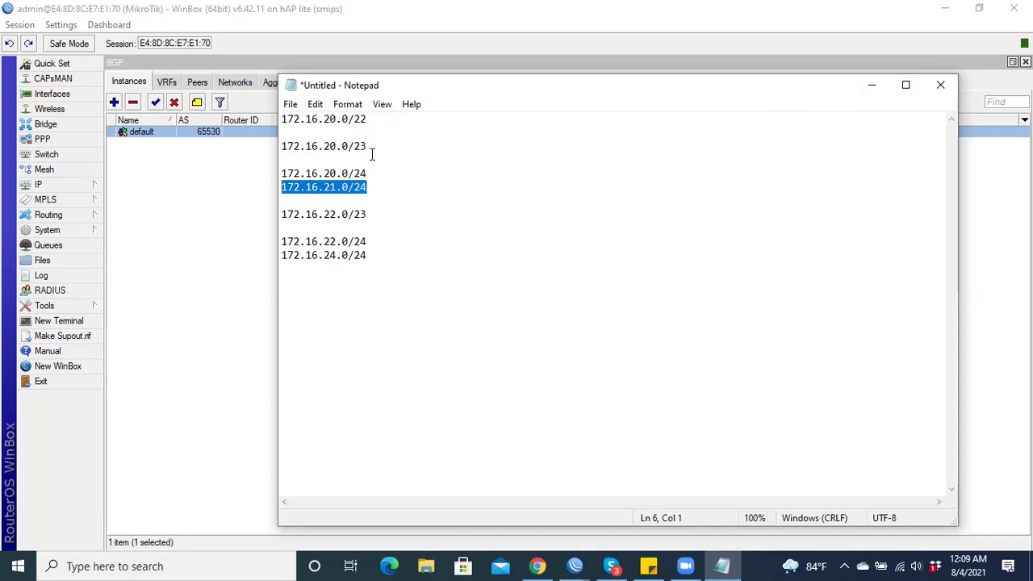
{"action": "left_click_drag", "start_coordinate": [376, 145], "coordinate": [348, 120]}
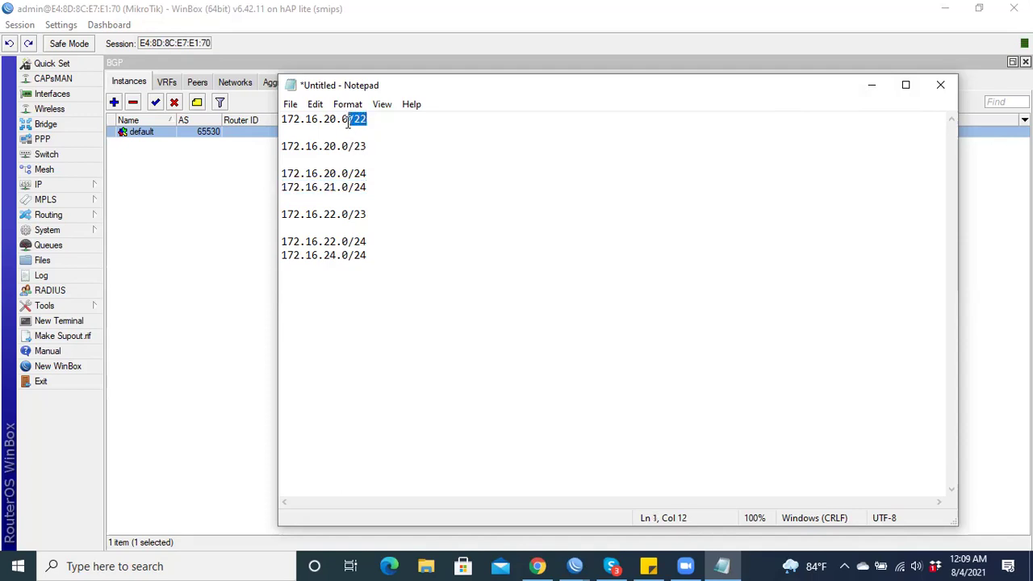
{"action": "left_click", "coordinate": [395, 202]}
- Check the AS number of the default BGP instance in WinBox and note it as ASN65530 below the subnet list in Notepad
{"action": "left_click", "coordinate": [872, 85]}
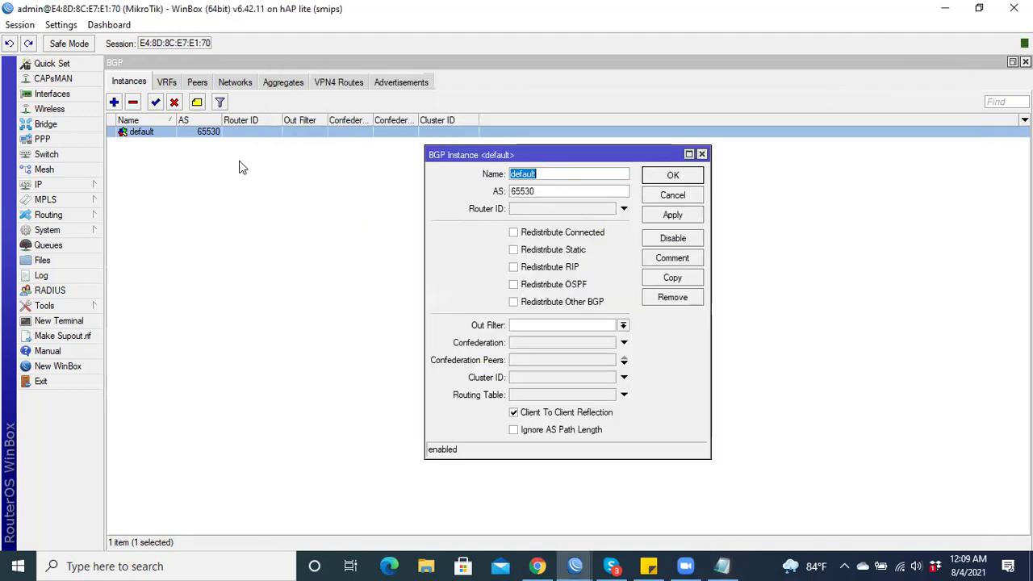
{"action": "left_click_drag", "start_coordinate": [626, 191], "coordinate": [433, 194]}
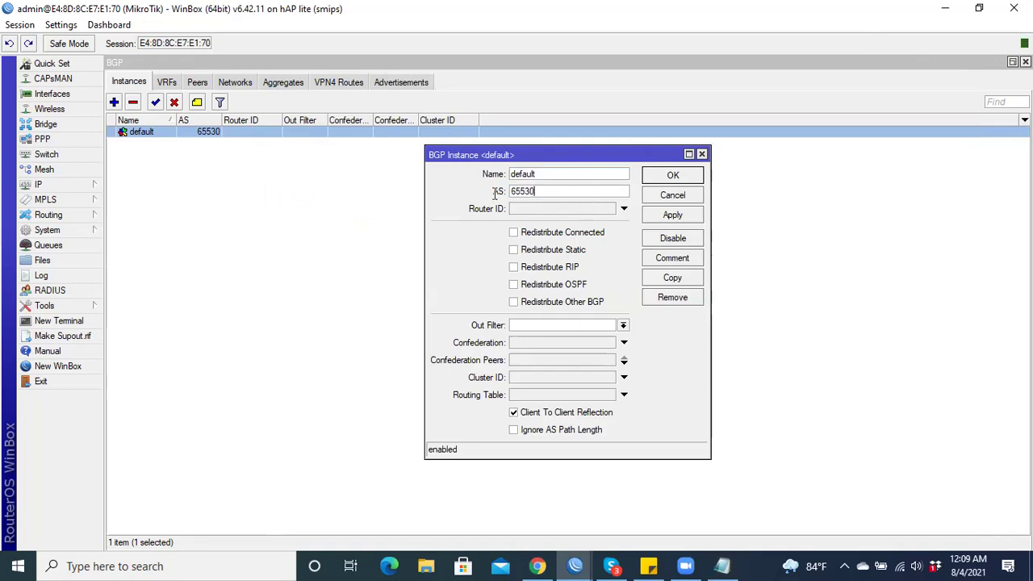
{"action": "left_click", "coordinate": [724, 566]}
{"action": "left_click", "coordinate": [399, 257]}
{"action": "key", "text": "Return"}
{"action": "key", "text": "Return"}
{"action": "type", "text": "ASN65530"}
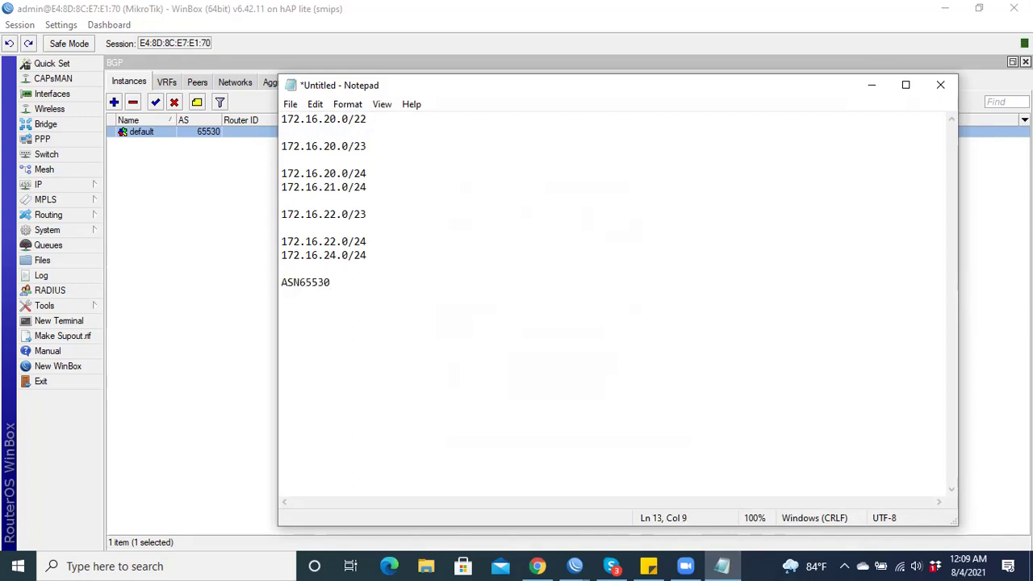
{"action": "key", "text": "Left"}
{"action": "key", "text": "Left"}
{"action": "key", "text": "Left"}
{"action": "left_click", "coordinate": [354, 284]}
- Return to WinBox, review the AS and Router ID fields of the default BGP instance, and close it without changes
{"action": "left_click", "coordinate": [872, 90]}
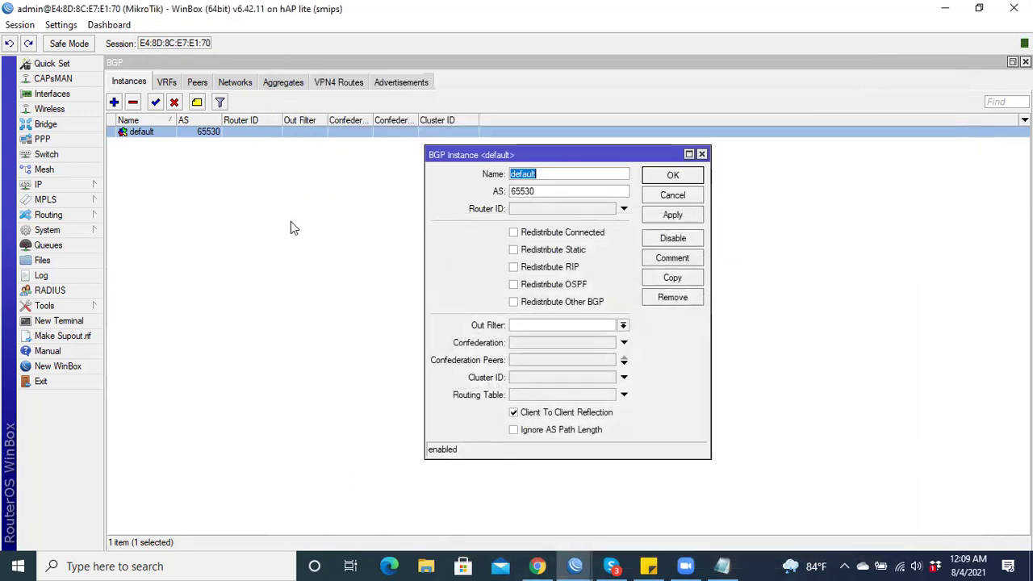
{"action": "double_click", "coordinate": [558, 191]}
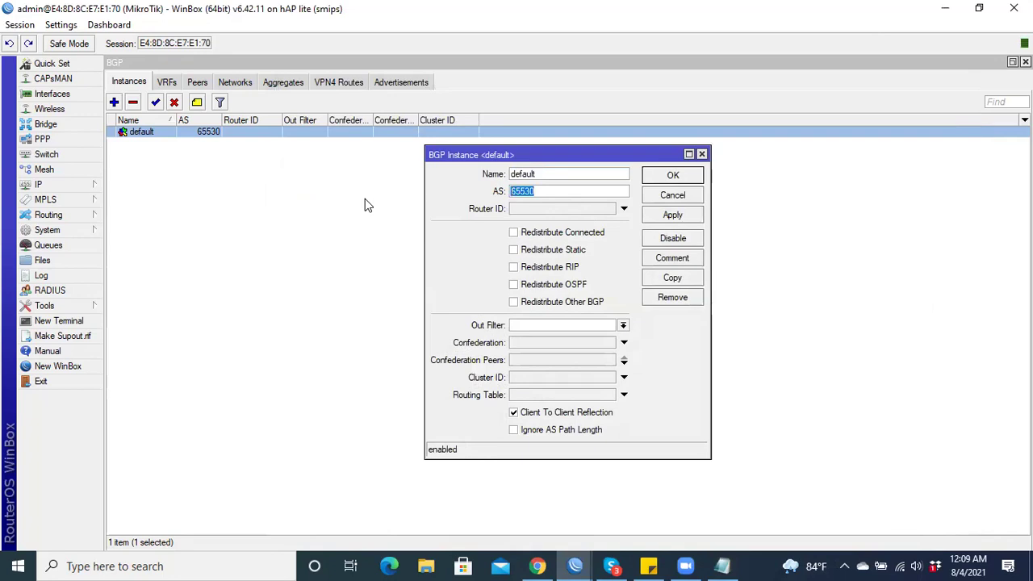
{"action": "left_click", "coordinate": [544, 209]}
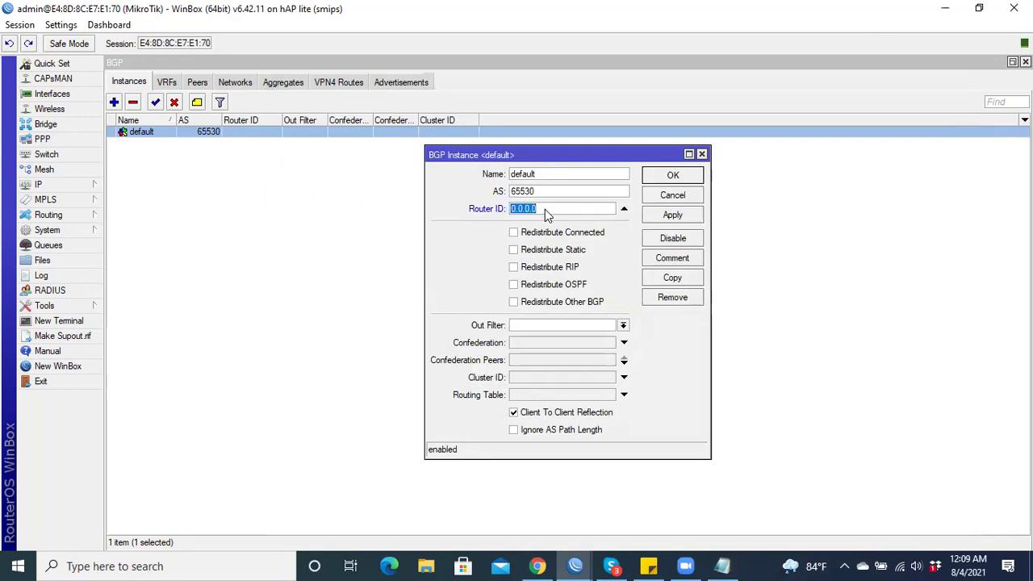
{"action": "left_click", "coordinate": [623, 208]}
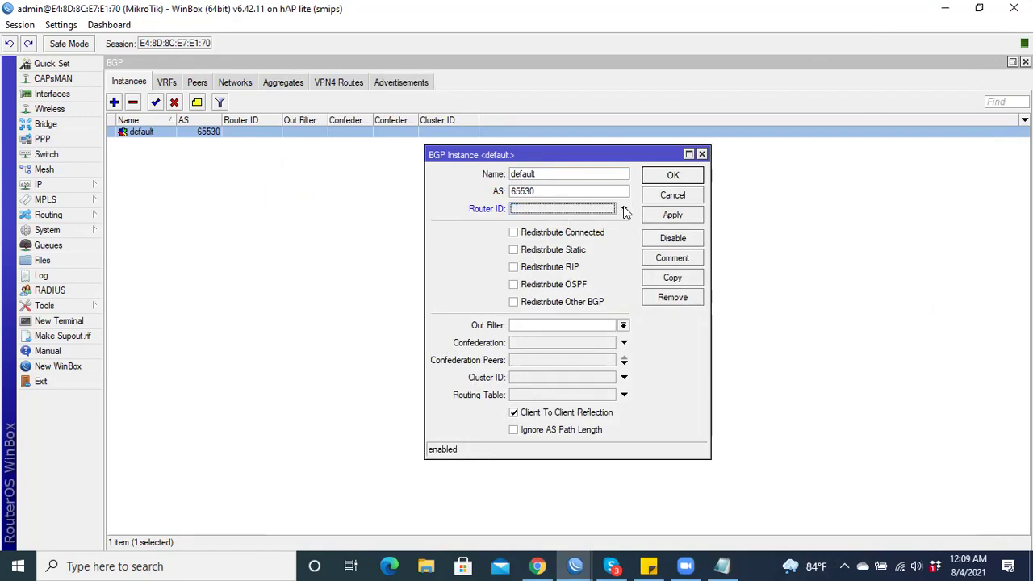
{"action": "left_click", "coordinate": [701, 154]}
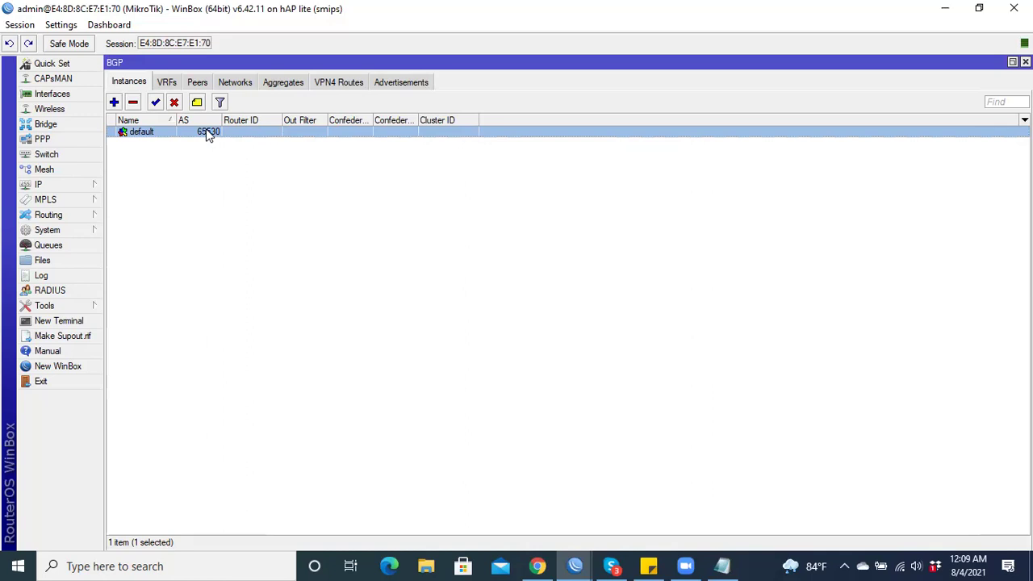
- Start a new BGP instance named bgp1 with AS 65531 and try to apply it without a router ID
{"action": "left_click", "coordinate": [113, 103]}
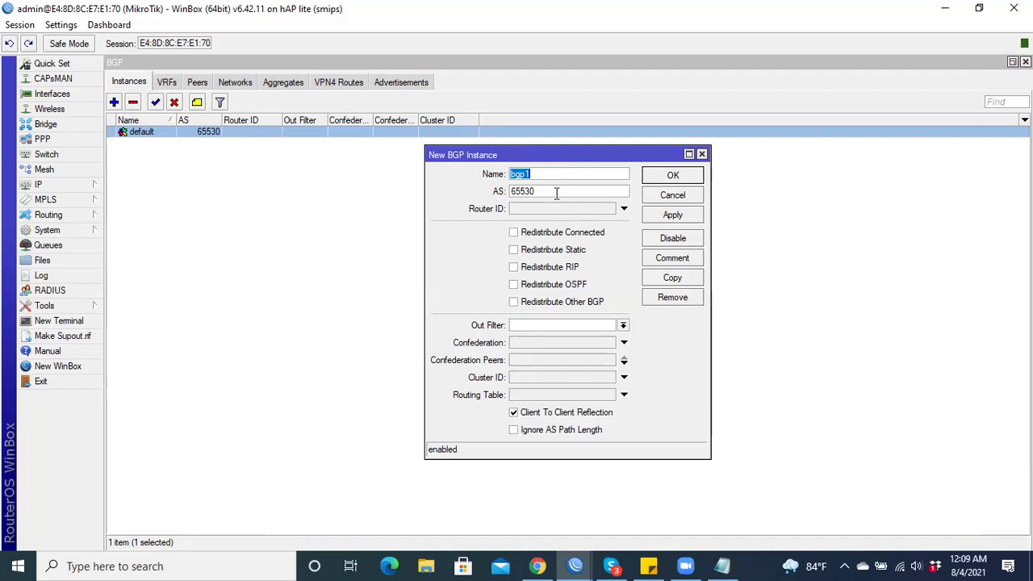
{"action": "left_click", "coordinate": [532, 191]}
{"action": "left_click_drag", "start_coordinate": [531, 190], "coordinate": [585, 180]}
{"action": "left_click_drag", "start_coordinate": [547, 172], "coordinate": [406, 185]}
{"action": "left_click", "coordinate": [579, 173]}
{"action": "left_click", "coordinate": [673, 216]}
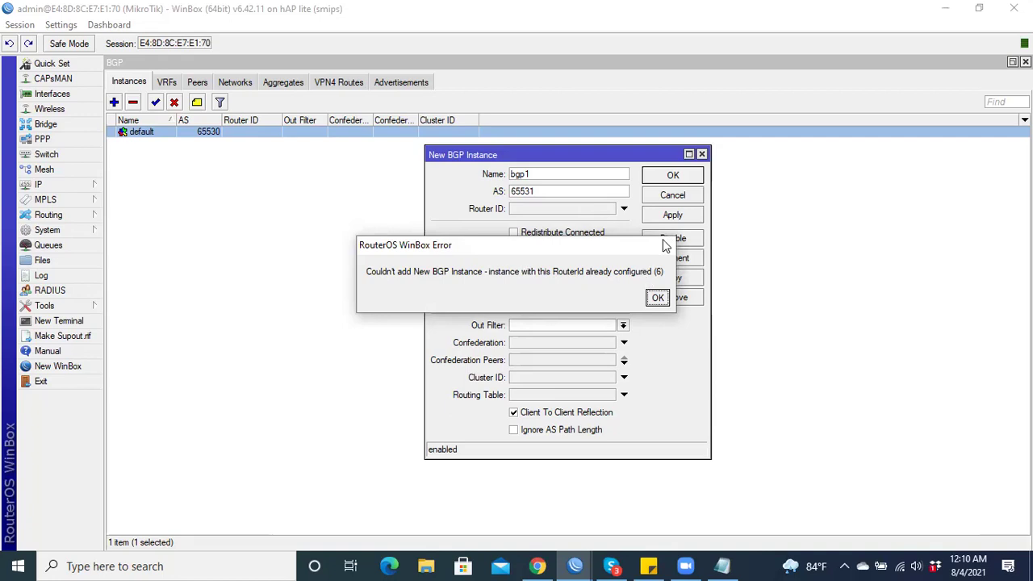
{"action": "left_click", "coordinate": [658, 298]}
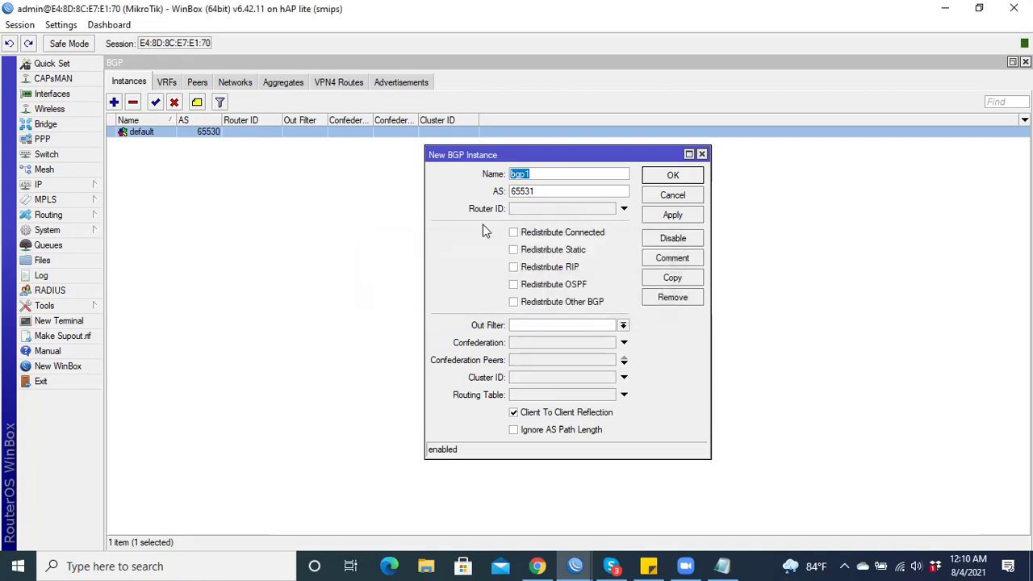
- Examine the router's IP address list and the details of the ether2-LAN address, and close both windows
{"action": "left_click", "coordinate": [77, 190]}
{"action": "left_click", "coordinate": [131, 217]}
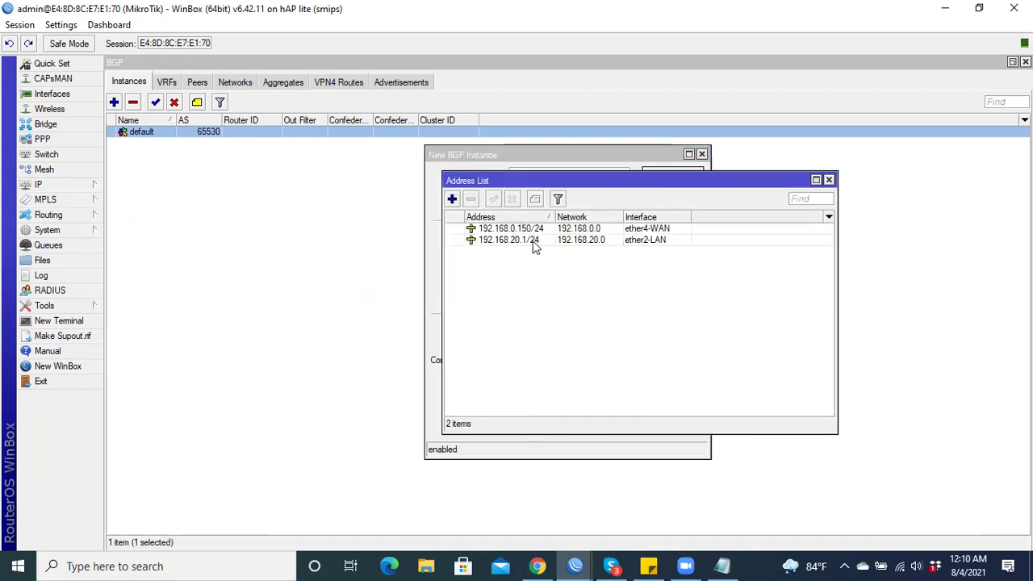
{"action": "double_click", "coordinate": [540, 239]}
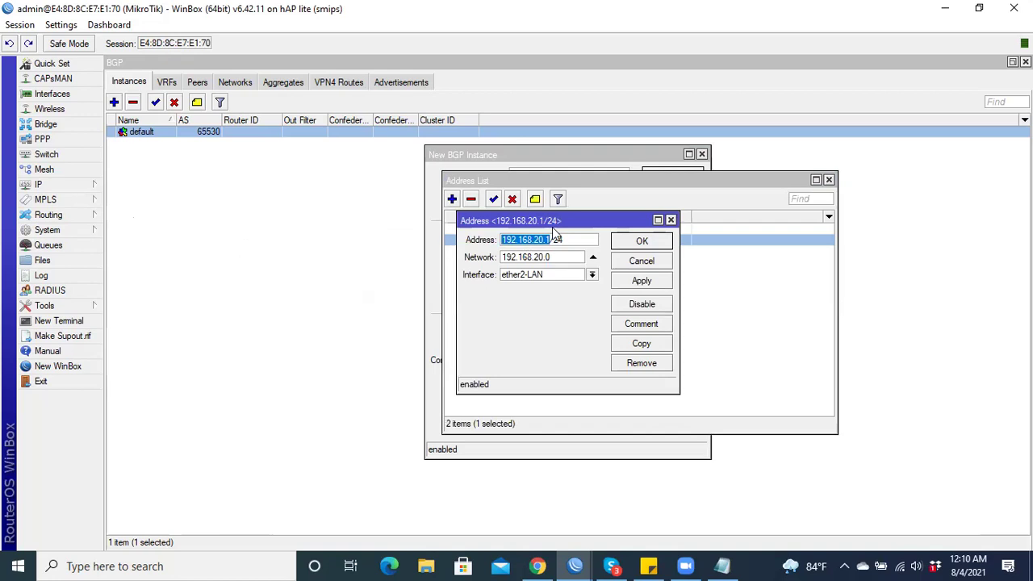
{"action": "left_click", "coordinate": [670, 220]}
{"action": "left_click", "coordinate": [828, 179]}
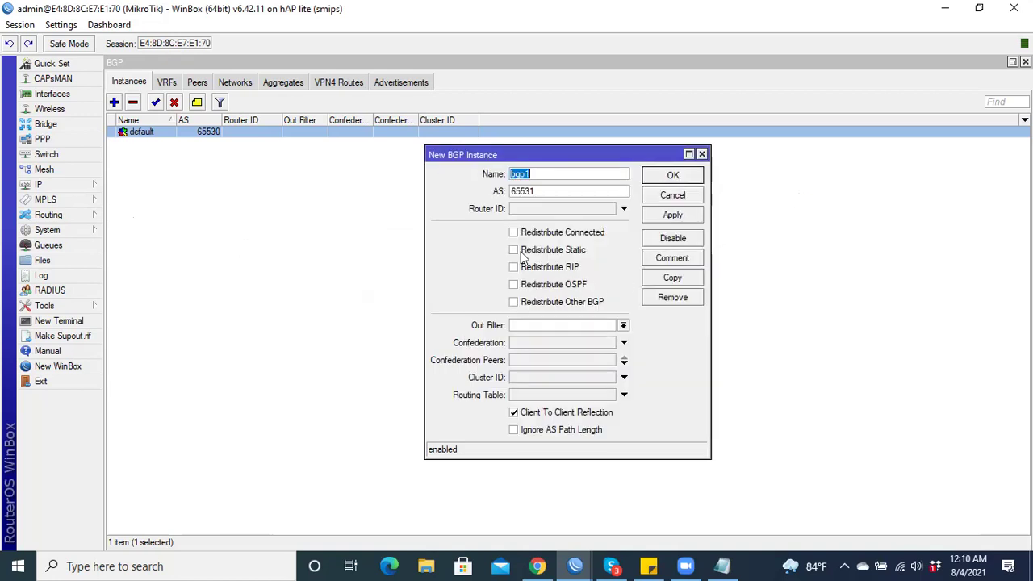
- Set the new bgp1 instance's router ID to 1.1.1.1, save it, and select it in the instance list
{"action": "double_click", "coordinate": [531, 211]}
{"action": "type", "text": "1.1.1.1"}
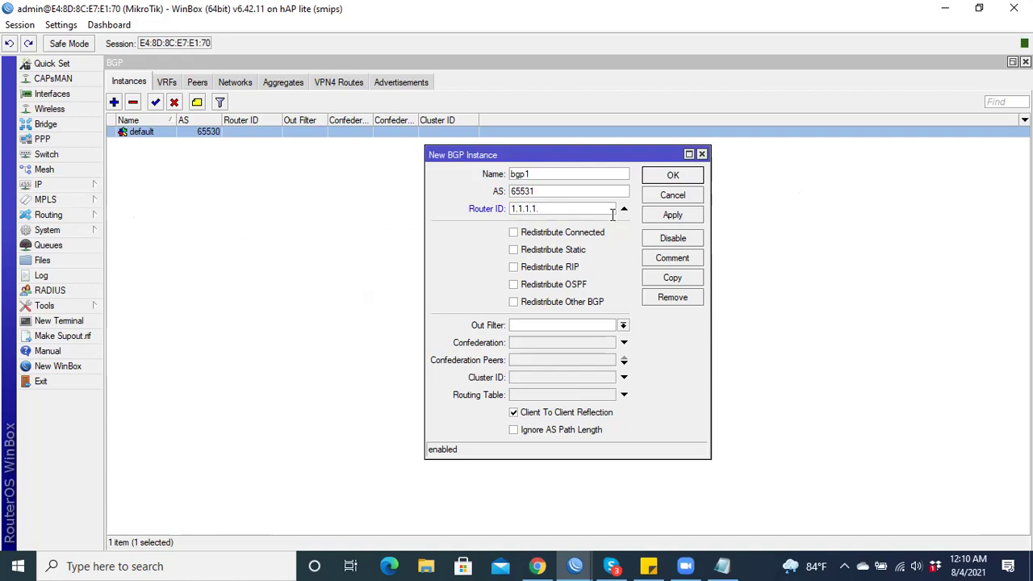
{"action": "left_click", "coordinate": [675, 216]}
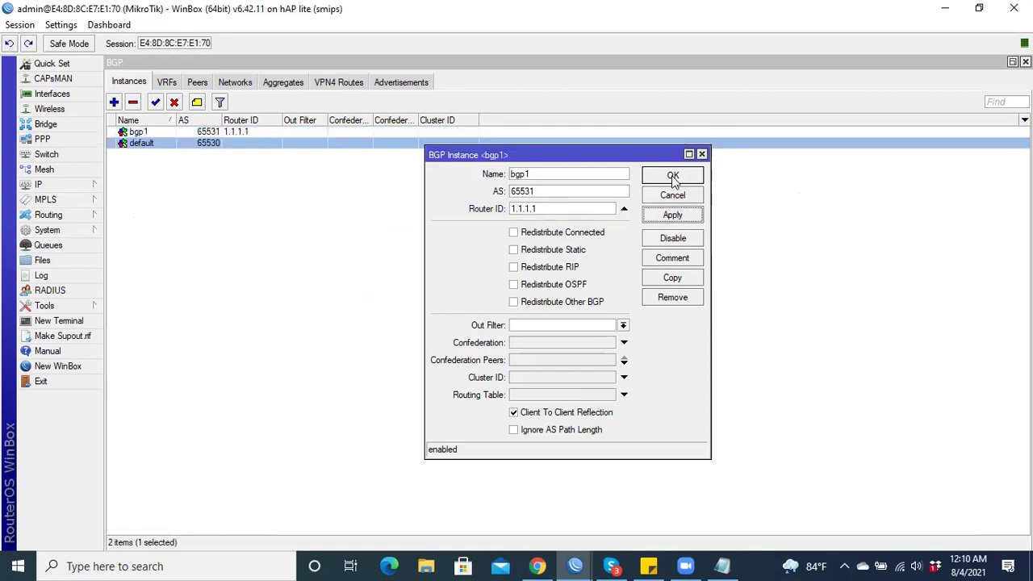
{"action": "left_click", "coordinate": [673, 176]}
{"action": "left_click", "coordinate": [246, 134]}
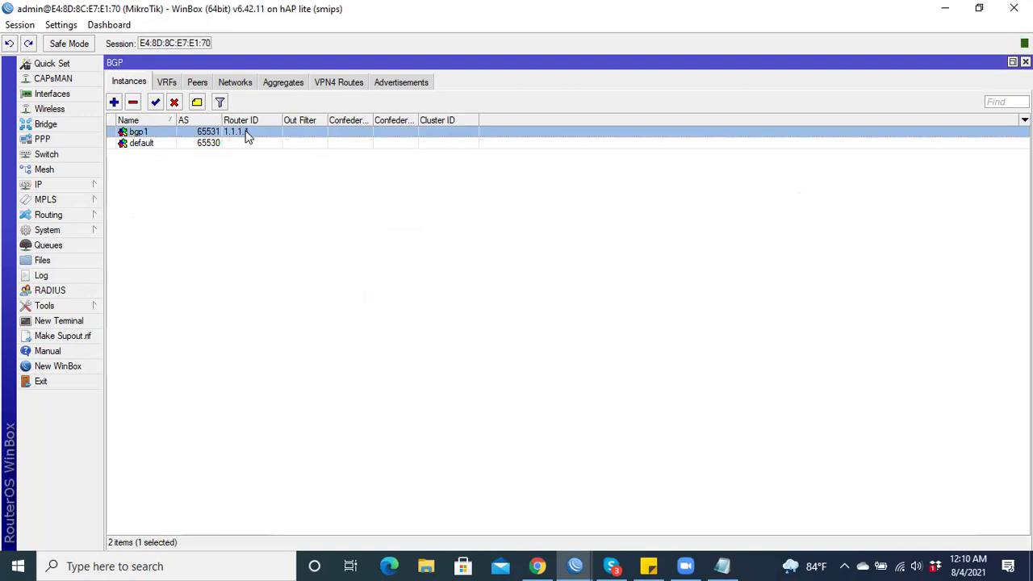
- Set the router ID of the default BGP instance to 2.2.2.2 and save it
{"action": "double_click", "coordinate": [233, 145]}
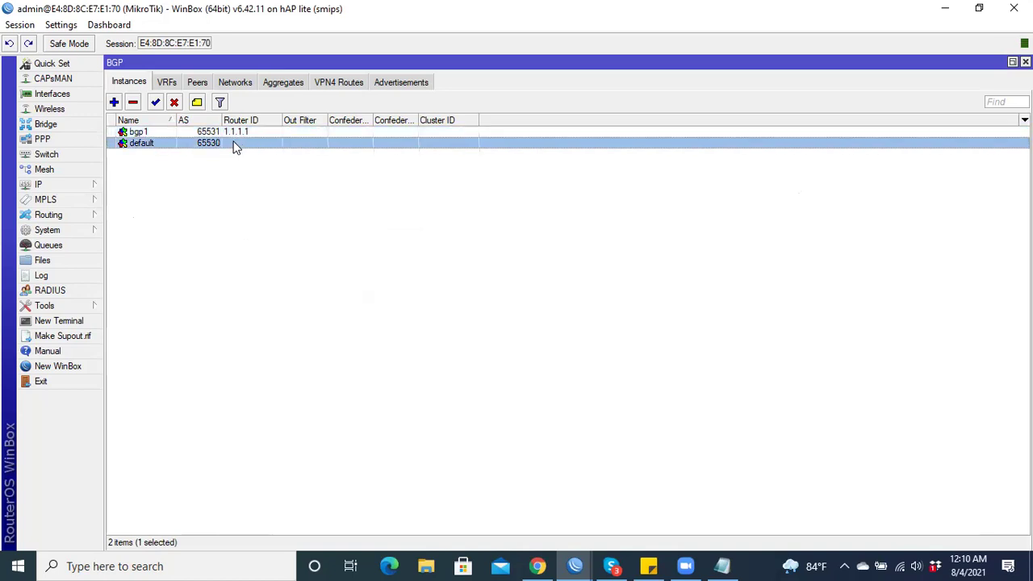
{"action": "left_click", "coordinate": [542, 208]}
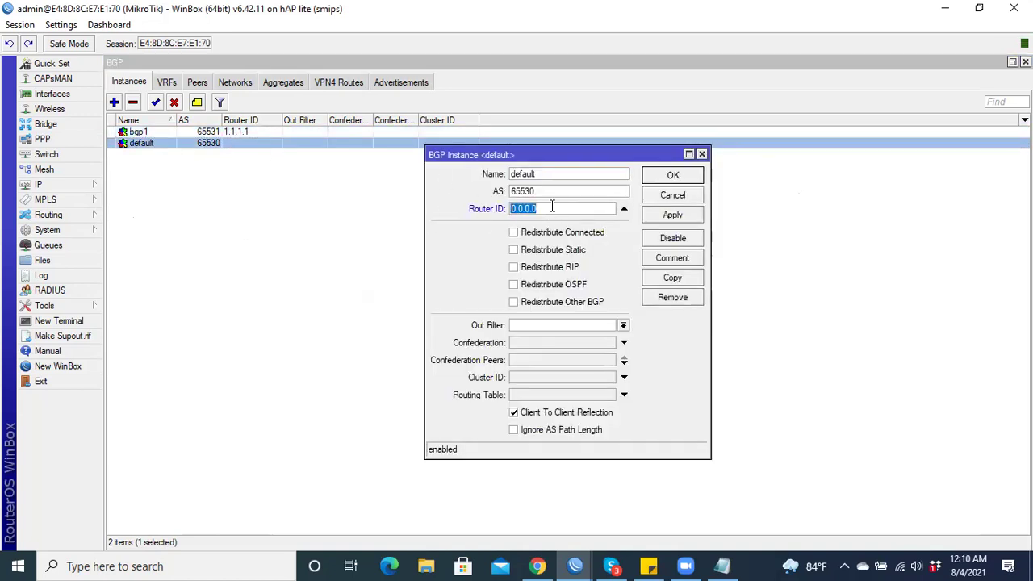
{"action": "type", "text": "2.2.2.2"}
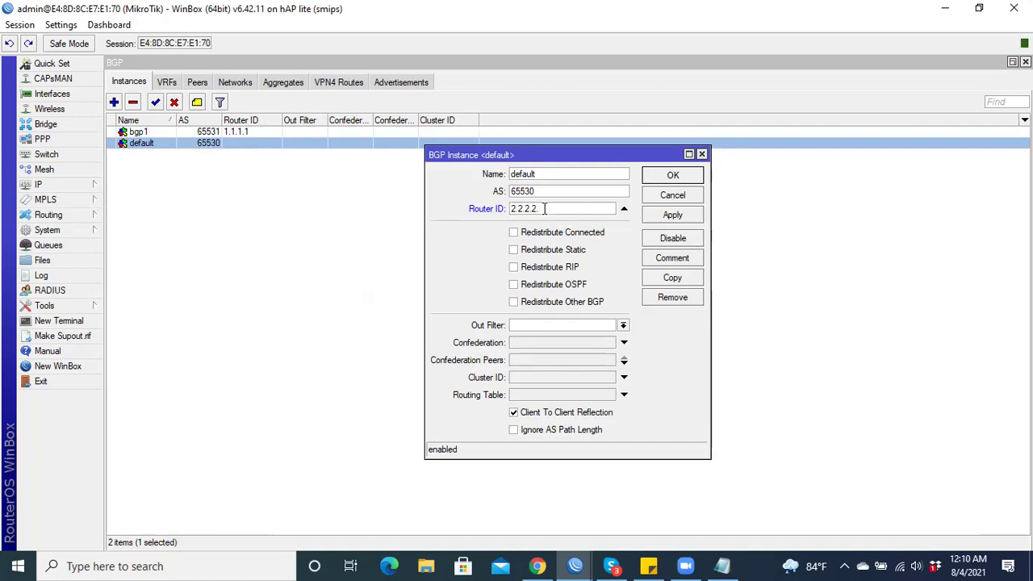
{"action": "left_click", "coordinate": [671, 176]}
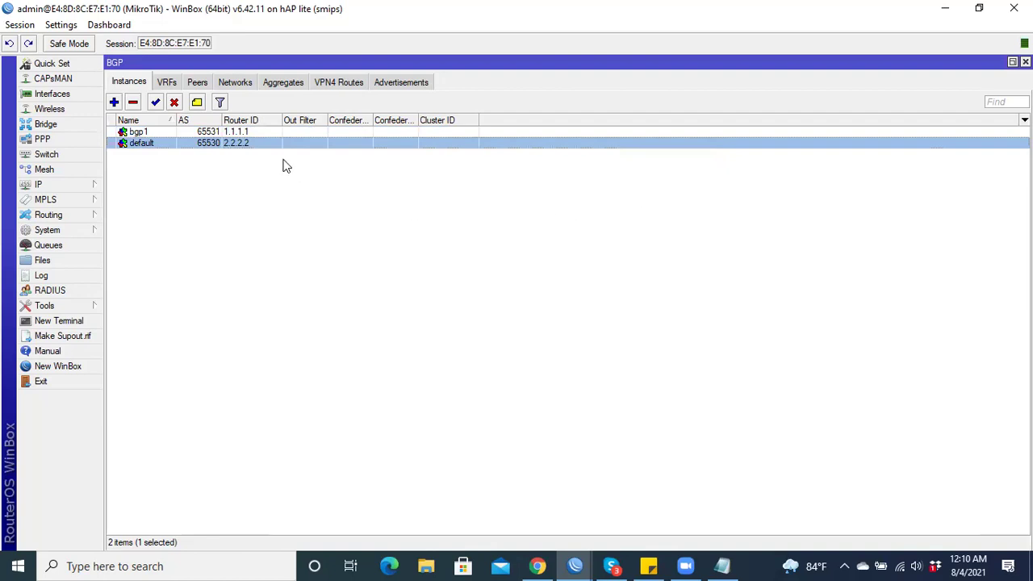
- Clear the router ID of the default BGP instance, save it, and select the bgp1 instance
{"action": "double_click", "coordinate": [242, 142]}
{"action": "left_click_drag", "start_coordinate": [512, 209], "coordinate": [638, 209]}
{"action": "key", "text": "Delete"}
{"action": "left_click", "coordinate": [672, 214]}
{"action": "left_click", "coordinate": [672, 175]}
{"action": "left_click", "coordinate": [237, 132]}
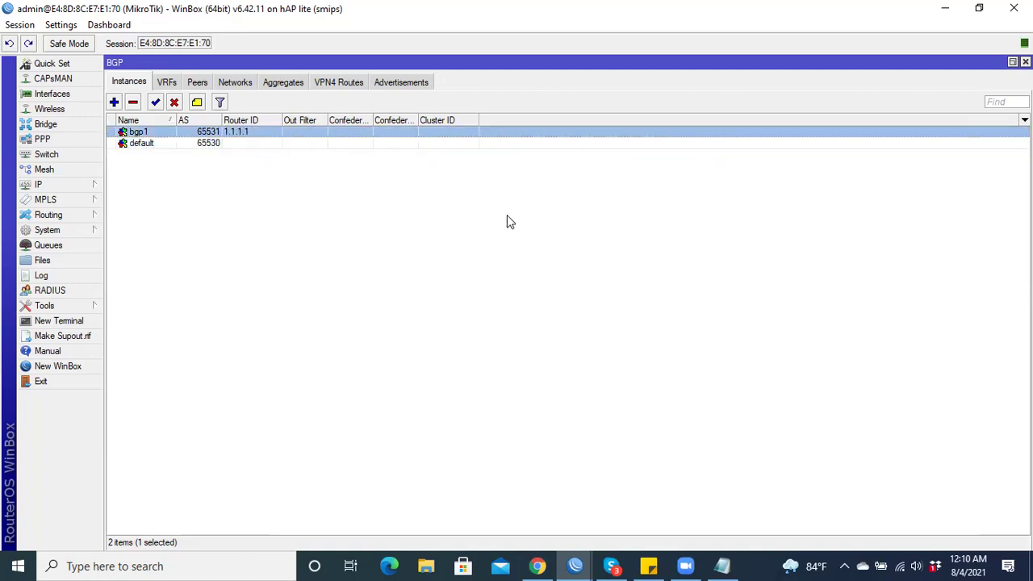
- Remove the bgp1 instance from the BGP instances, leaving only the default instance with AS 65530
{"action": "left_click", "coordinate": [228, 143]}
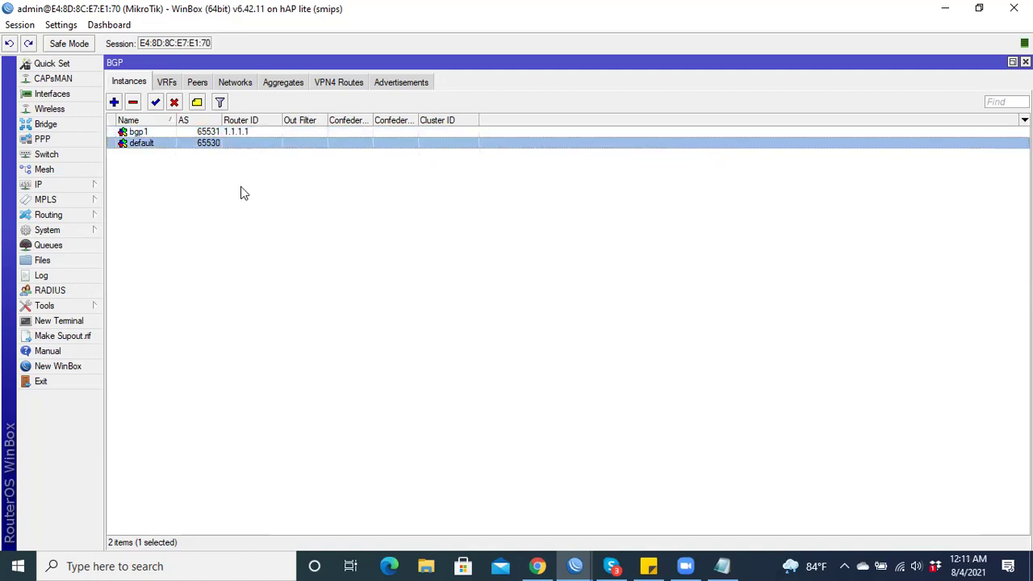
{"action": "left_click", "coordinate": [210, 132]}
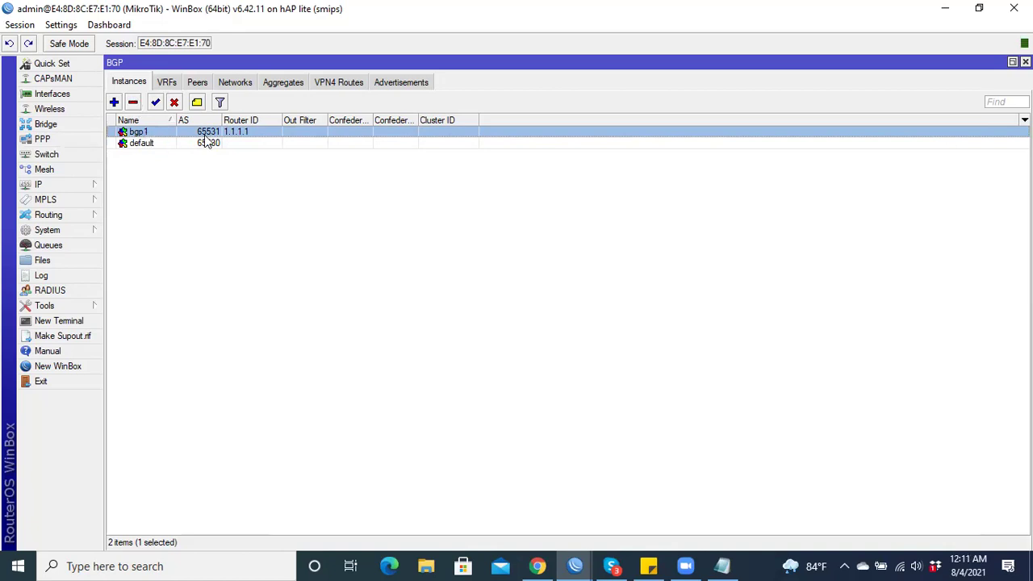
{"action": "left_click", "coordinate": [134, 103]}
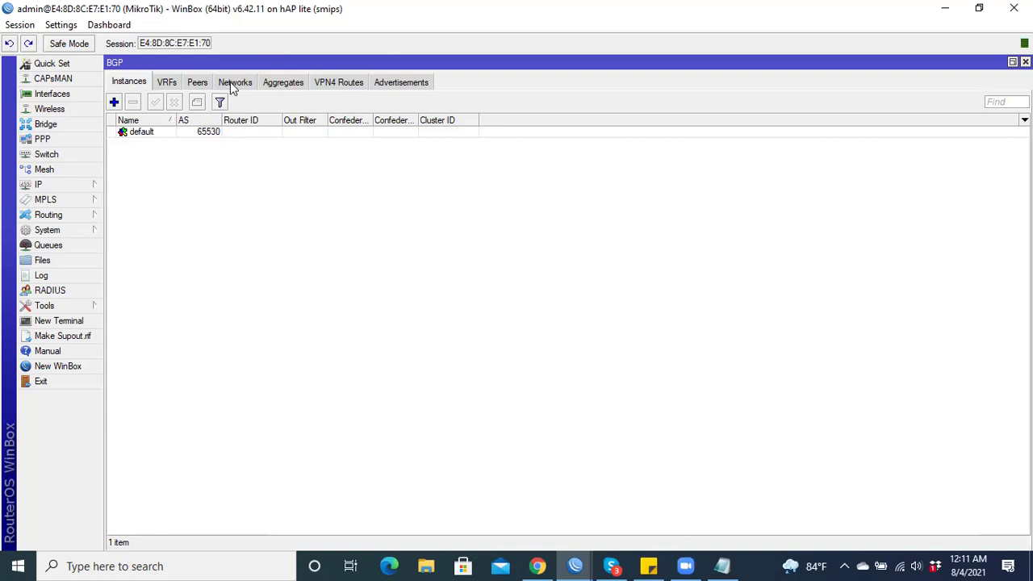
- Copy the 172.16.20.0/22 prefix from the Notepad notes and add it as a BGP network with synchronization enabled
{"action": "left_click", "coordinate": [721, 566]}
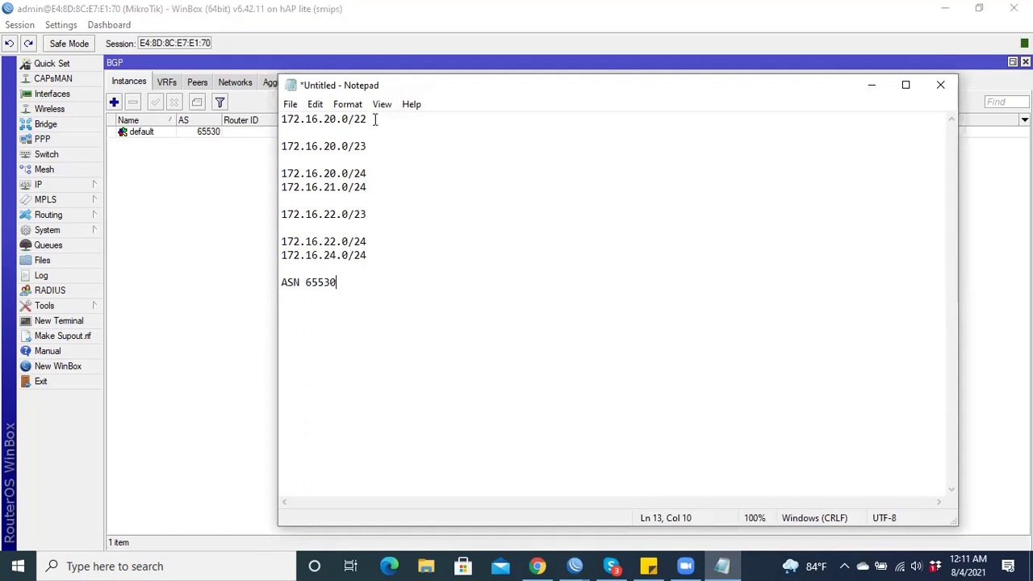
{"action": "left_click_drag", "start_coordinate": [376, 119], "coordinate": [255, 123]}
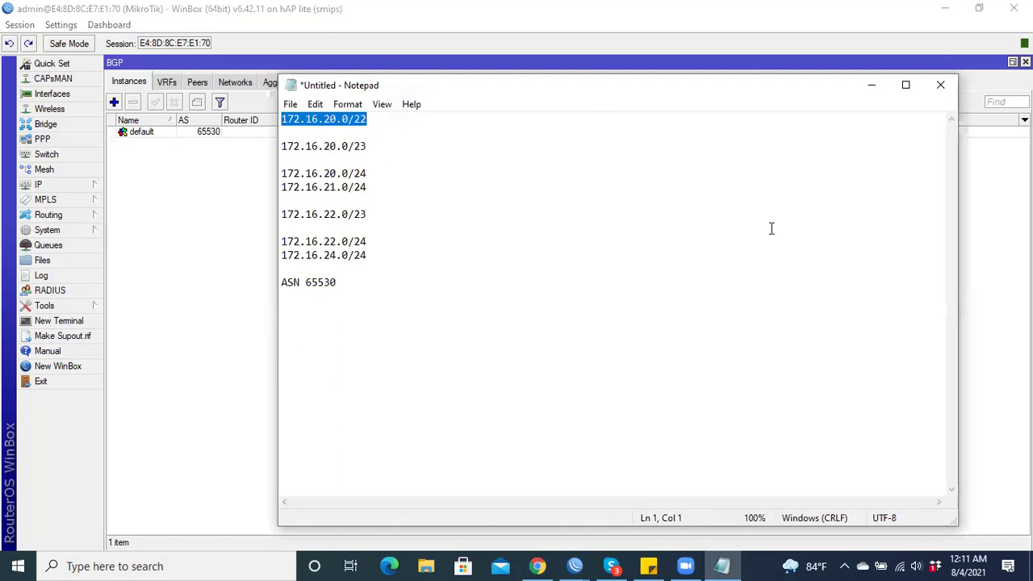
{"action": "left_click", "coordinate": [871, 85]}
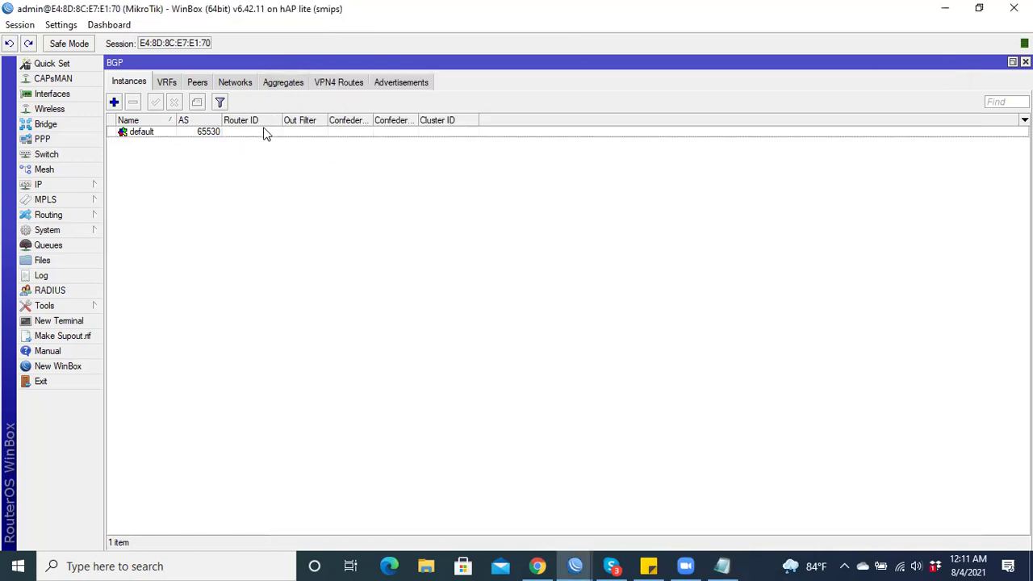
{"action": "left_click", "coordinate": [237, 84]}
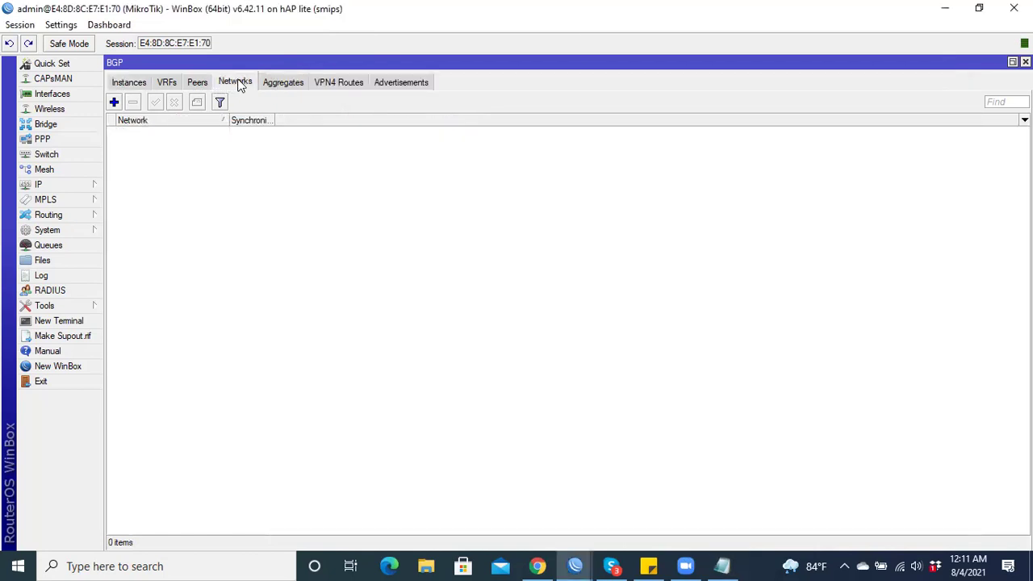
{"action": "left_click", "coordinate": [129, 83]}
{"action": "left_click", "coordinate": [217, 137]}
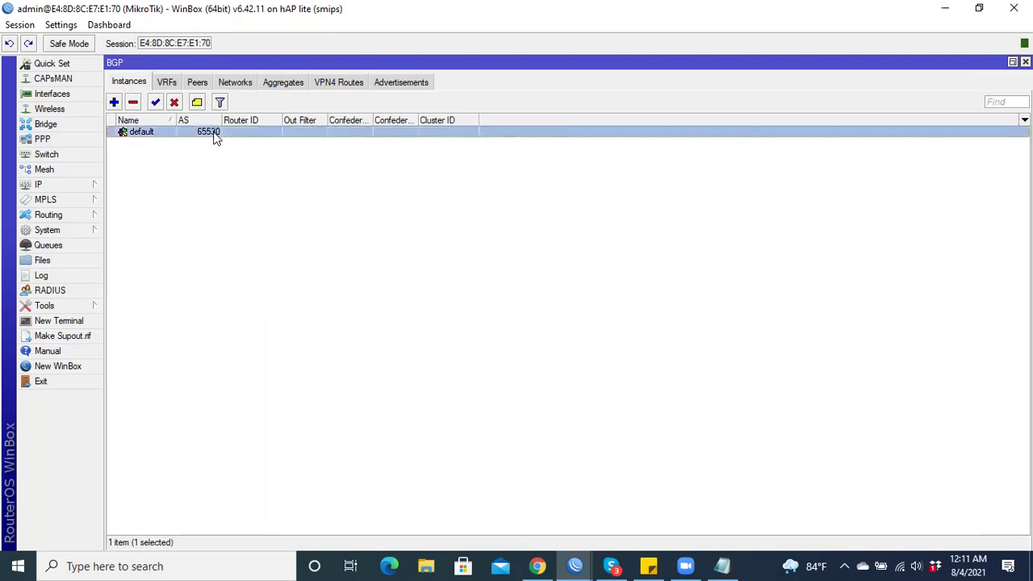
{"action": "left_click", "coordinate": [237, 82]}
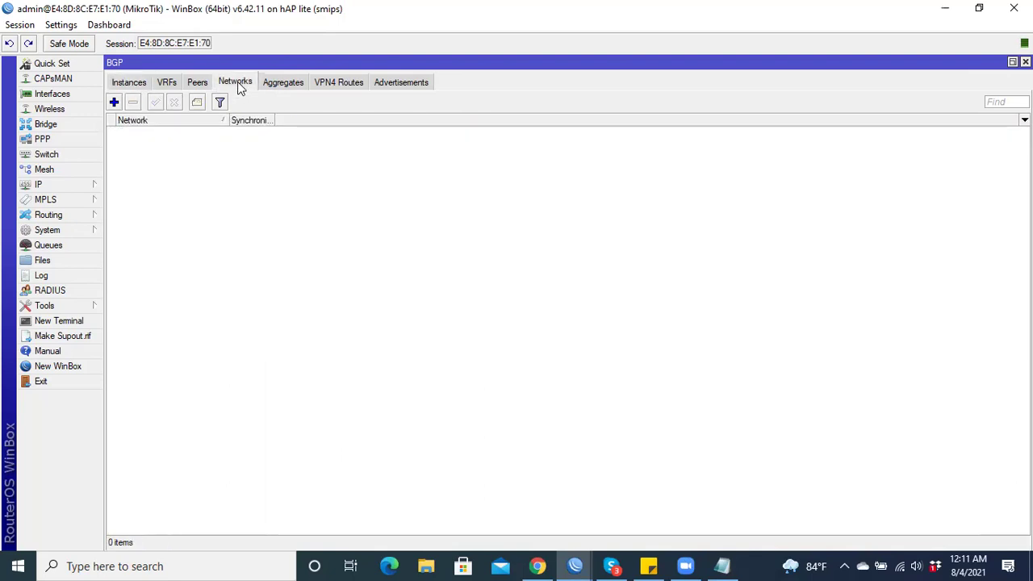
{"action": "left_click", "coordinate": [113, 102]}
{"action": "type", "text": "172.16.20.0/22"}
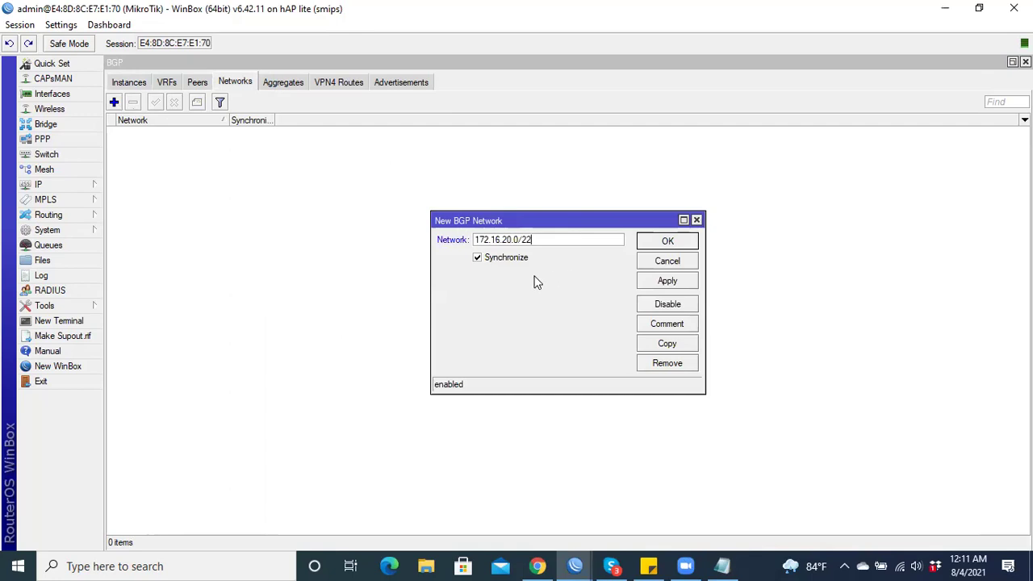
{"action": "left_click", "coordinate": [668, 280]}
{"action": "left_click", "coordinate": [680, 241]}
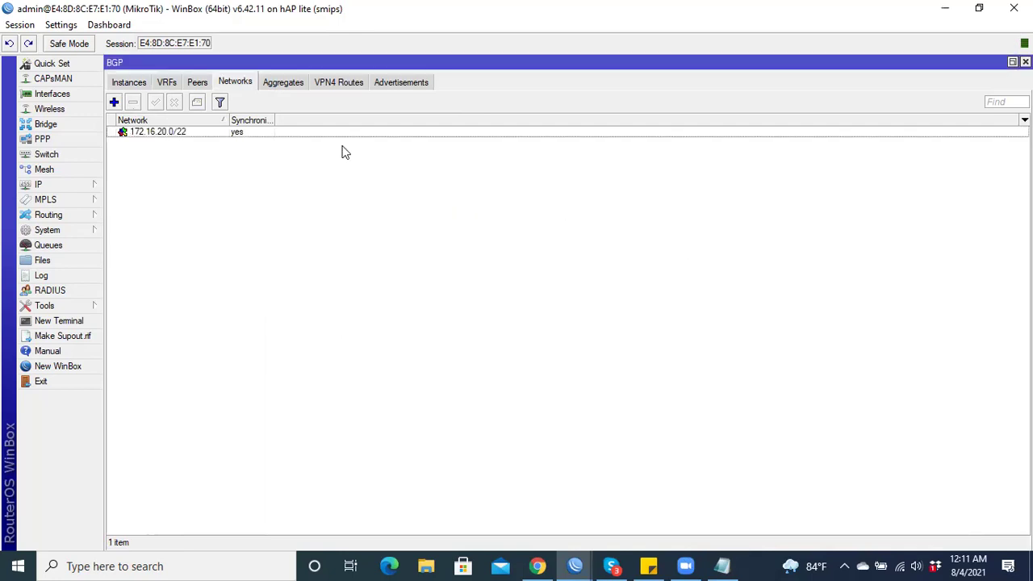
- Turn off synchronization for the 172.16.20.0/22 BGP network, save it, and widen the Synchronize column
{"action": "double_click", "coordinate": [253, 131]}
{"action": "left_click", "coordinate": [569, 257]}
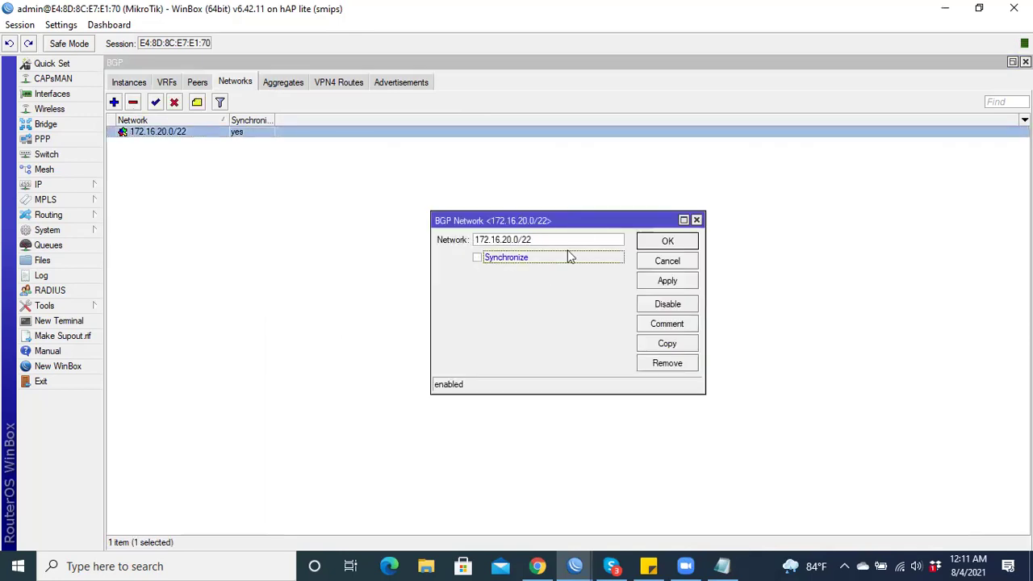
{"action": "left_click", "coordinate": [668, 280]}
{"action": "left_click", "coordinate": [667, 240]}
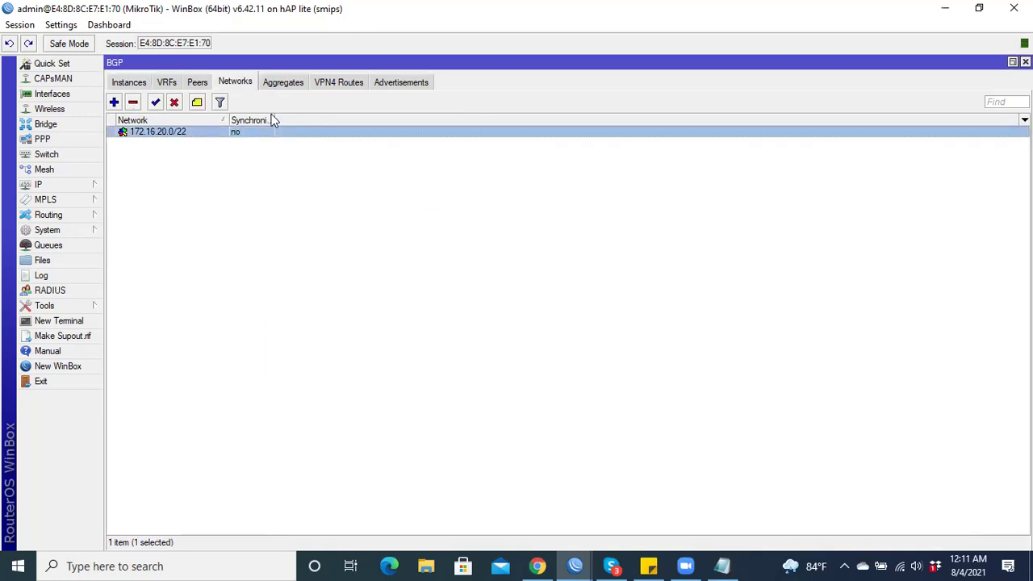
{"action": "left_click_drag", "start_coordinate": [275, 114], "coordinate": [296, 114]}
- Copy 172.16.20.0/23 from the Notepad notes and add it as a BGP network by duplicating the 172.16.20.0/22 entry
{"action": "left_click", "coordinate": [721, 565]}
{"action": "left_click", "coordinate": [379, 148]}
{"action": "left_click_drag", "start_coordinate": [378, 148], "coordinate": [263, 152]}
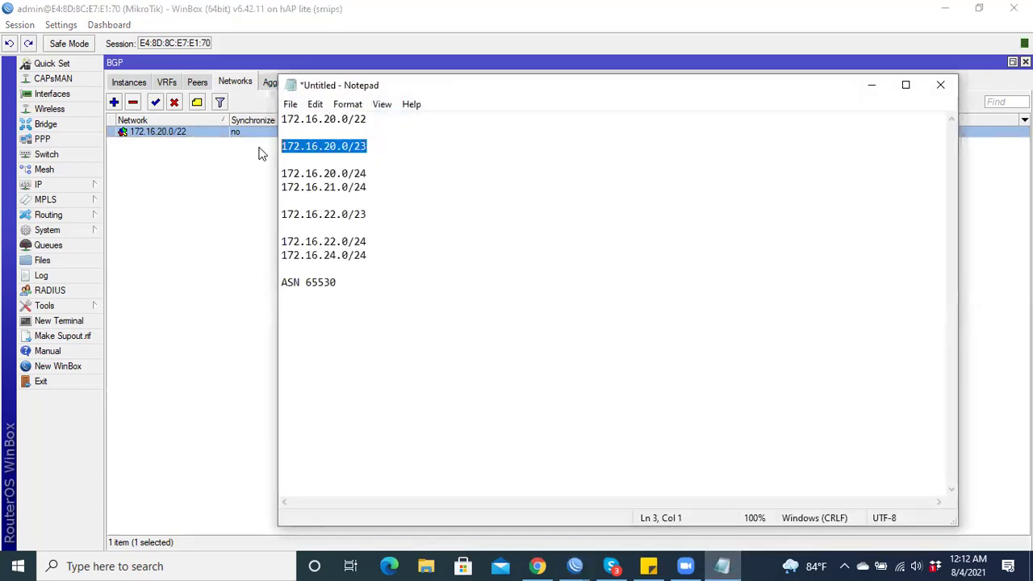
{"action": "left_click", "coordinate": [870, 85]}
{"action": "double_click", "coordinate": [175, 134]}
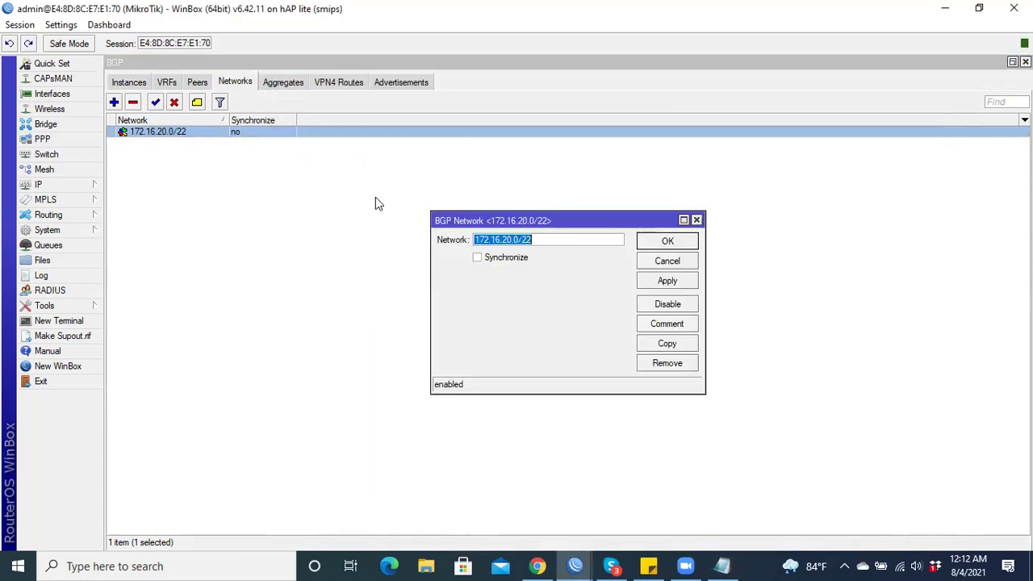
{"action": "left_click", "coordinate": [682, 347]}
{"action": "key", "text": "ctrl+v"}
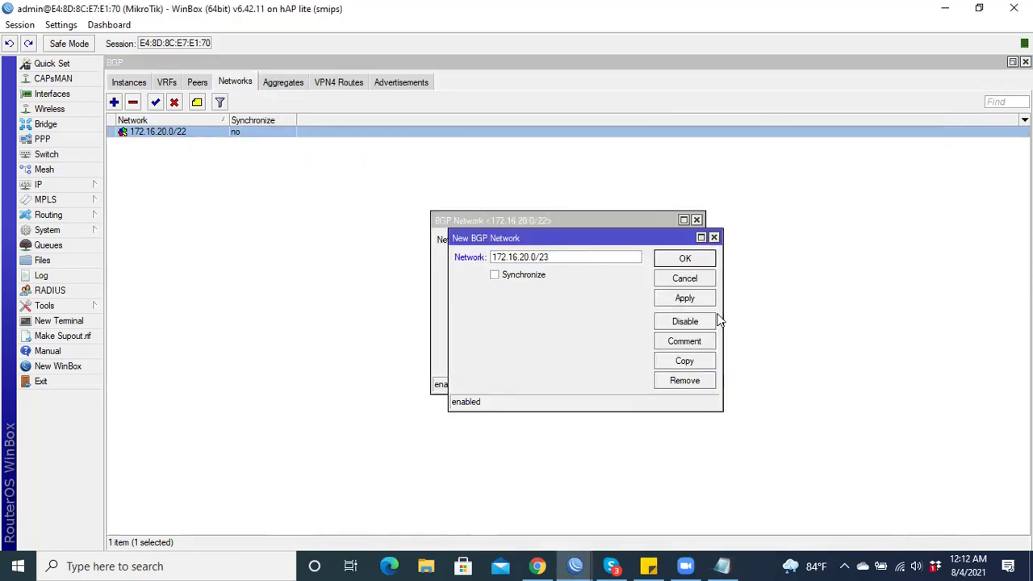
{"action": "left_click", "coordinate": [677, 299]}
- Duplicate the 172.16.20.0/23 entry and apply the copy as BGP network 172.16.20.0/24
{"action": "left_click", "coordinate": [684, 361]}
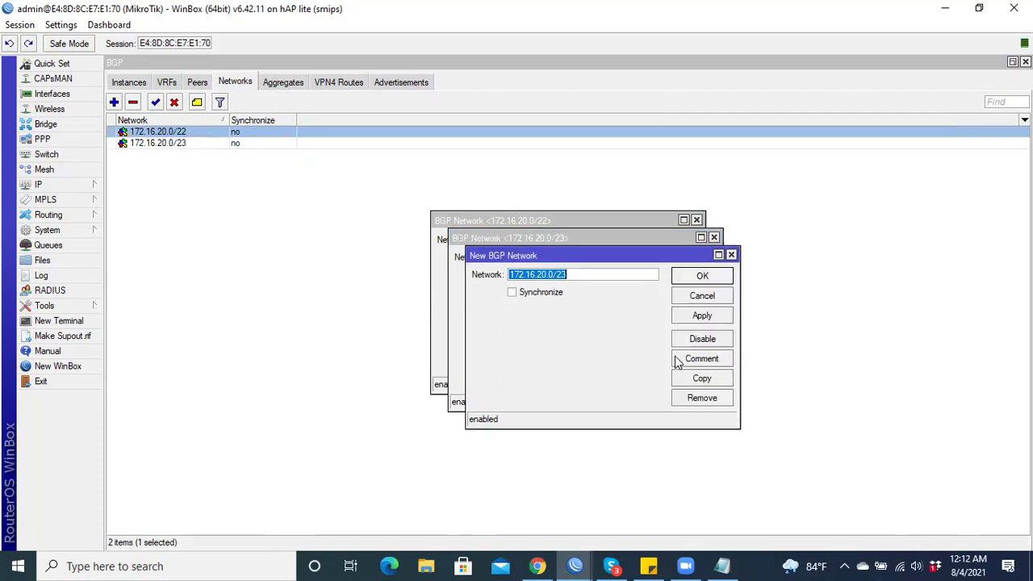
{"action": "left_click_drag", "start_coordinate": [567, 275], "coordinate": [562, 274]}
{"action": "type", "text": "4"}
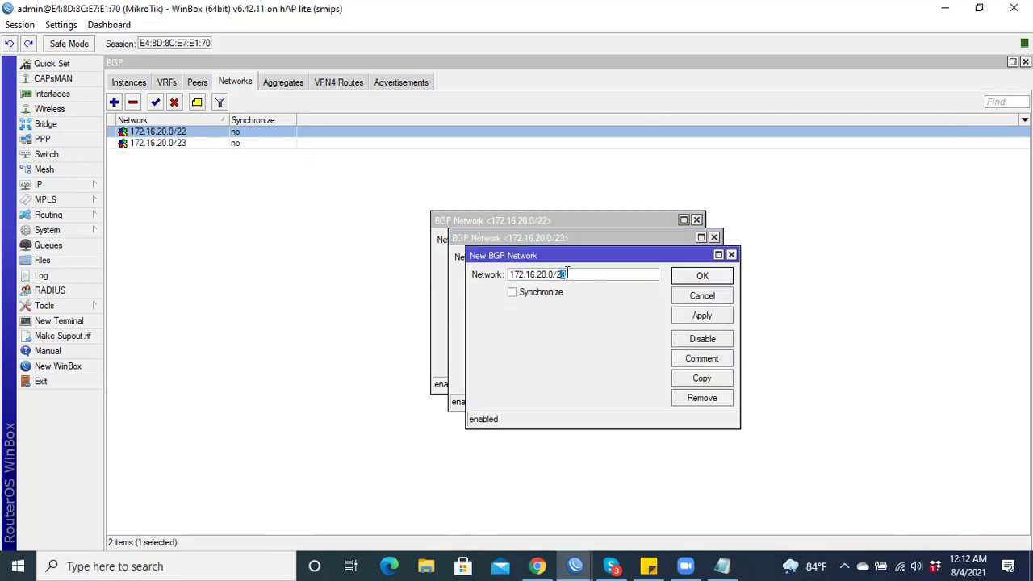
{"action": "left_click", "coordinate": [699, 321]}
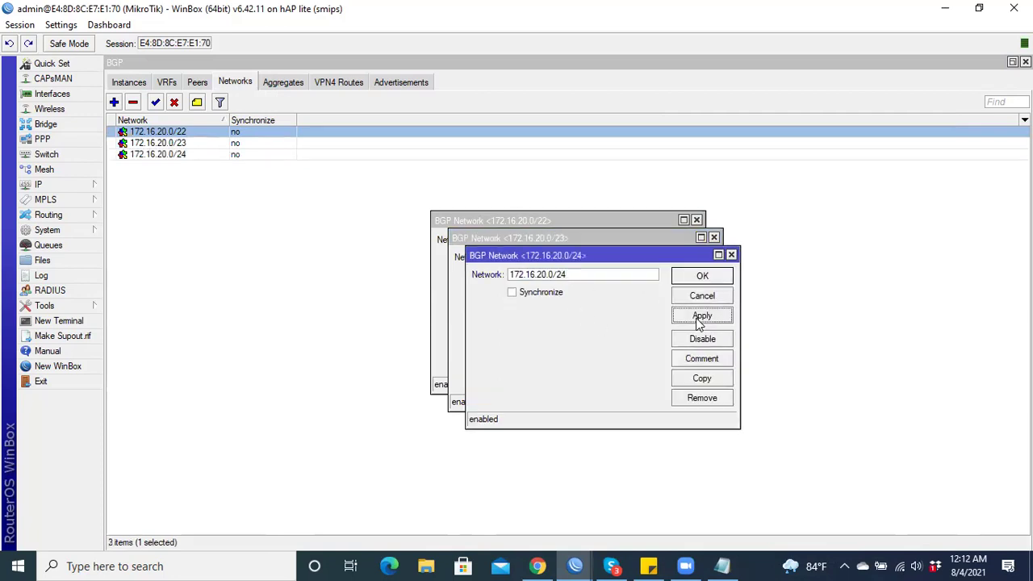
- Duplicate the 172.16.20.0/24 entry and apply the copy as BGP network 172.16.21.0/24
{"action": "left_click", "coordinate": [702, 378]}
{"action": "left_click", "coordinate": [585, 292]}
{"action": "left_click_drag", "start_coordinate": [584, 292], "coordinate": [567, 292]}
{"action": "left_click", "coordinate": [560, 292]}
{"action": "key", "text": "BackSpace"}
{"action": "type", "text": "172.16.21.0/24"}
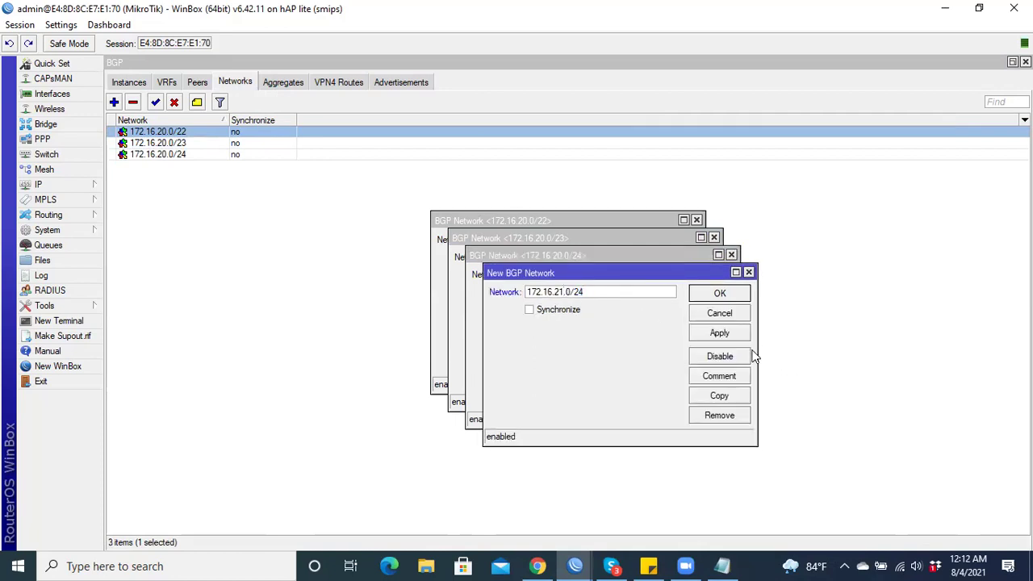
{"action": "left_click", "coordinate": [719, 334]}
- Duplicate the 172.16.21.0/24 entry and apply the copy as BGP network 172.16.22.0/24
{"action": "left_click", "coordinate": [718, 396]}
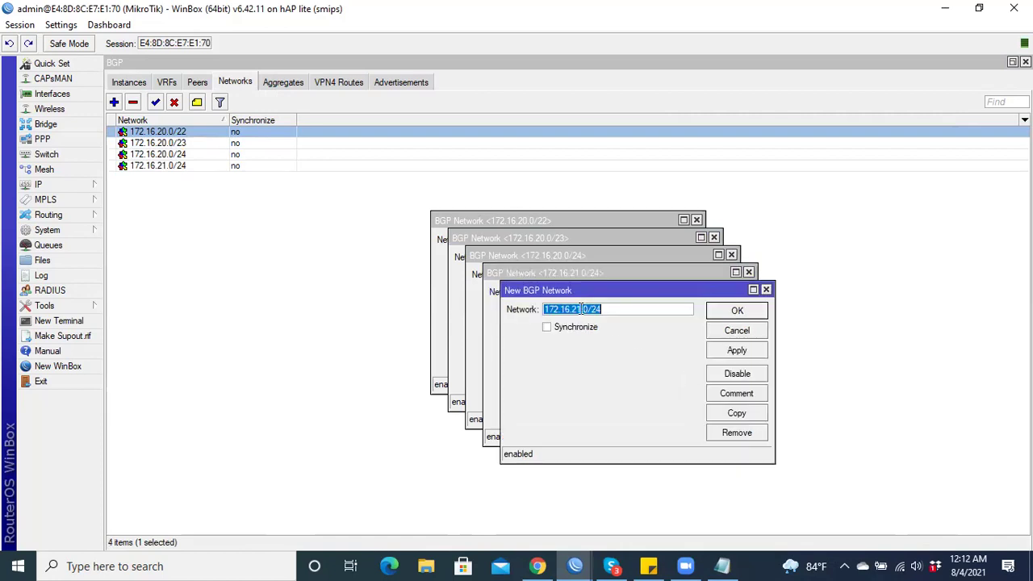
{"action": "left_click", "coordinate": [577, 309]}
{"action": "key", "text": "BackSpace"}
{"action": "type", "text": "2"}
{"action": "left_click", "coordinate": [738, 355]}
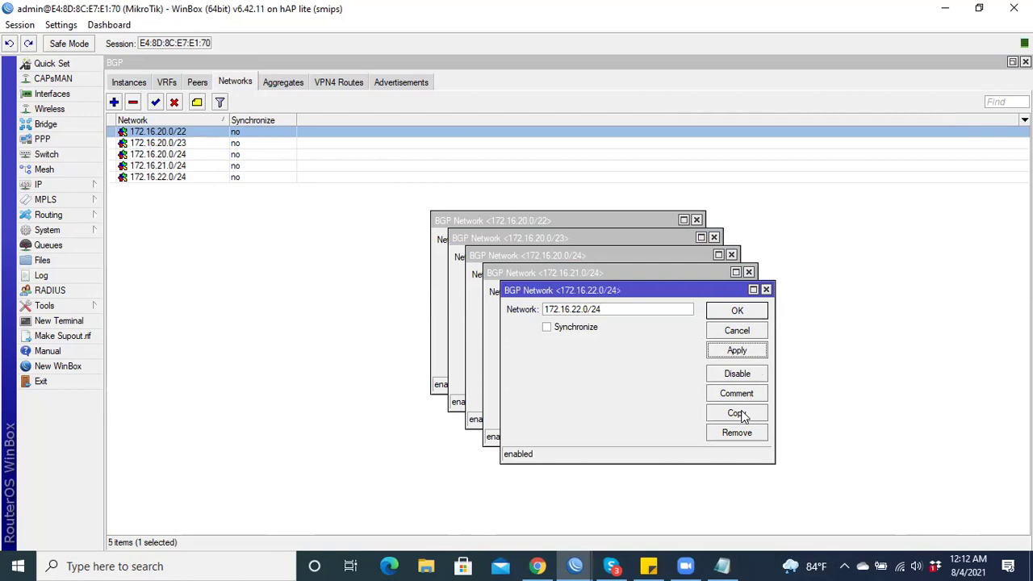
- Duplicate the 172.16.22.0/24 entry and apply the copy as BGP network 172.16.23.0/24
{"action": "left_click", "coordinate": [740, 414]}
{"action": "left_click", "coordinate": [595, 326]}
{"action": "key", "text": "BackSpace"}
{"action": "type", "text": "3"}
{"action": "left_click", "coordinate": [754, 373]}
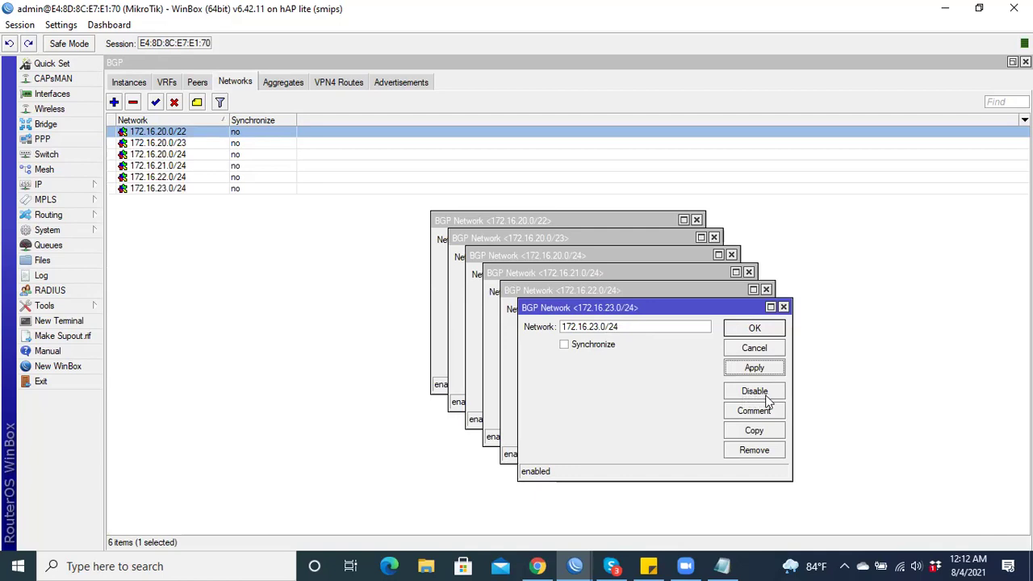
- Duplicate the 172.16.23.0/24 entry as BGP network 172.16.22.0/23, save it, and close all the open network windows
{"action": "left_click", "coordinate": [761, 432]}
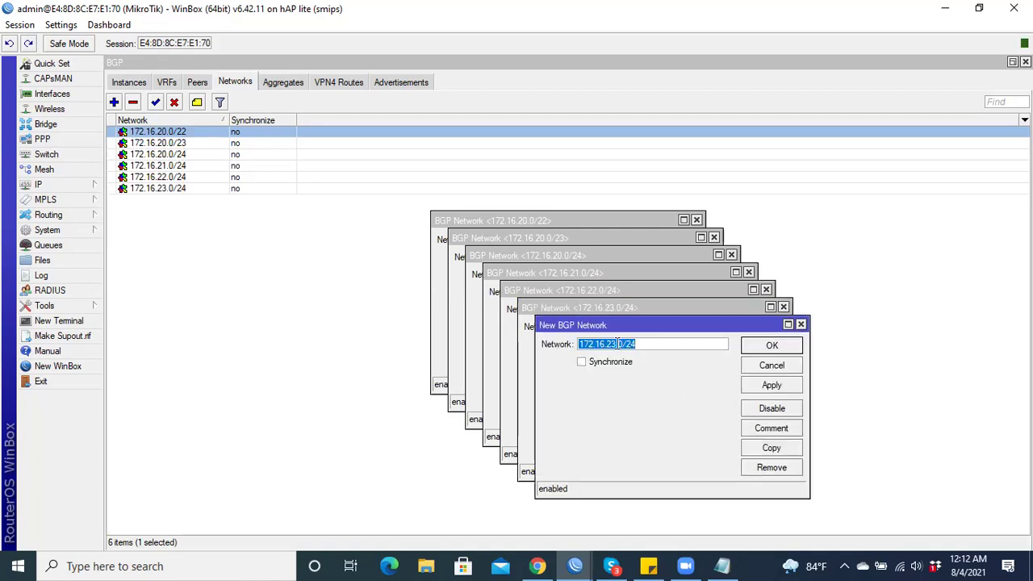
{"action": "left_click", "coordinate": [613, 343]}
{"action": "key", "text": "BackSpace"}
{"action": "type", "text": "2"}
{"action": "left_click_drag", "start_coordinate": [652, 345], "coordinate": [631, 345]}
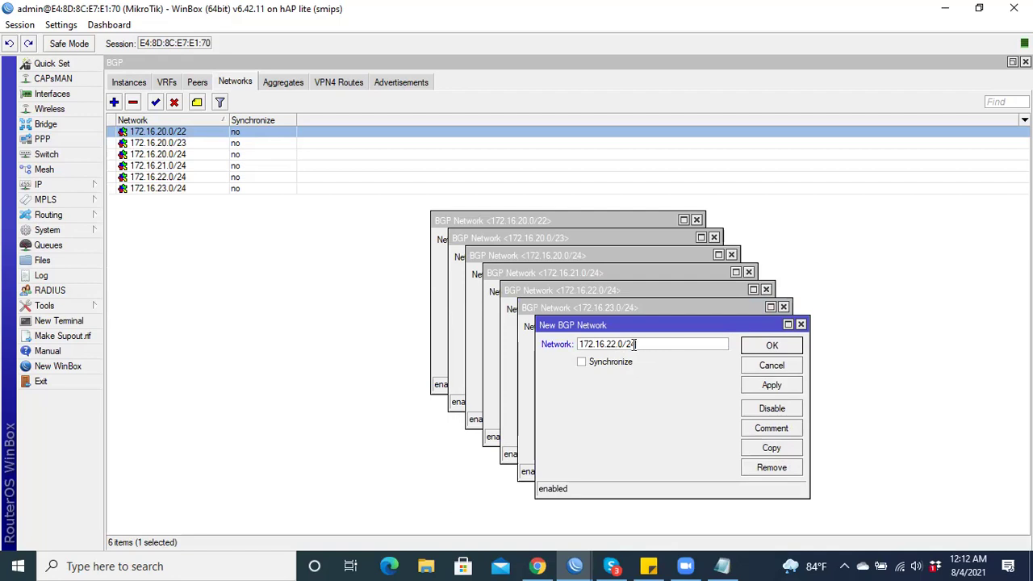
{"action": "left_click", "coordinate": [768, 382]}
{"action": "left_click", "coordinate": [737, 312]}
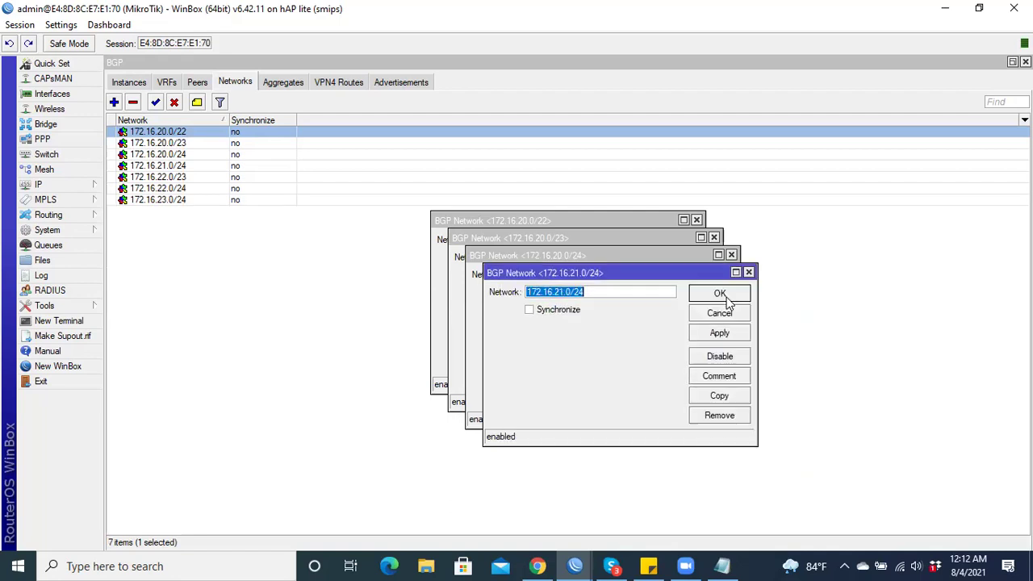
{"action": "left_click", "coordinate": [720, 296]}
{"action": "left_click", "coordinate": [699, 277]}
{"action": "left_click", "coordinate": [684, 260]}
{"action": "left_click", "coordinate": [678, 242]}
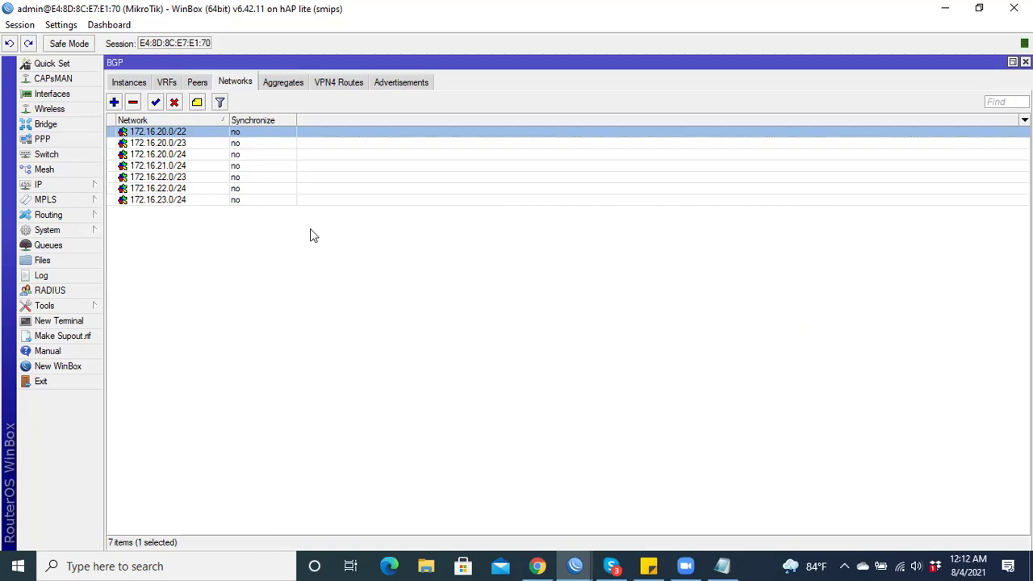
- Disable the 172.16.20.0/22, 172.16.20.0/23 and 172.16.22.0/23 BGP networks, and go through the four /24 entries
{"action": "left_click", "coordinate": [175, 103]}
{"action": "left_click", "coordinate": [179, 143]}
{"action": "left_click", "coordinate": [174, 103]}
{"action": "left_click", "coordinate": [184, 177]}
{"action": "left_click", "coordinate": [174, 102]}
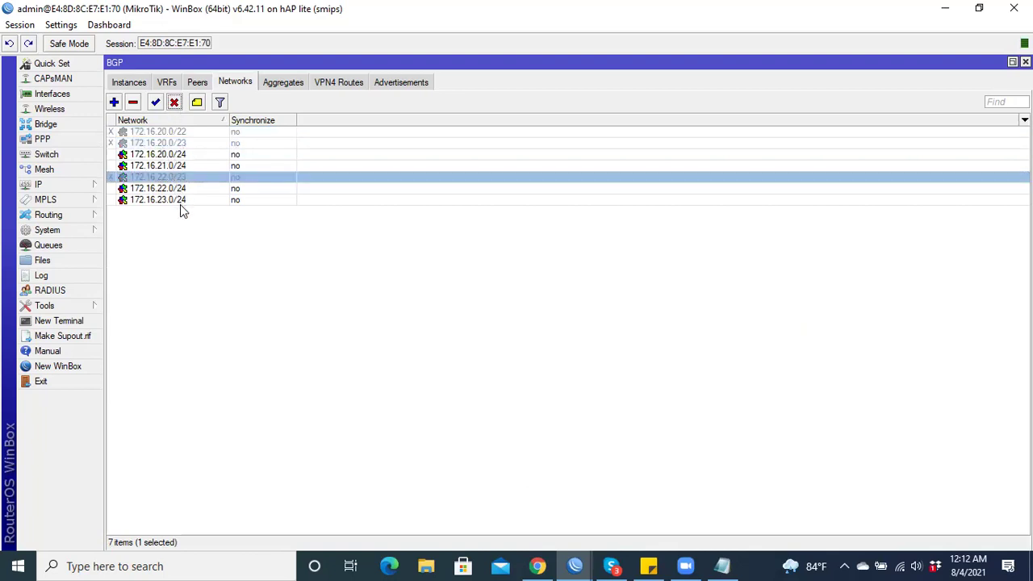
{"action": "left_click", "coordinate": [176, 156]}
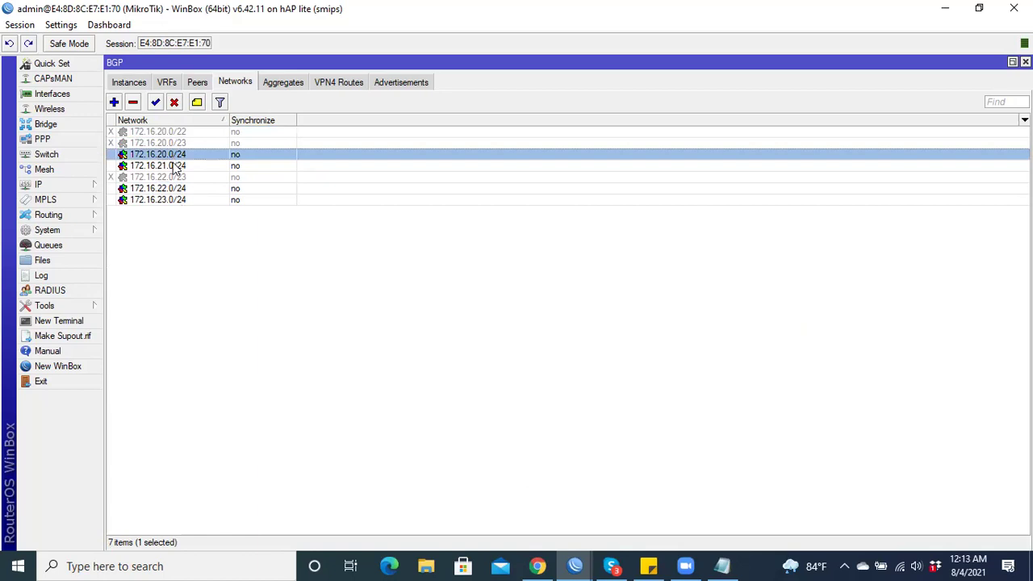
{"action": "left_click", "coordinate": [176, 166]}
{"action": "left_click", "coordinate": [179, 188]}
{"action": "left_click", "coordinate": [180, 200]}
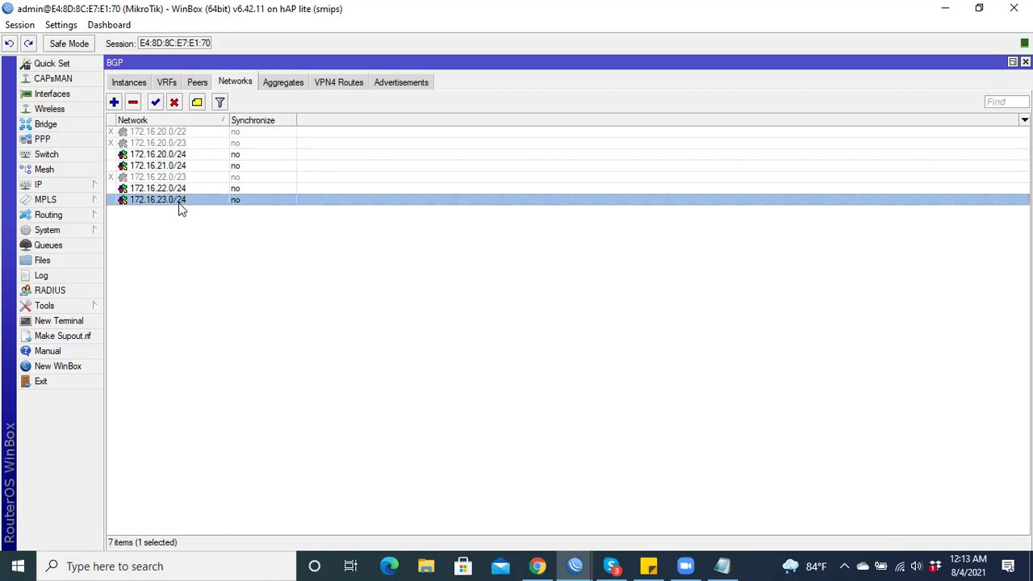
- Re-enable the 172.16.22.0/23, 172.16.20.0/23 and 172.16.20.0/22 BGP networks
{"action": "left_click", "coordinate": [176, 178]}
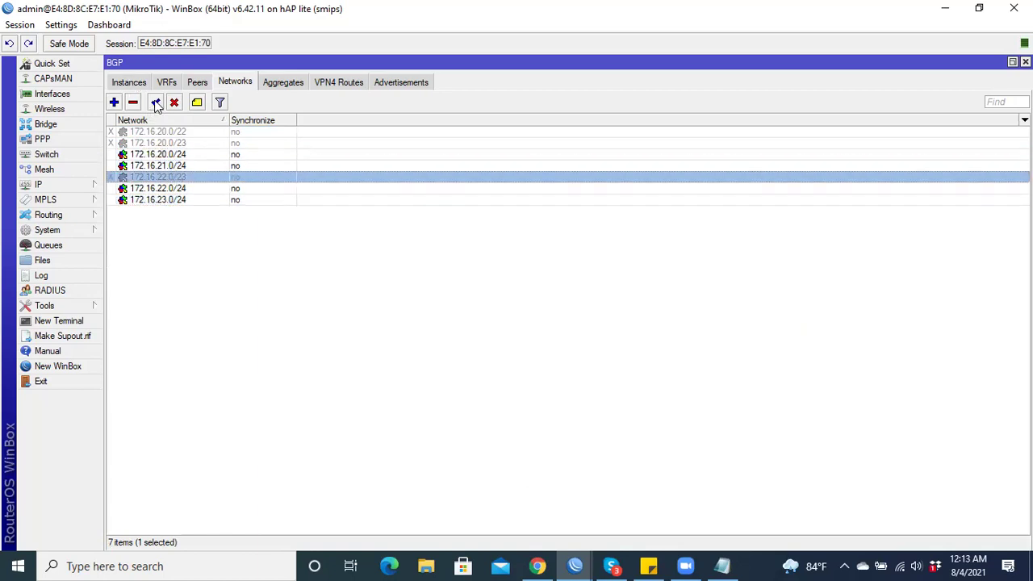
{"action": "left_click", "coordinate": [155, 103]}
{"action": "left_click", "coordinate": [166, 143]}
{"action": "left_click", "coordinate": [155, 101]}
{"action": "left_click", "coordinate": [159, 131]}
{"action": "left_click", "coordinate": [155, 102]}
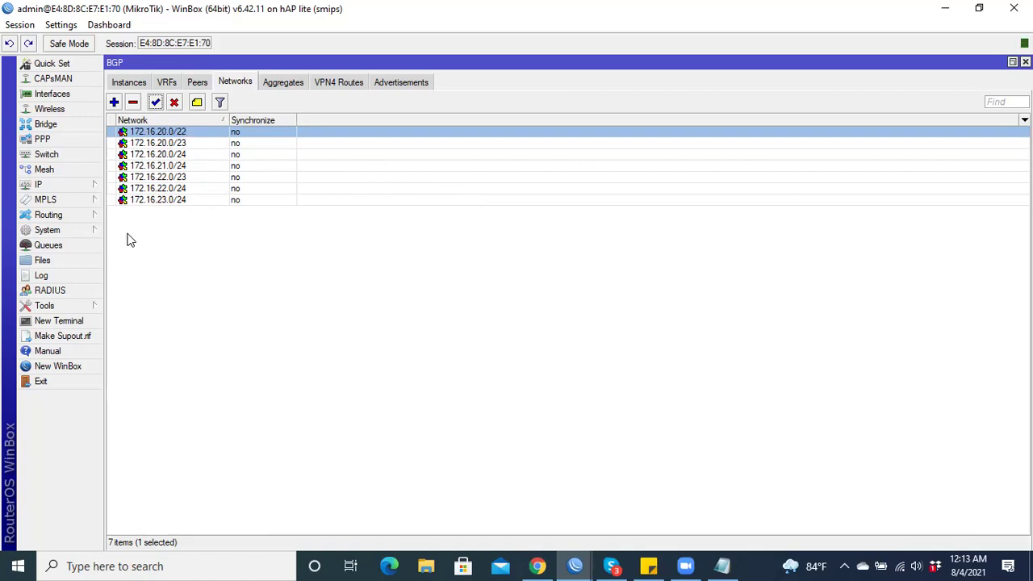
- Switch to the BGP peers, copy the ether2-LAN address 192.168.20.1 from the router's IP address list, and close the list
{"action": "left_click", "coordinate": [198, 83]}
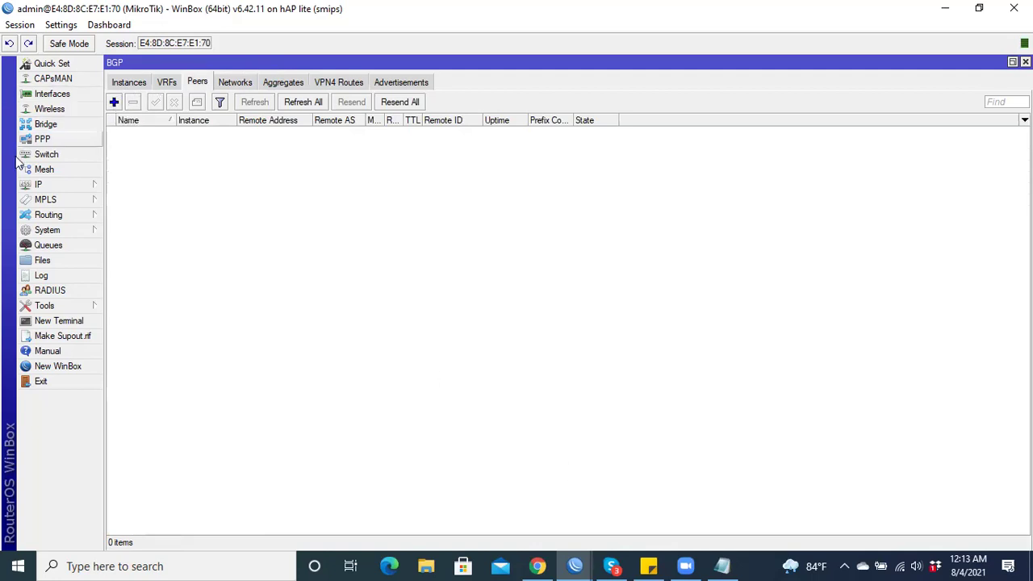
{"action": "left_click", "coordinate": [64, 185]}
{"action": "left_click", "coordinate": [157, 213]}
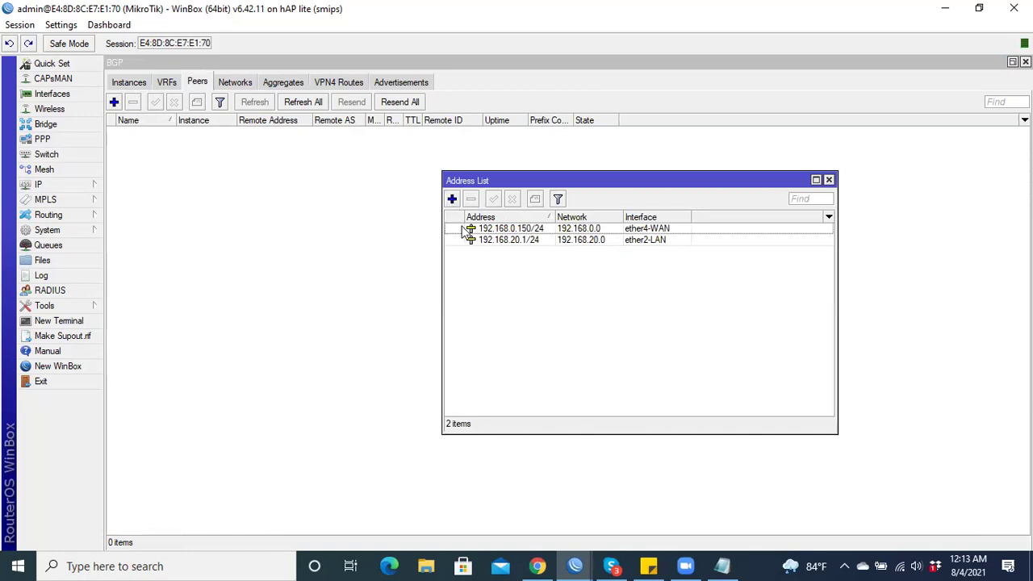
{"action": "double_click", "coordinate": [511, 240]}
{"action": "left_click_drag", "start_coordinate": [551, 242], "coordinate": [387, 238]}
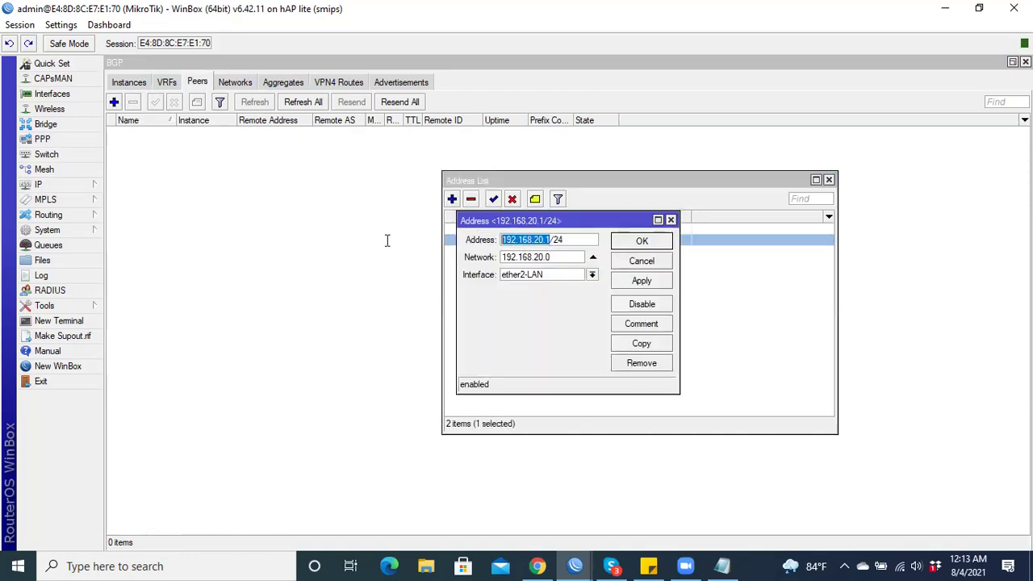
{"action": "left_click", "coordinate": [669, 220]}
{"action": "left_click", "coordinate": [829, 179]}
- Switch to Notepad and add the lines 192.168.20.1/30 and 192.168.20.2/30 below the ASN 65530 line
{"action": "left_click", "coordinate": [724, 564]}
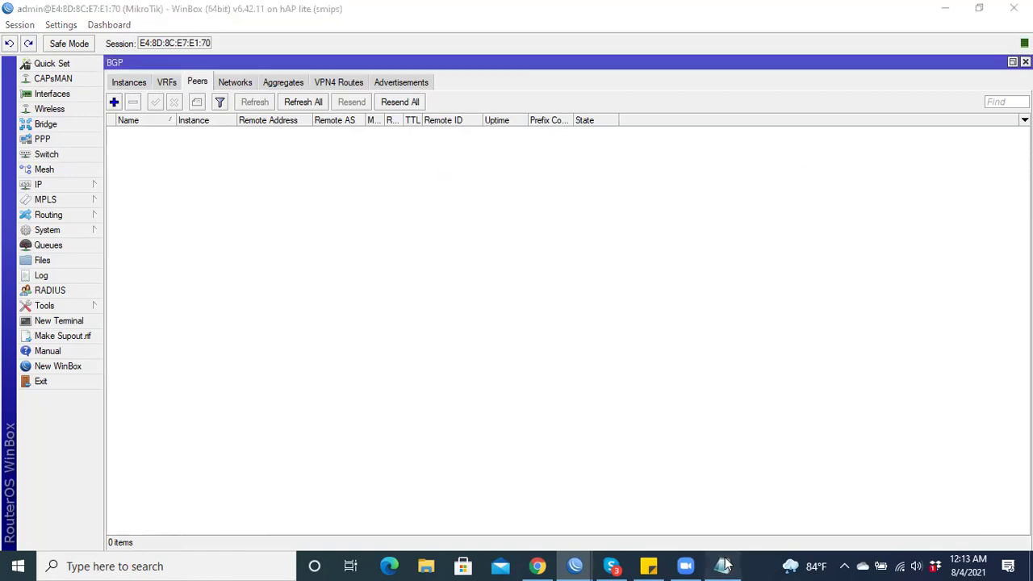
{"action": "left_click", "coordinate": [432, 335]}
{"action": "key", "text": "Return"}
{"action": "key", "text": "Return"}
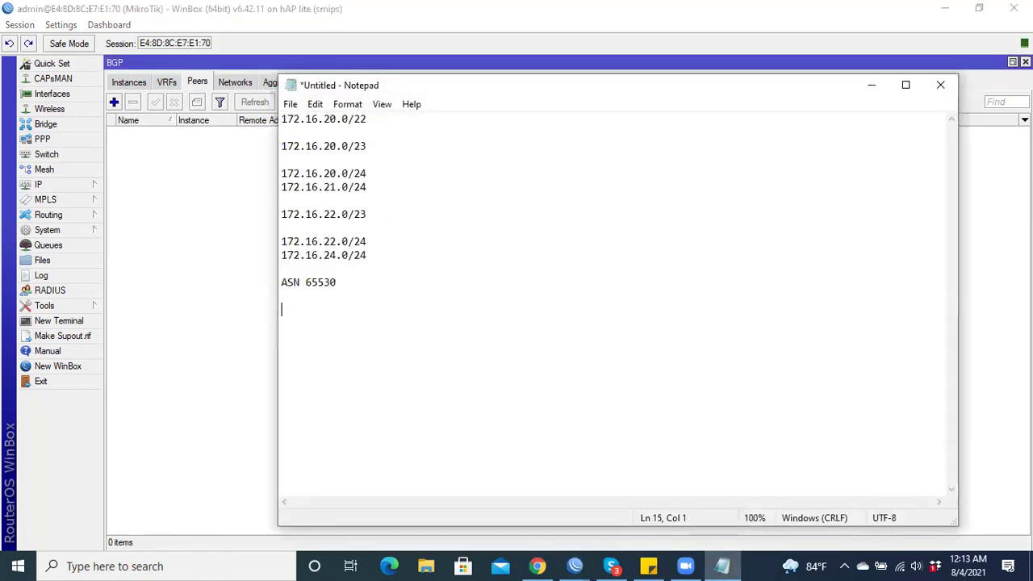
{"action": "type", "text": "192.168.20.1"}
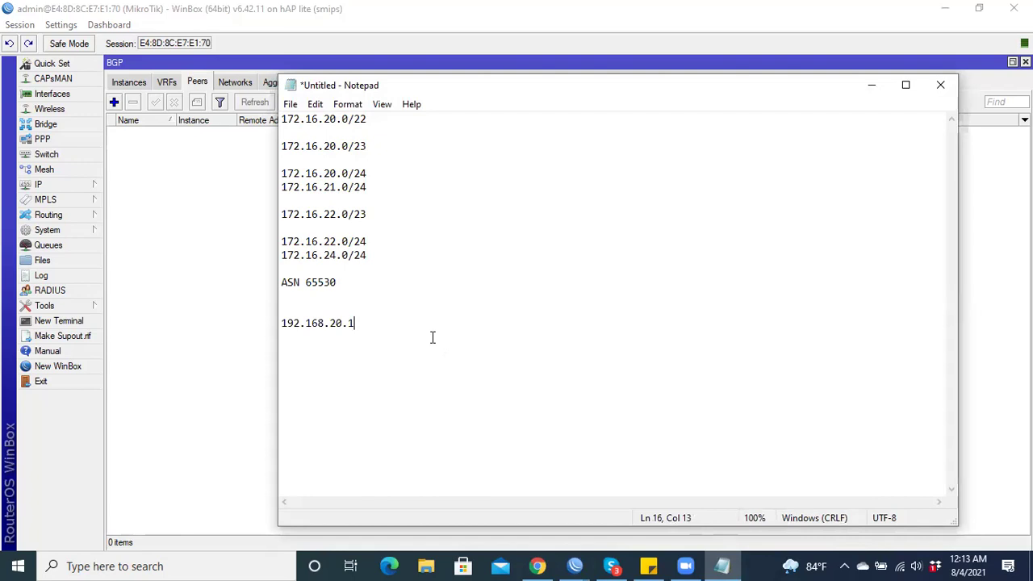
{"action": "type", "text": "/30"}
{"action": "key", "text": "Return"}
{"action": "key", "text": "ctrl+v"}
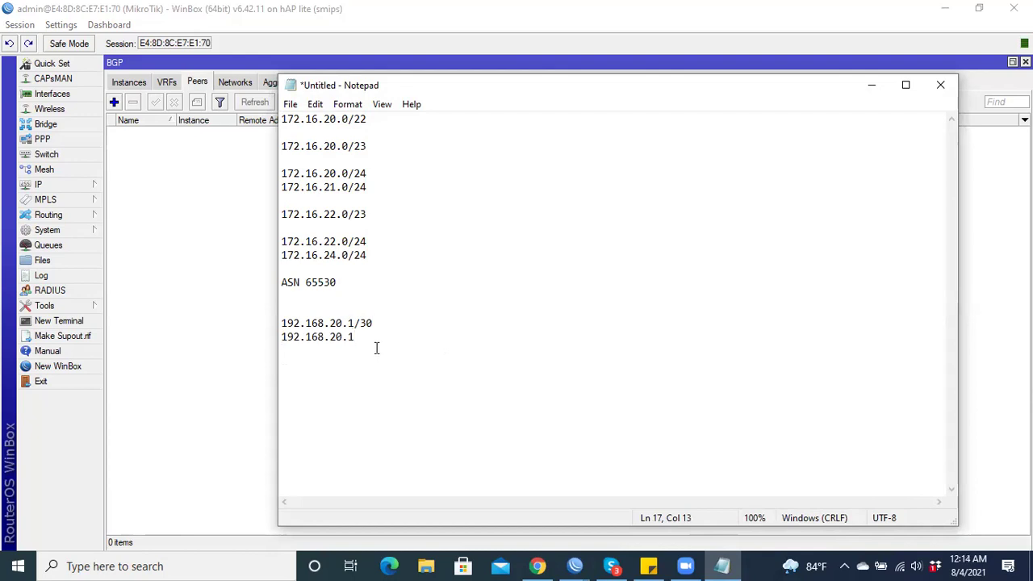
{"action": "type", "text": "2/30"}
- Add the line "Remote Address: 192.168.20.2" below the two /30 addresses in the notes
{"action": "left_click_drag", "start_coordinate": [355, 323], "coordinate": [304, 338]}
{"action": "left_click", "coordinate": [359, 336]}
{"action": "left_click", "coordinate": [283, 340]}
{"action": "left_click", "coordinate": [319, 350]}
{"action": "left_click", "coordinate": [385, 337]}
{"action": "key", "text": "Return"}
{"action": "type", "text": "Remote Address:"}
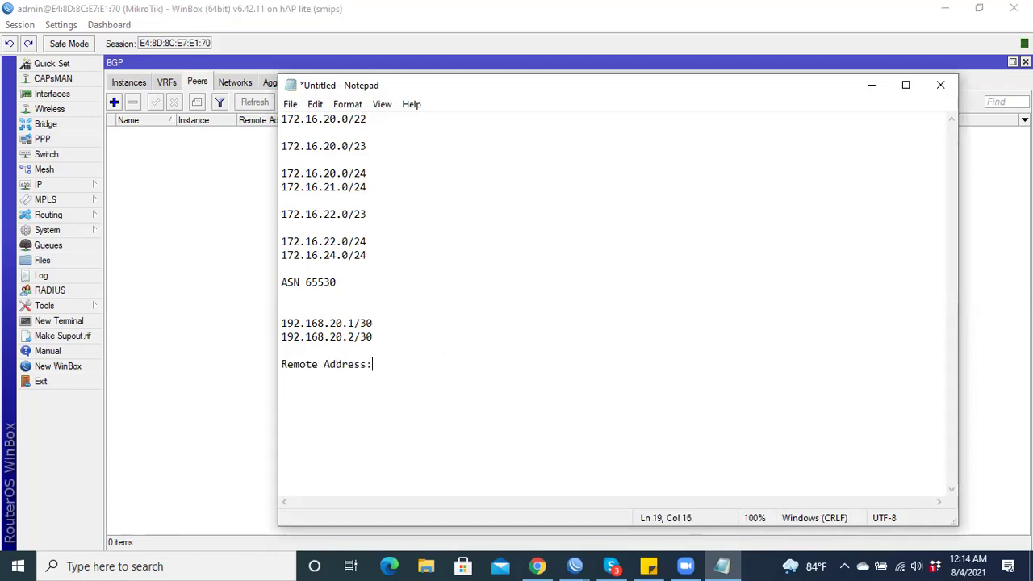
{"action": "left_click_drag", "start_coordinate": [282, 337], "coordinate": [355, 336]}
{"action": "key", "text": "ctrl+c"}
{"action": "left_click", "coordinate": [422, 355]}
{"action": "left_click", "coordinate": [456, 362]}
{"action": "key", "text": "ctrl+v"}
- Add the line "Remote ASN: 65531" under the remote address in the notes
{"action": "key", "text": "Return"}
{"action": "type", "text": "Remote "}
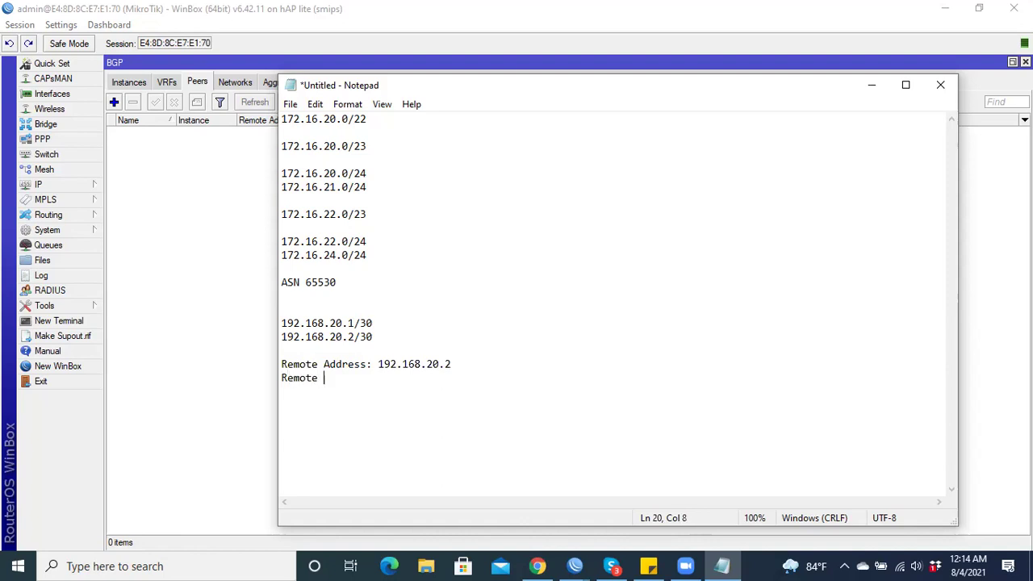
{"action": "type", "text": "ASN:"}
{"action": "left_click_drag", "start_coordinate": [339, 284], "coordinate": [305, 284]}
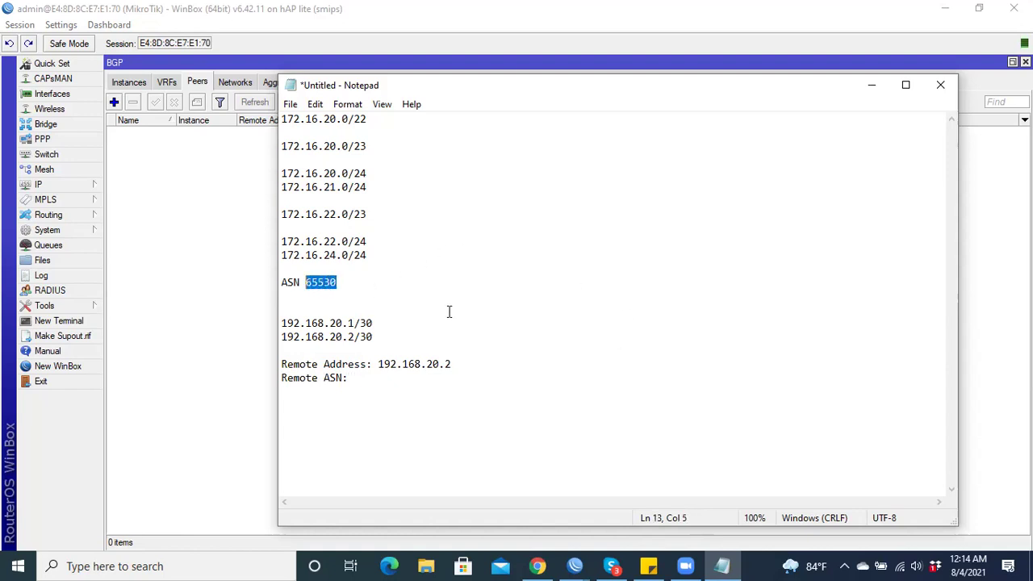
{"action": "left_click", "coordinate": [368, 381]}
{"action": "key", "text": "ctrl+v"}
{"action": "key", "text": "BackSpace"}
{"action": "type", "text": "1"}
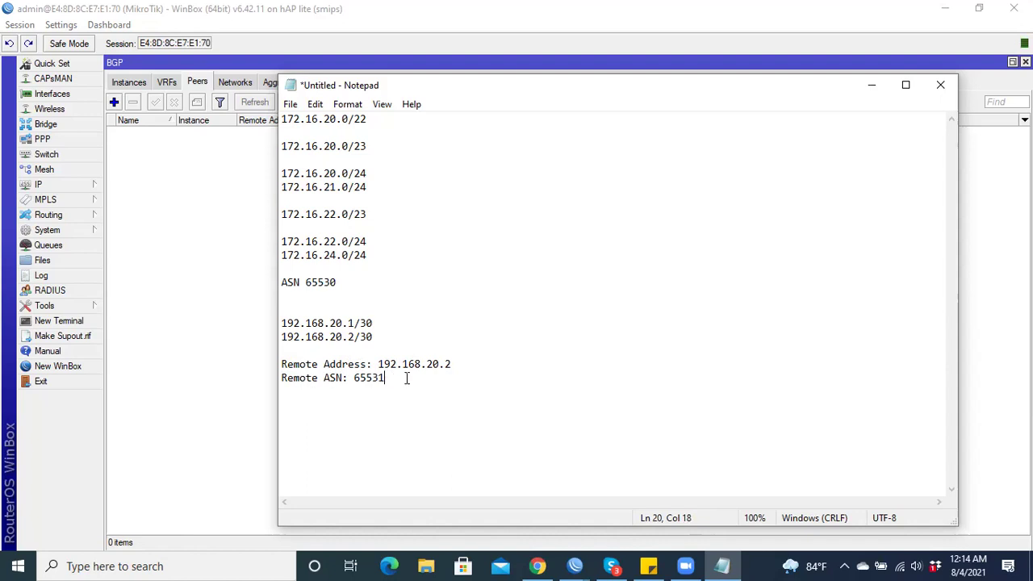
{"action": "key", "text": "Return"}
{"action": "type", "text": "Local ASN:"}
{"action": "left_click_drag", "start_coordinate": [338, 283], "coordinate": [305, 283]}
{"action": "left_click", "coordinate": [395, 393]}
{"action": "key", "text": "ctrl+v"}
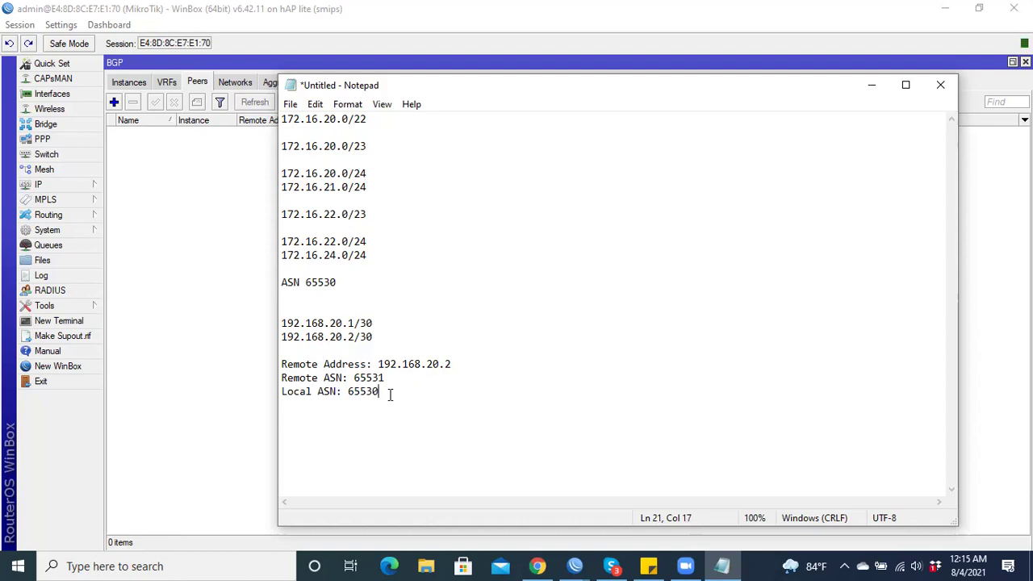
{"action": "left_click_drag", "start_coordinate": [376, 393], "coordinate": [267, 394]}
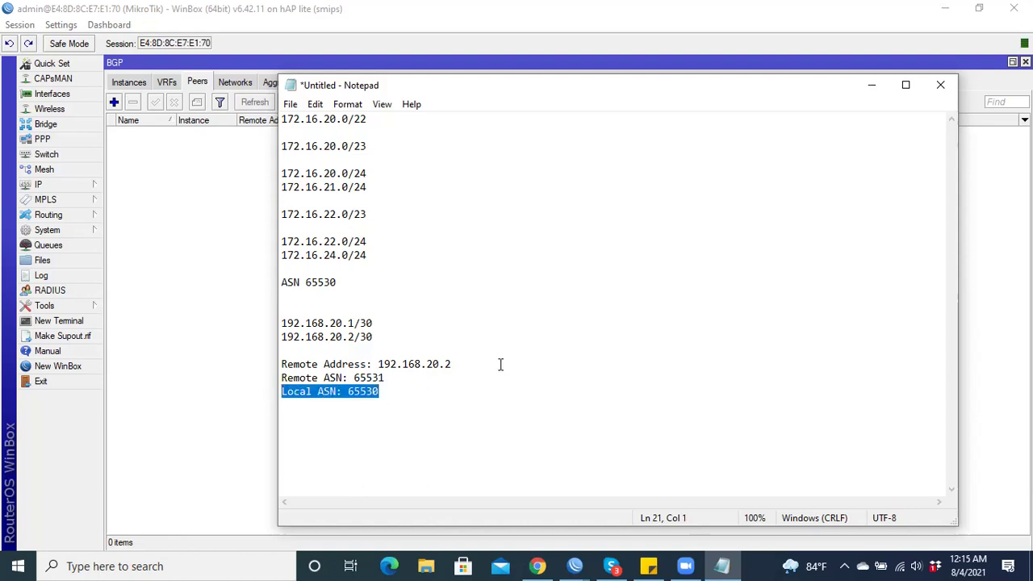
{"action": "key", "text": "ctrl+x"}
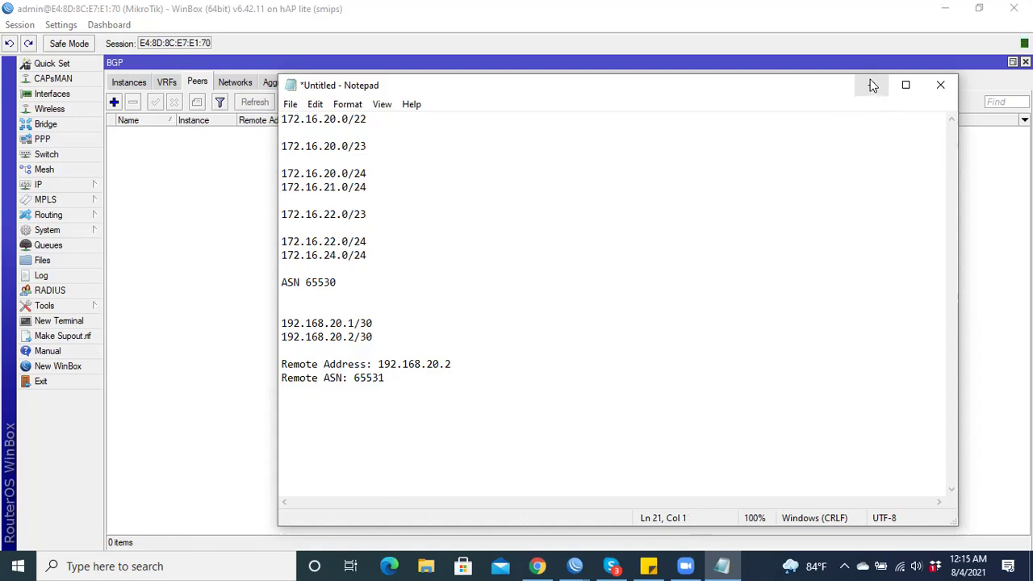
- Return to WinBox and start a new BGP peer named IIG-BGP
{"action": "left_click", "coordinate": [872, 85]}
{"action": "left_click", "coordinate": [126, 84]}
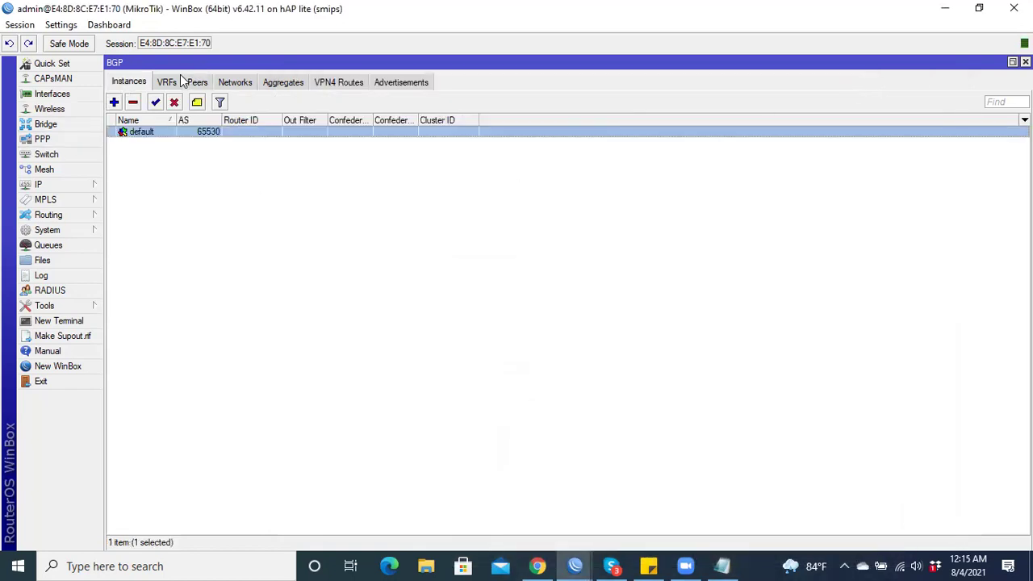
{"action": "left_click", "coordinate": [202, 84]}
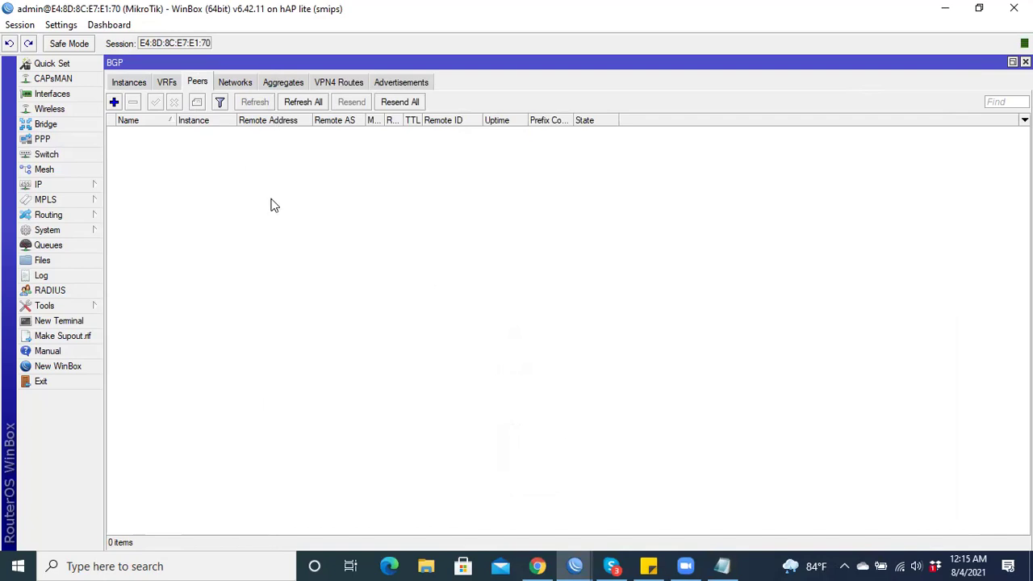
{"action": "left_click", "coordinate": [114, 103]}
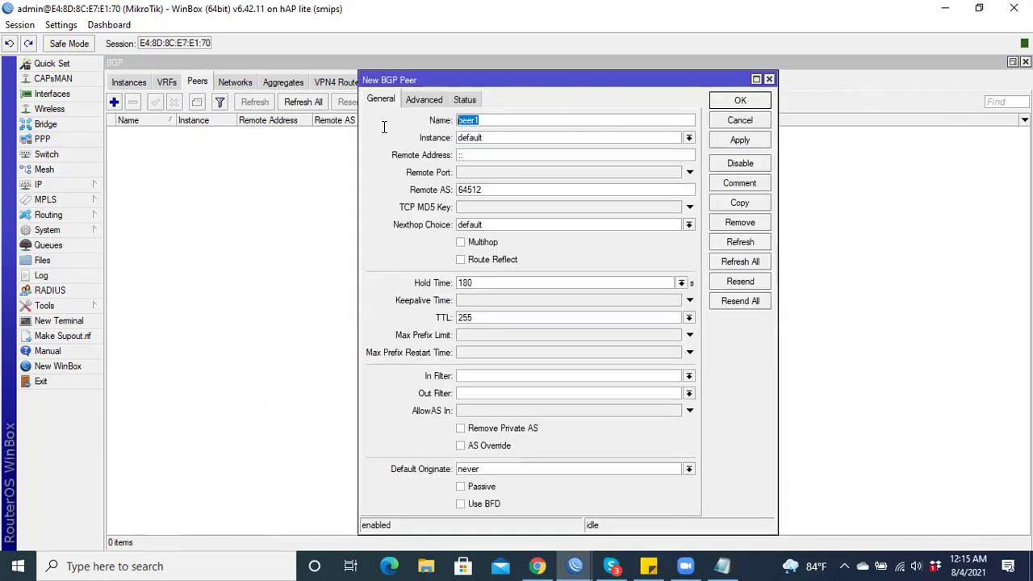
{"action": "type", "text": "IIG-BGP"}
- Choose the default instance for the new IIG-BGP peer
{"action": "left_click", "coordinate": [601, 142]}
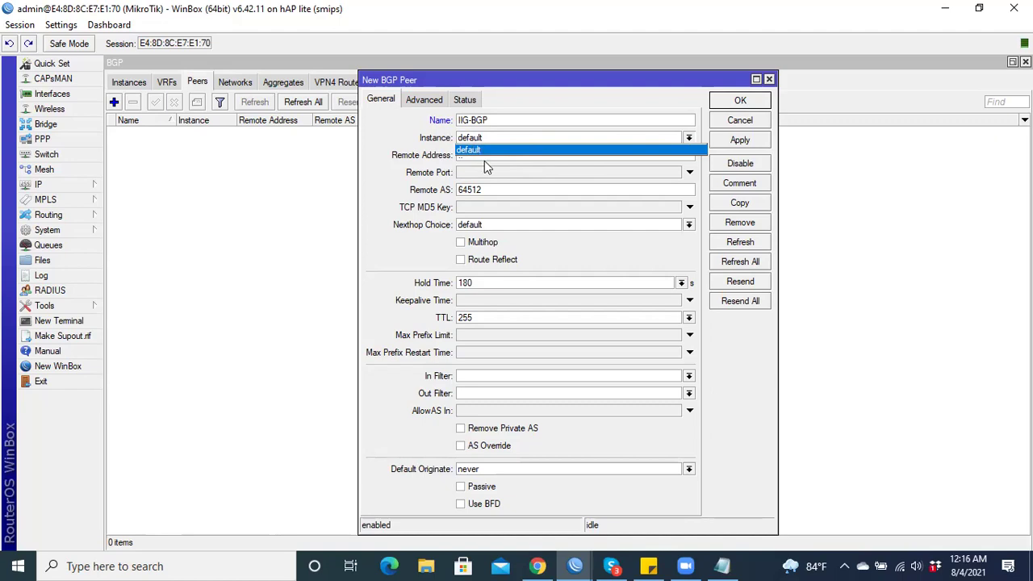
{"action": "left_click", "coordinate": [484, 151]}
{"action": "left_click", "coordinate": [503, 156]}
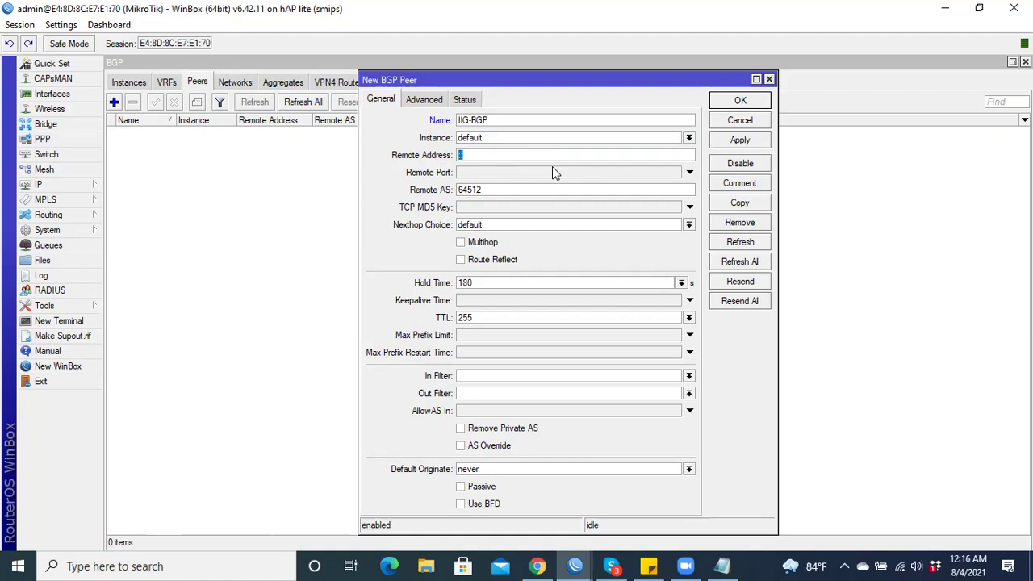
{"action": "left_click", "coordinate": [689, 138]}
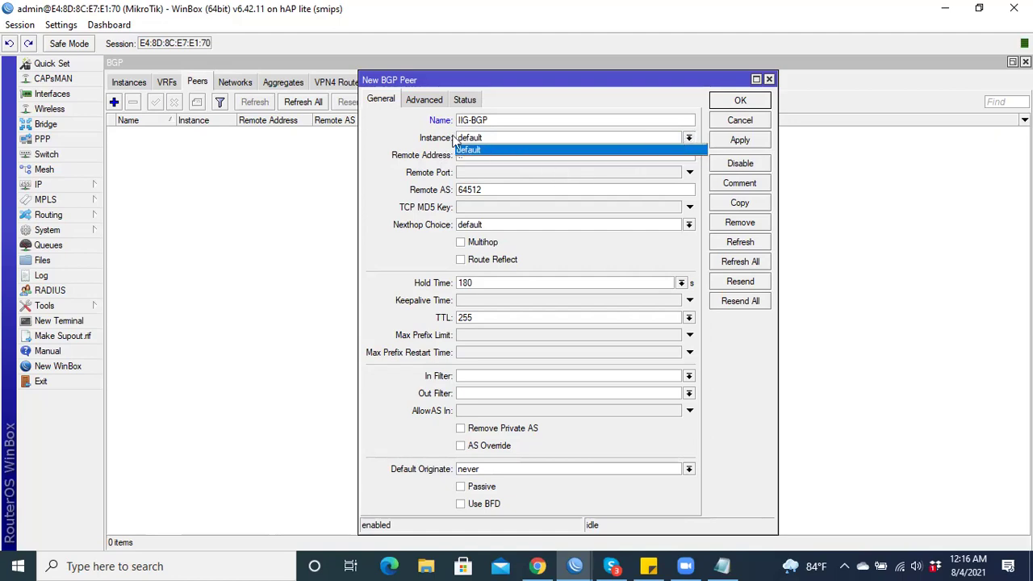
{"action": "left_click", "coordinate": [506, 154]}
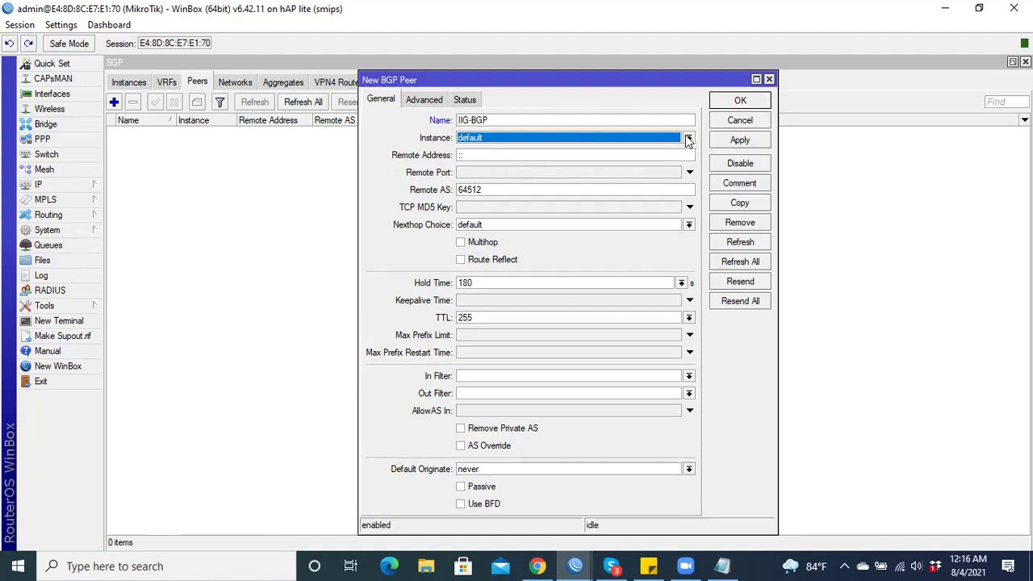
{"action": "left_click", "coordinate": [689, 139]}
{"action": "left_click", "coordinate": [498, 150]}
- Copy the remote address from the Notepad notes and set the IIG-BGP peer's remote address to 192.168.20.2
{"action": "left_click", "coordinate": [519, 156]}
{"action": "left_click", "coordinate": [722, 566]}
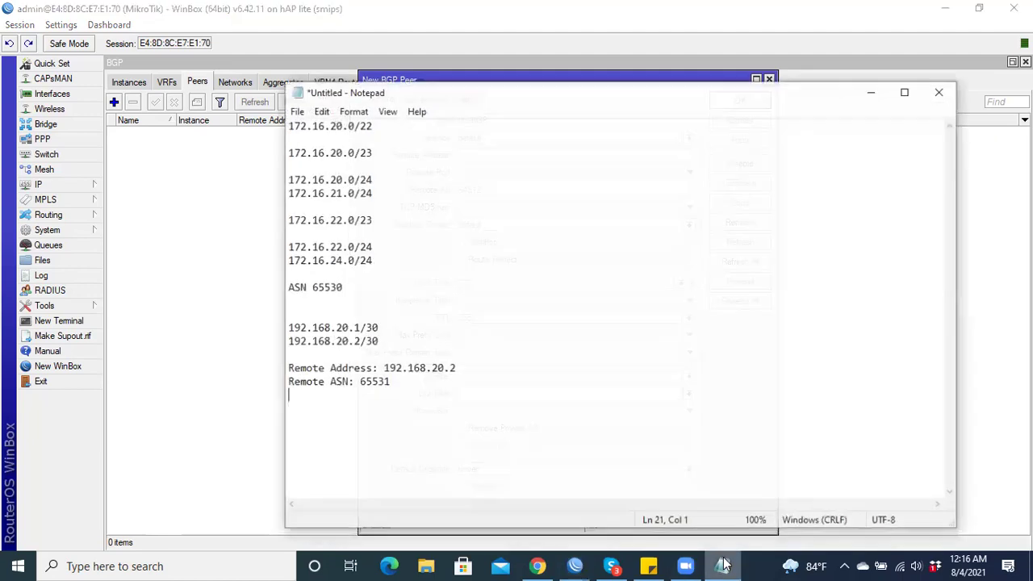
{"action": "left_click_drag", "start_coordinate": [466, 368], "coordinate": [377, 364]}
{"action": "left_click", "coordinate": [871, 85]}
{"action": "left_click", "coordinate": [502, 156]}
{"action": "key", "text": "ctrl+v"}
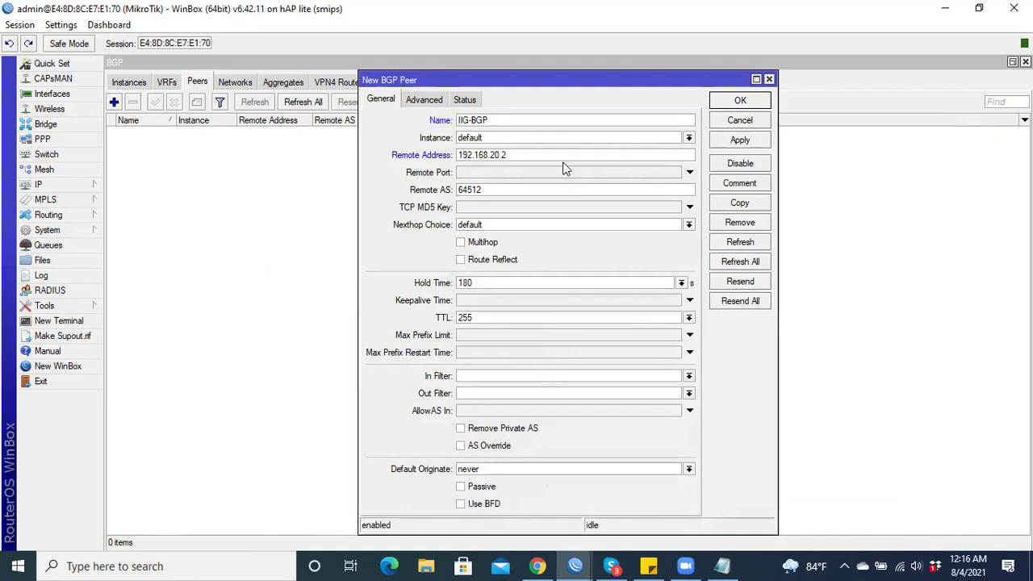
- Set the IIG-BGP peer's remote AS to 65531 from the Notepad notes, apply the peer, and close its window
{"action": "double_click", "coordinate": [521, 186]}
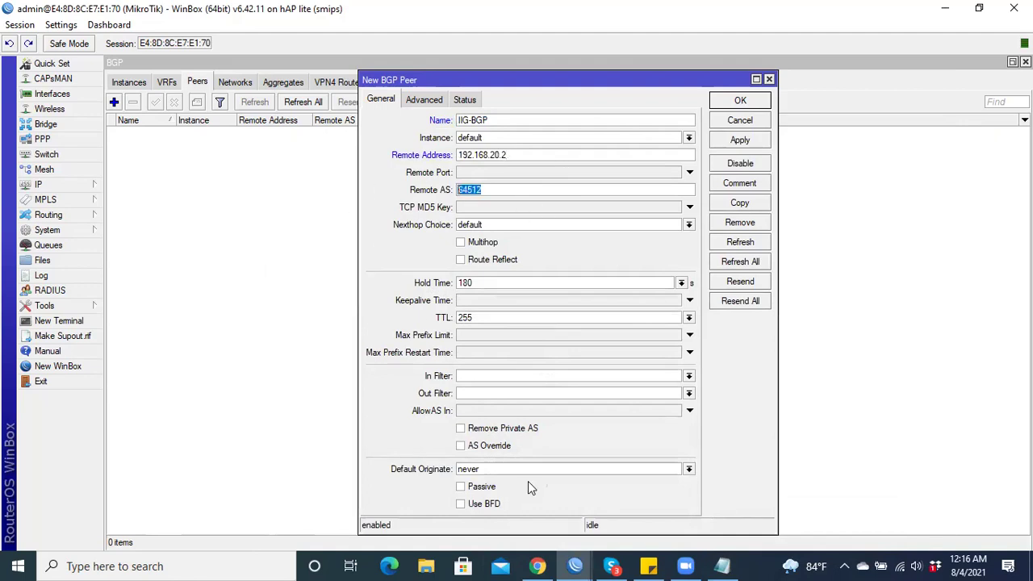
{"action": "left_click", "coordinate": [722, 566]}
{"action": "double_click", "coordinate": [369, 378]}
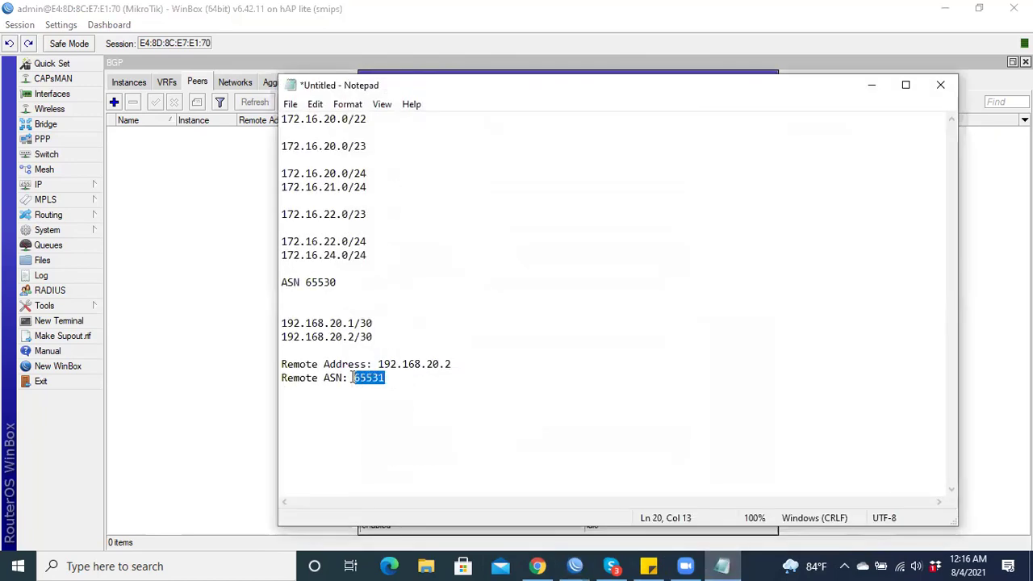
{"action": "left_click", "coordinate": [872, 85]}
{"action": "double_click", "coordinate": [492, 191]}
{"action": "key", "text": "ctrl+v"}
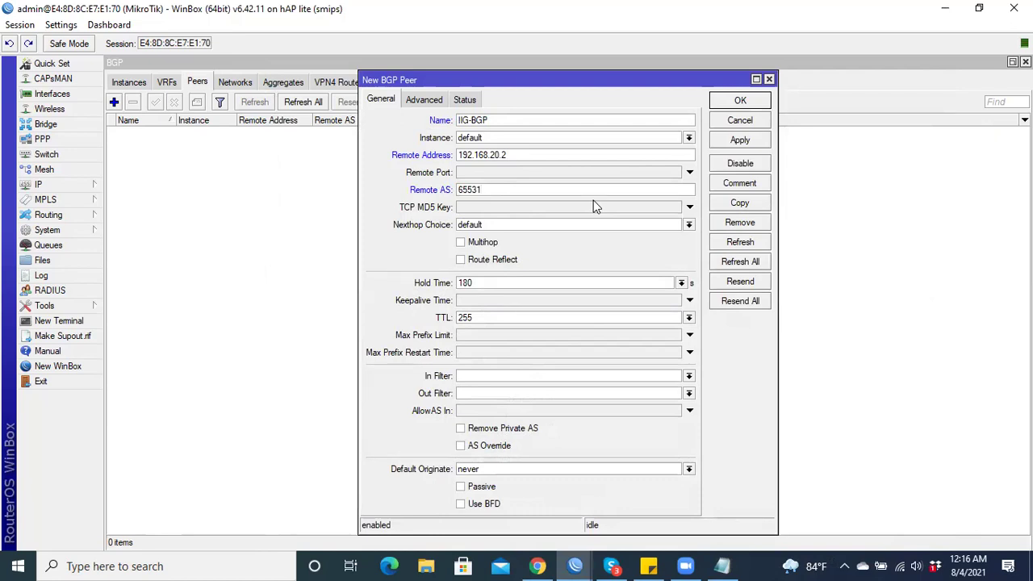
{"action": "left_click", "coordinate": [740, 141]}
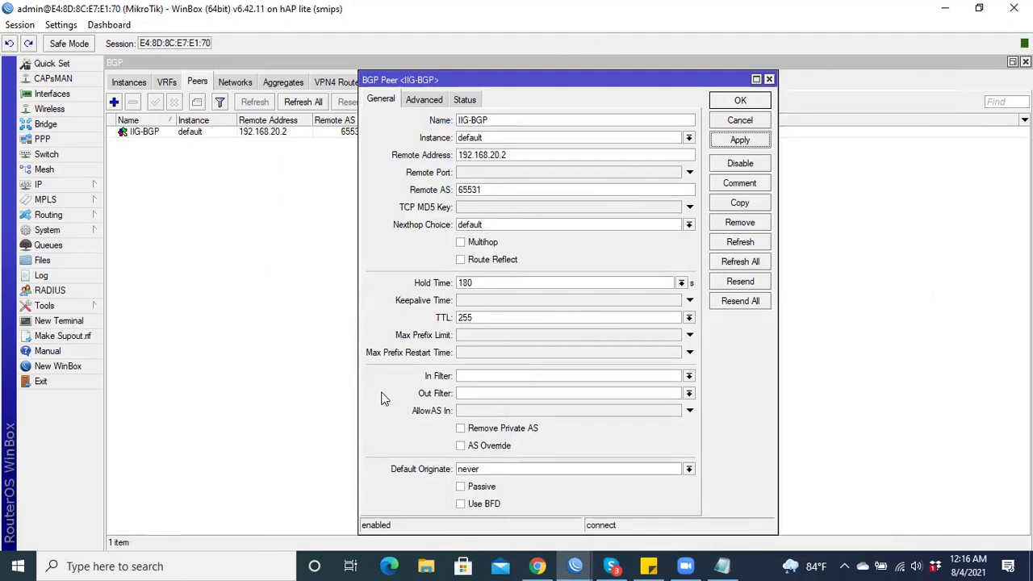
{"action": "left_click", "coordinate": [769, 80]}
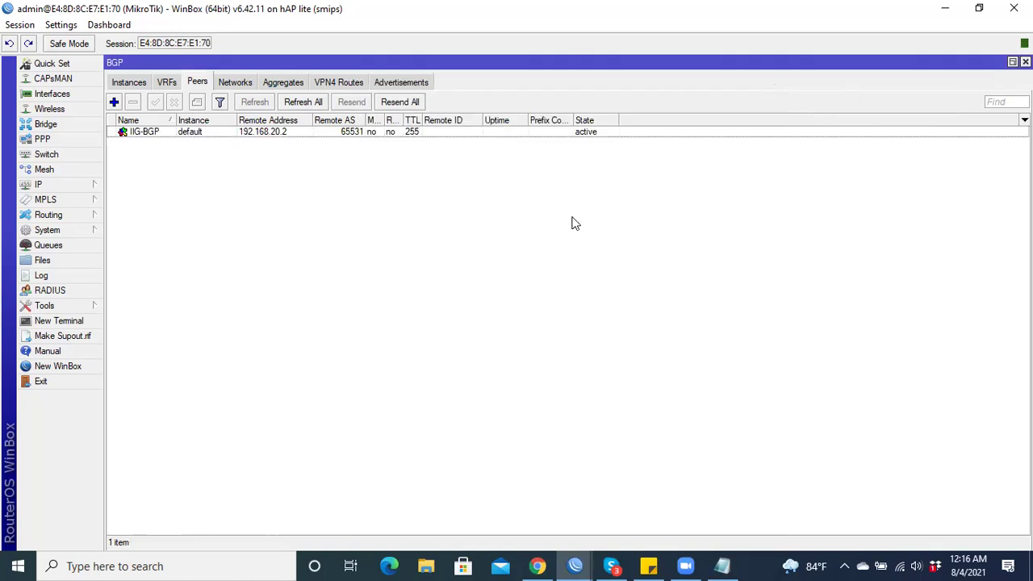
- Duplicate the IIG-BGP peer as IIG2-BGP with remote address 192.168.21.2 and remote AS 65532, and save it
{"action": "left_click", "coordinate": [284, 134]}
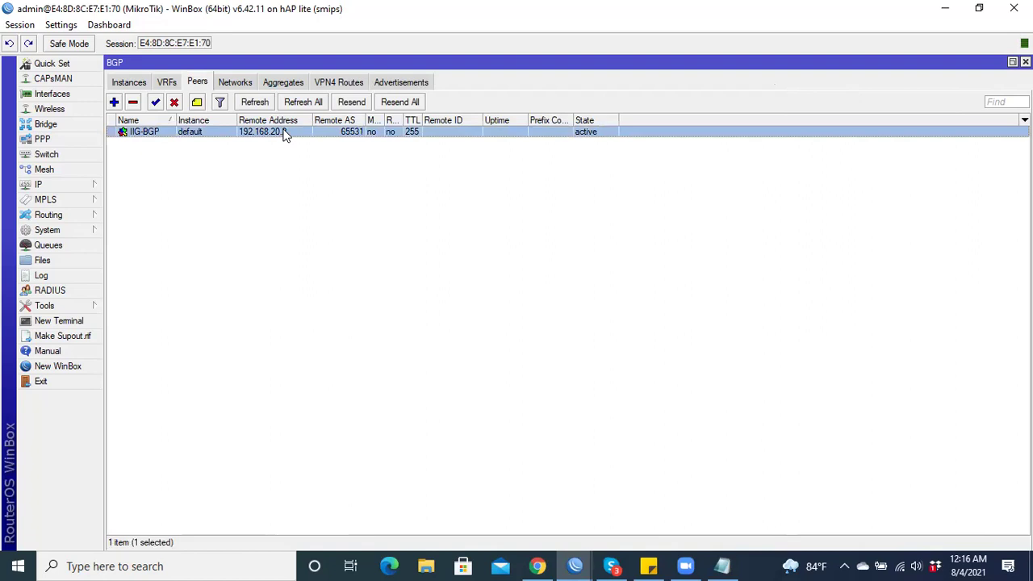
{"action": "double_click", "coordinate": [284, 134]}
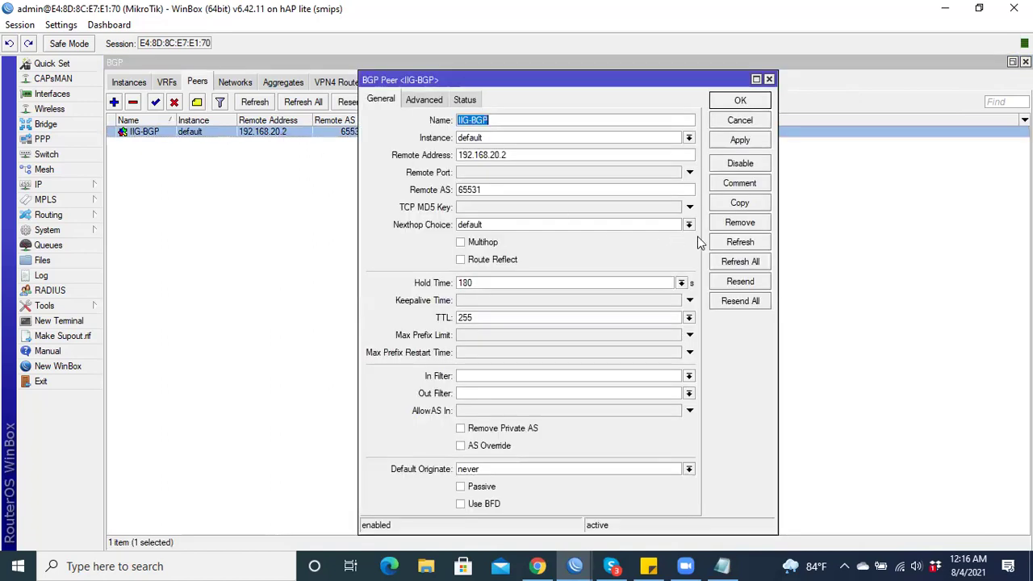
{"action": "left_click", "coordinate": [742, 204]}
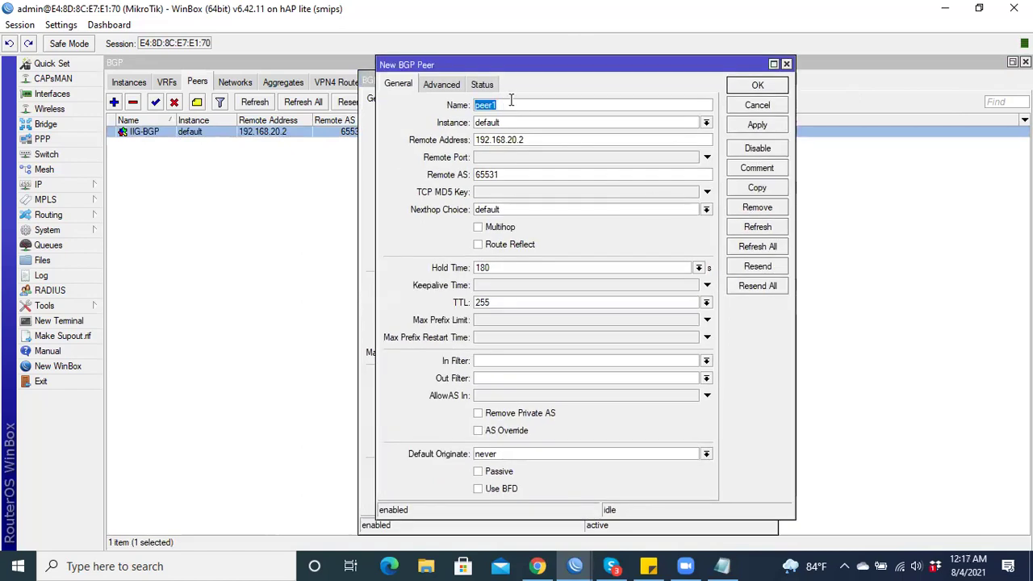
{"action": "type", "text": "IIG2-BGP"}
{"action": "left_click", "coordinate": [524, 139]}
{"action": "left_click_drag", "start_coordinate": [518, 140], "coordinate": [511, 139]}
{"action": "type", "text": "1"}
{"action": "left_click_drag", "start_coordinate": [504, 177], "coordinate": [495, 174]}
{"action": "type", "text": "2"}
{"action": "left_click", "coordinate": [760, 129]}
{"action": "left_click", "coordinate": [755, 87]}
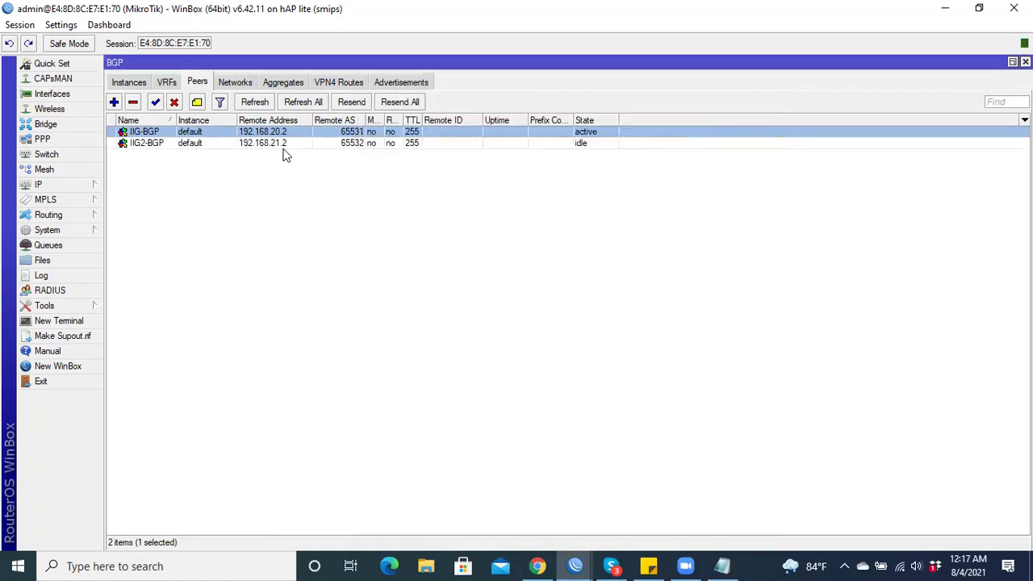
- Rename the IIG-BGP peer to IIG1-BGP and save it
{"action": "double_click", "coordinate": [161, 137]}
{"action": "left_click", "coordinate": [471, 120]}
{"action": "type", "text": "1"}
{"action": "left_click", "coordinate": [738, 100]}
{"action": "left_click", "coordinate": [229, 142]}
{"action": "left_click", "coordinate": [342, 132]}
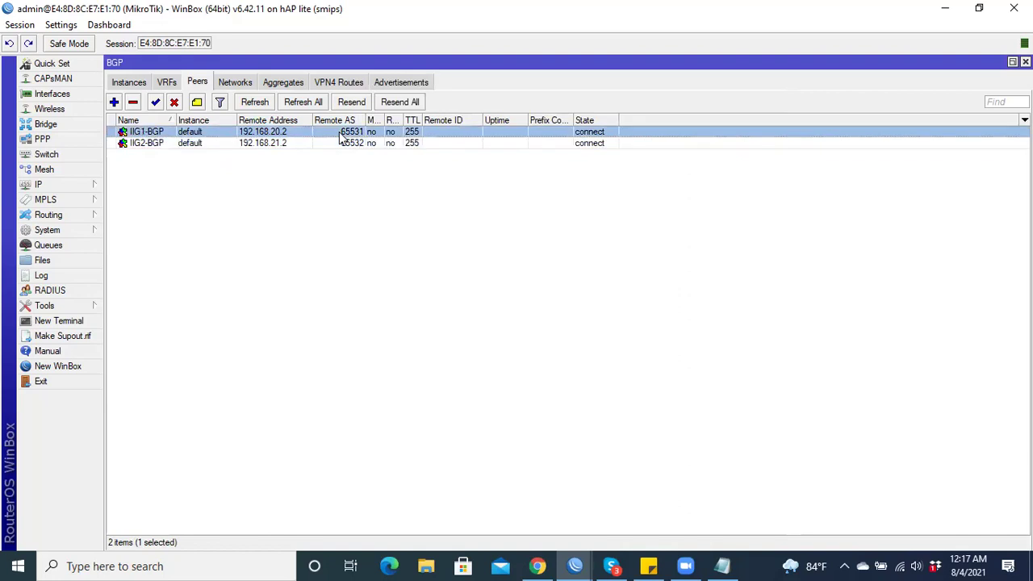
{"action": "left_click", "coordinate": [361, 144]}
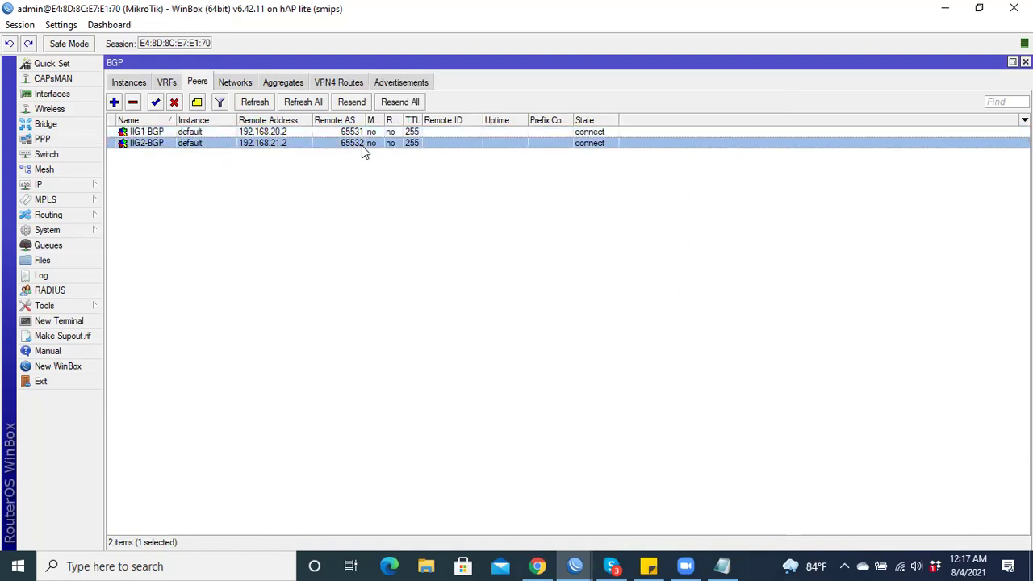
{"action": "left_click", "coordinate": [279, 131]}
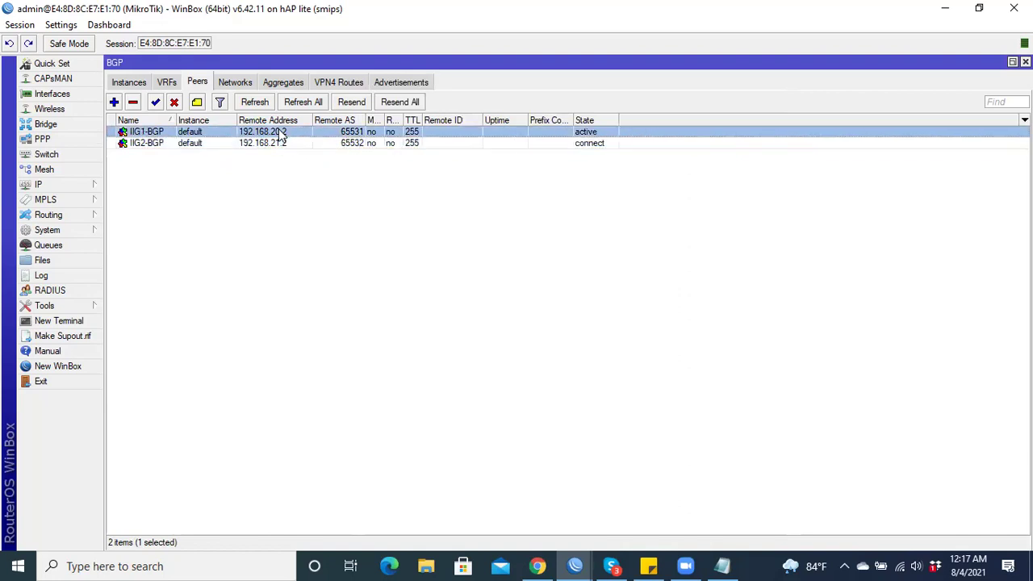
- Review the advertised BGP networks, especially the /24 subnets, alongside the configured BGP peers
{"action": "left_click", "coordinate": [237, 82]}
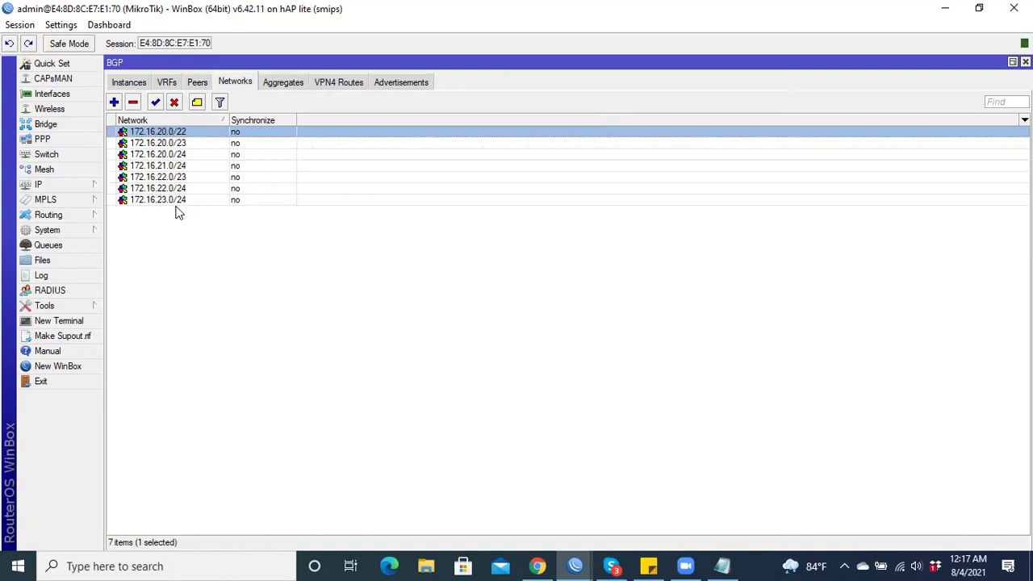
{"action": "left_click", "coordinate": [198, 83]}
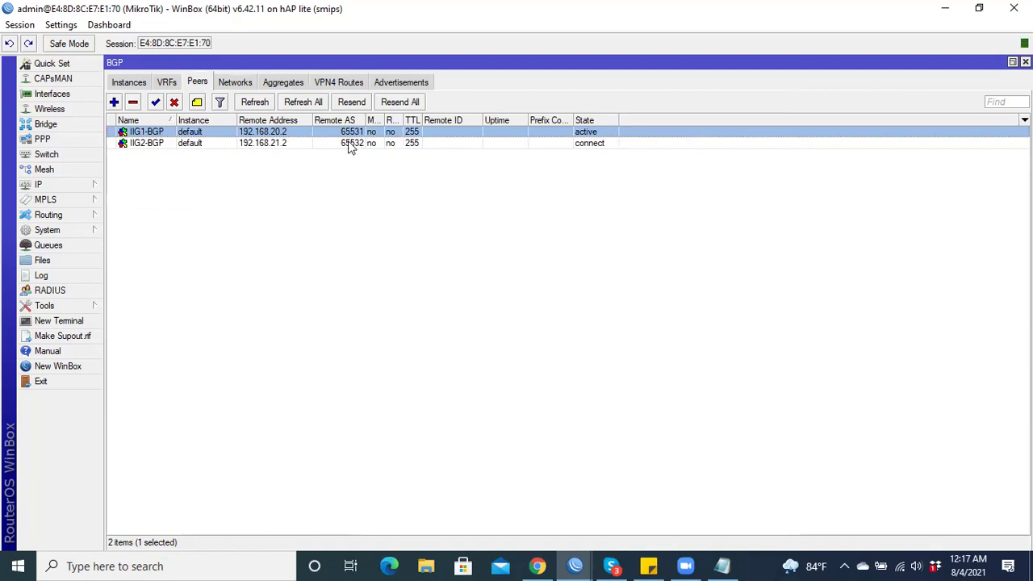
{"action": "left_click", "coordinate": [243, 86]}
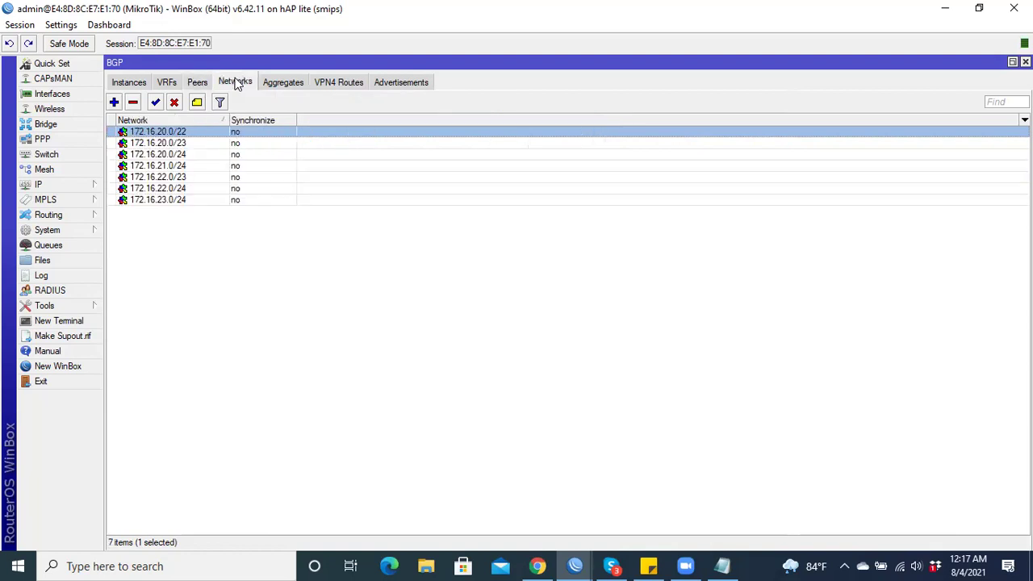
{"action": "left_click", "coordinate": [177, 154]}
{"action": "left_click", "coordinate": [175, 166]}
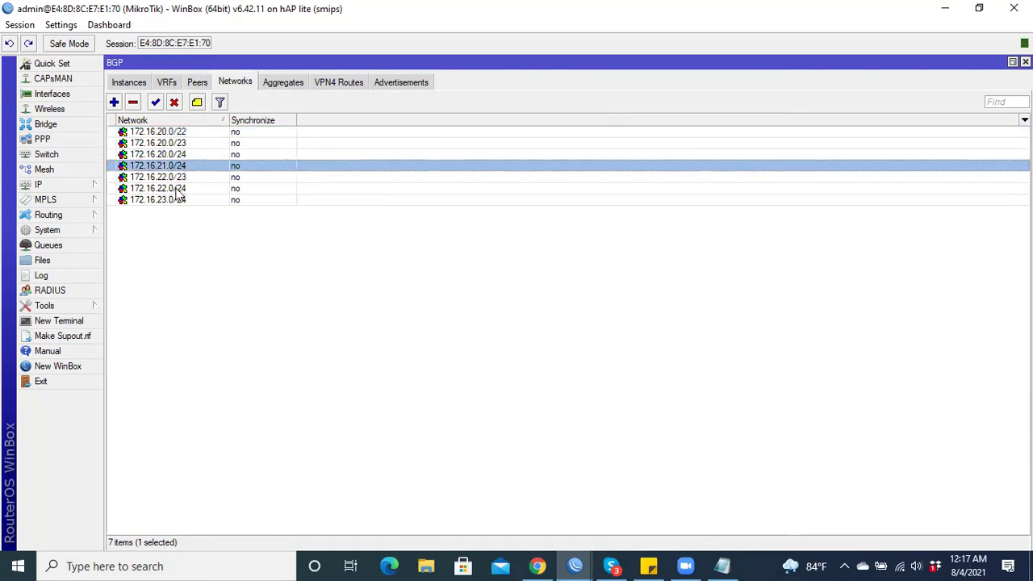
{"action": "left_click", "coordinate": [183, 188]}
{"action": "left_click", "coordinate": [185, 200]}
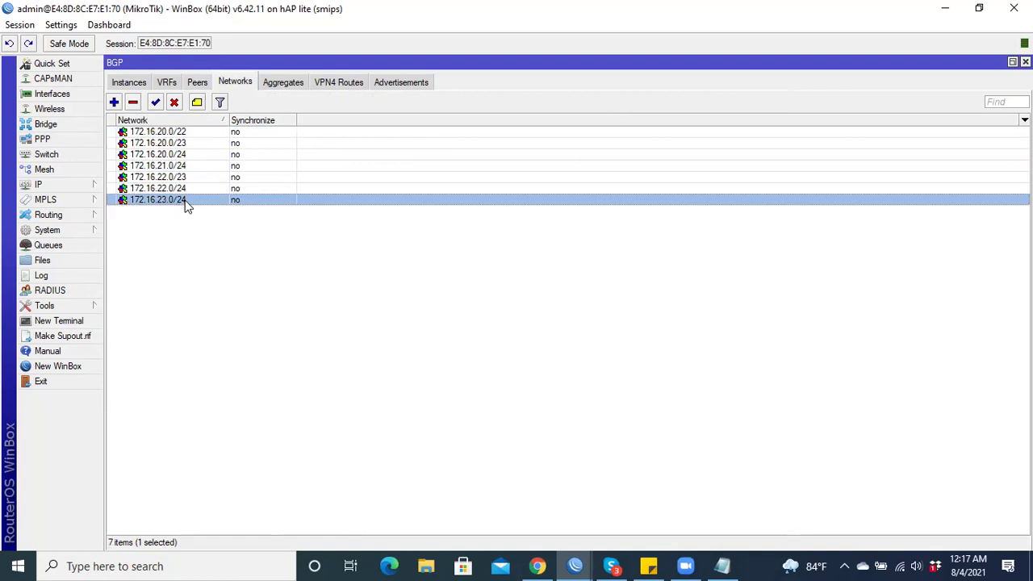
{"action": "left_click", "coordinate": [197, 83]}
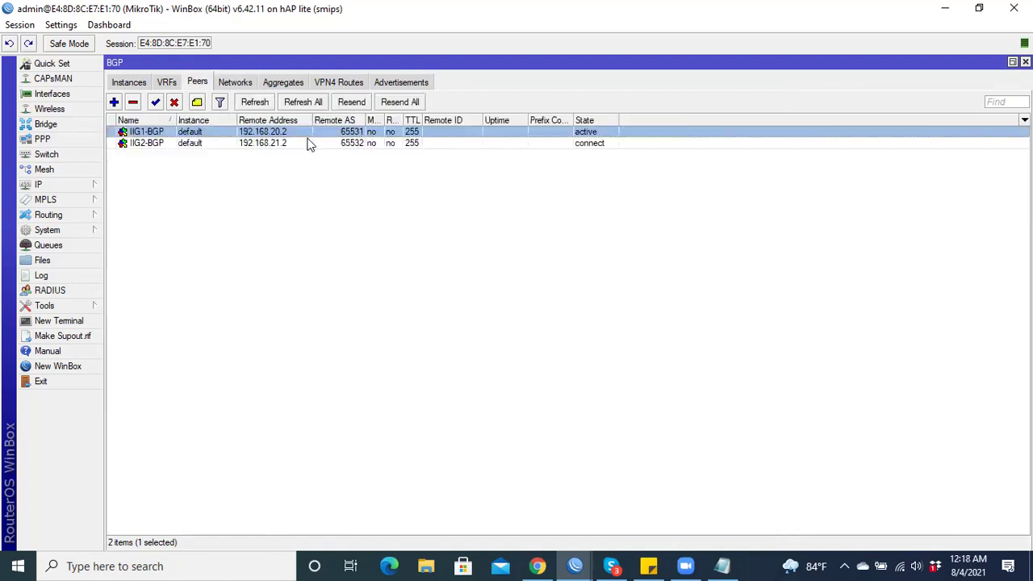
- Inspect the out filter choices available for the IIG1-BGP peer and close its window
{"action": "double_click", "coordinate": [355, 132]}
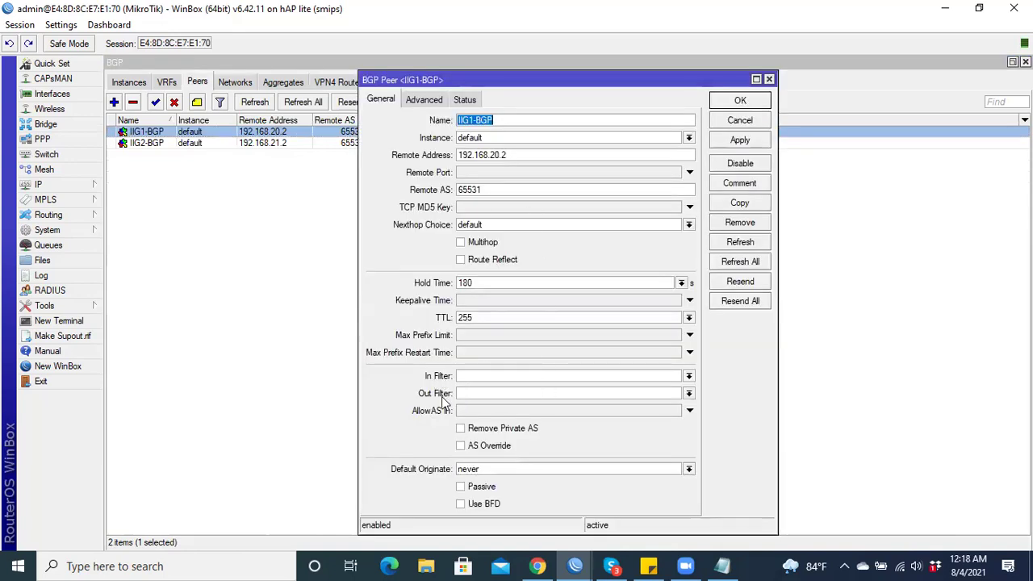
{"action": "left_click", "coordinate": [690, 394]}
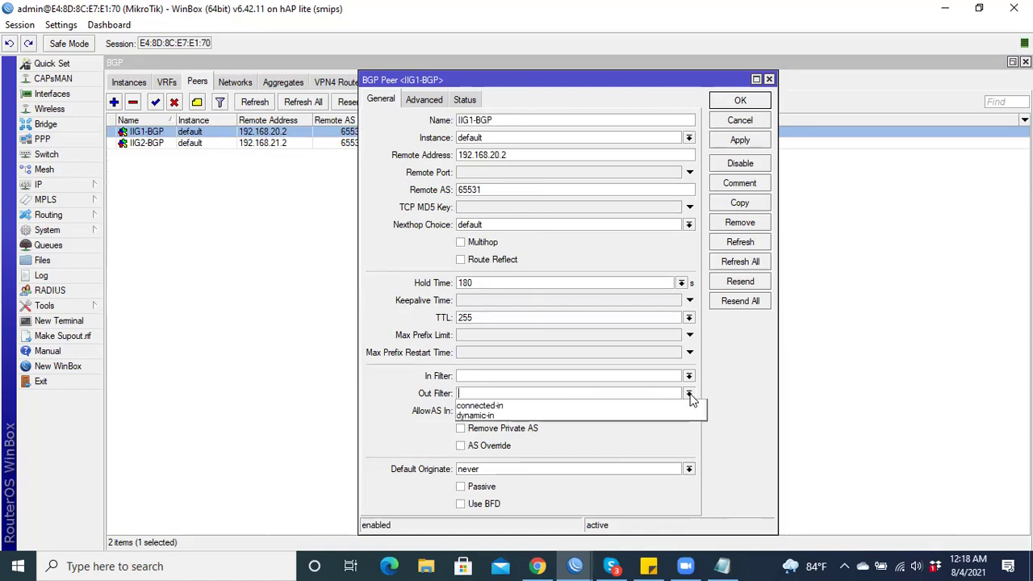
{"action": "left_click", "coordinate": [688, 393]}
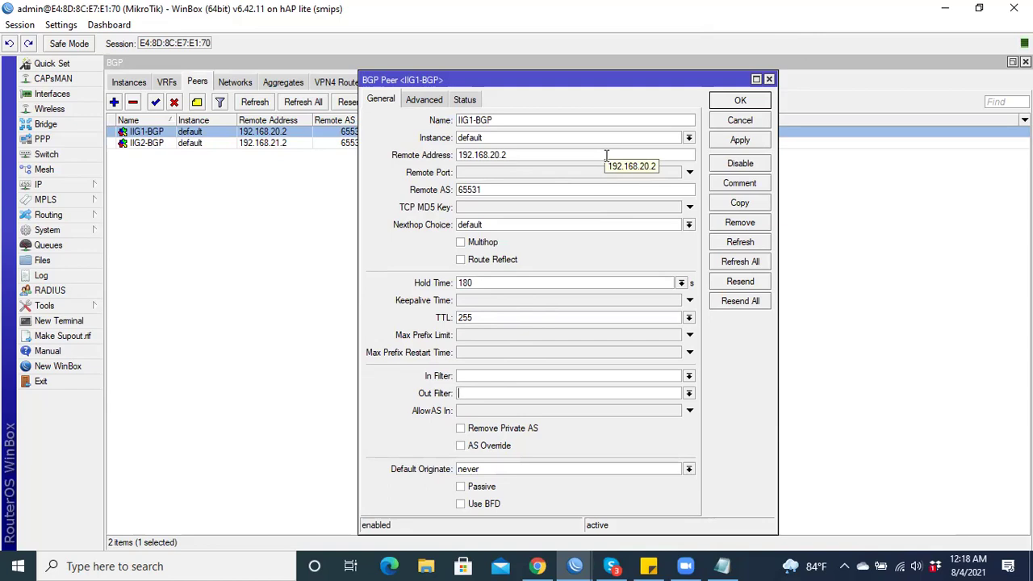
{"action": "left_click", "coordinate": [769, 80]}
- Copy the prefix 172.16.20.0/24 from the Notepad notes and return to WinBox
{"action": "left_click", "coordinate": [722, 566]}
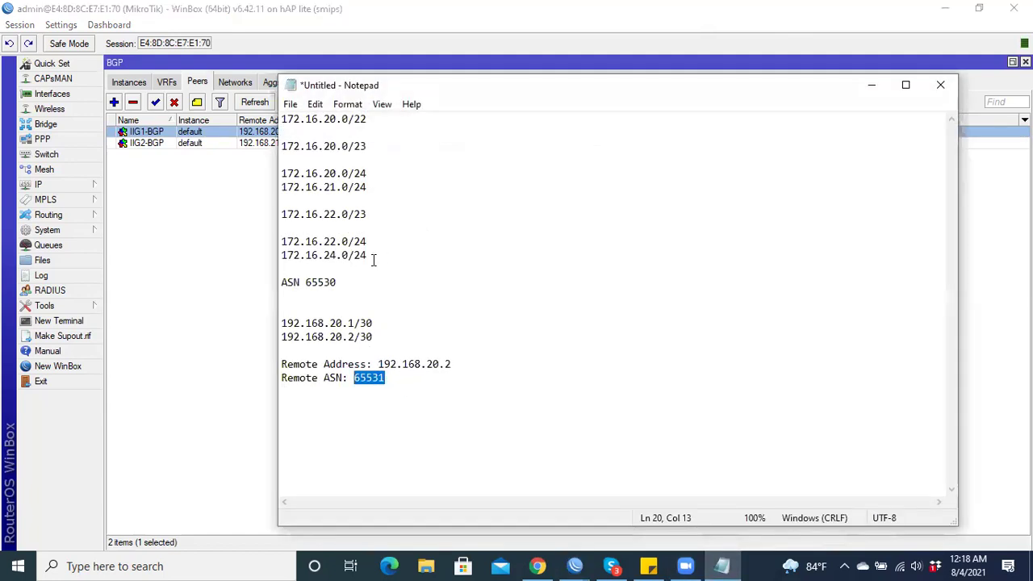
{"action": "left_click_drag", "start_coordinate": [371, 174], "coordinate": [283, 171]}
{"action": "left_click_drag", "start_coordinate": [390, 178], "coordinate": [282, 173]}
{"action": "key", "text": "ctrl+c"}
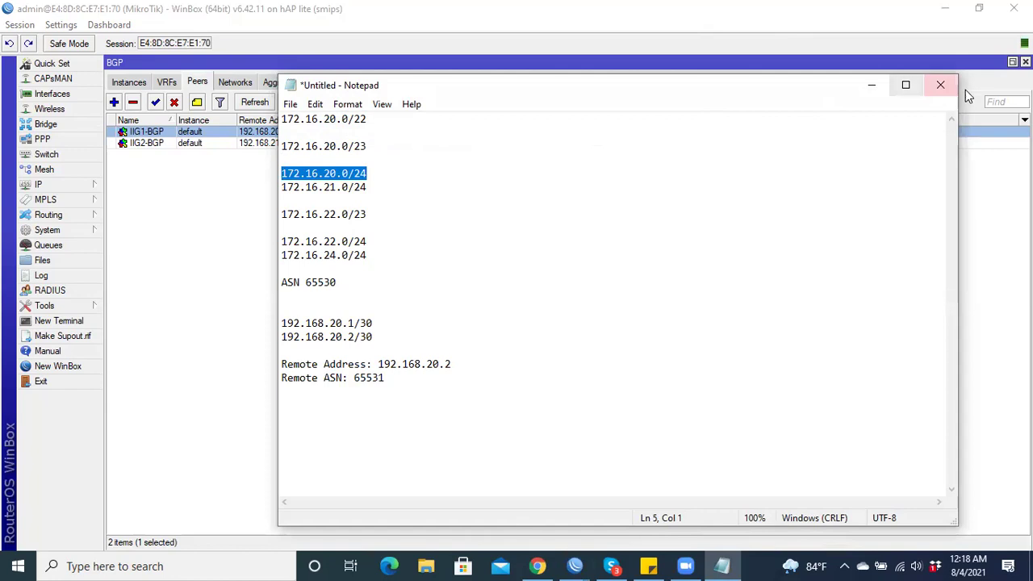
{"action": "left_click", "coordinate": [230, 152]}
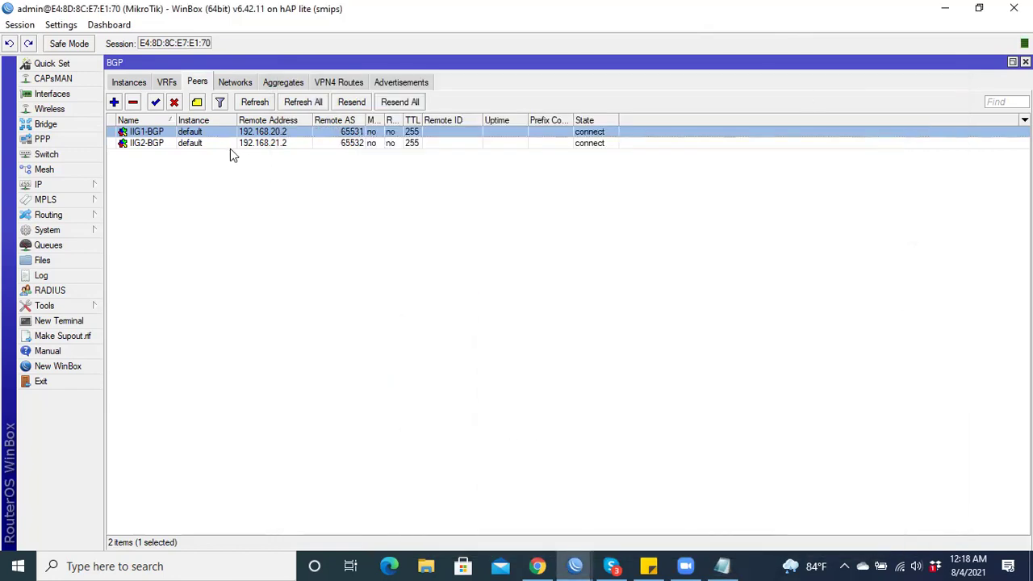
- Open the routing filters and start a new filter with chain iig1-out and prefix 172.16.20.0/24
{"action": "left_click", "coordinate": [54, 216]}
{"action": "left_click", "coordinate": [125, 246]}
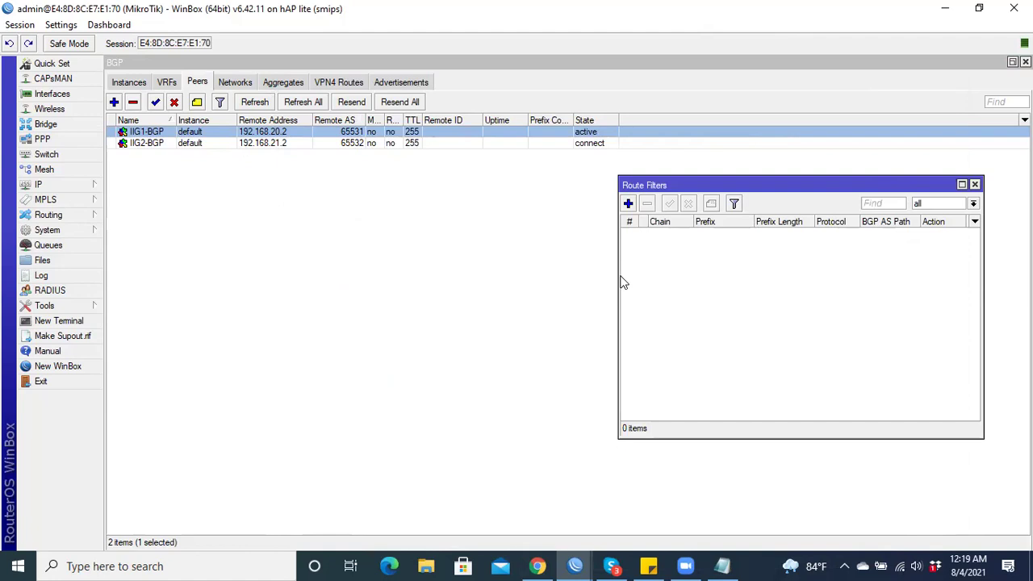
{"action": "left_click_drag", "start_coordinate": [619, 274], "coordinate": [321, 283]}
{"action": "left_click_drag", "start_coordinate": [473, 184], "coordinate": [388, 173]}
{"action": "left_click", "coordinate": [245, 193]}
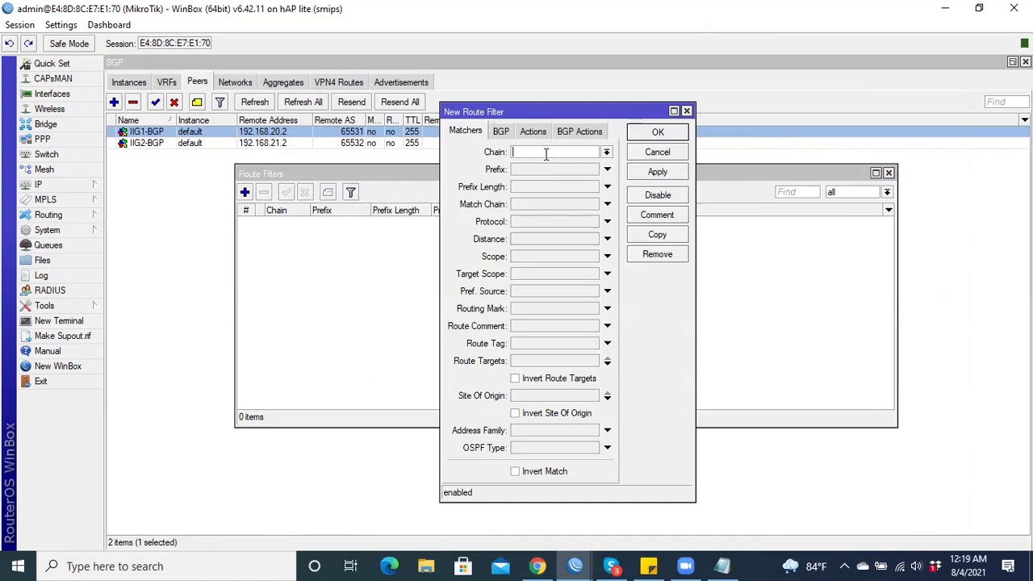
{"action": "type", "text": "iig1-out"}
{"action": "left_click", "coordinate": [526, 170]}
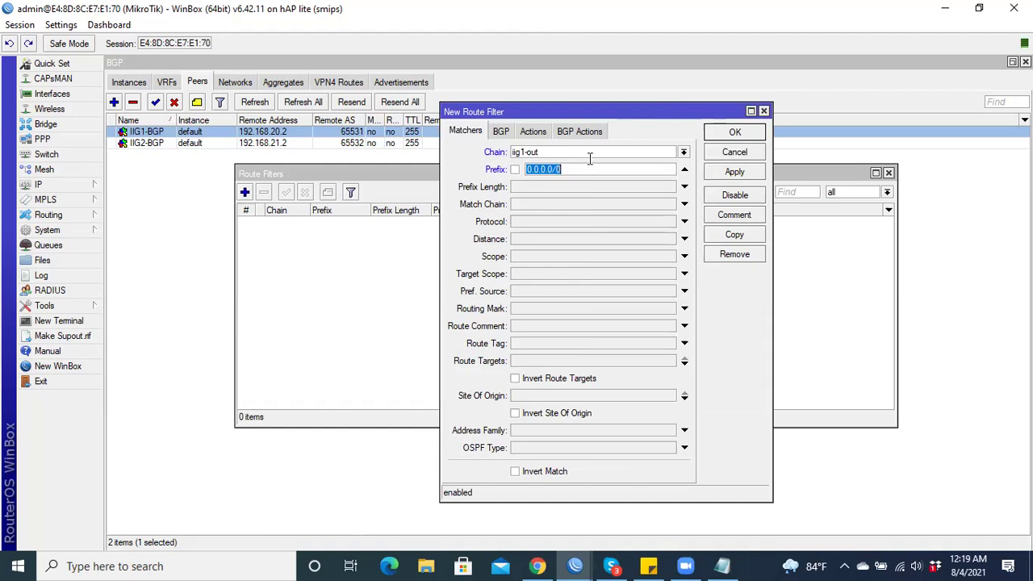
{"action": "key", "text": "ctrl+v"}
{"action": "left_click_drag", "start_coordinate": [564, 152], "coordinate": [482, 156]}
- Set the new route filter's action to accept and apply it
{"action": "left_click", "coordinate": [533, 133]}
{"action": "left_click", "coordinate": [553, 153]}
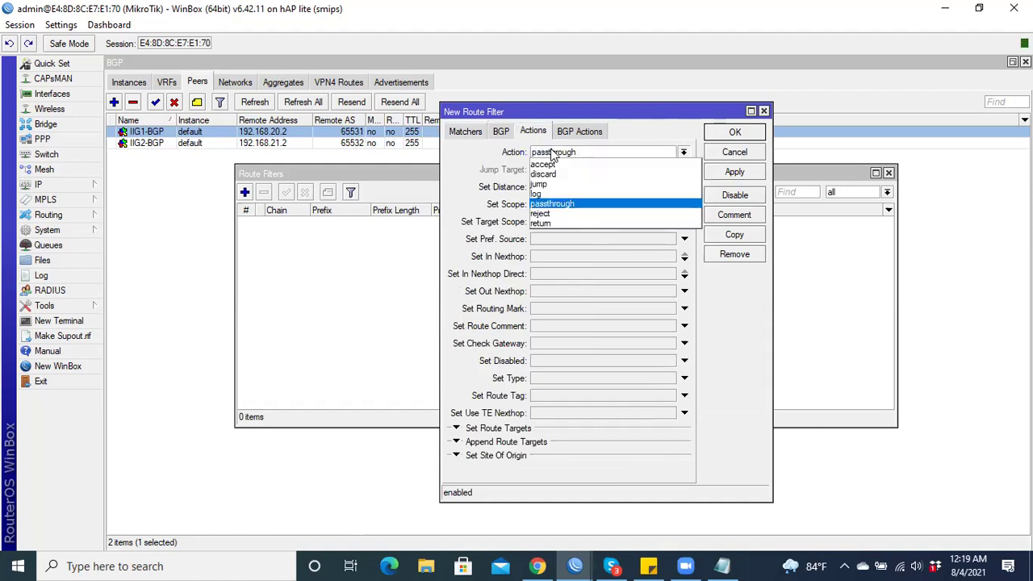
{"action": "left_click", "coordinate": [550, 164]}
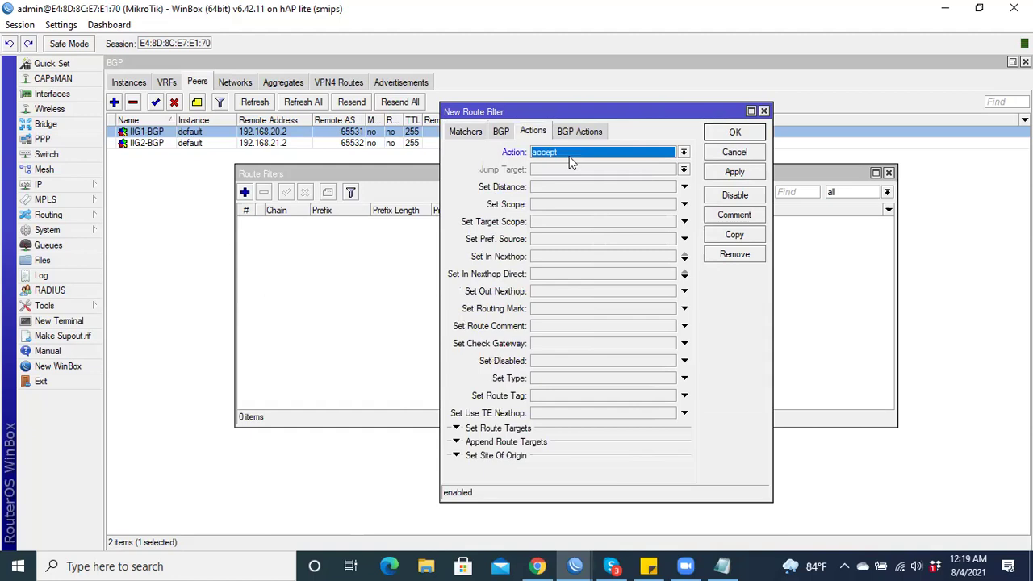
{"action": "left_click", "coordinate": [567, 152]}
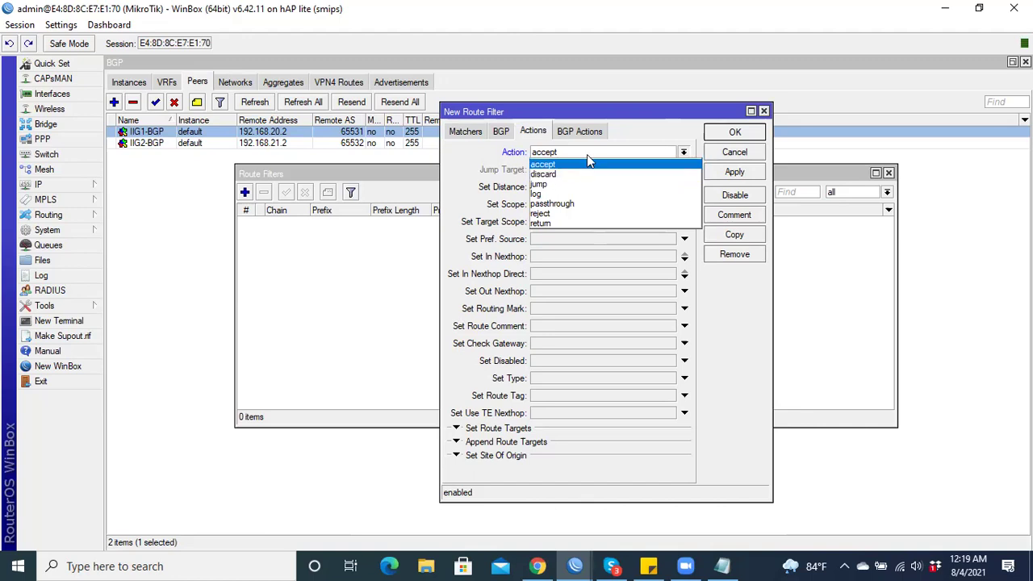
{"action": "left_click", "coordinate": [647, 131]}
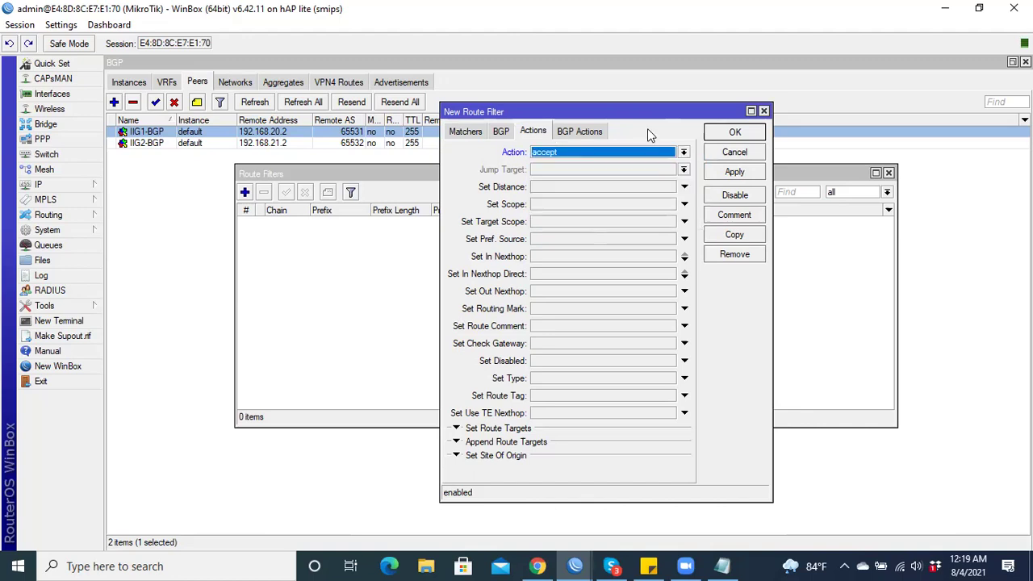
{"action": "left_click", "coordinate": [734, 172]}
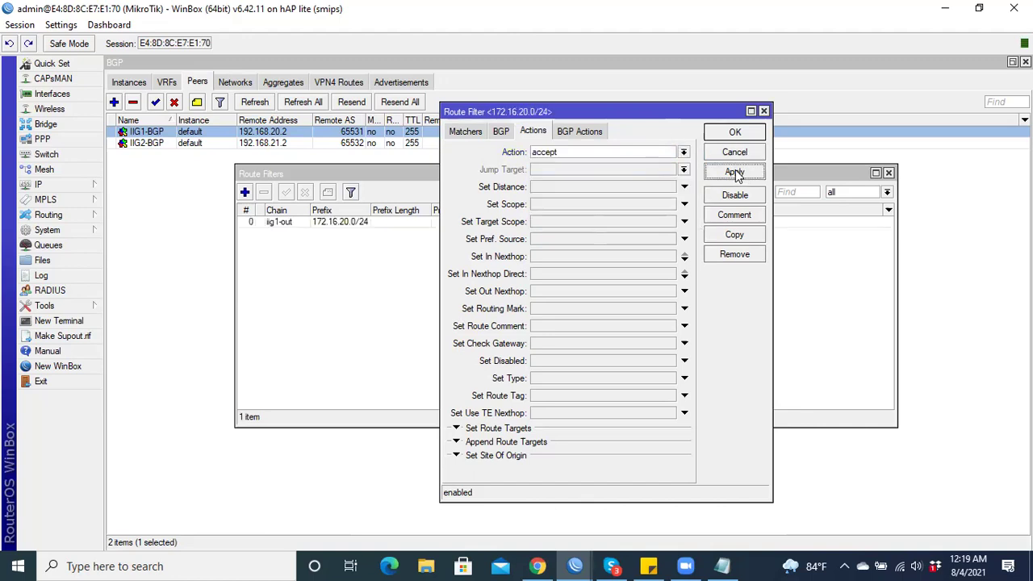
- Duplicate the 172.16.20.0/24 filter with prefix 172.16.21.0/24, save it, and close both filter windows
{"action": "left_click", "coordinate": [734, 235]}
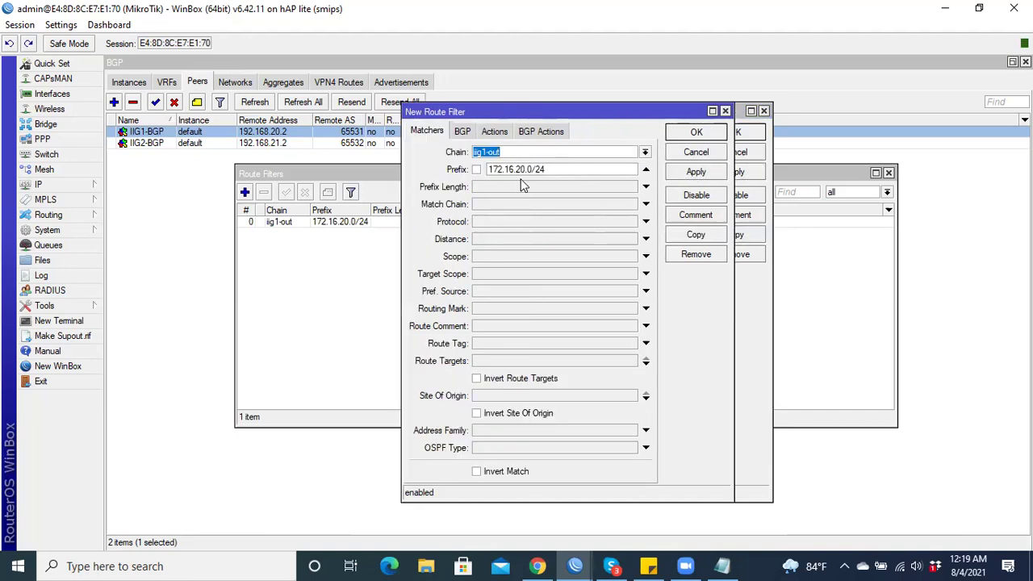
{"action": "left_click_drag", "start_coordinate": [526, 168], "coordinate": [521, 167]}
{"action": "type", "text": "1"}
{"action": "left_click", "coordinate": [696, 171]}
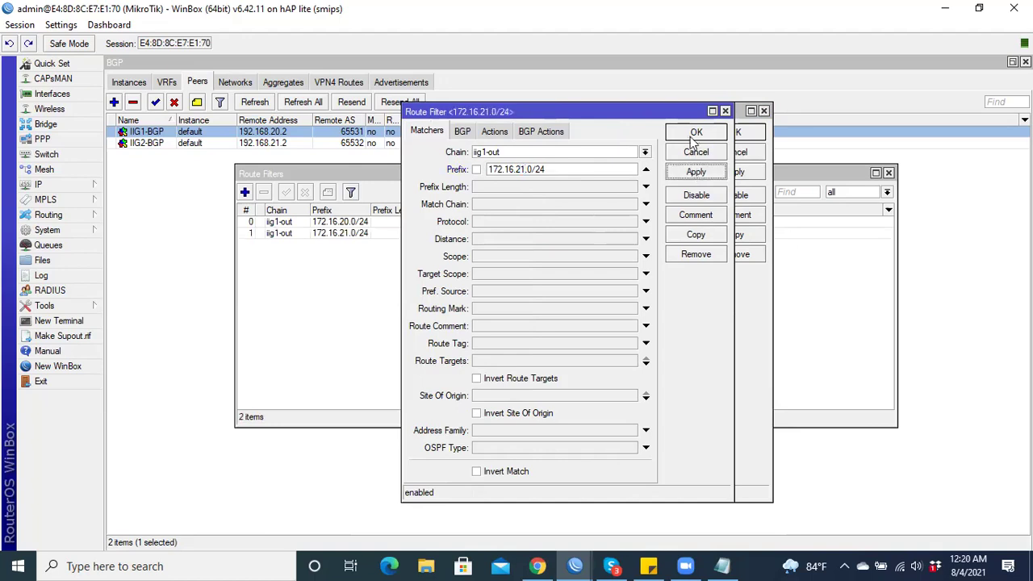
{"action": "left_click", "coordinate": [698, 132]}
{"action": "left_click", "coordinate": [735, 133]}
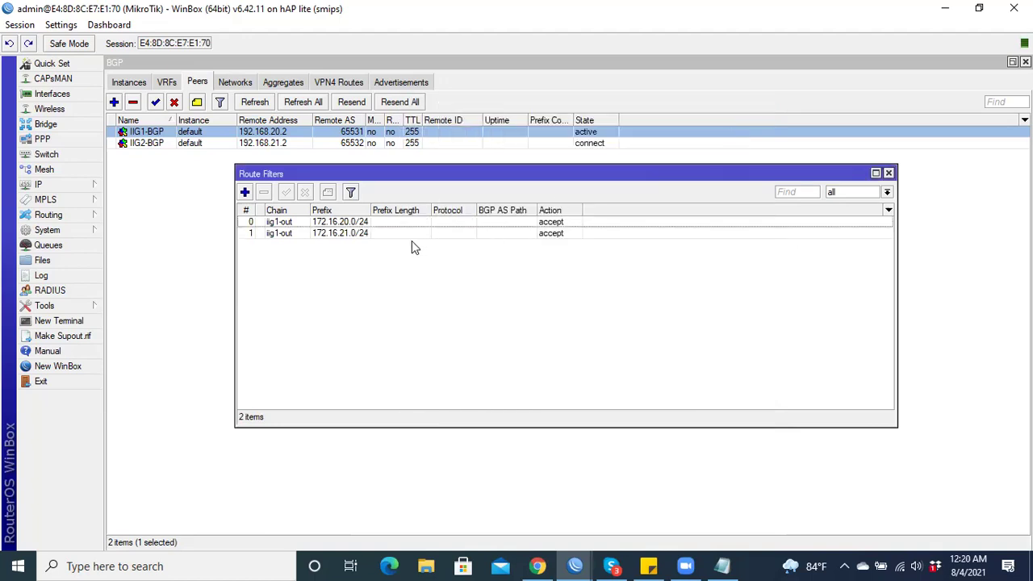
- Duplicate the 172.16.21.0/24 route filter and clear the prefix in the copy
{"action": "left_click", "coordinate": [339, 232]}
{"action": "left_click", "coordinate": [341, 222]}
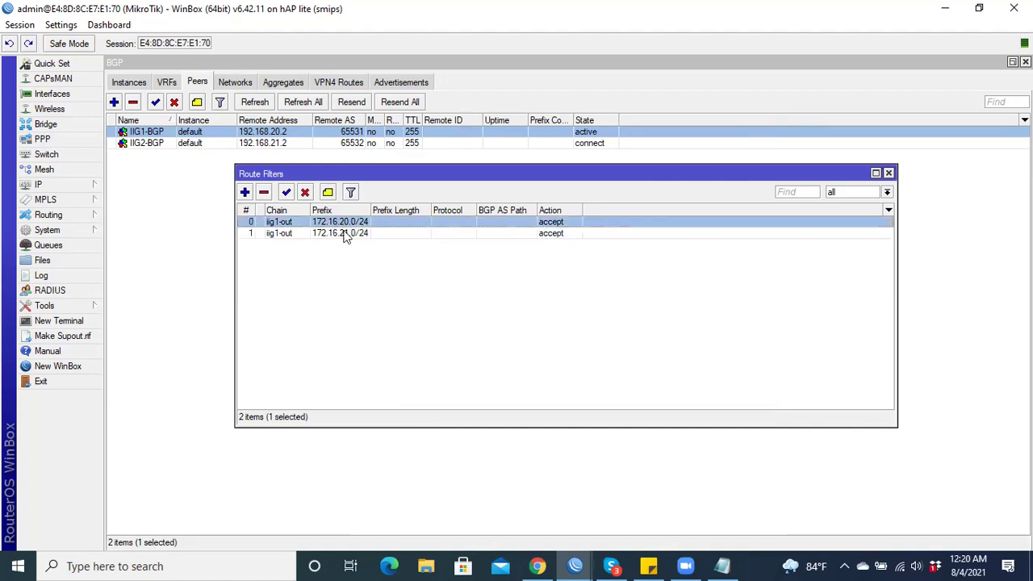
{"action": "left_click", "coordinate": [344, 232]}
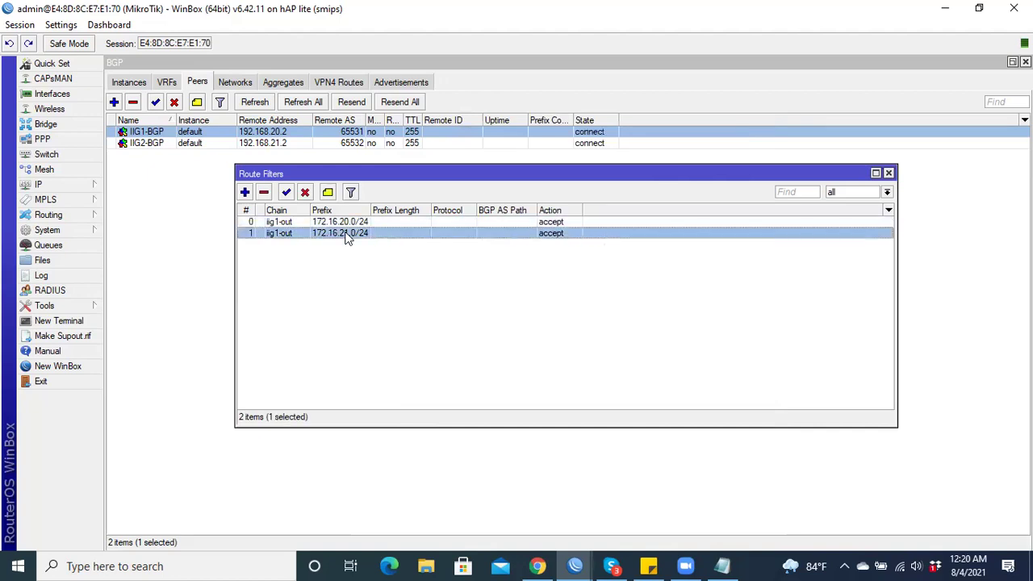
{"action": "double_click", "coordinate": [345, 234]}
{"action": "left_click", "coordinate": [735, 235]}
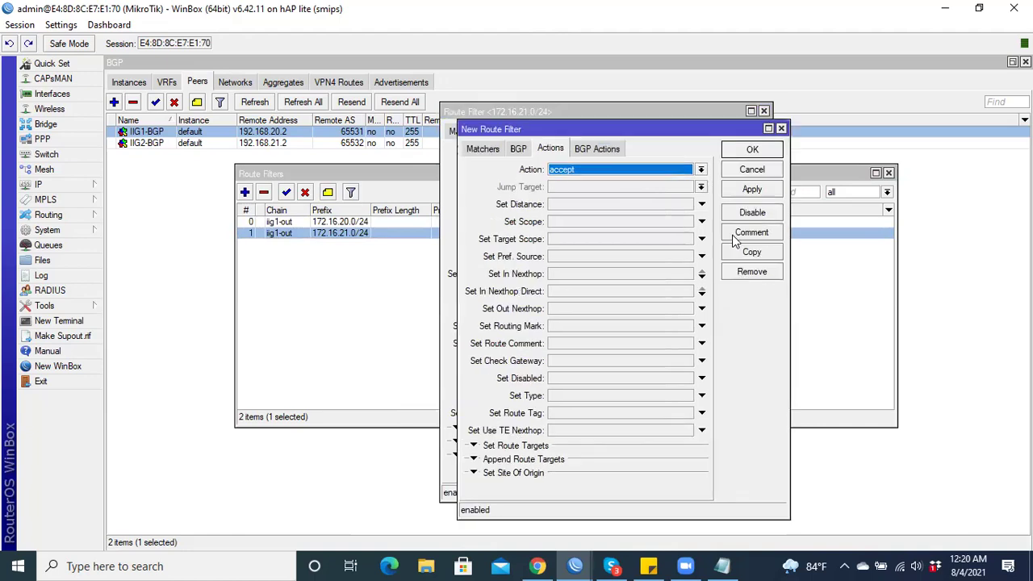
{"action": "left_click", "coordinate": [482, 149]}
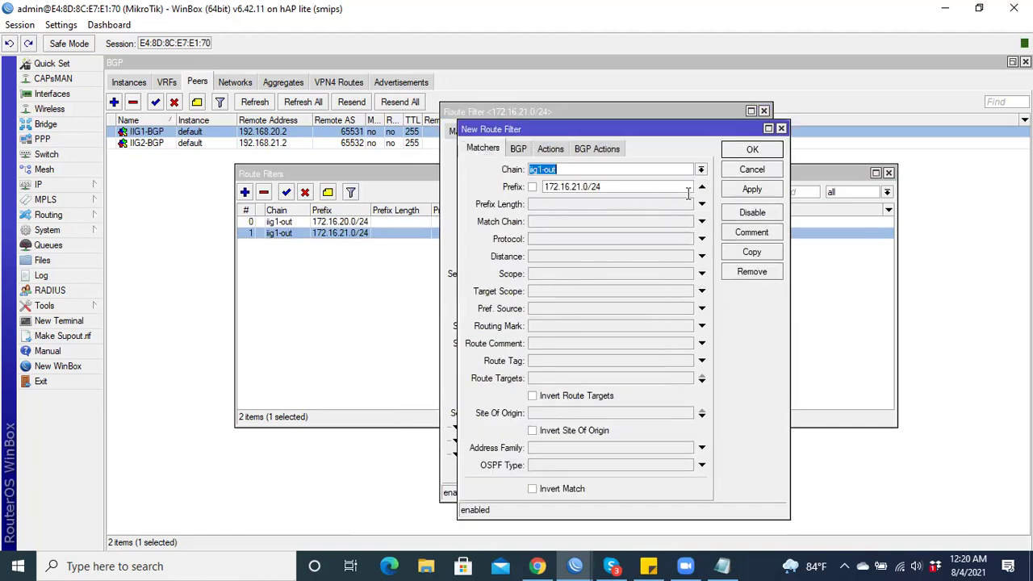
{"action": "left_click", "coordinate": [701, 187]}
- Set the prefixless iig1-out filter's action to discard, save it, and close the original filter's window
{"action": "left_click", "coordinate": [550, 148]}
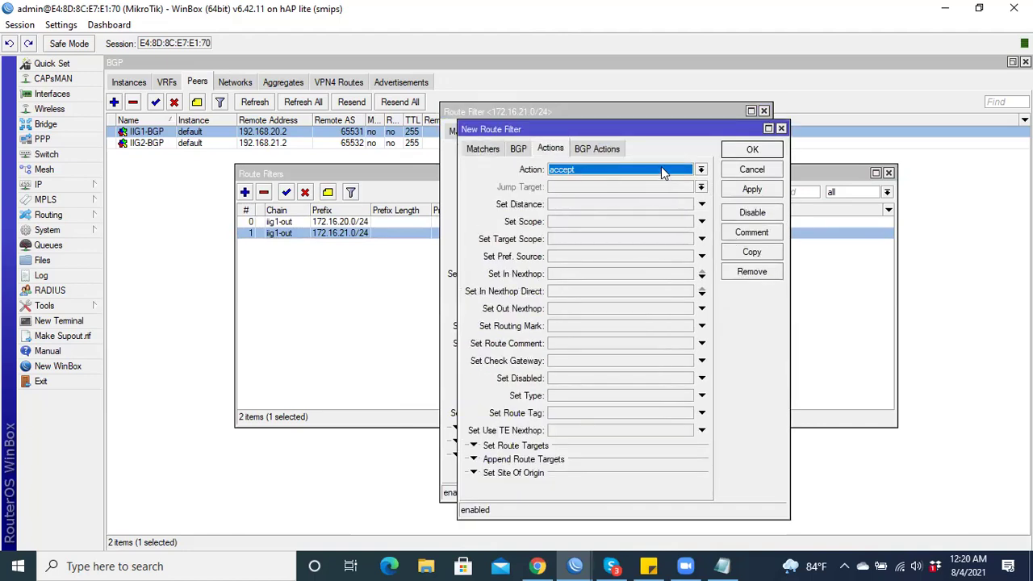
{"action": "left_click", "coordinate": [661, 169]}
{"action": "left_click", "coordinate": [576, 192]}
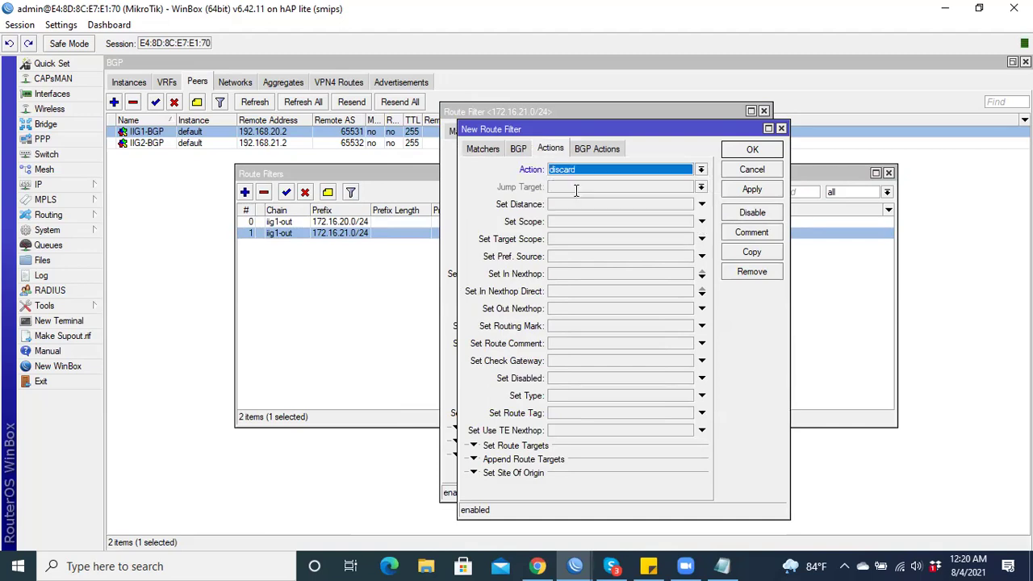
{"action": "left_click", "coordinate": [756, 191]}
{"action": "left_click", "coordinate": [752, 150]}
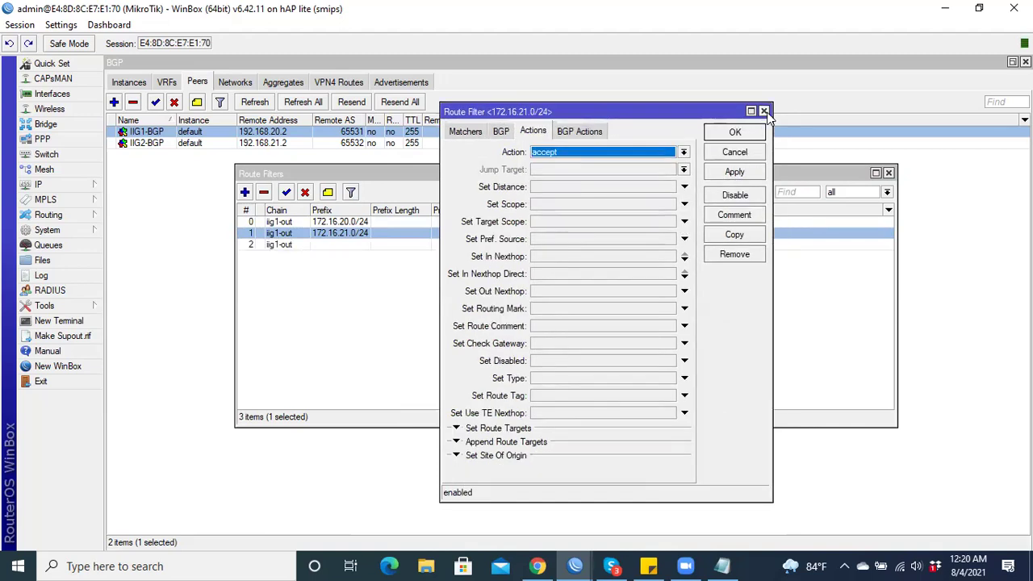
{"action": "left_click", "coordinate": [763, 111]}
- Review the prefixes and actions of the iig1-out route filters in order
{"action": "left_click", "coordinate": [297, 246]}
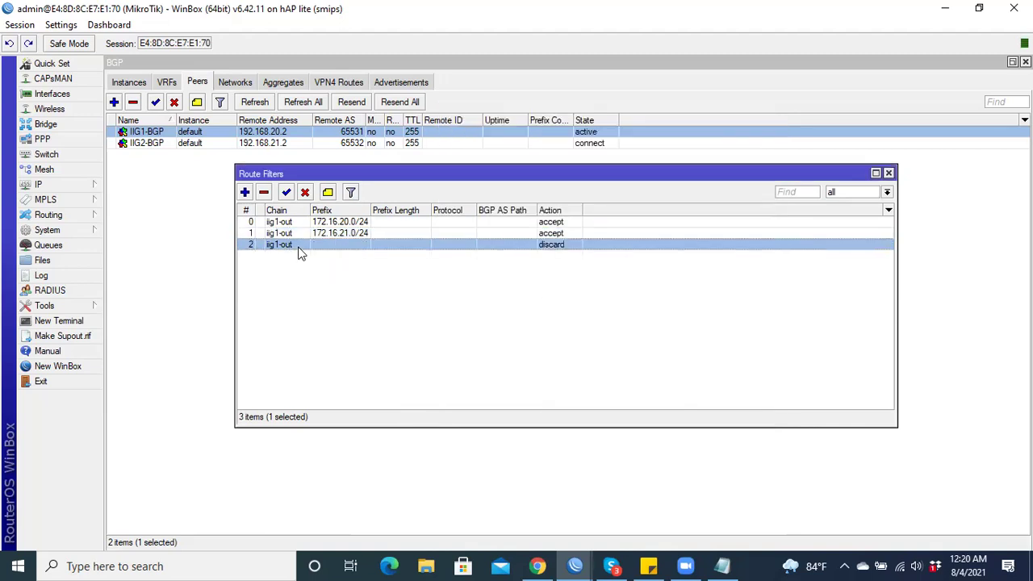
{"action": "left_click", "coordinate": [344, 224]}
{"action": "left_click", "coordinate": [353, 235]}
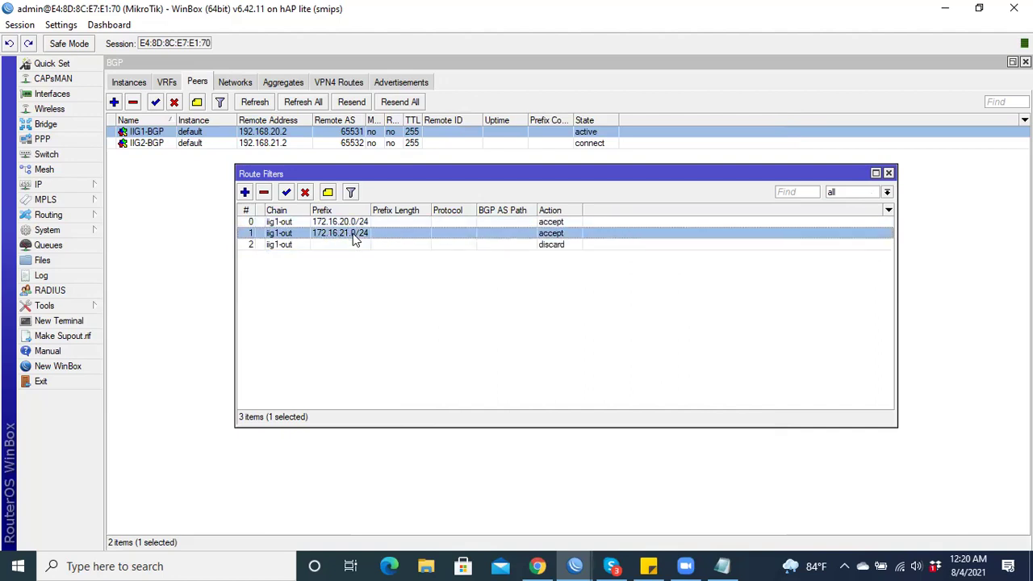
{"action": "left_click", "coordinate": [358, 246]}
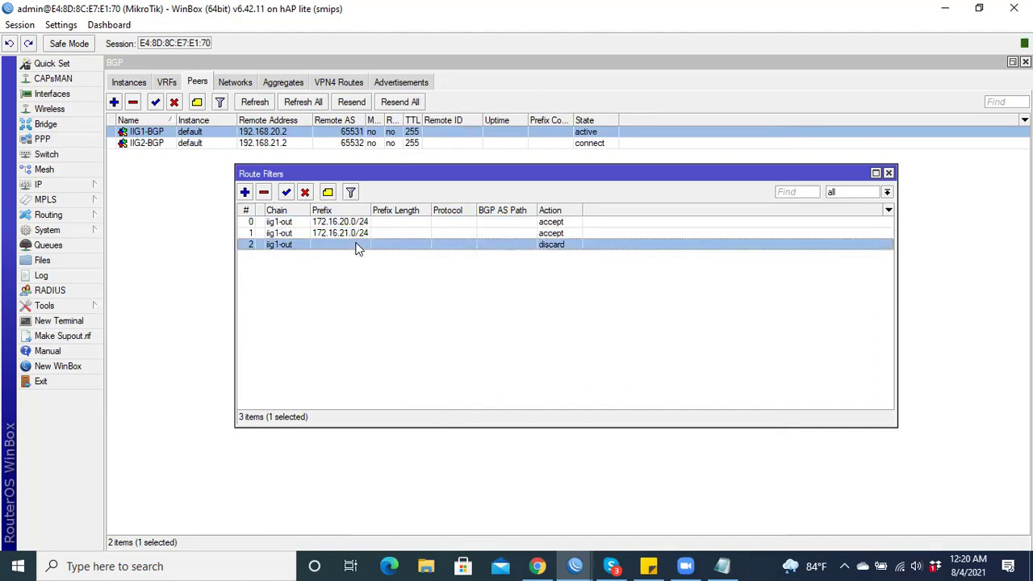
{"action": "left_click", "coordinate": [345, 224]}
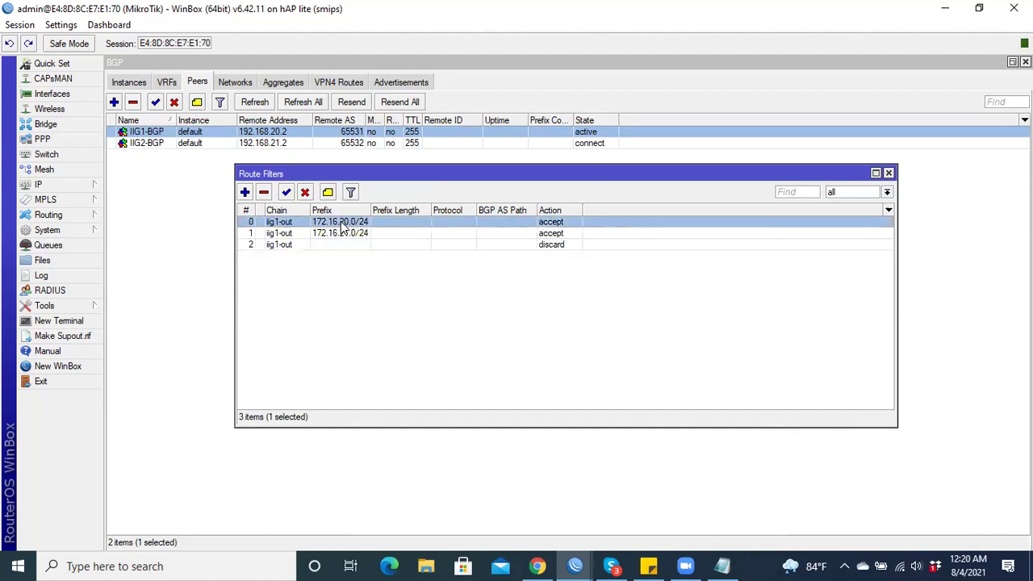
{"action": "left_click", "coordinate": [342, 233]}
{"action": "left_click", "coordinate": [341, 223]}
{"action": "left_click", "coordinate": [342, 233]}
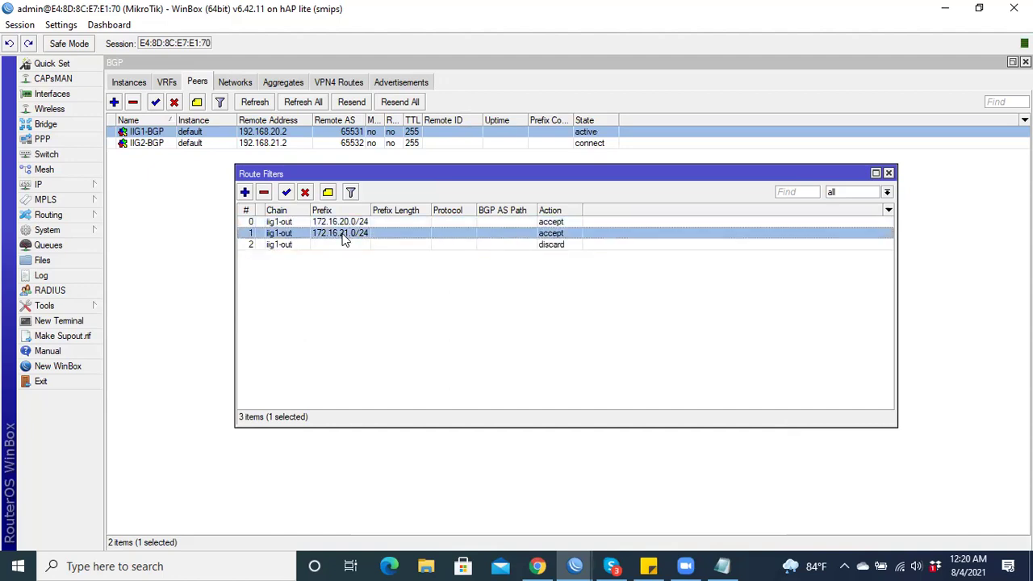
- Recheck the iig1-out discard filter against the accepted 172.16.20.0/24 and 172.16.21.0/24 prefixes
{"action": "left_click", "coordinate": [344, 246]}
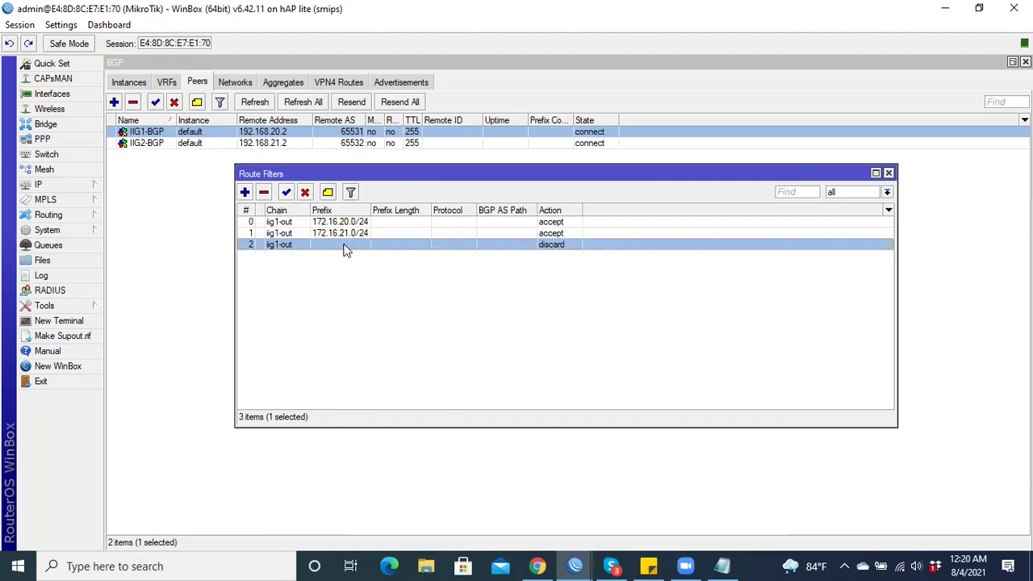
{"action": "left_click", "coordinate": [353, 223]}
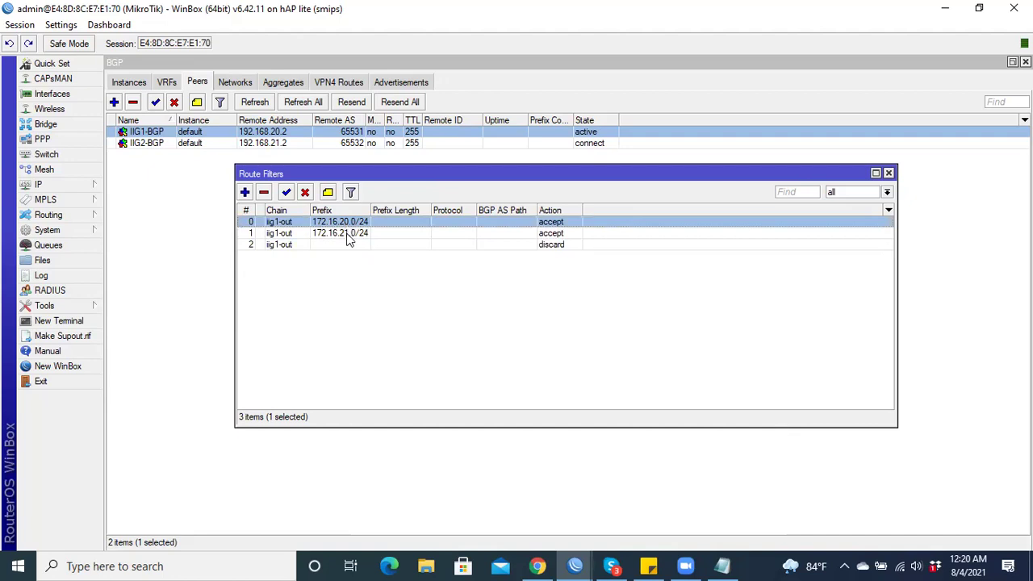
{"action": "left_click", "coordinate": [346, 233]}
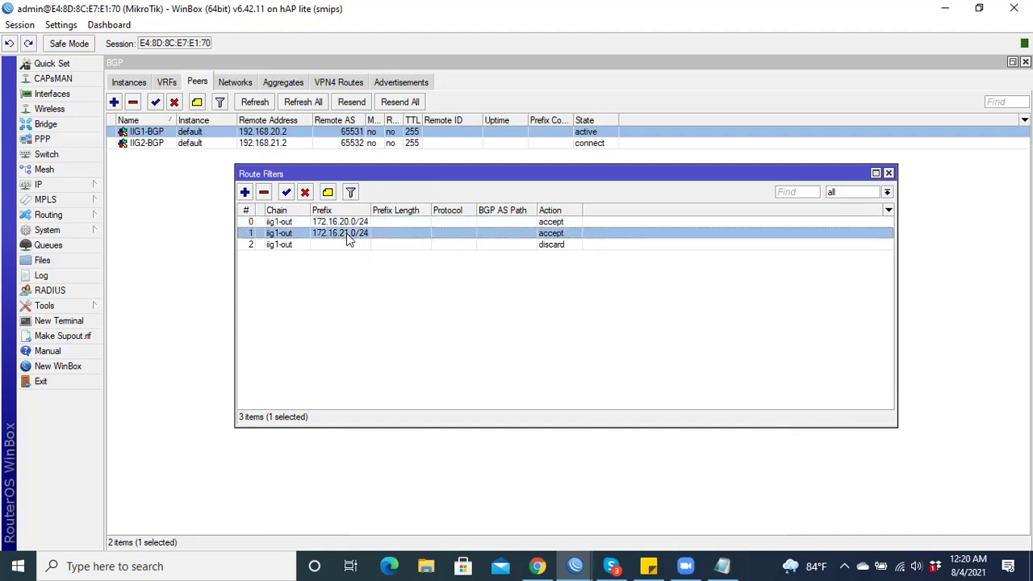
- Add and apply a route filter in chain iig2-out with prefix 172.16.22.0/24 and action accept
{"action": "left_click", "coordinate": [244, 192]}
{"action": "left_click", "coordinate": [586, 154]}
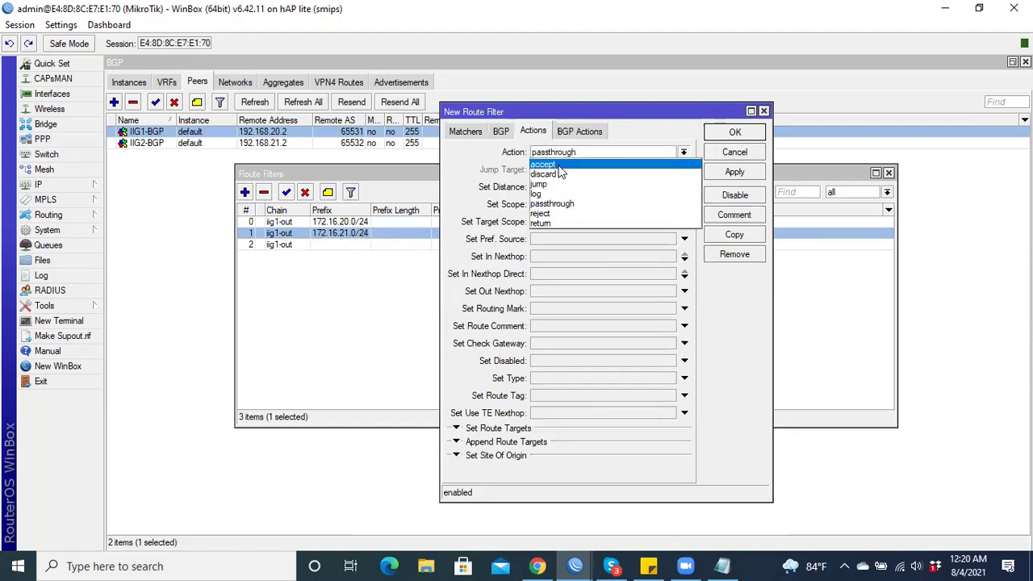
{"action": "left_click", "coordinate": [559, 166]}
{"action": "left_click", "coordinate": [464, 130]}
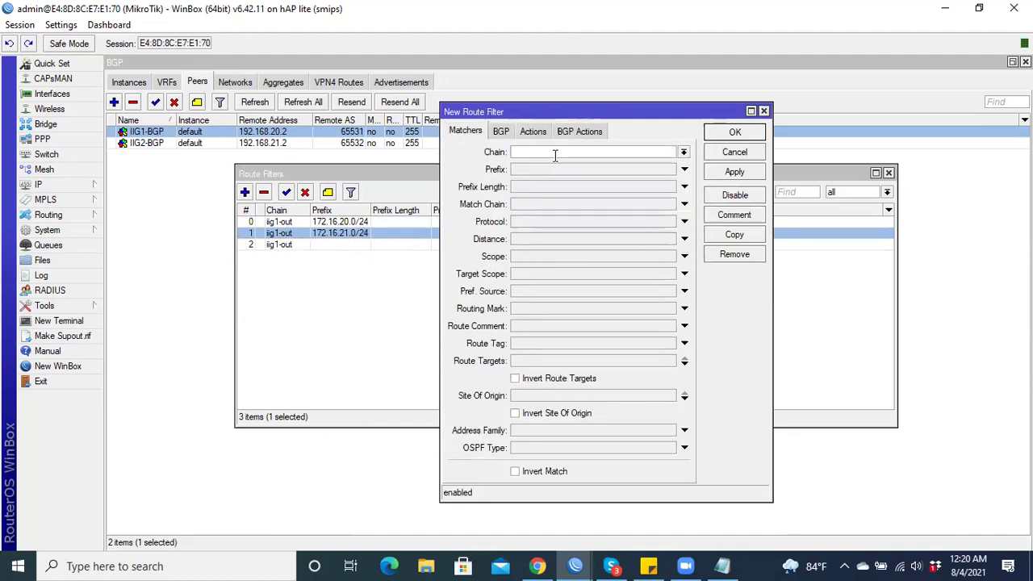
{"action": "type", "text": "iig2-out"}
{"action": "left_click", "coordinate": [538, 172]}
{"action": "type", "text": "172.16.20.0/24"}
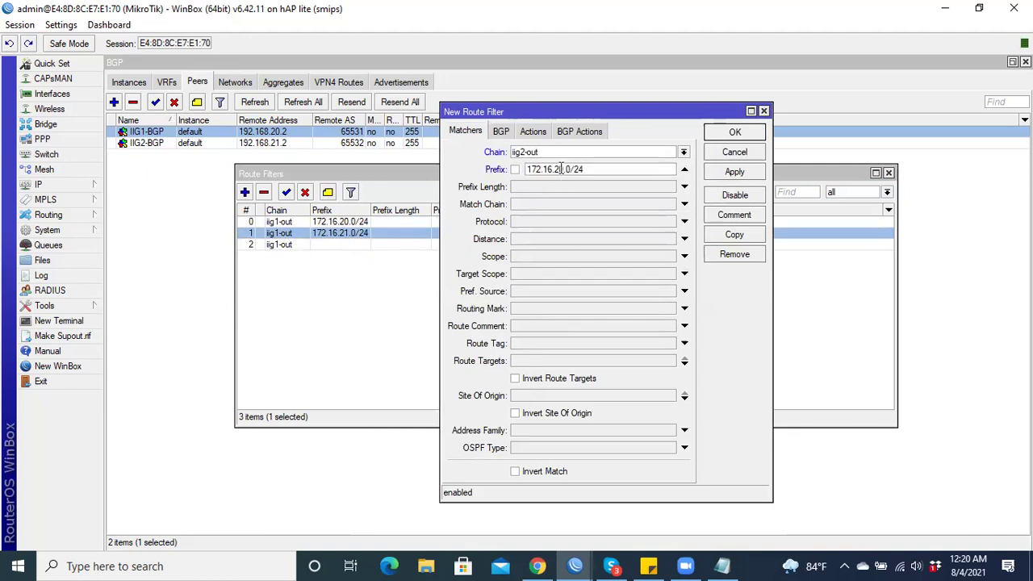
{"action": "double_click", "coordinate": [562, 169]}
{"action": "type", "text": "22"}
{"action": "left_click", "coordinate": [735, 173]}
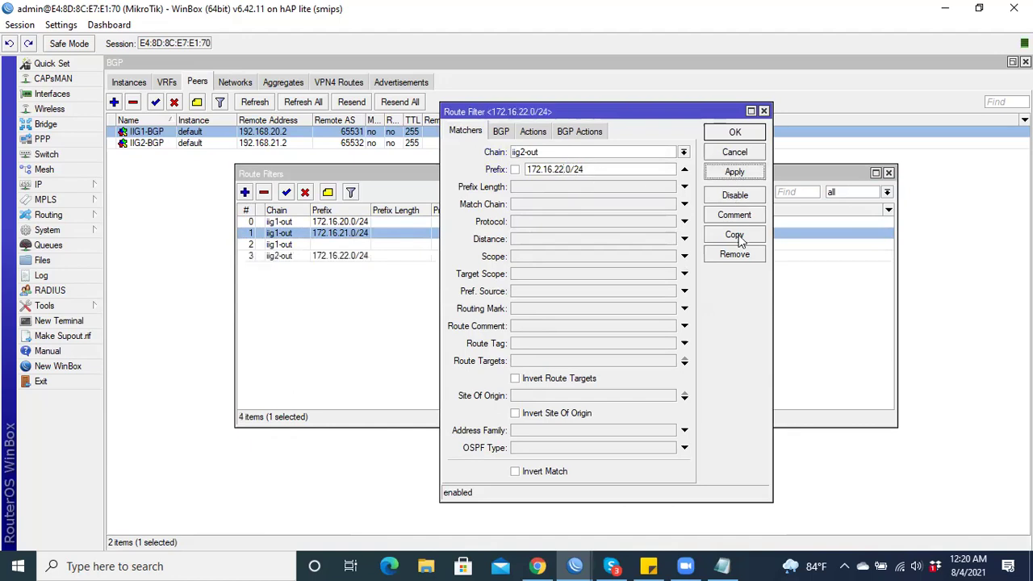
- Duplicate the 172.16.22.0/24 route filter with prefix 172.16.23.0/24 and apply it
{"action": "left_click", "coordinate": [735, 234]}
{"action": "left_click", "coordinate": [484, 149]}
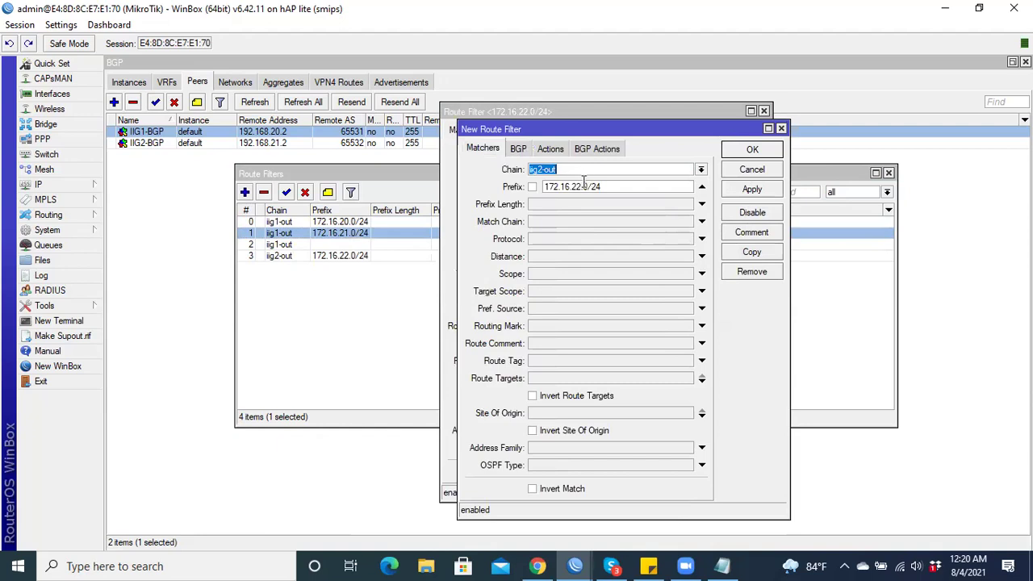
{"action": "left_click_drag", "start_coordinate": [575, 186], "coordinate": [581, 186]}
{"action": "type", "text": "3"}
{"action": "left_click", "coordinate": [751, 190]}
- Duplicate the 172.16.23.0/24 filter as a prefixless iig2-out filter with action discard, save it, and close all three filter windows
{"action": "left_click", "coordinate": [759, 255]}
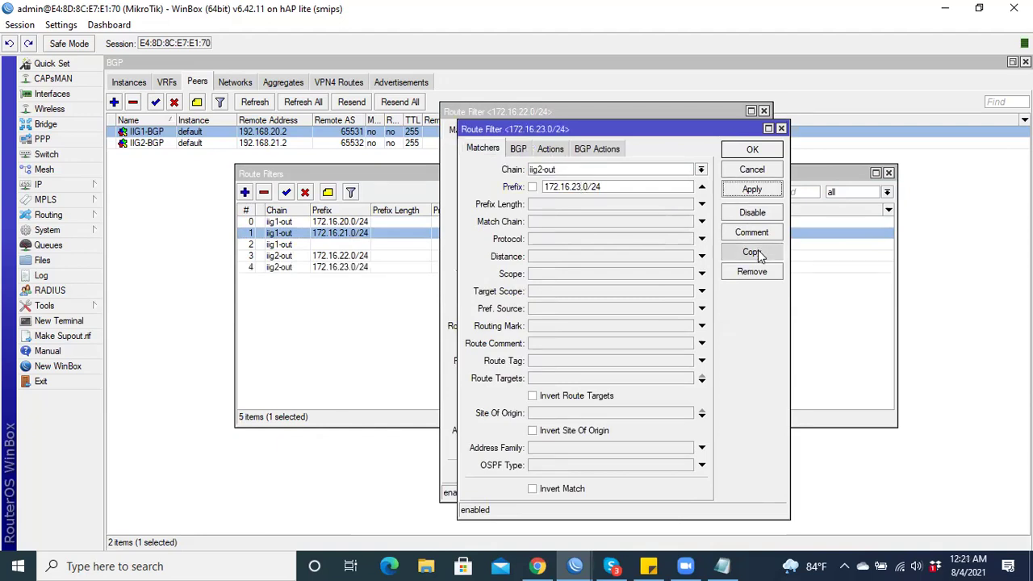
{"action": "left_click", "coordinate": [594, 188]}
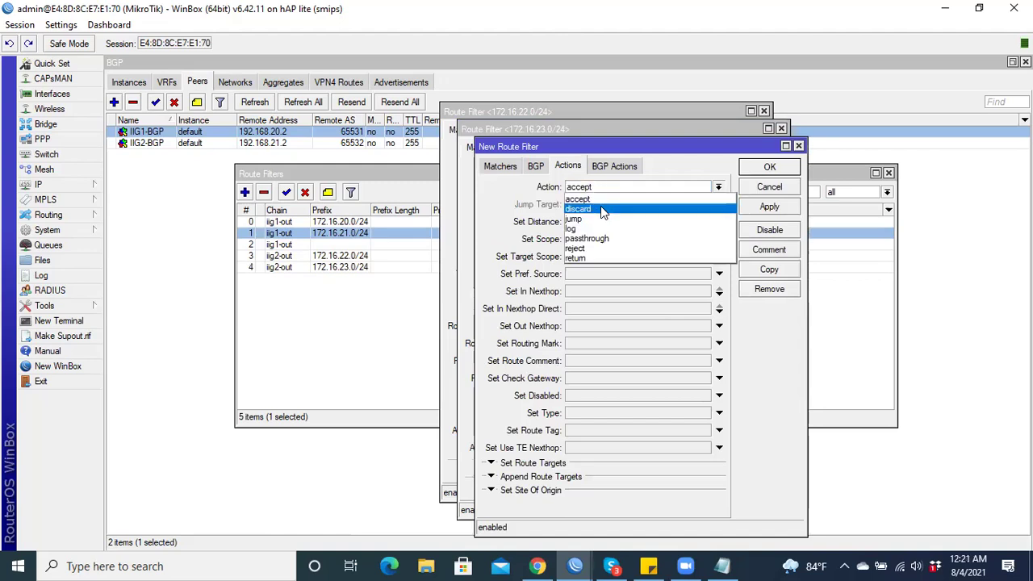
{"action": "left_click", "coordinate": [597, 200]}
{"action": "left_click", "coordinate": [493, 165]}
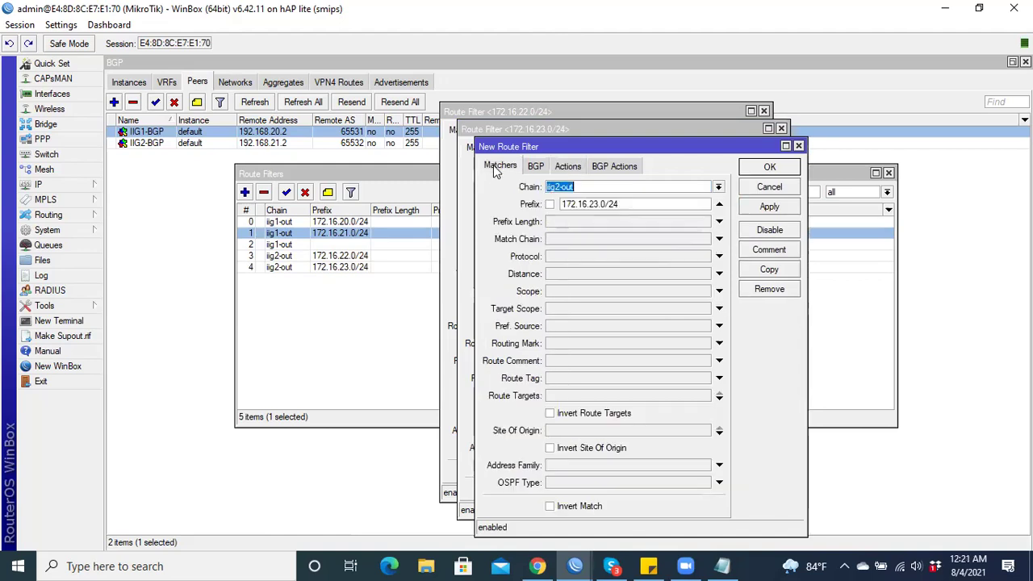
{"action": "left_click", "coordinate": [719, 204]}
{"action": "left_click", "coordinate": [769, 206]}
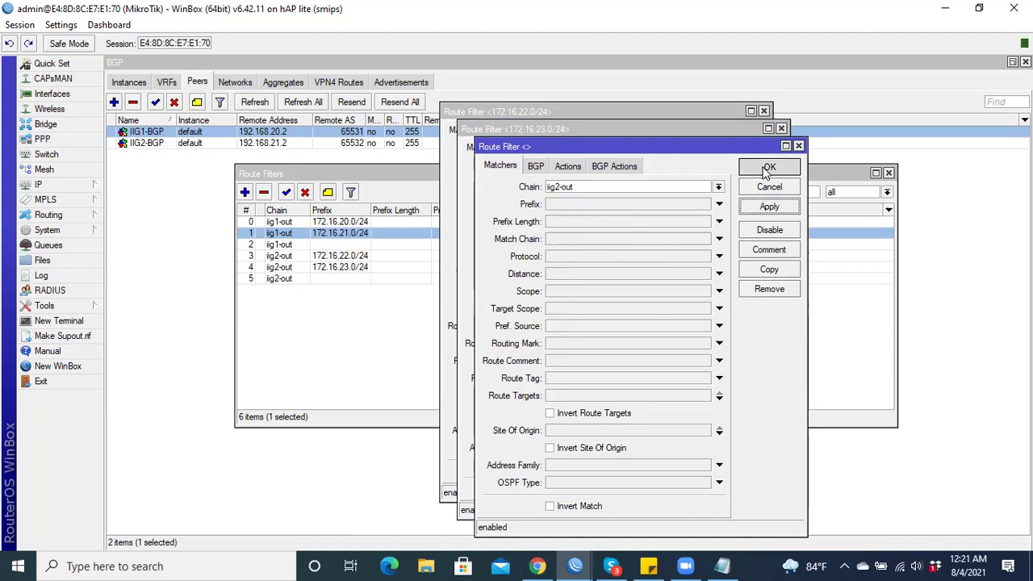
{"action": "left_click", "coordinate": [767, 167]}
{"action": "left_click", "coordinate": [751, 149]}
{"action": "left_click", "coordinate": [734, 131]}
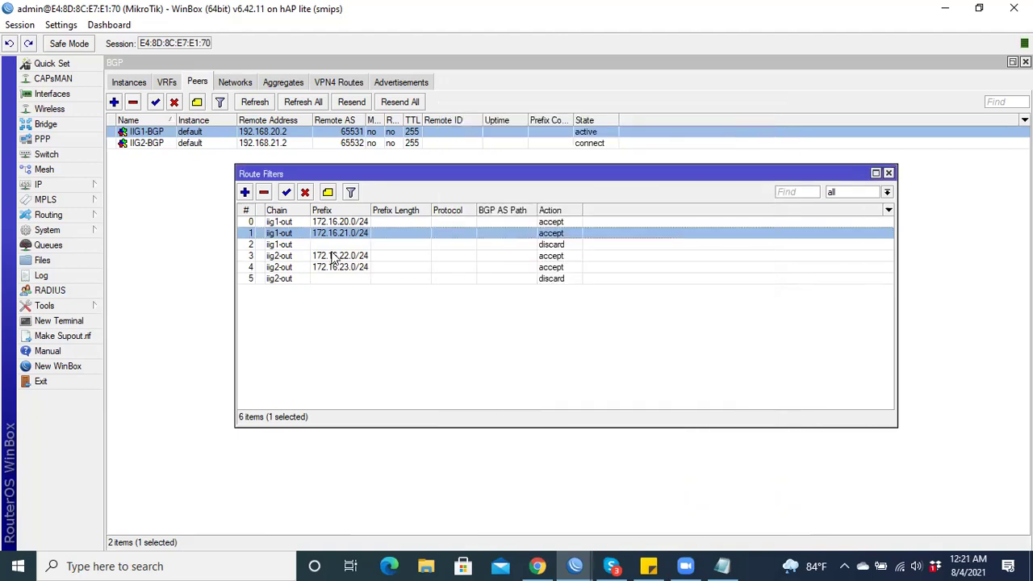
- Check the iig2-out filters for 172.16.22.0/24 and 172.16.23.0/24, and close the route filter list
{"action": "left_click", "coordinate": [333, 256]}
{"action": "left_click", "coordinate": [355, 269]}
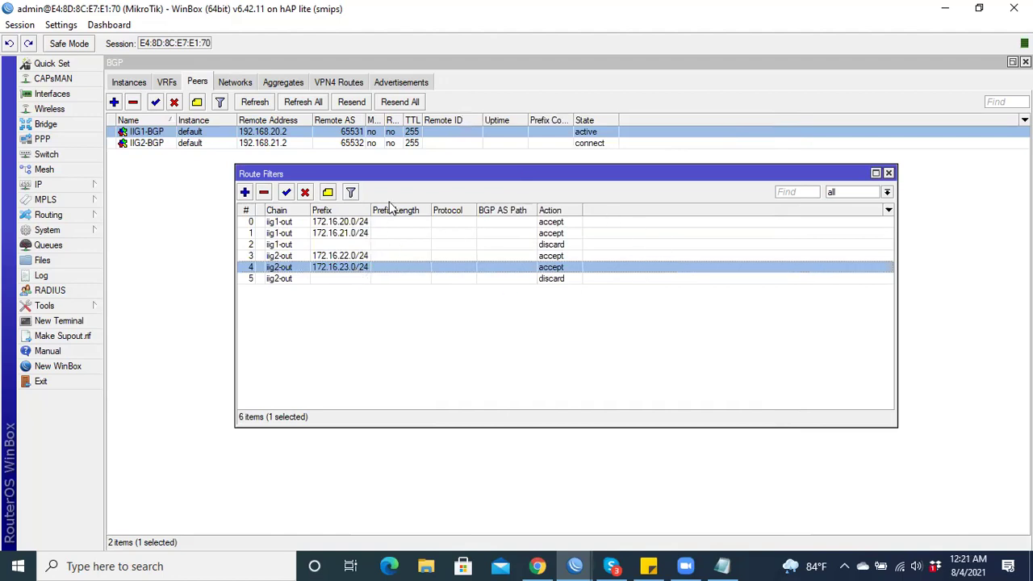
{"action": "left_click", "coordinate": [888, 173]}
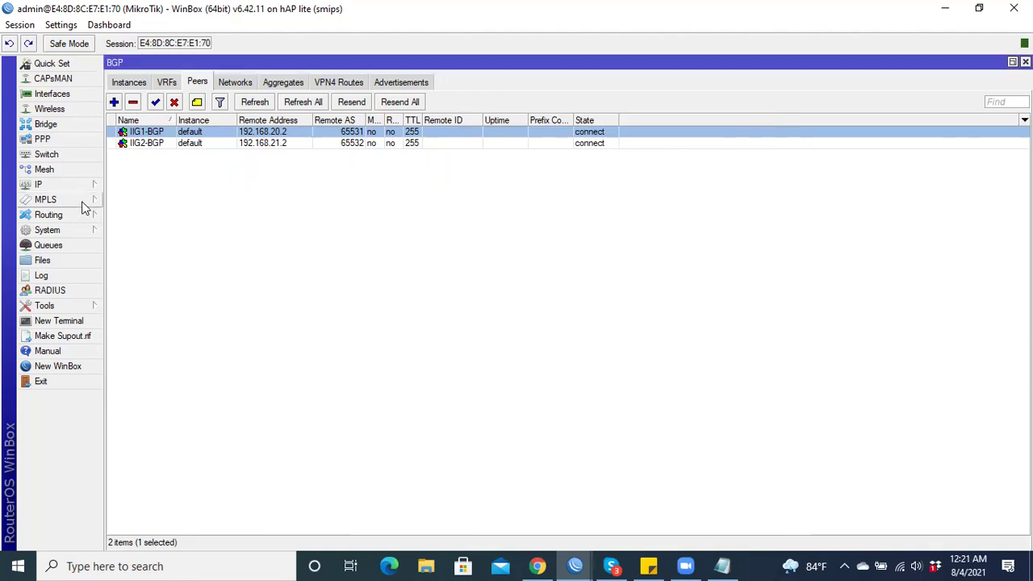
- Set the IIG1-BGP peer's Out Filter to iig1-out and save the peer
{"action": "double_click", "coordinate": [146, 134]}
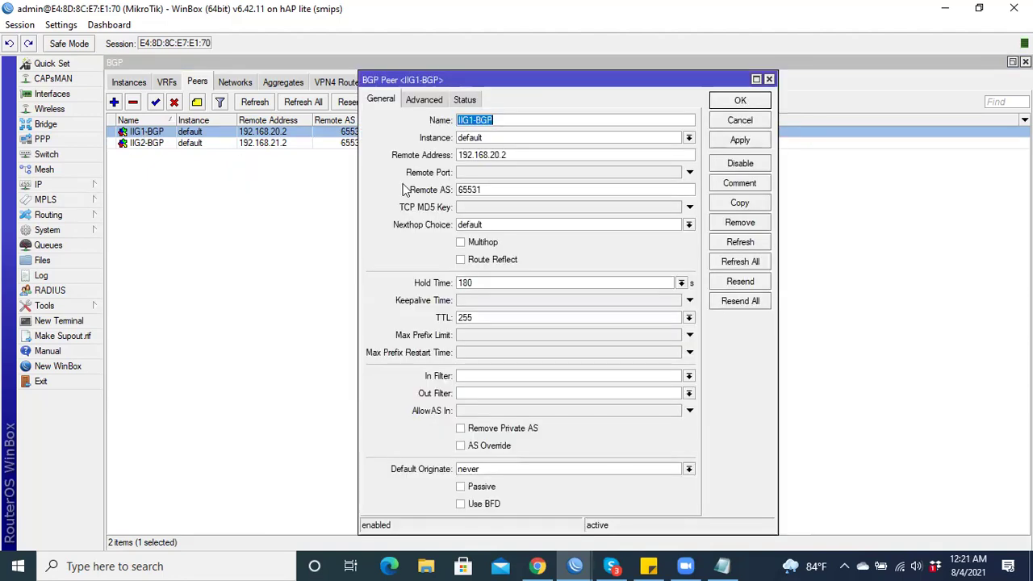
{"action": "left_click", "coordinate": [689, 393]}
{"action": "left_click", "coordinate": [481, 425]}
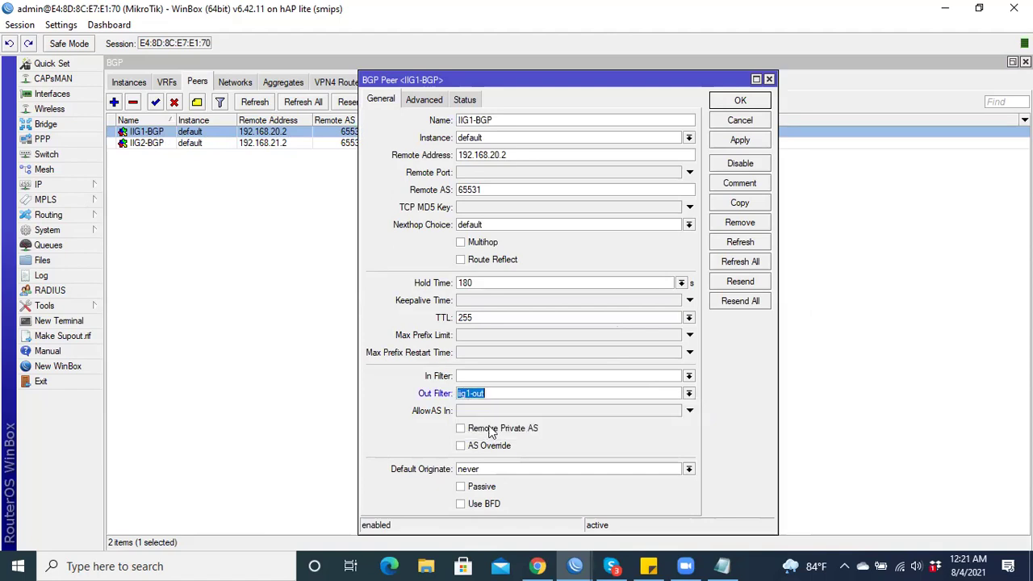
{"action": "left_click", "coordinate": [739, 140]}
{"action": "left_click", "coordinate": [740, 100]}
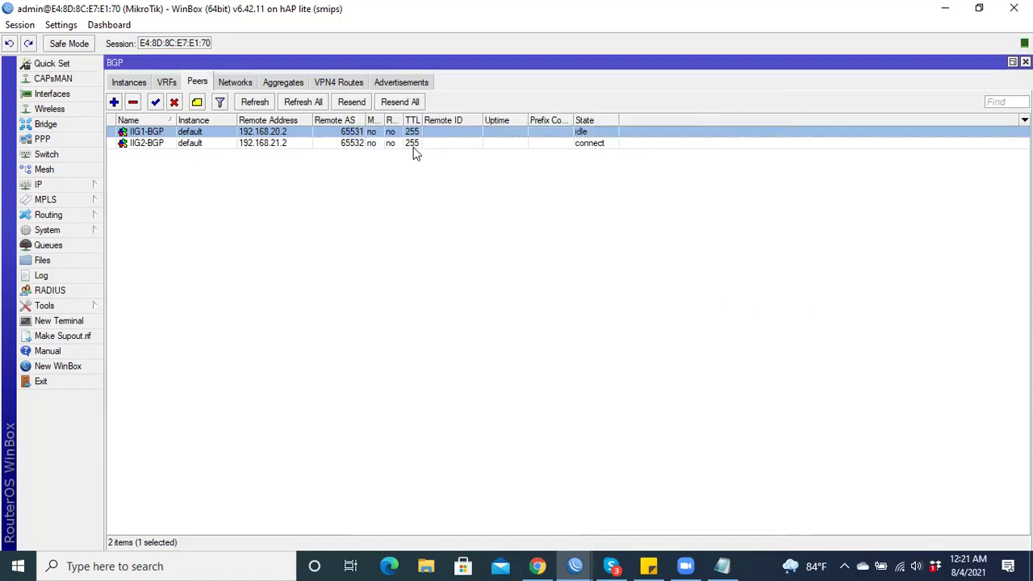
- Set the IIG2-BGP peer's Out Filter to iig2-out and save the peer
{"action": "double_click", "coordinate": [355, 146]}
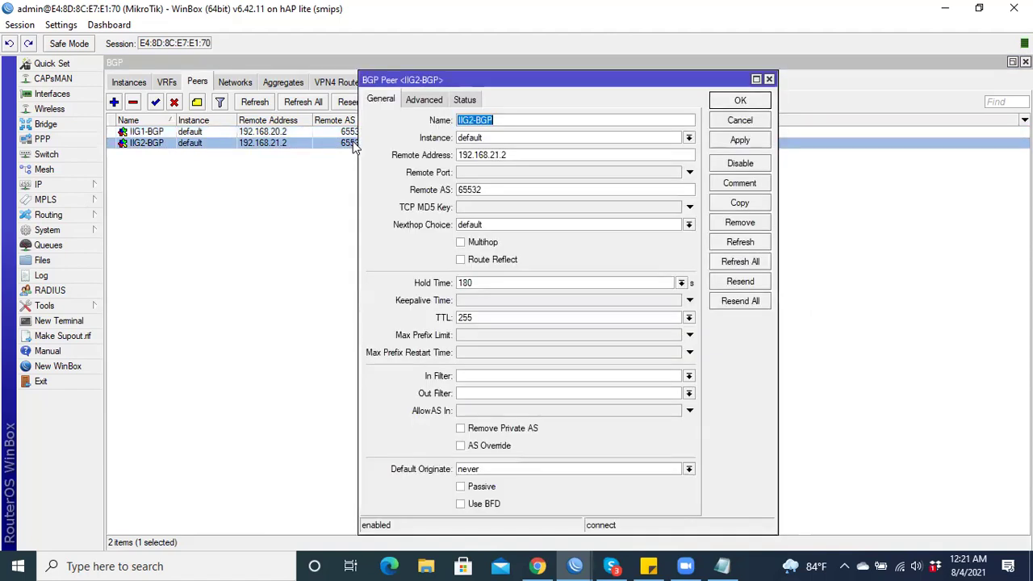
{"action": "left_click", "coordinate": [689, 393]}
{"action": "left_click", "coordinate": [488, 436]}
{"action": "left_click", "coordinate": [740, 140]}
{"action": "left_click", "coordinate": [739, 100]}
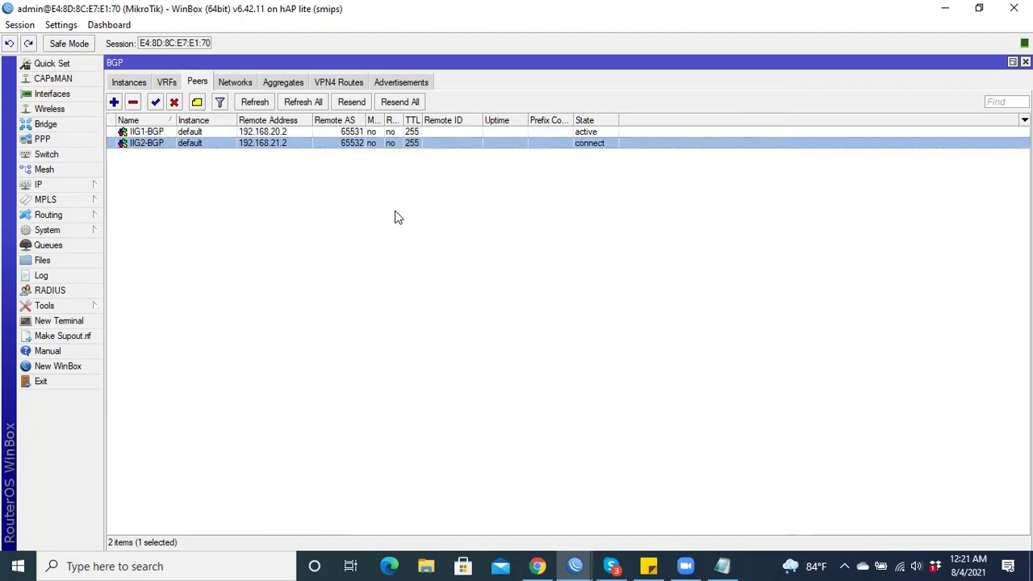
- Review the four advertised /24 networks in the BGP network list
{"action": "left_click", "coordinate": [243, 83]}
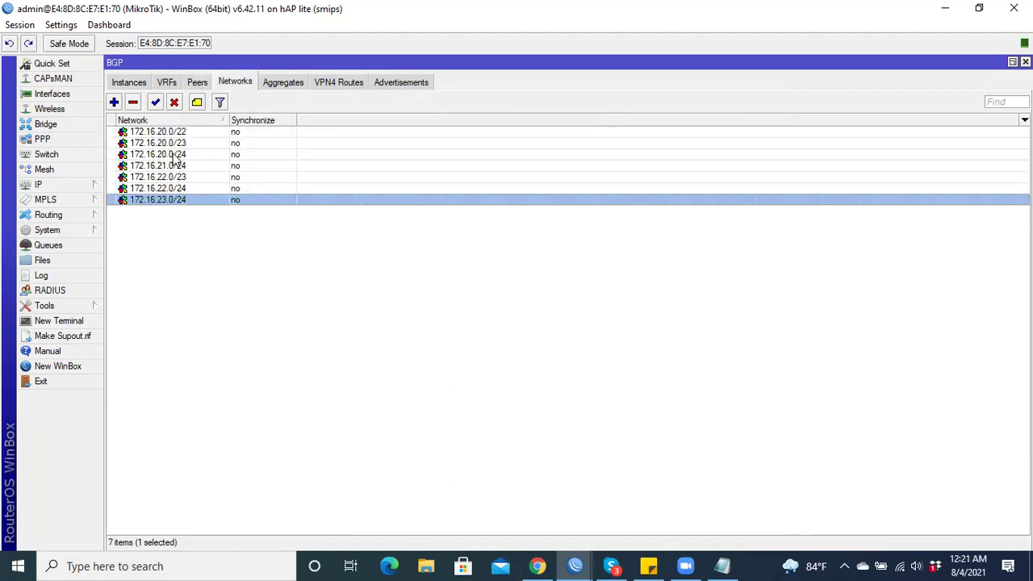
{"action": "left_click", "coordinate": [176, 155]}
{"action": "left_click", "coordinate": [176, 167]}
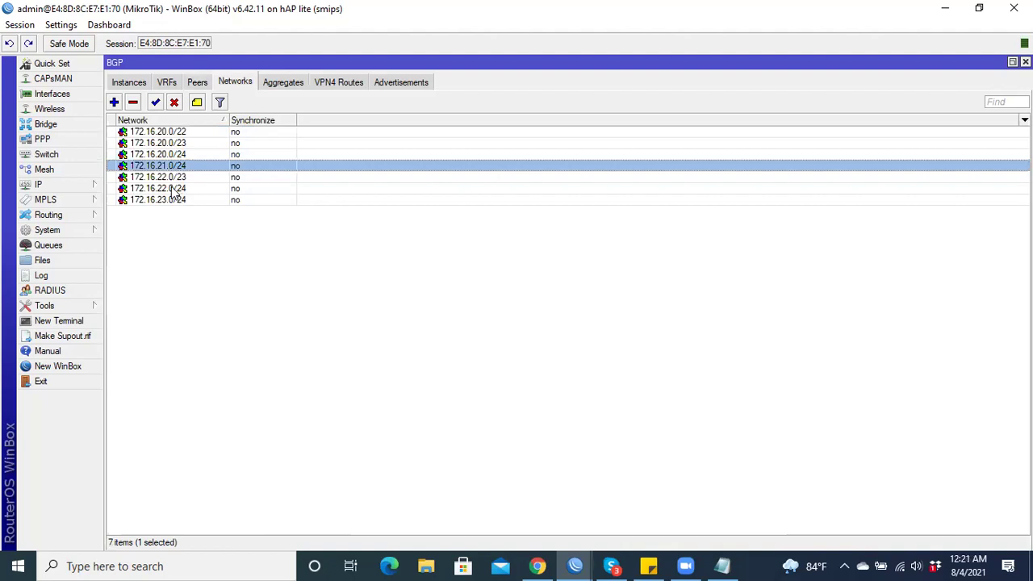
{"action": "left_click", "coordinate": [176, 189]}
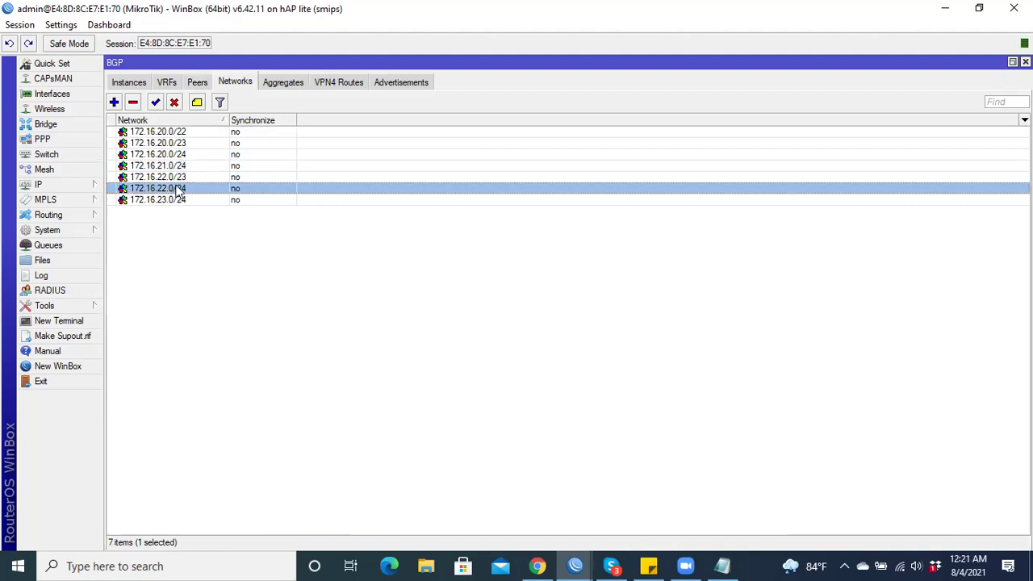
{"action": "left_click", "coordinate": [174, 201]}
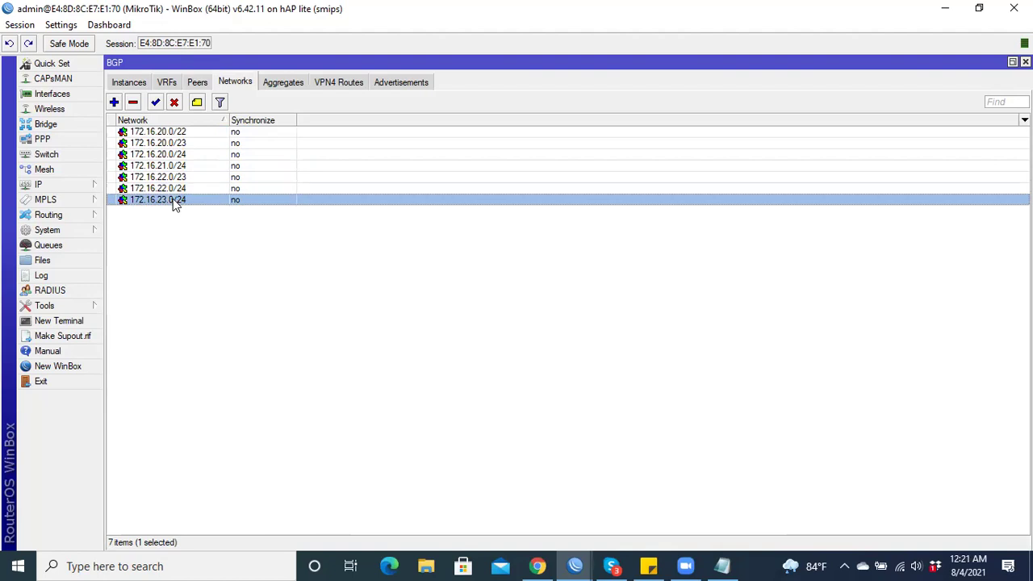
- Inspect the In Filter and Out Filter settings of the IIG1-BGP peer and close its window
{"action": "left_click", "coordinate": [197, 82]}
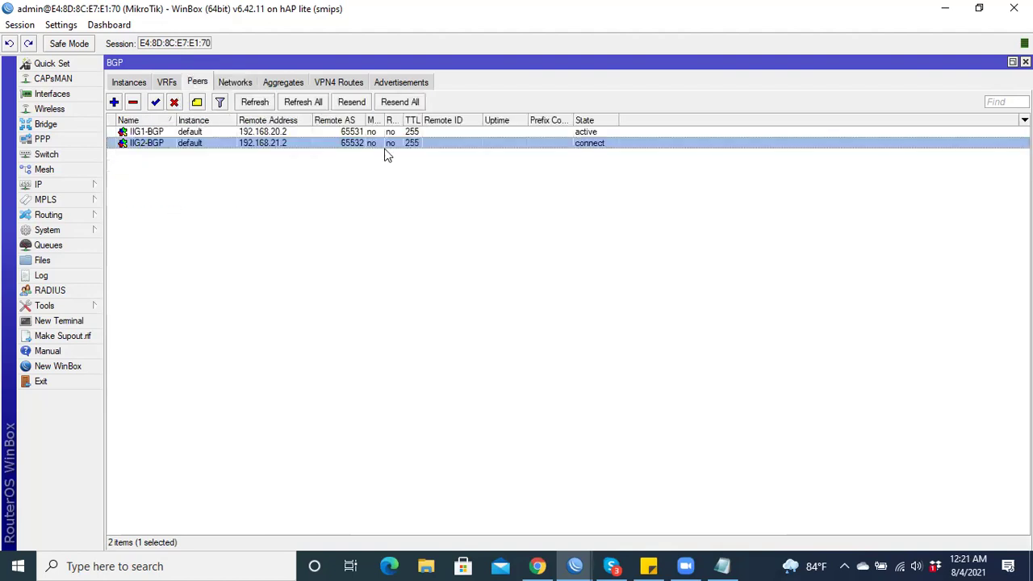
{"action": "double_click", "coordinate": [355, 133]}
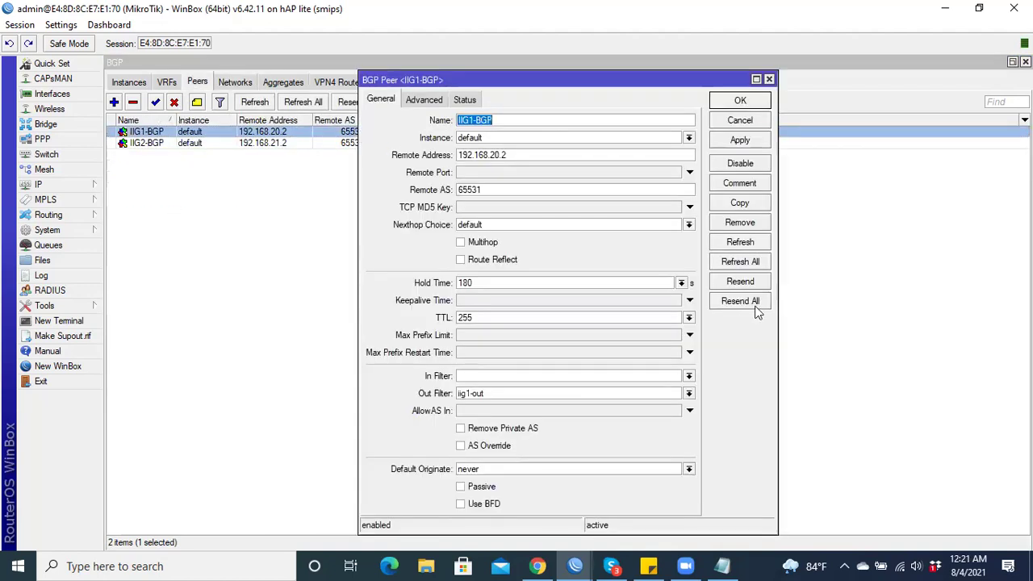
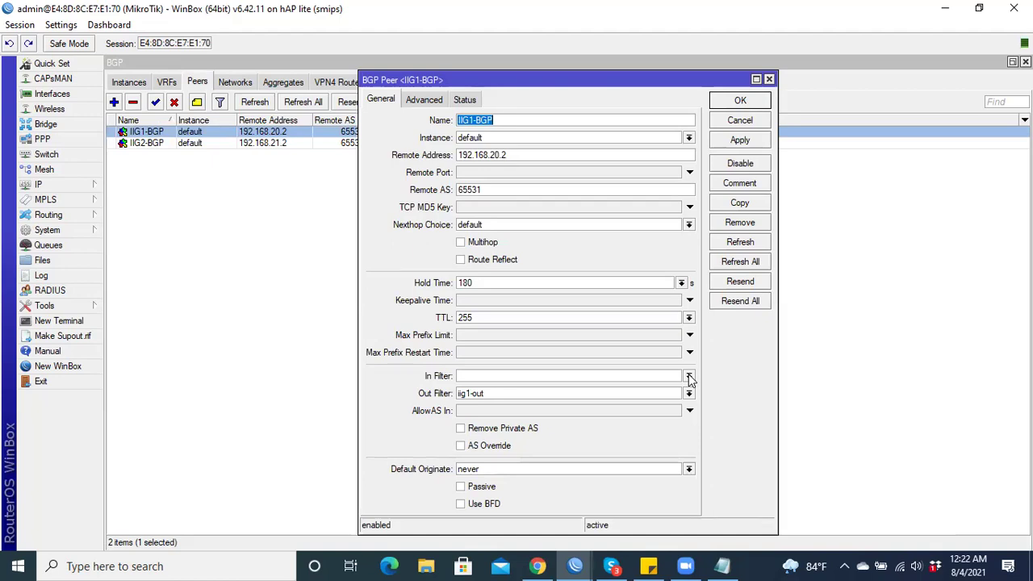
{"action": "left_click", "coordinate": [769, 80]}
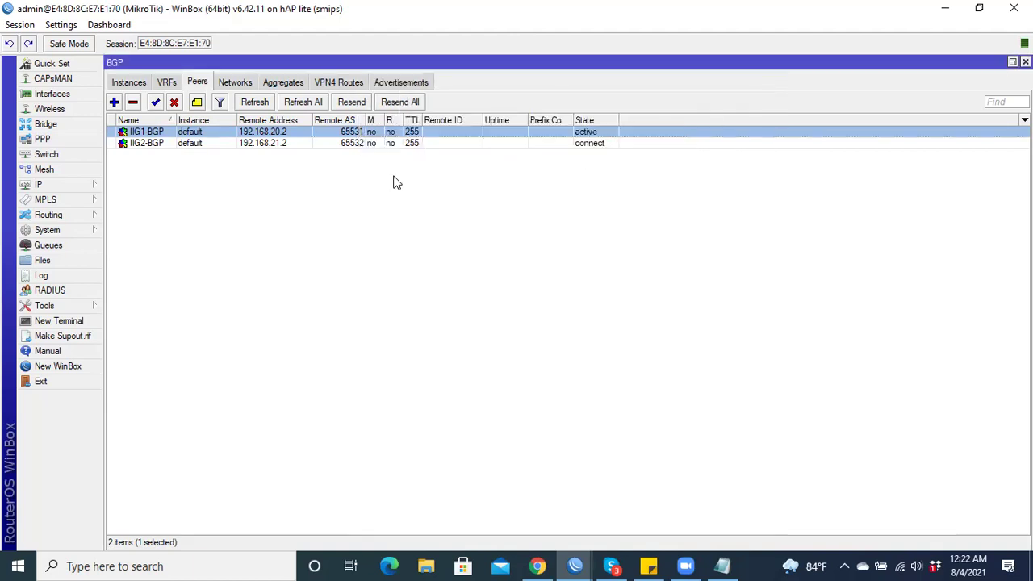
{"action": "double_click", "coordinate": [150, 134]}
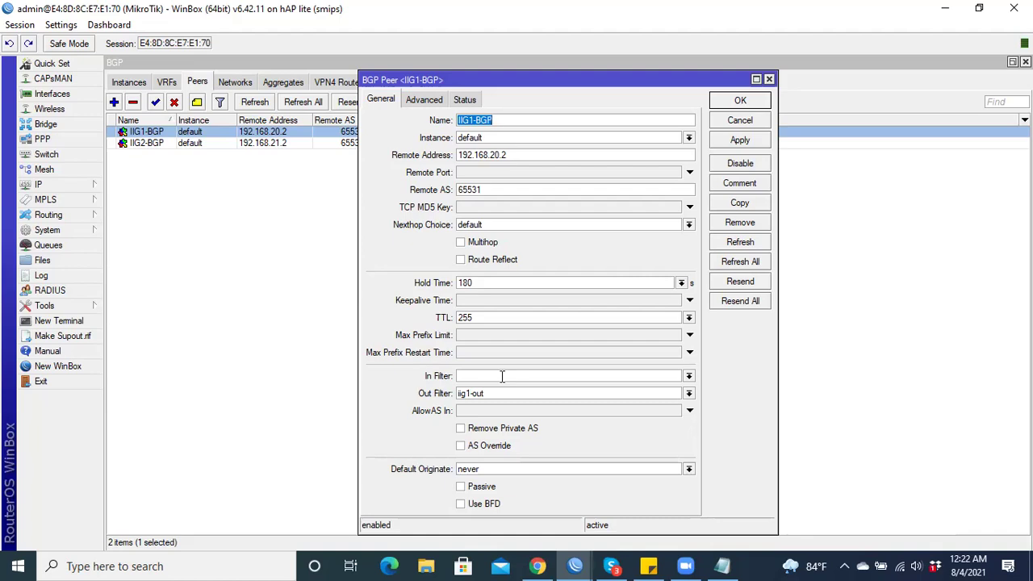
{"action": "left_click", "coordinate": [769, 79]}
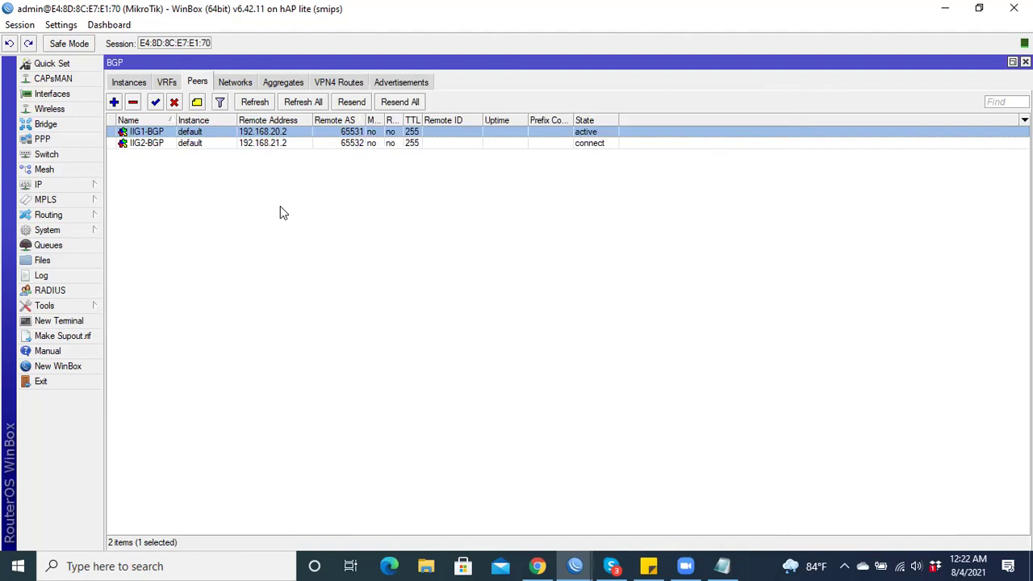
- Add a route filter rule for chain iig1-in with prefix 0.0.0.0/0 and action accept
{"action": "left_click", "coordinate": [50, 216]}
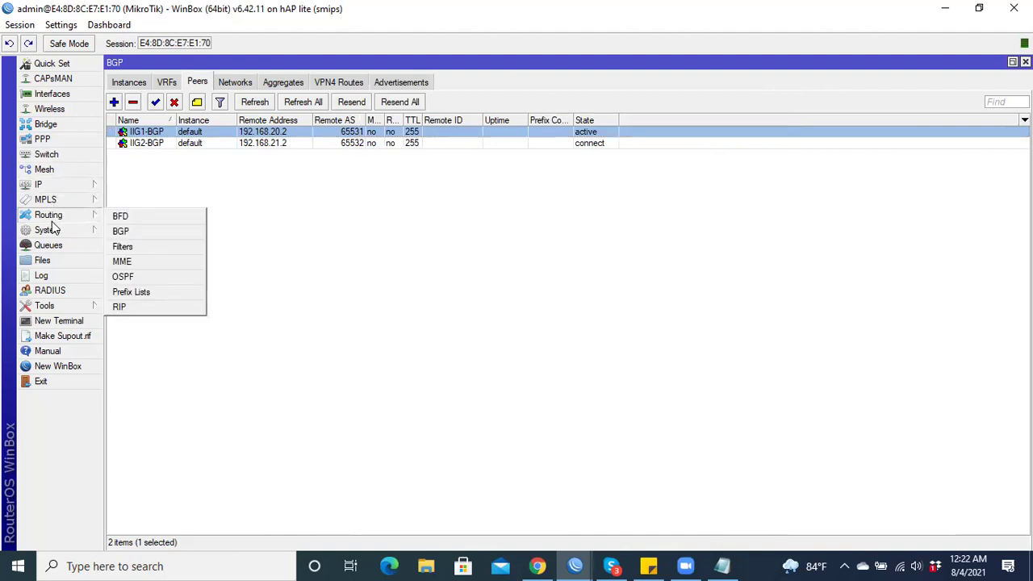
{"action": "left_click", "coordinate": [130, 247]}
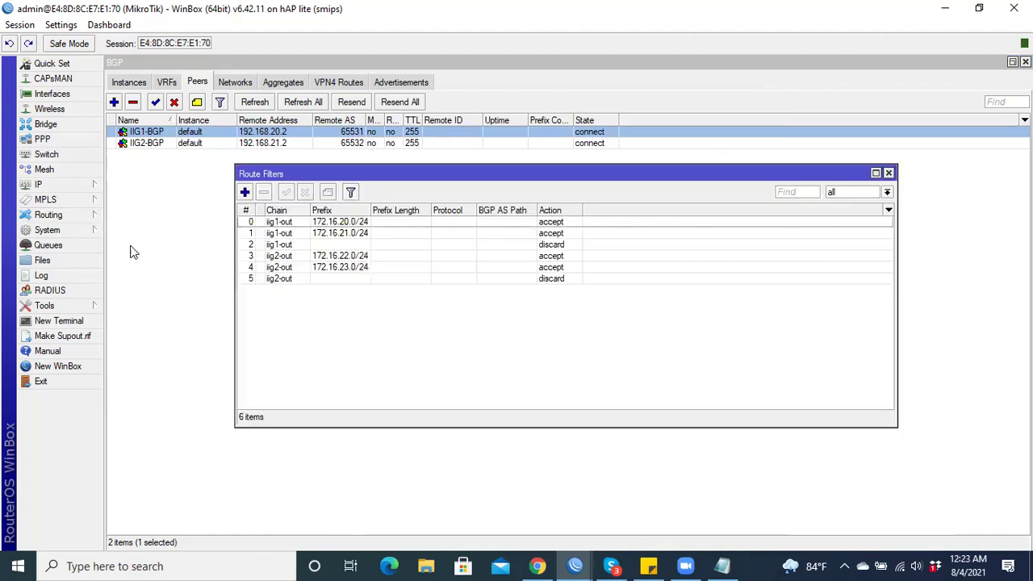
{"action": "left_click", "coordinate": [245, 192]}
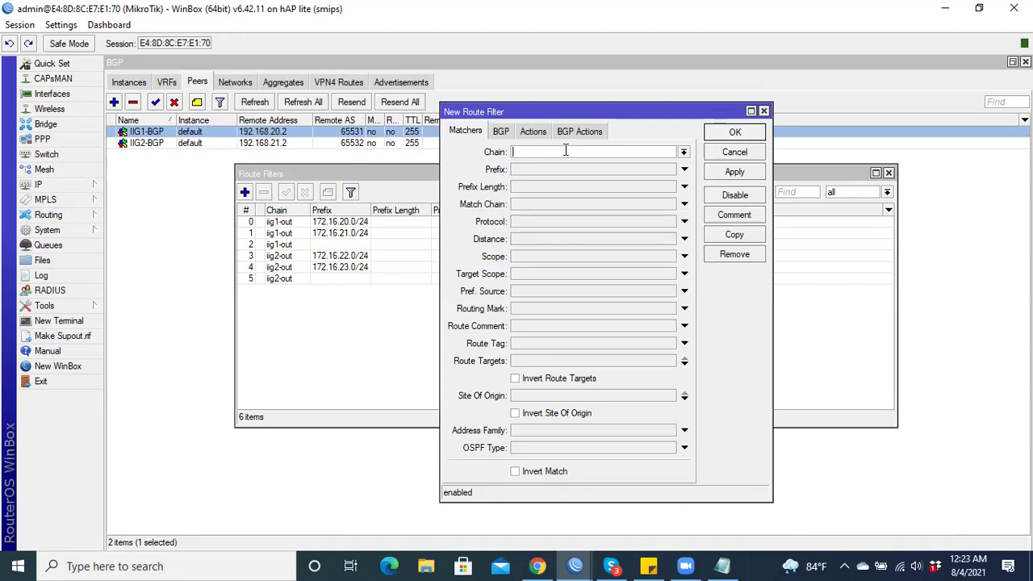
{"action": "type", "text": "iig1-in"}
{"action": "left_click", "coordinate": [542, 168]}
{"action": "left_click", "coordinate": [535, 176]}
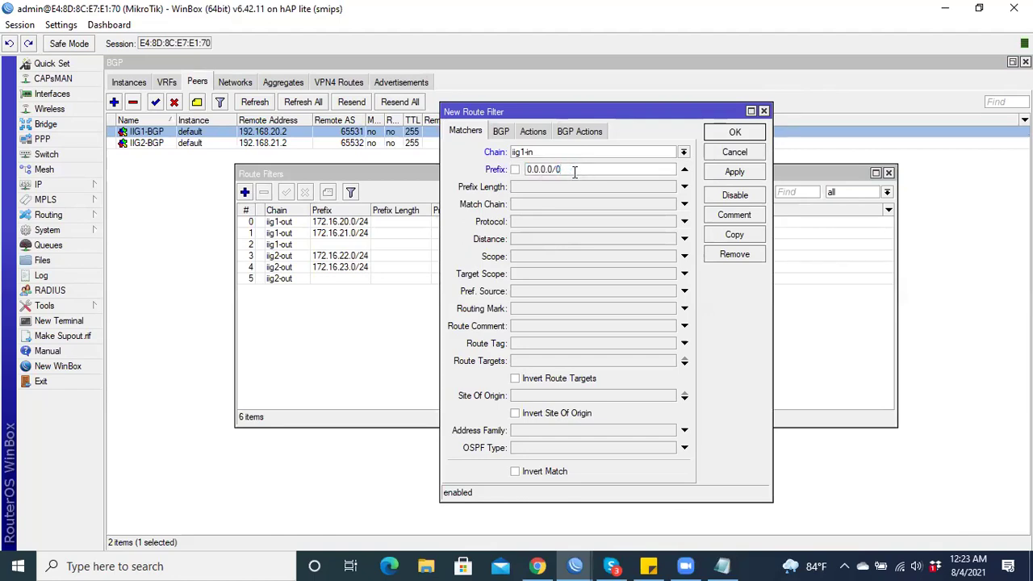
{"action": "left_click", "coordinate": [533, 132]}
{"action": "left_click", "coordinate": [580, 151]}
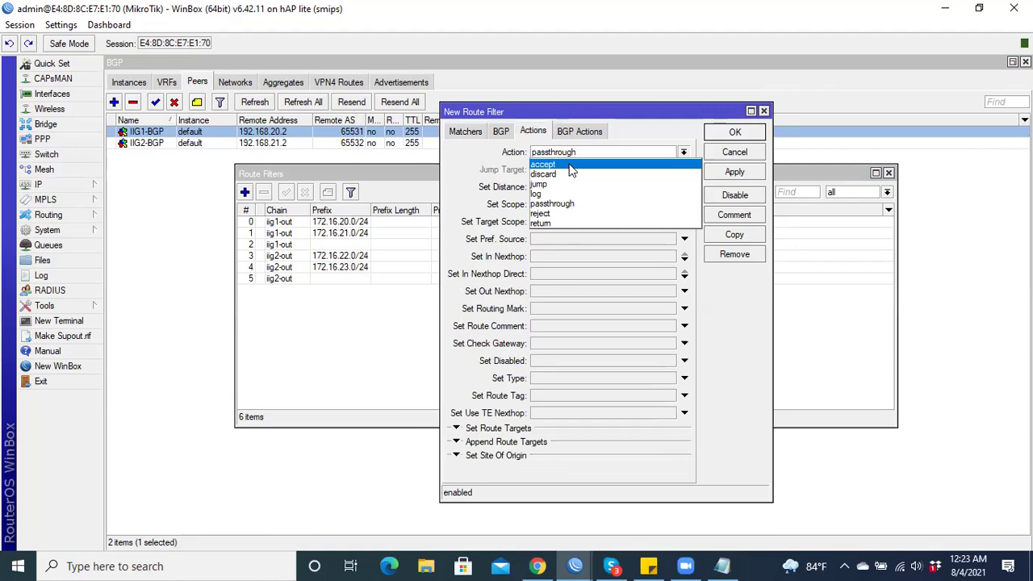
{"action": "left_click", "coordinate": [570, 162]}
{"action": "left_click", "coordinate": [731, 173]}
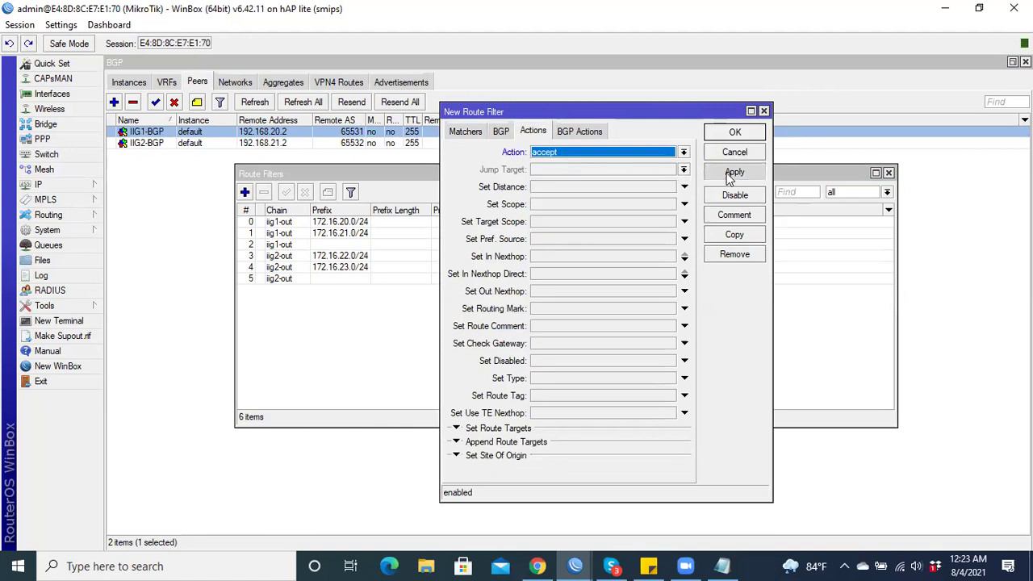
- Copy the iig1-in accept rule to chain iig2-in, keeping prefix 0.0.0.0/0, and close the rule windows
{"action": "left_click", "coordinate": [734, 235]}
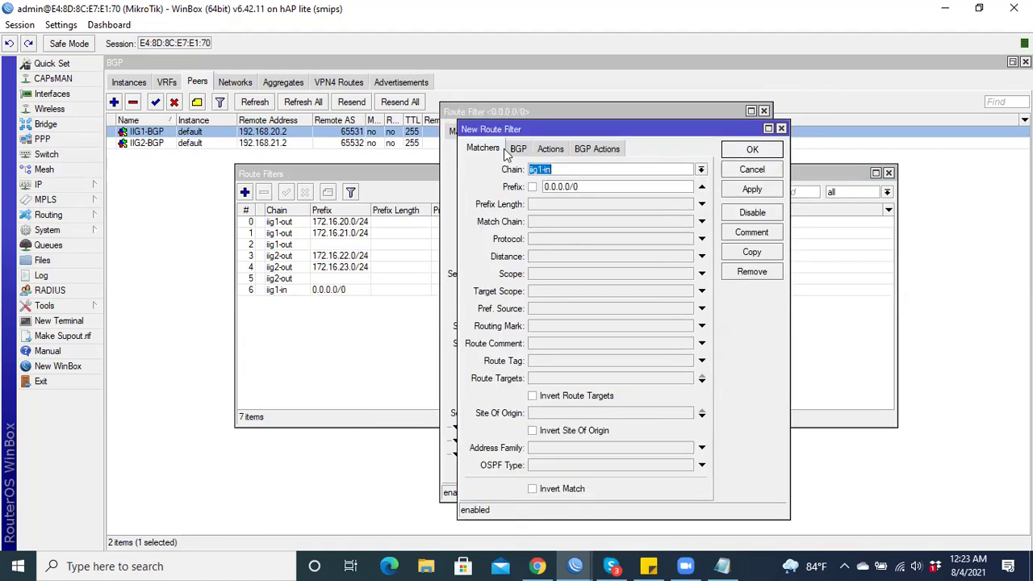
{"action": "left_click", "coordinate": [543, 169]}
{"action": "key", "text": "BackSpace"}
{"action": "type", "text": "2"}
{"action": "left_click", "coordinate": [755, 190]}
{"action": "left_click", "coordinate": [748, 152]}
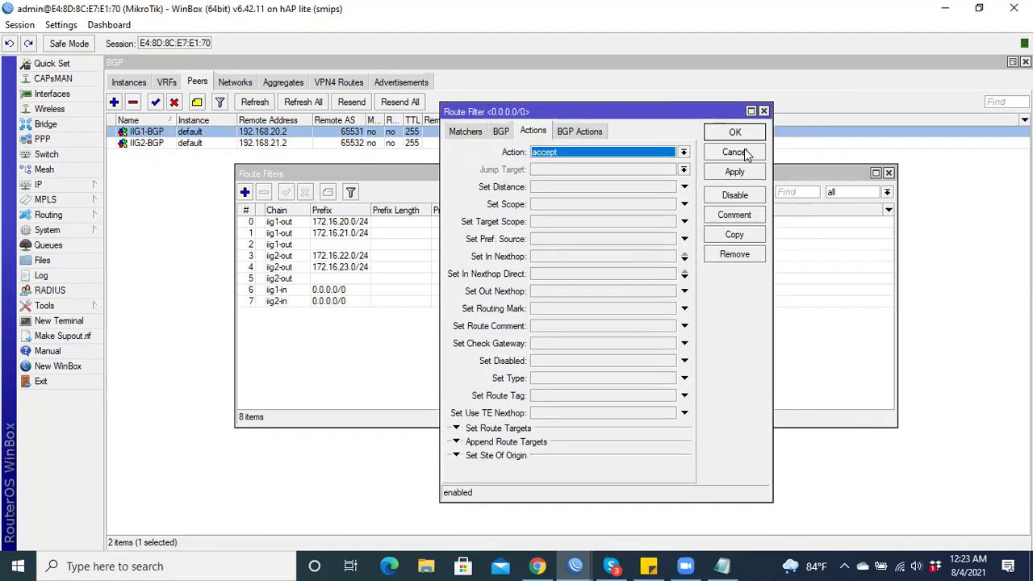
{"action": "left_click", "coordinate": [763, 110]}
- Copy the iig1-in rule as a discard rule with no prefix for the same chain
{"action": "left_click", "coordinate": [331, 292]}
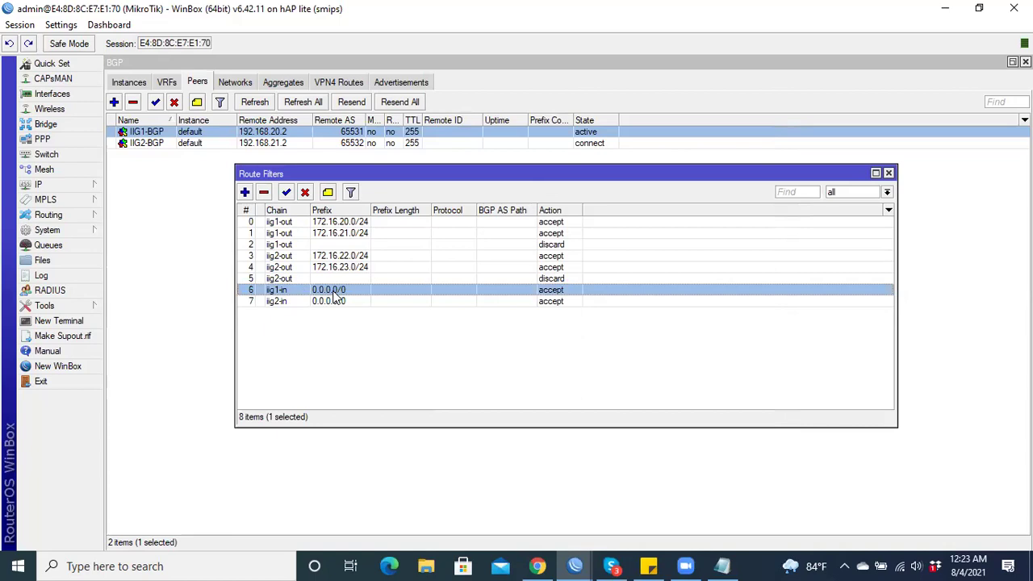
{"action": "double_click", "coordinate": [334, 296]}
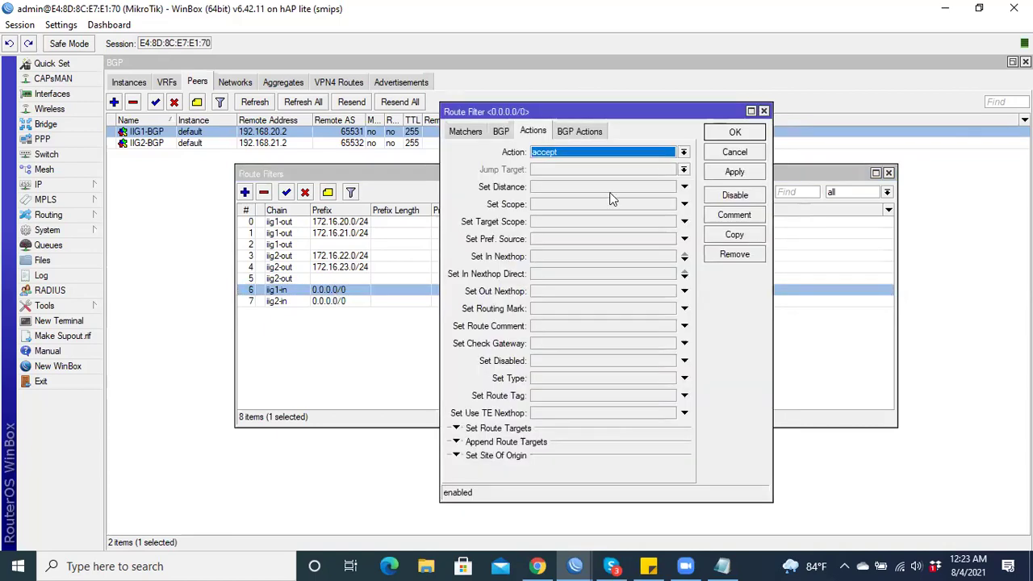
{"action": "left_click", "coordinate": [735, 236]}
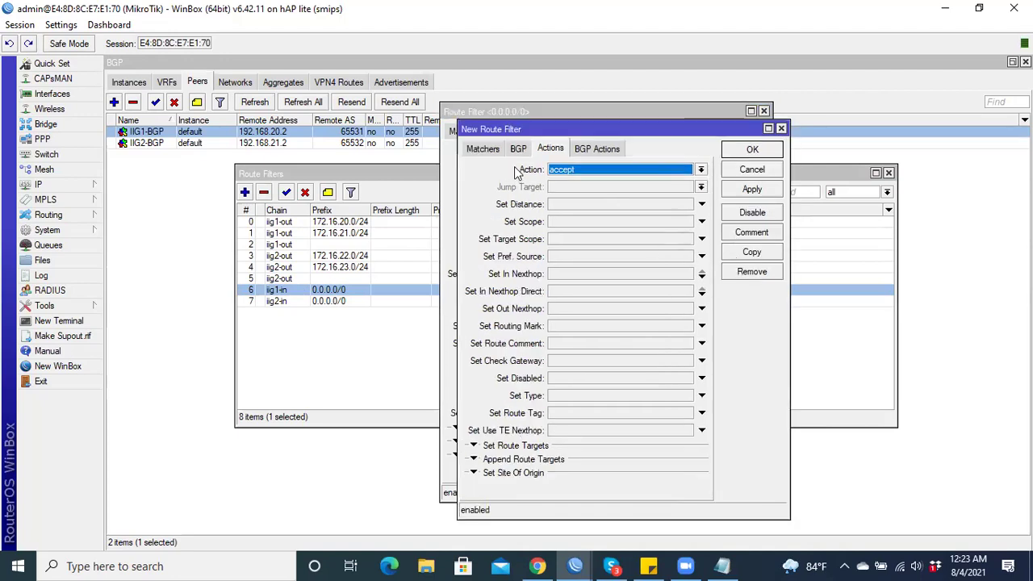
{"action": "left_click", "coordinate": [565, 171]}
{"action": "left_click", "coordinate": [578, 191]}
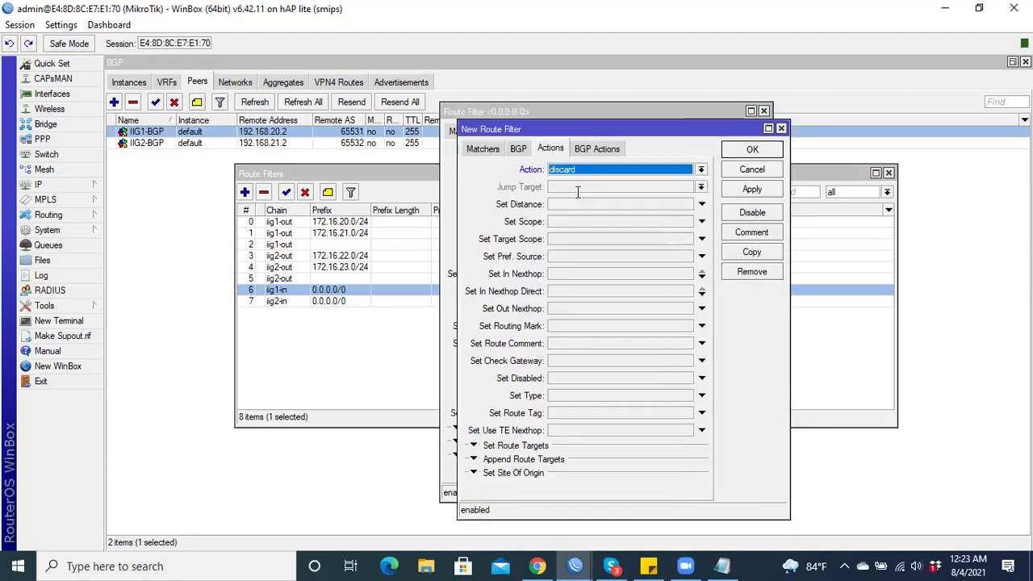
{"action": "left_click", "coordinate": [474, 151]}
{"action": "left_click", "coordinate": [702, 192]}
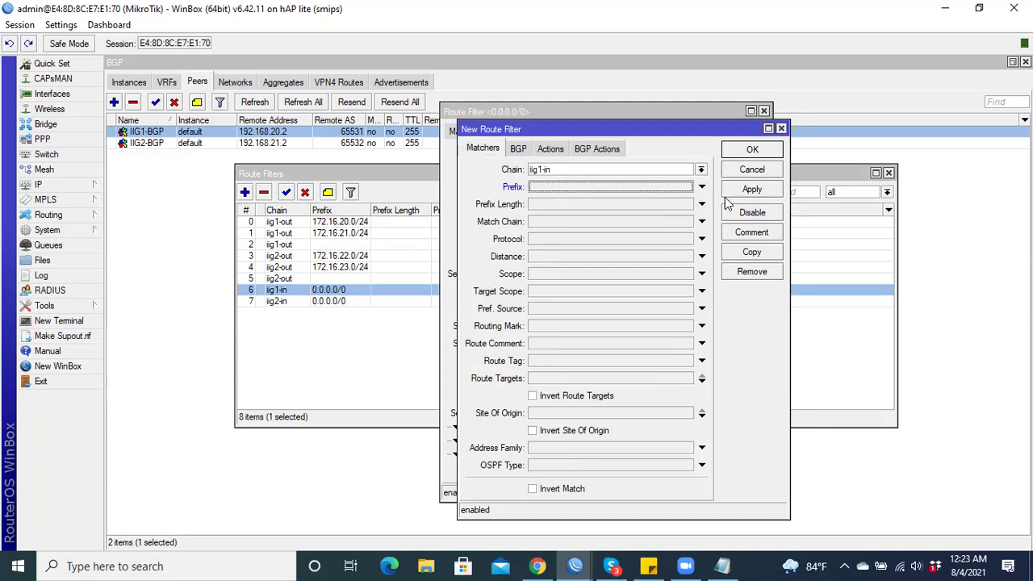
{"action": "left_click", "coordinate": [751, 188]}
{"action": "left_click", "coordinate": [751, 151]}
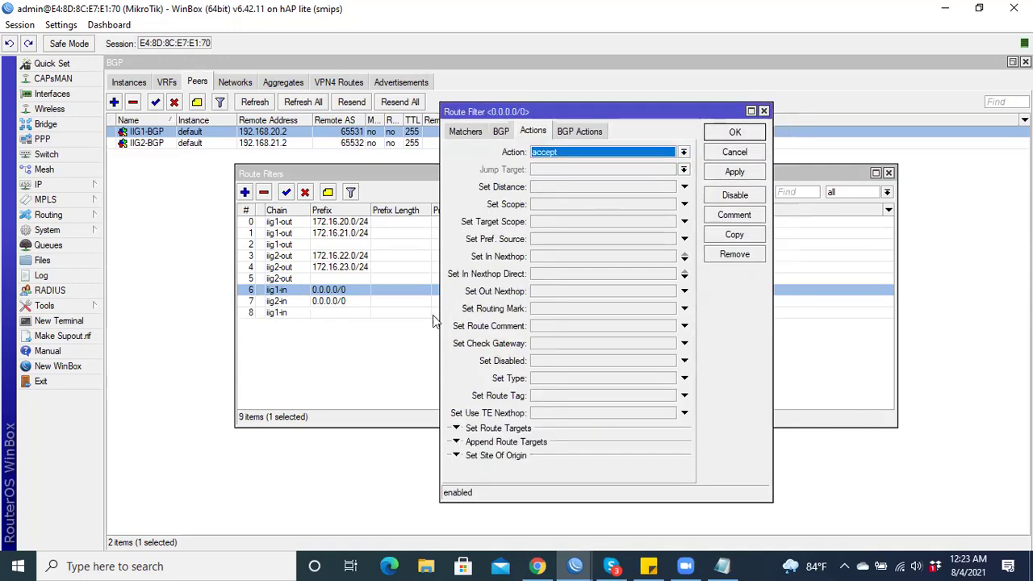
{"action": "left_click", "coordinate": [763, 111]}
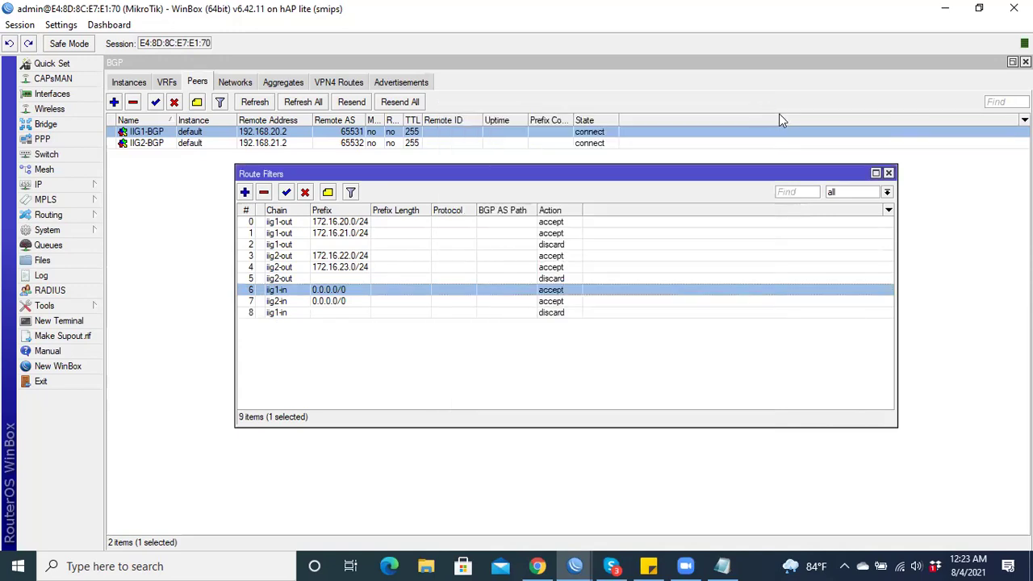
- Reopen the route filter list and copy the iig2-in accept rule as a discard rule with no prefix
{"action": "left_click", "coordinate": [887, 173]}
{"action": "left_click", "coordinate": [48, 216]}
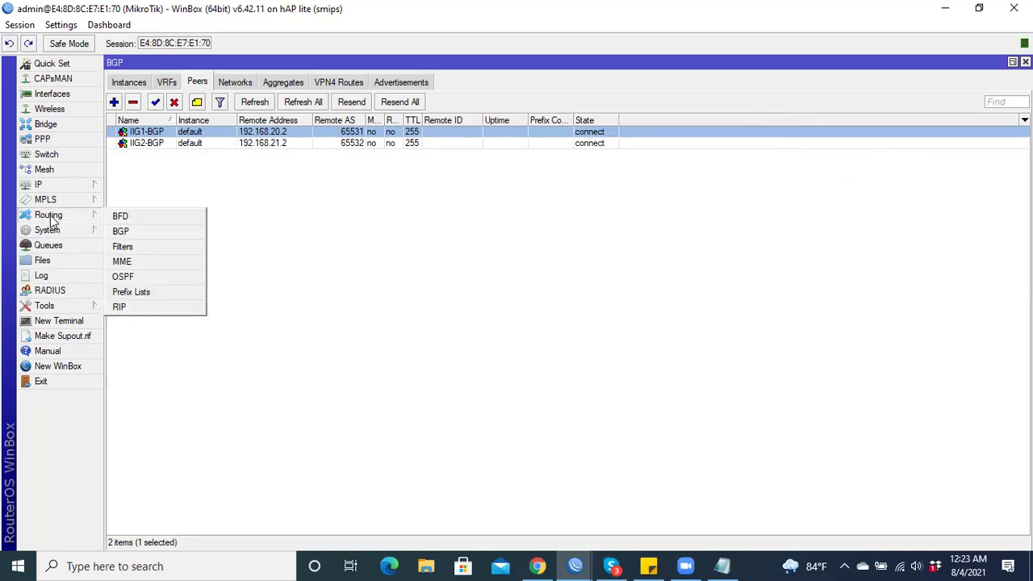
{"action": "left_click", "coordinate": [123, 246]}
{"action": "double_click", "coordinate": [336, 317]}
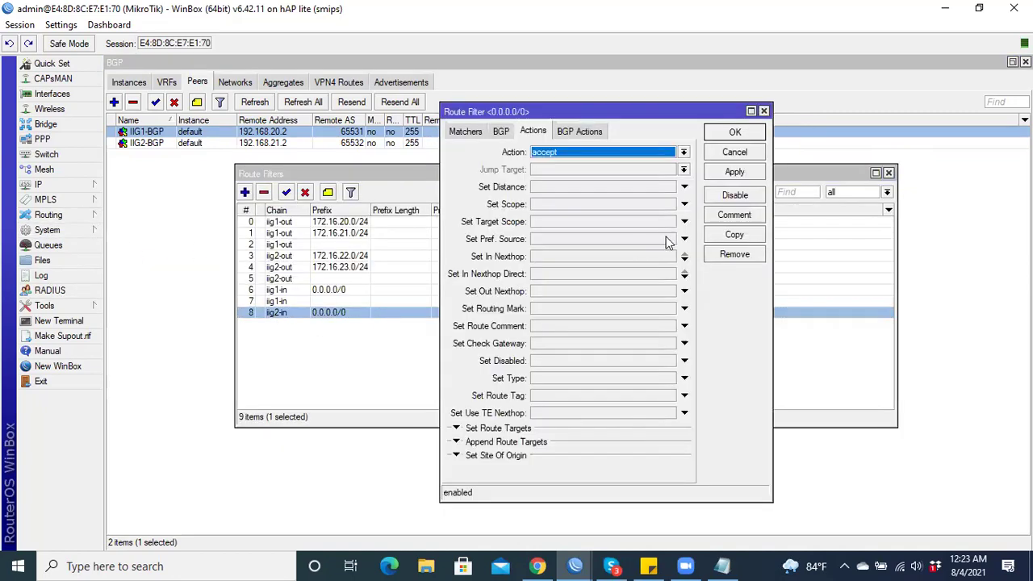
{"action": "left_click", "coordinate": [733, 234]}
{"action": "left_click", "coordinate": [595, 169]}
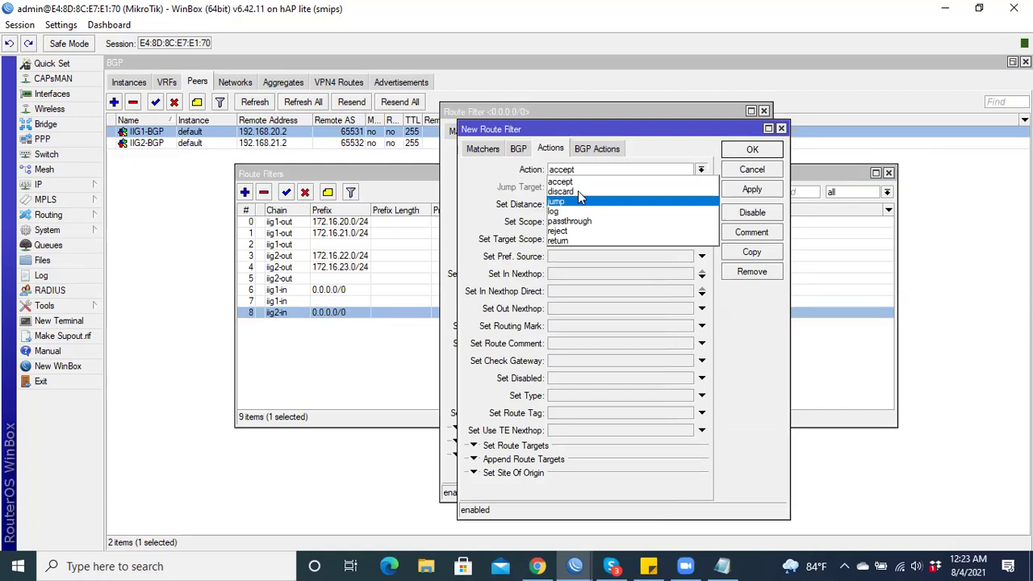
{"action": "left_click", "coordinate": [571, 194]}
{"action": "left_click", "coordinate": [482, 149]}
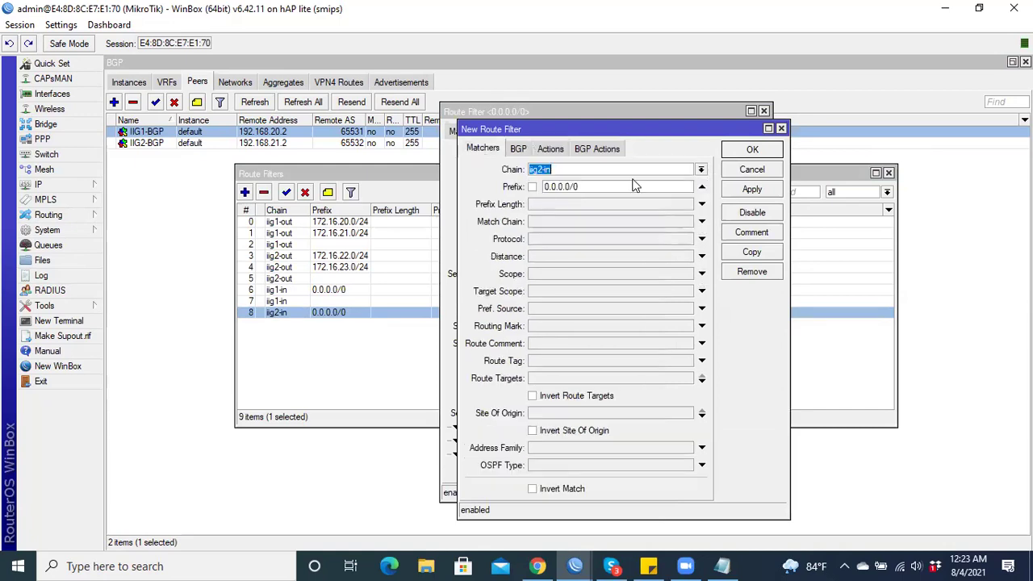
{"action": "left_click", "coordinate": [701, 183]}
{"action": "left_click", "coordinate": [752, 189]}
{"action": "left_click", "coordinate": [751, 149]}
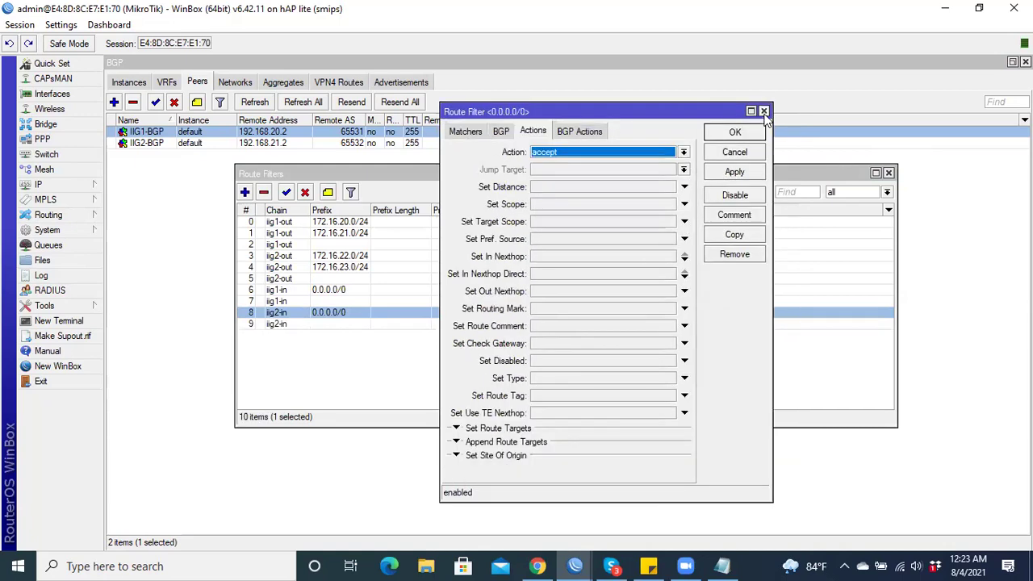
{"action": "left_click", "coordinate": [764, 111]}
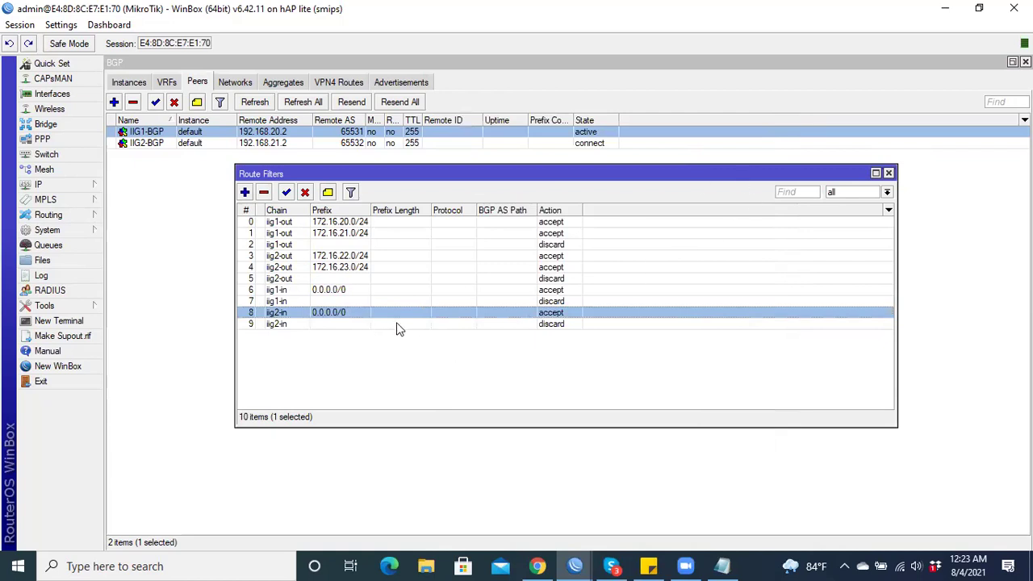
- Inspect the prefix and action of the iig1-in accept rule and close its window
{"action": "left_click", "coordinate": [338, 289]}
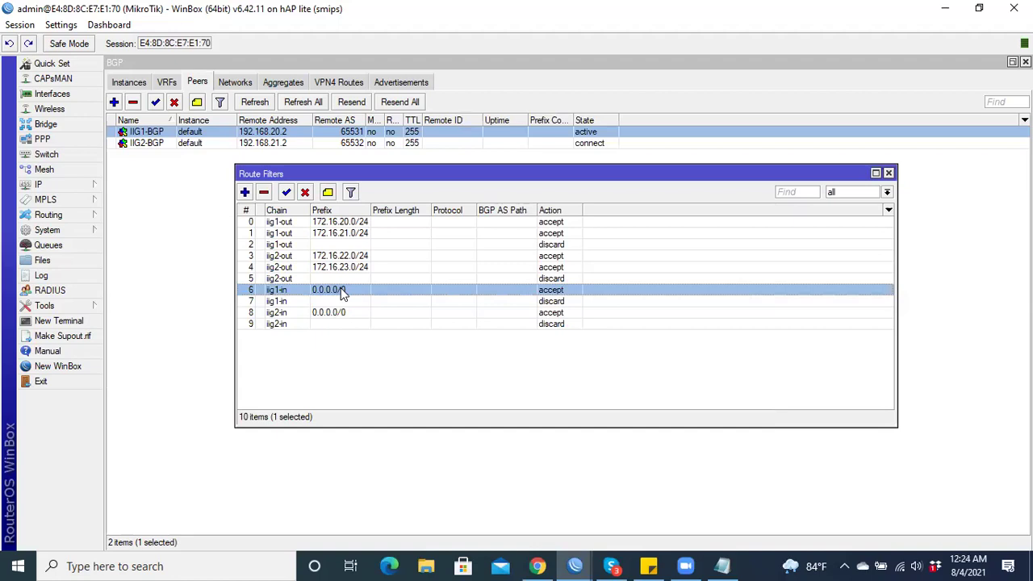
{"action": "left_click", "coordinate": [347, 321]}
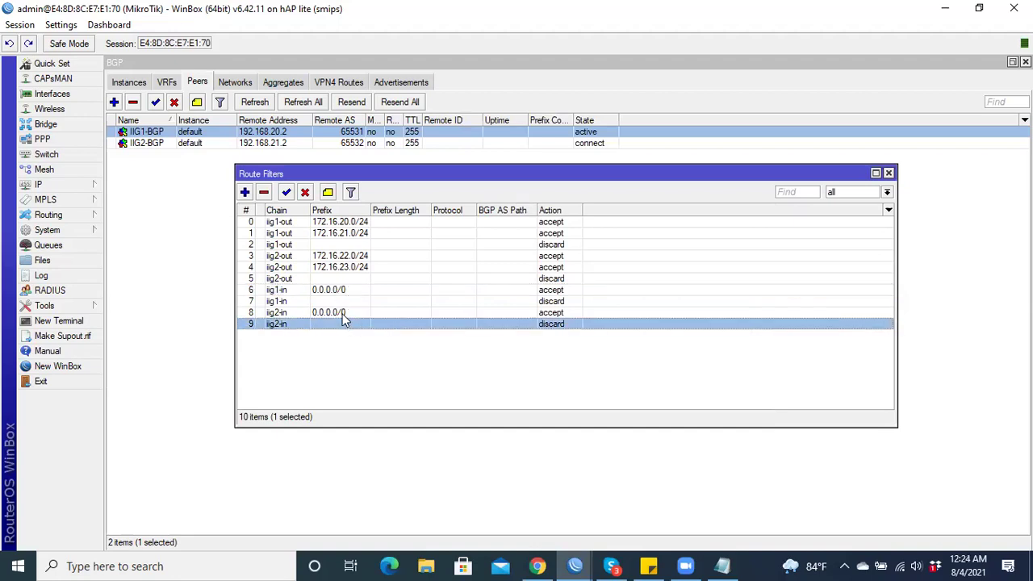
{"action": "left_click", "coordinate": [341, 313]}
{"action": "left_click", "coordinate": [339, 290]}
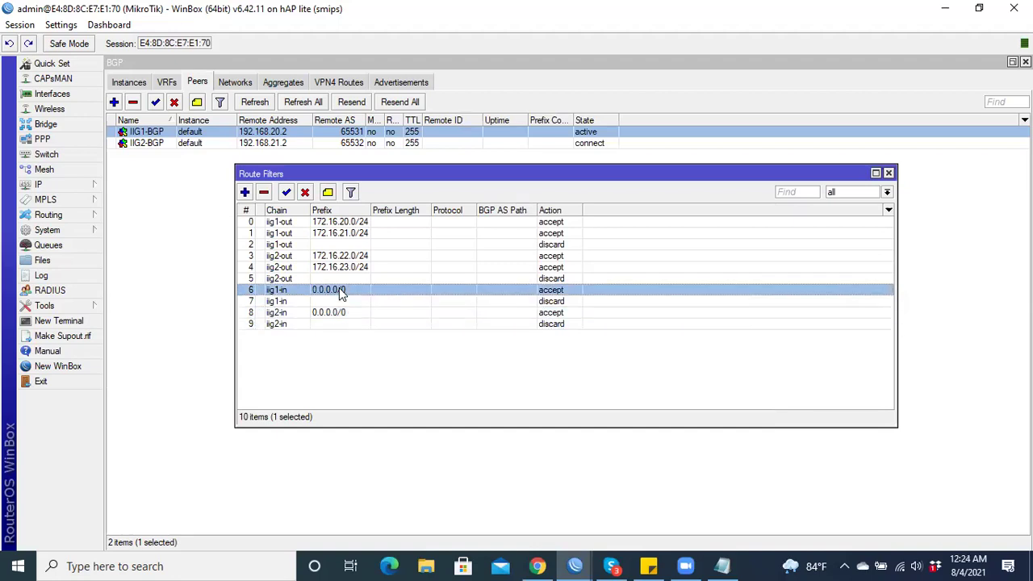
{"action": "double_click", "coordinate": [339, 288]}
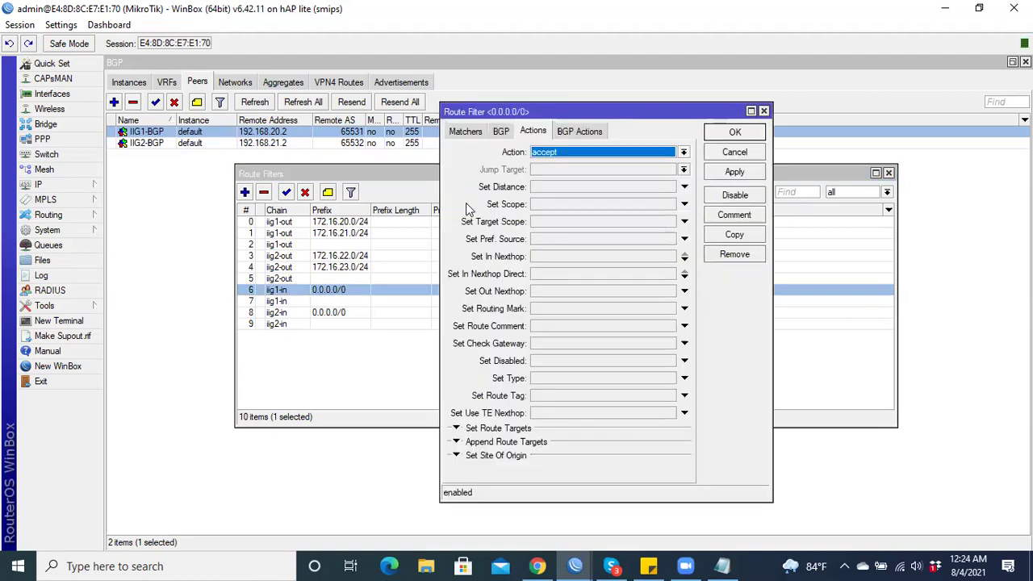
{"action": "left_click", "coordinate": [466, 130]}
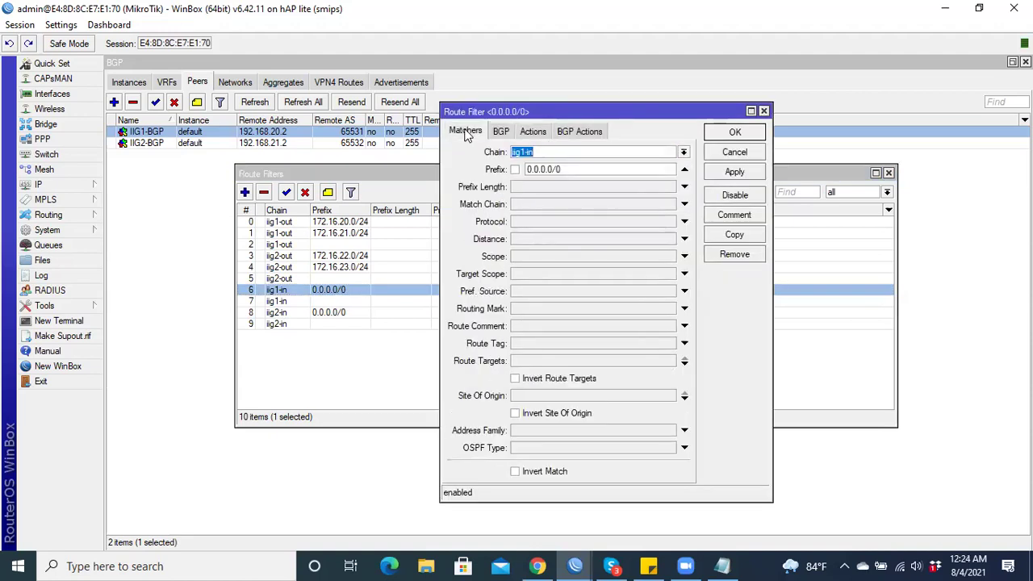
{"action": "left_click_drag", "start_coordinate": [600, 168], "coordinate": [521, 169]}
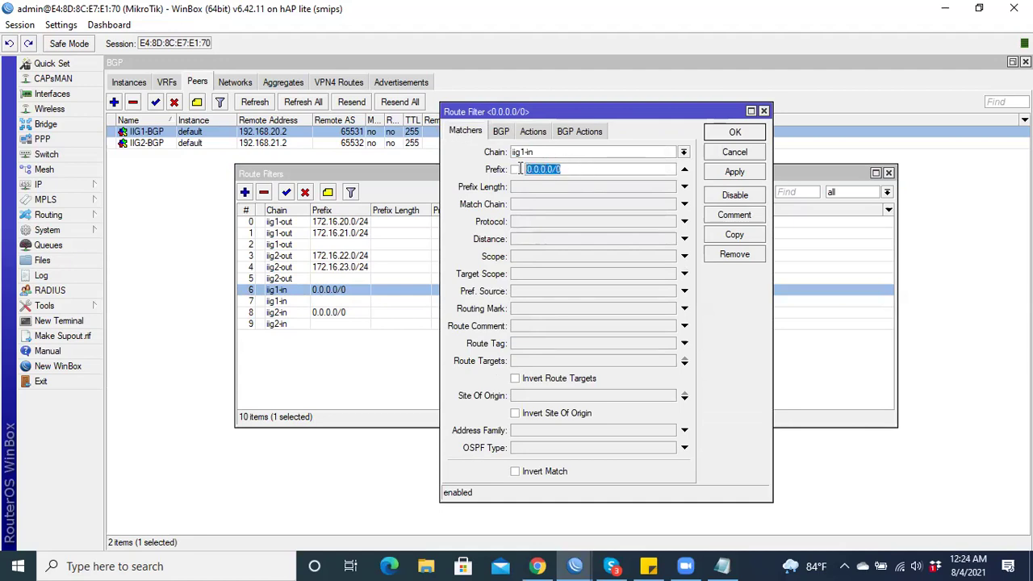
{"action": "left_click", "coordinate": [575, 168]}
{"action": "left_click", "coordinate": [534, 131]}
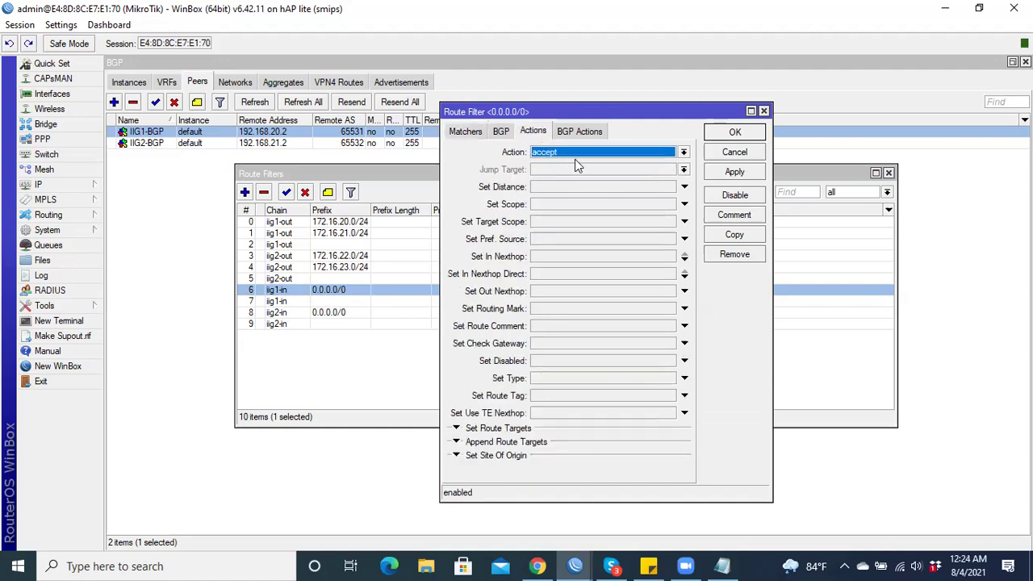
{"action": "left_click", "coordinate": [734, 131]}
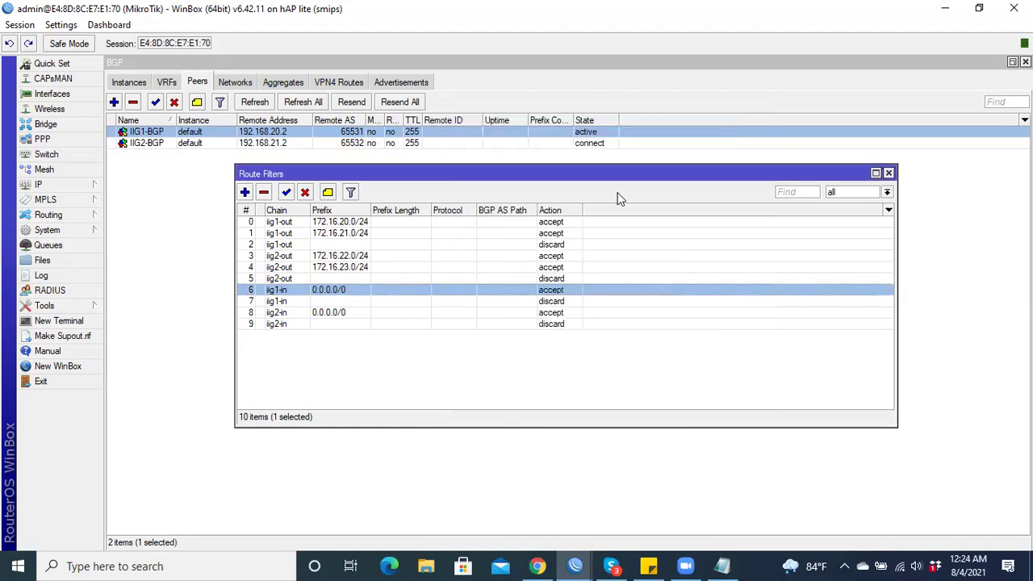
- Review the accept and discard rules of the inbound chains against the iig1-out discard rule in the route filter list
{"action": "left_click", "coordinate": [549, 304]}
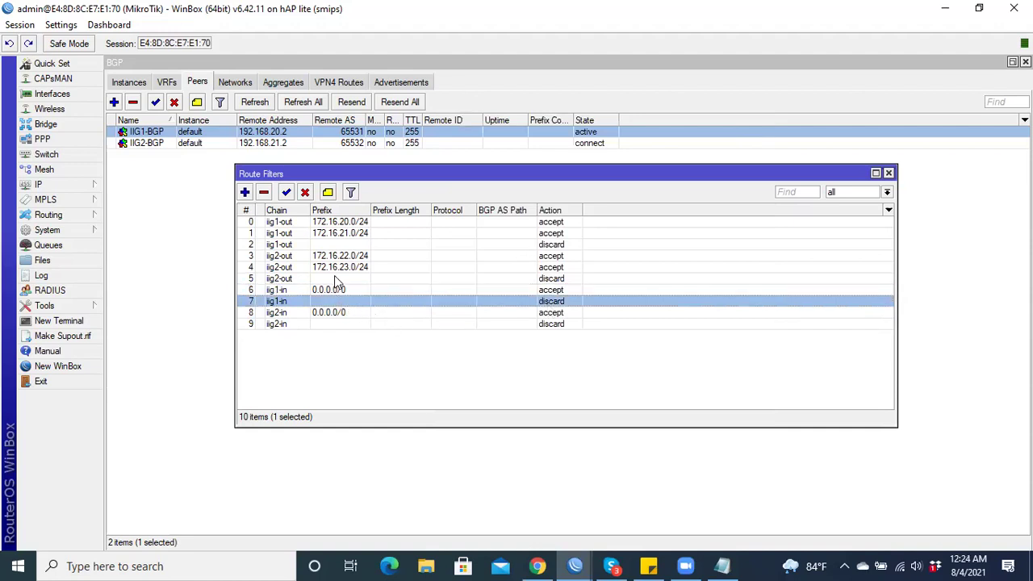
{"action": "left_click", "coordinate": [328, 240]}
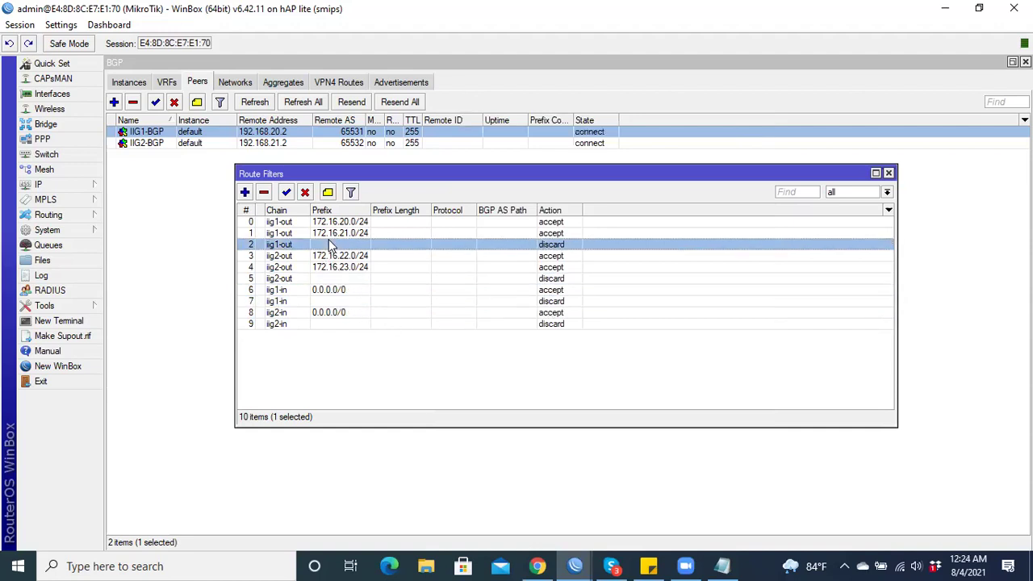
{"action": "left_click", "coordinate": [337, 302]}
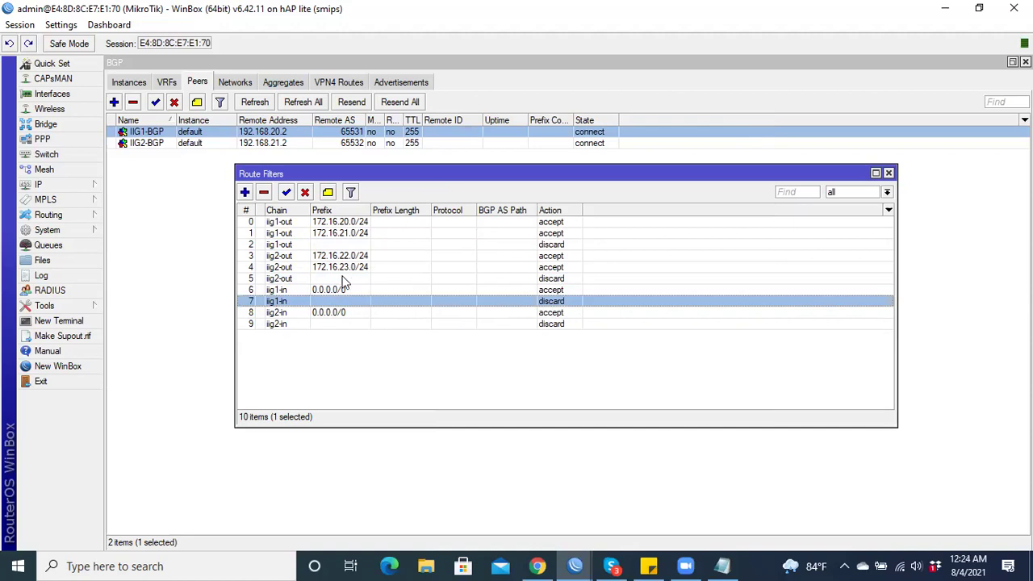
{"action": "left_click", "coordinate": [331, 289]}
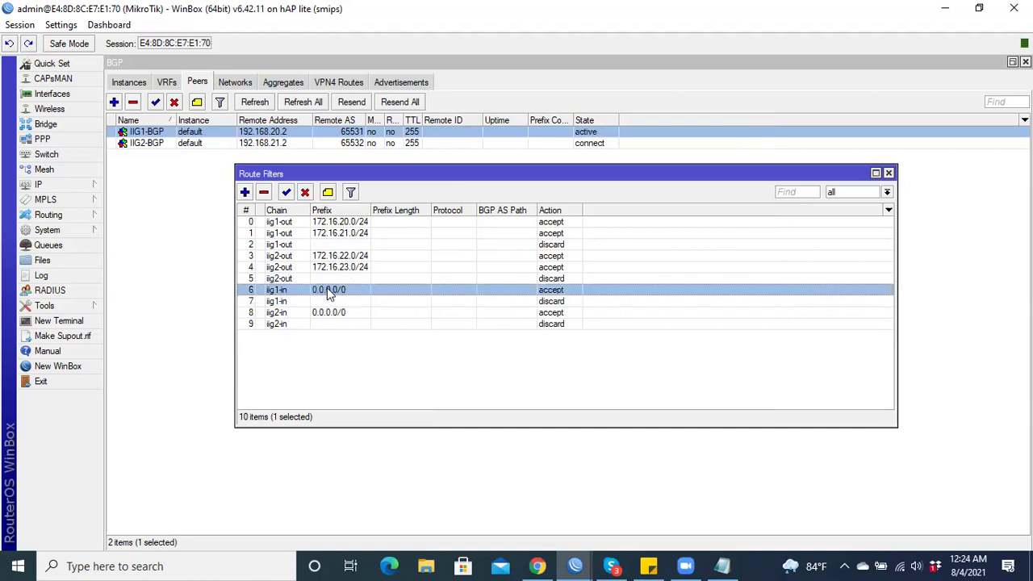
{"action": "left_click", "coordinate": [328, 301]}
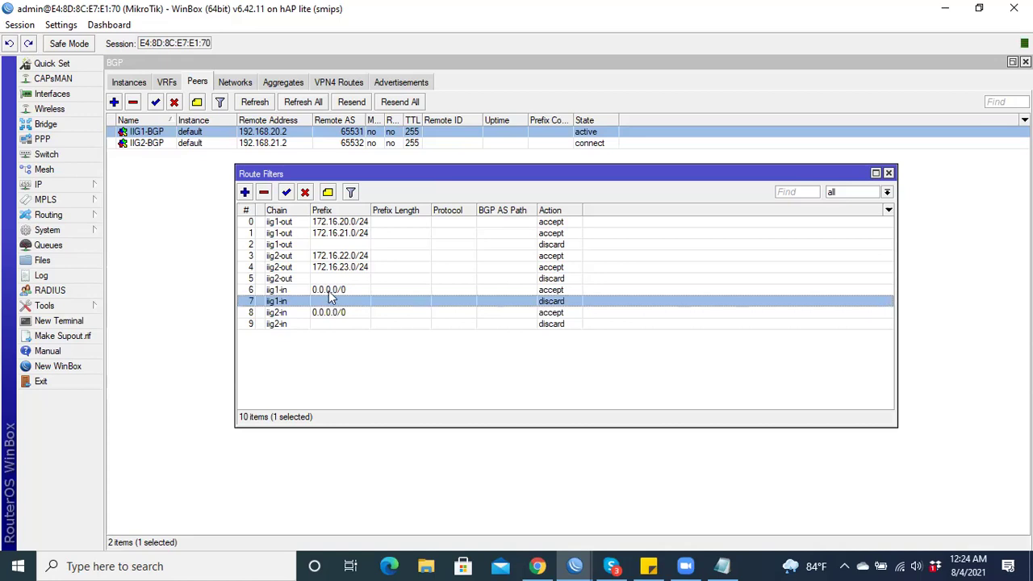
{"action": "left_click", "coordinate": [328, 290]}
{"action": "left_click", "coordinate": [332, 299]}
{"action": "left_click", "coordinate": [342, 313]}
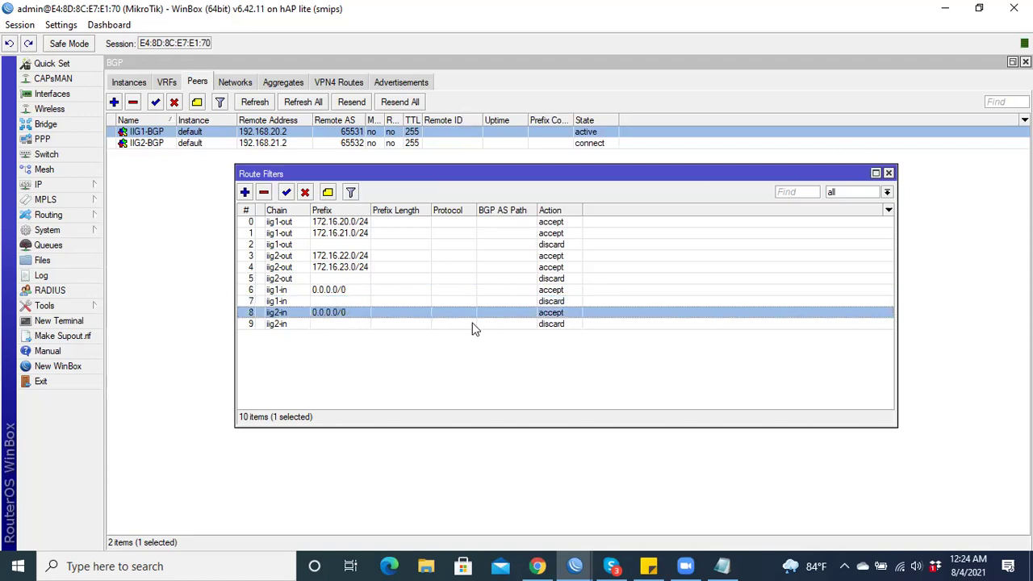
- Review the iig2-in rules and the complete route filter list, closing the list when done
{"action": "left_click", "coordinate": [339, 322]}
{"action": "left_click", "coordinate": [337, 313]}
{"action": "left_click", "coordinate": [887, 174]}
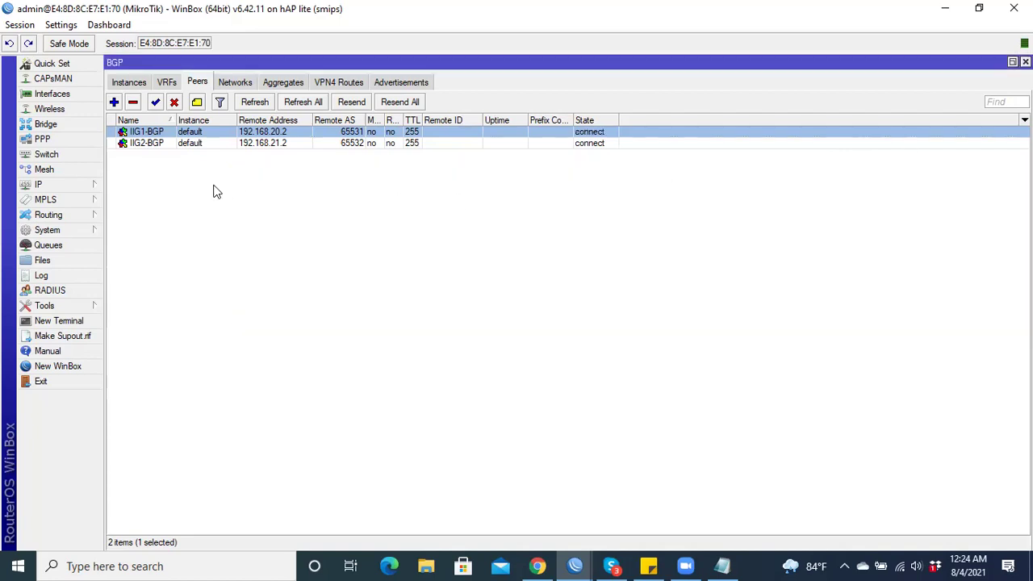
{"action": "left_click", "coordinate": [59, 212]}
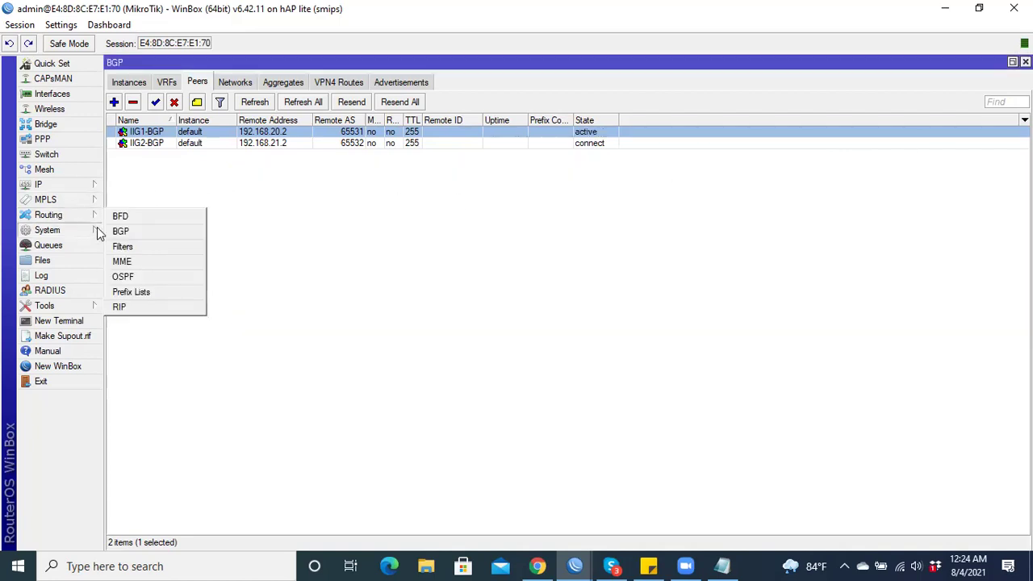
{"action": "left_click", "coordinate": [138, 246]}
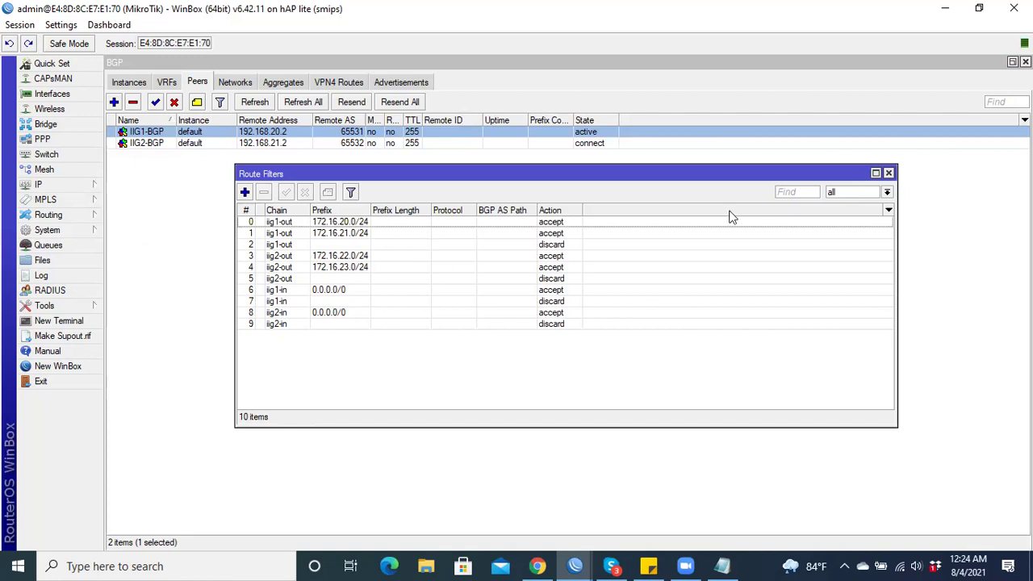
{"action": "left_click", "coordinate": [889, 174]}
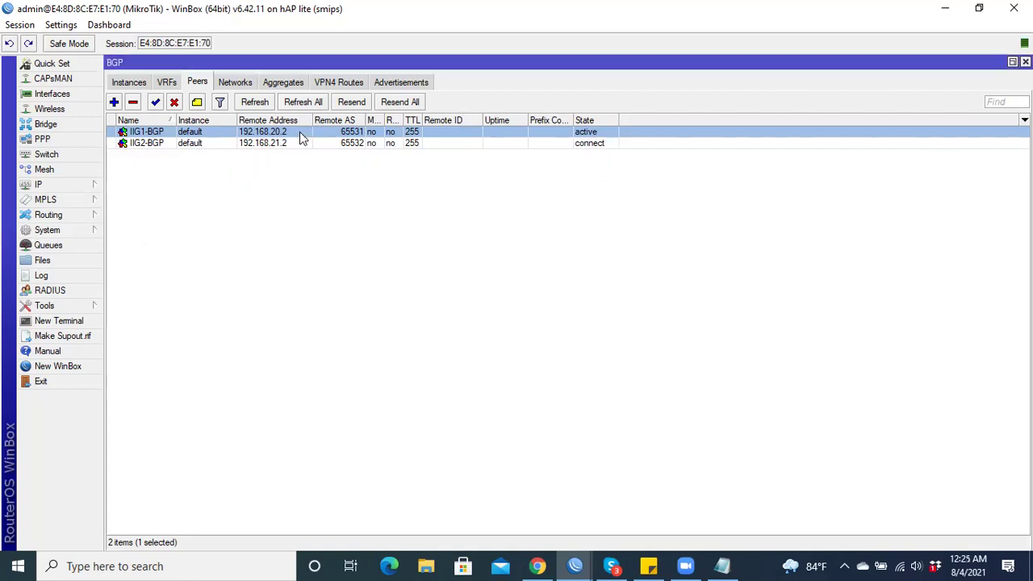
- Assign iig1-in as the inbound filter of the IIG1-BGP peer and save the peer
{"action": "double_click", "coordinate": [299, 132]}
{"action": "left_click", "coordinate": [688, 376]}
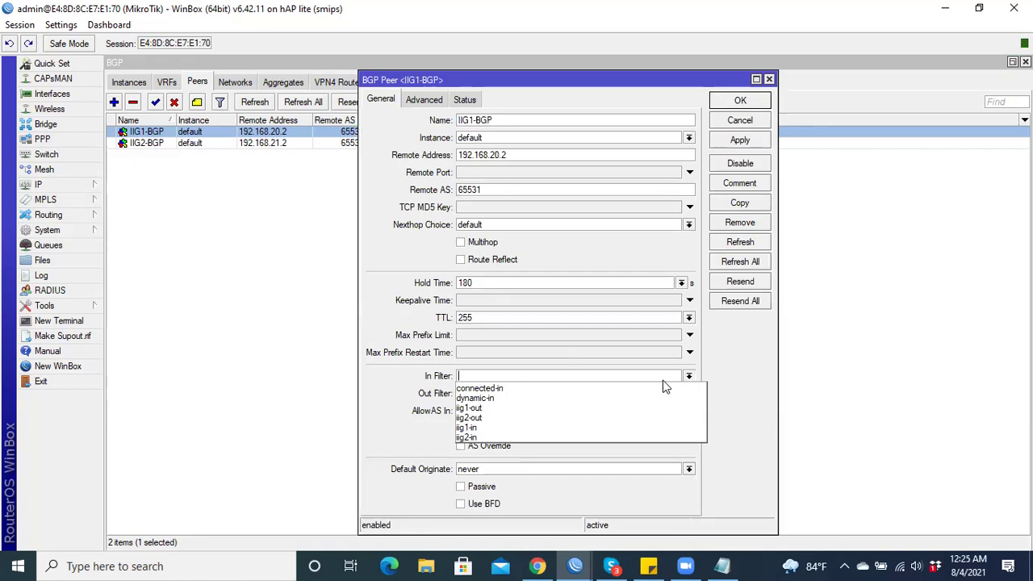
{"action": "left_click", "coordinate": [484, 427]}
{"action": "left_click", "coordinate": [739, 140]}
{"action": "left_click", "coordinate": [747, 103]}
- Assign iig2-in as the inbound filter of the IIG2-BGP peer and apply the change
{"action": "double_click", "coordinate": [349, 142]}
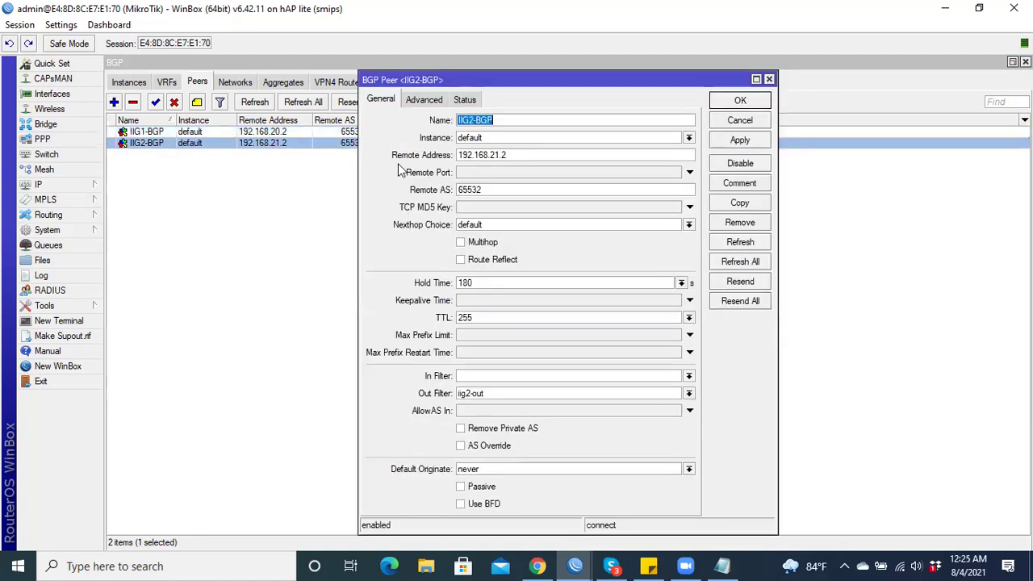
{"action": "left_click", "coordinate": [688, 376]}
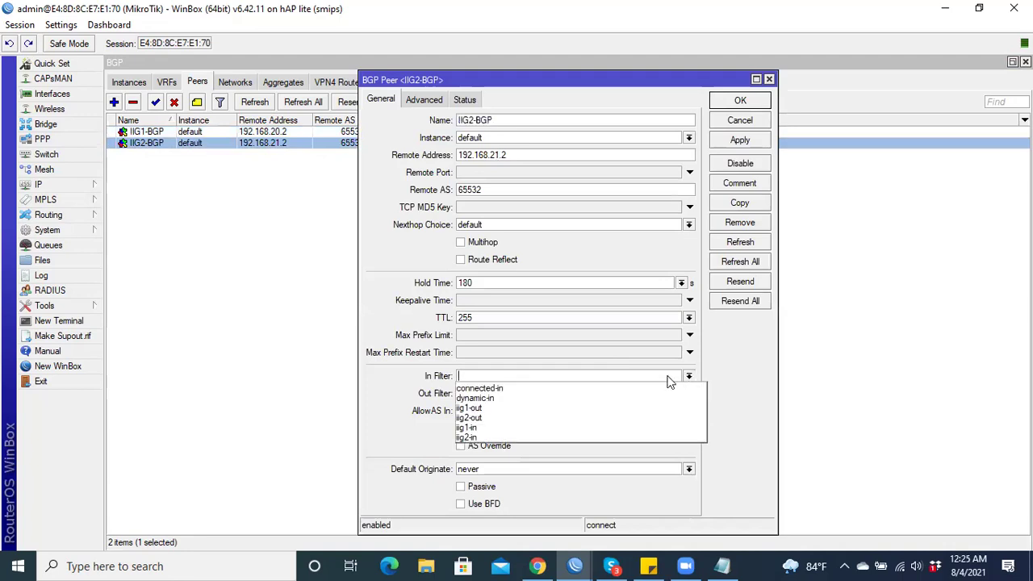
{"action": "left_click", "coordinate": [482, 437]}
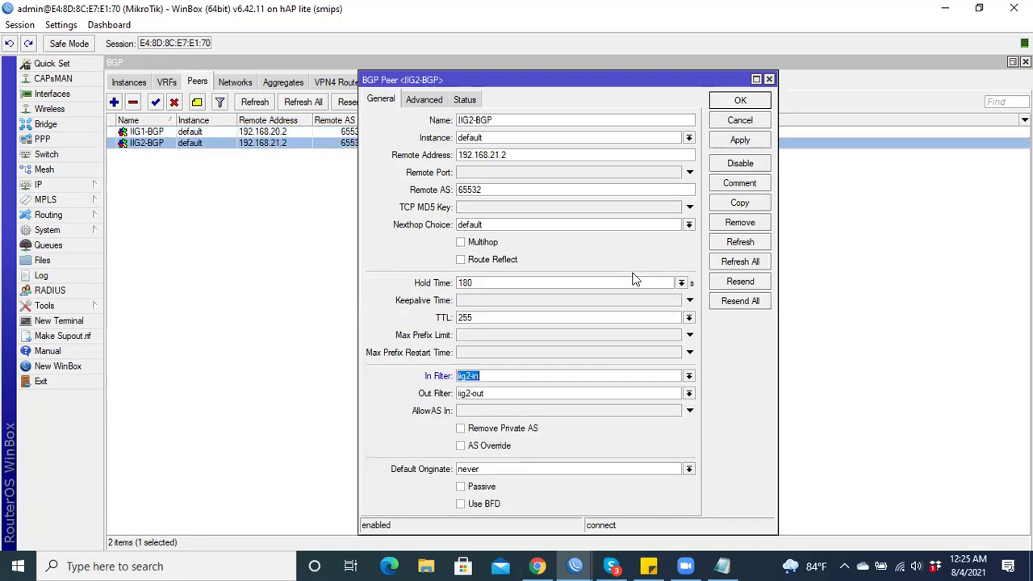
{"action": "left_click", "coordinate": [740, 144]}
{"action": "left_click", "coordinate": [769, 80]}
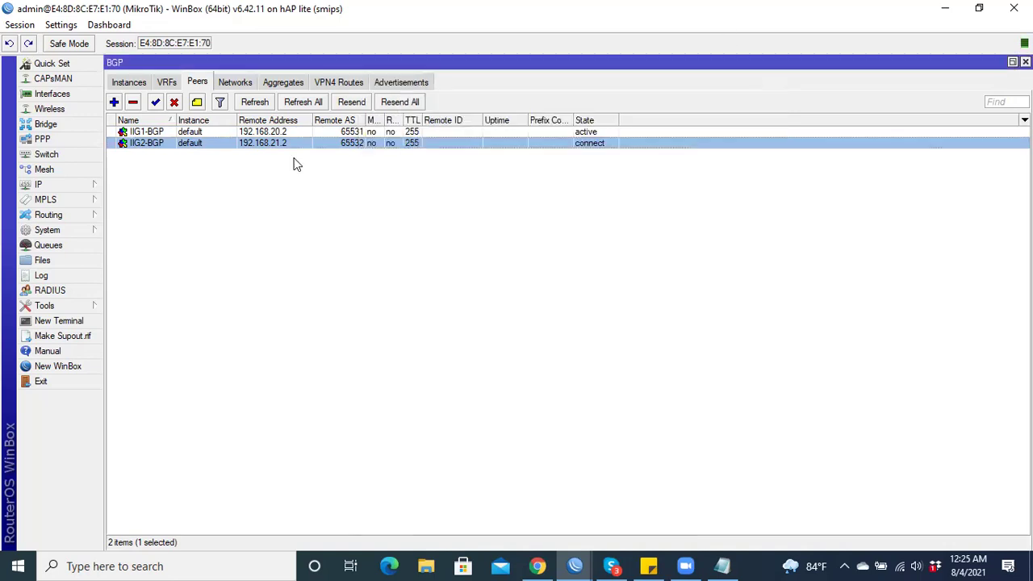
- Reopen the route filter list and set the second iig1-out accept rule's prefix to 172.16.22.0/24
{"action": "left_click", "coordinate": [59, 215]}
{"action": "left_click", "coordinate": [129, 247]}
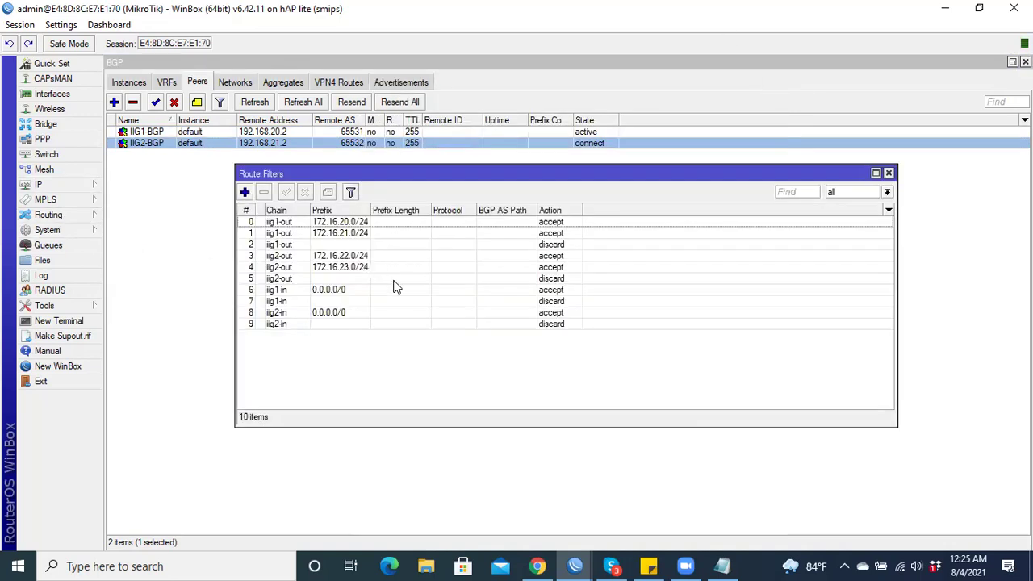
{"action": "left_click", "coordinate": [345, 257]}
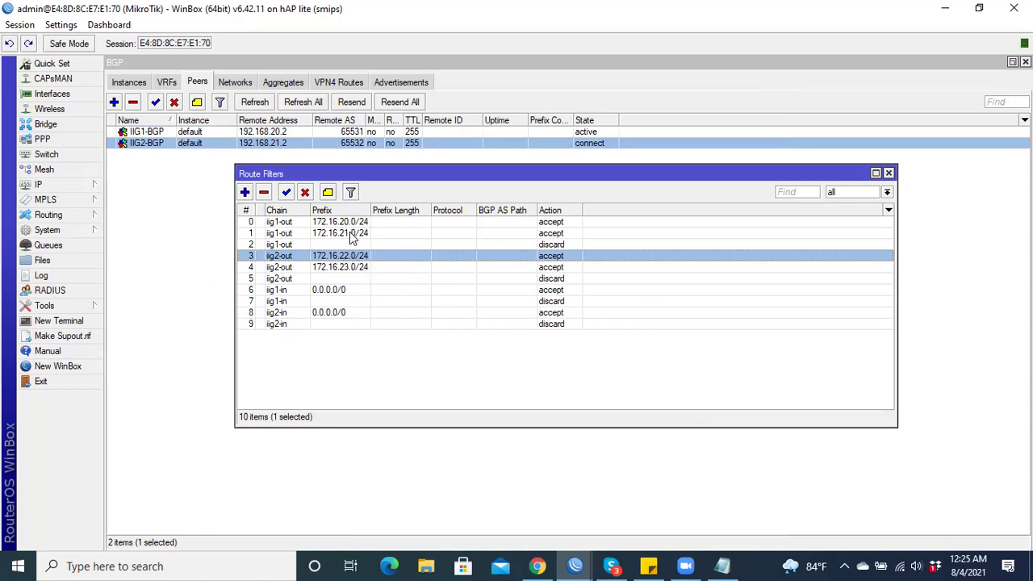
{"action": "double_click", "coordinate": [353, 234]}
{"action": "left_click", "coordinate": [467, 131]}
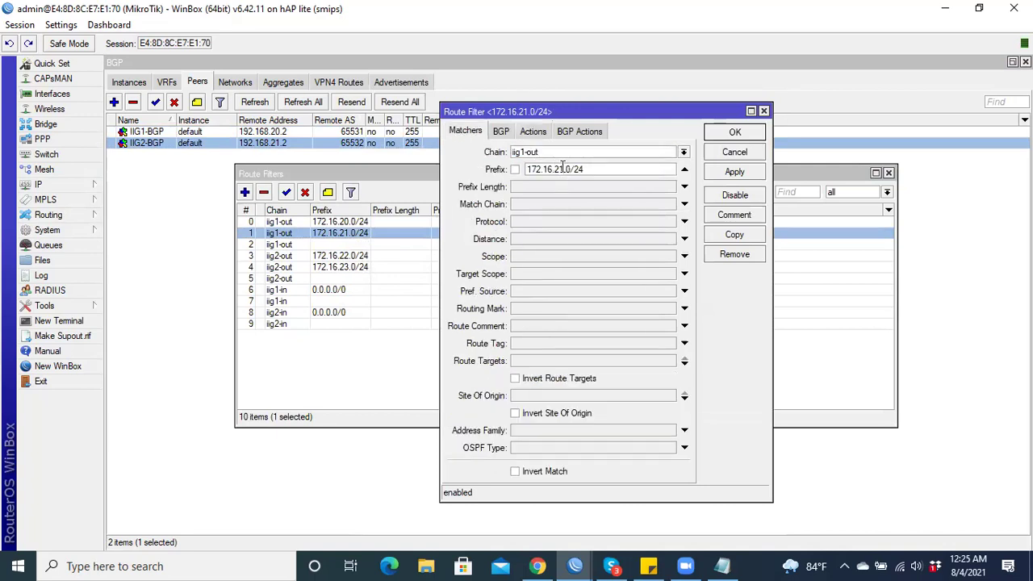
{"action": "left_click", "coordinate": [559, 169]}
{"action": "key", "text": "BackSpace"}
{"action": "type", "text": "2"}
{"action": "left_click", "coordinate": [732, 174]}
{"action": "left_click", "coordinate": [734, 132]}
- Set the first iig2-out accept rule's prefix to 172.16.21.0/24 and save the rule
{"action": "double_click", "coordinate": [360, 259]}
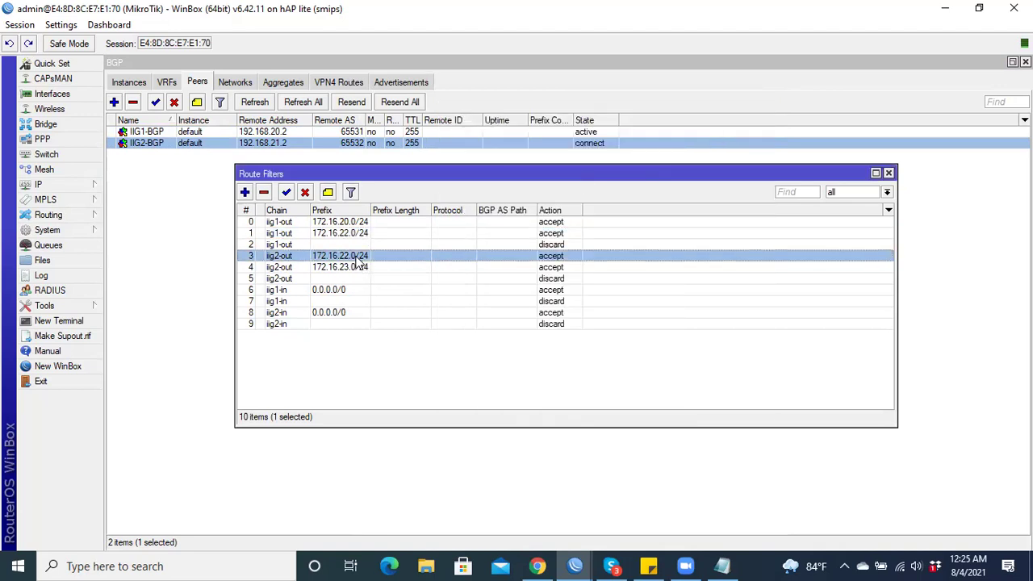
{"action": "left_click", "coordinate": [558, 168]}
{"action": "type", "text": "1"}
{"action": "left_click", "coordinate": [734, 171]}
{"action": "left_click", "coordinate": [734, 133]}
- Compare the prefixes accepted by the iig1-out chain with those accepted by the iig2-out chain
{"action": "left_click", "coordinate": [357, 223]}
{"action": "left_click", "coordinate": [360, 234]}
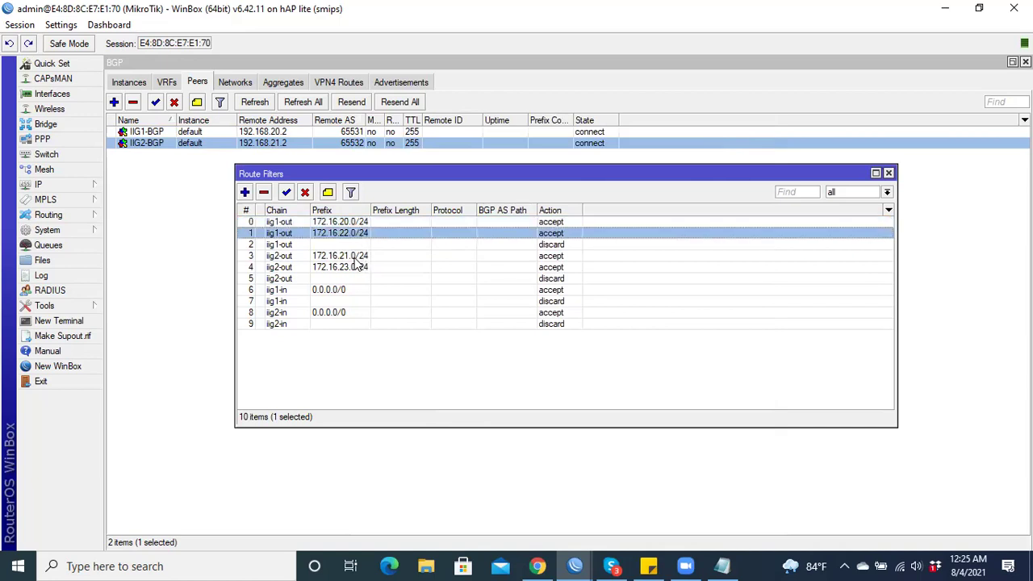
{"action": "left_click", "coordinate": [356, 257]}
{"action": "left_click", "coordinate": [361, 267]}
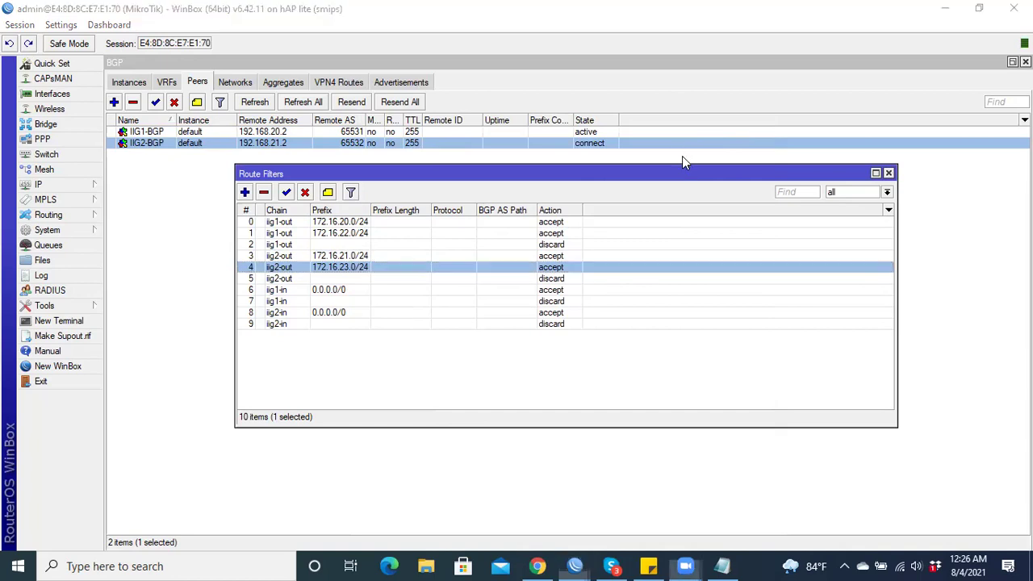
{"action": "left_click", "coordinate": [356, 257]}
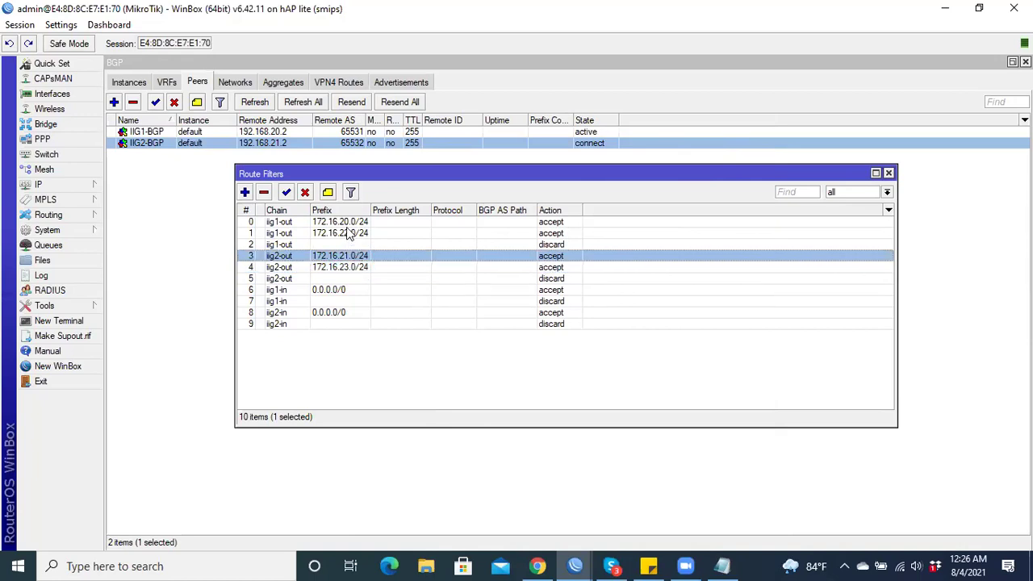
{"action": "left_click", "coordinate": [345, 223]}
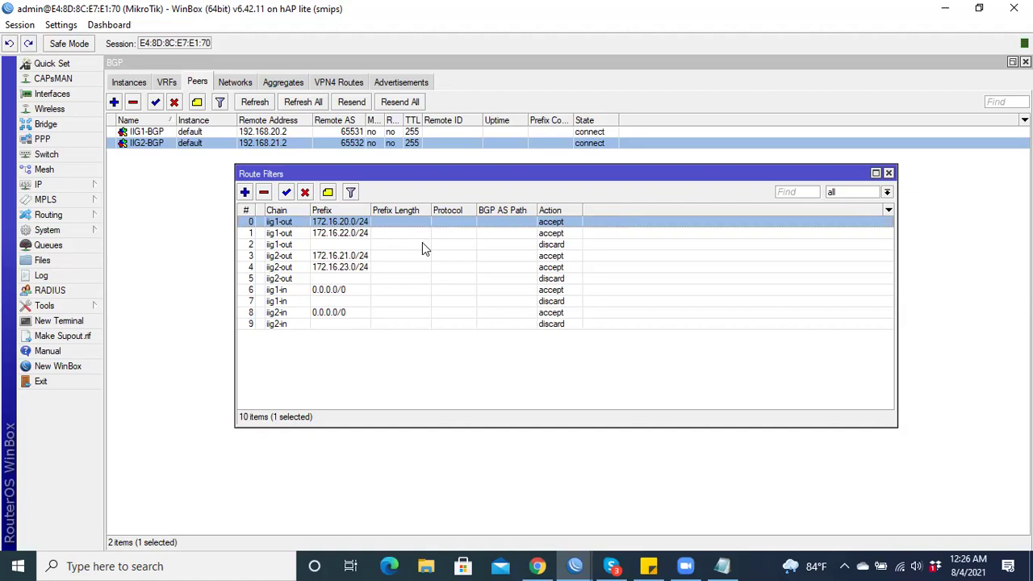
- Set the first iig1-out accept rule's prefix to 172.16.20.0/22 and save the rule
{"action": "double_click", "coordinate": [371, 222]}
{"action": "double_click", "coordinate": [579, 169]}
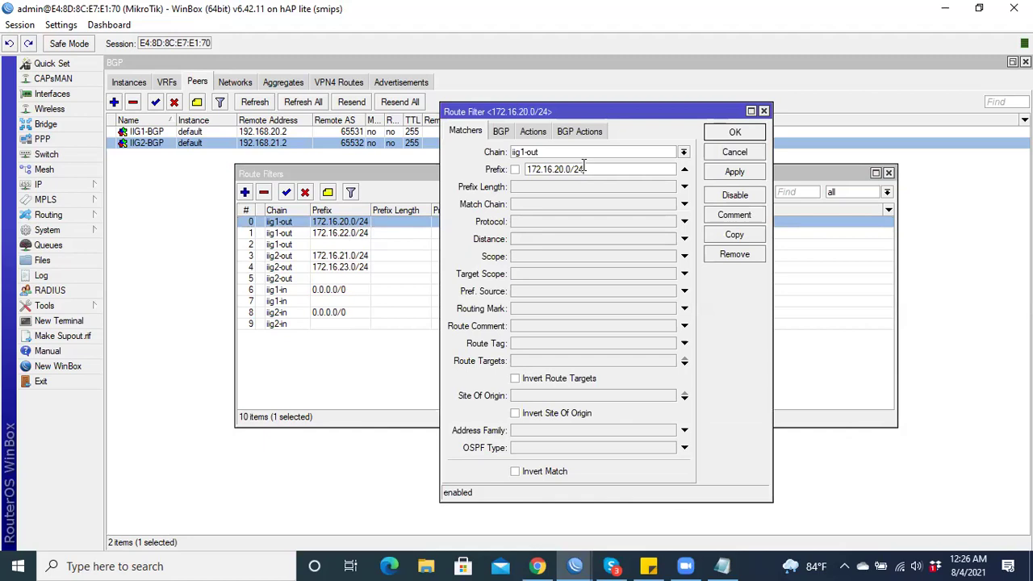
{"action": "type", "text": "2"}
{"action": "left_click", "coordinate": [733, 172]}
{"action": "left_click", "coordinate": [734, 133]}
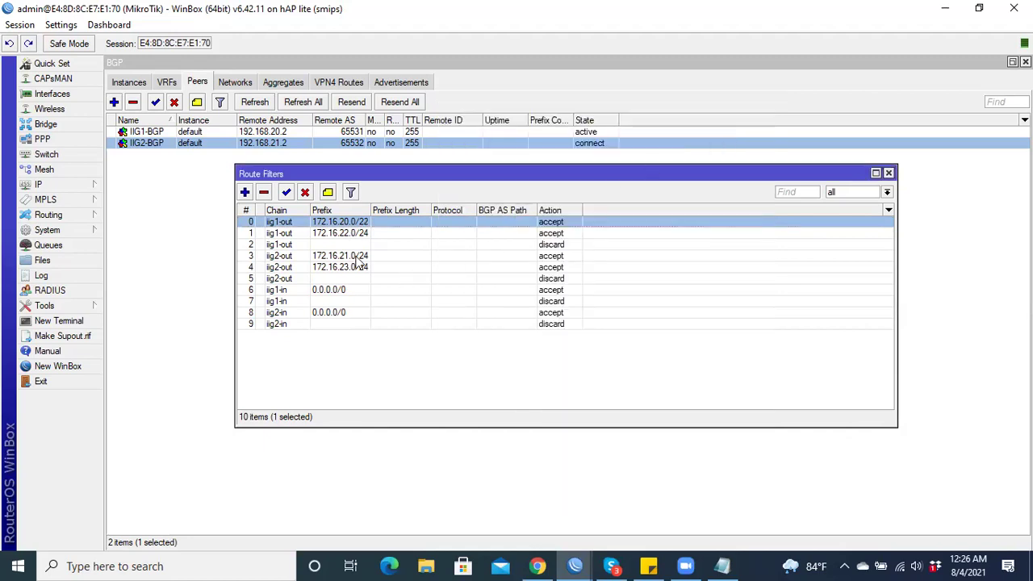
- Restore the first iig1-out accept rule's prefix to 172.16.20.0/24 and slightly widen the list's Prefix column
{"action": "double_click", "coordinate": [357, 225]}
{"action": "left_click", "coordinate": [579, 168]}
{"action": "left_click_drag", "start_coordinate": [580, 168], "coordinate": [604, 169]}
{"action": "type", "text": "4"}
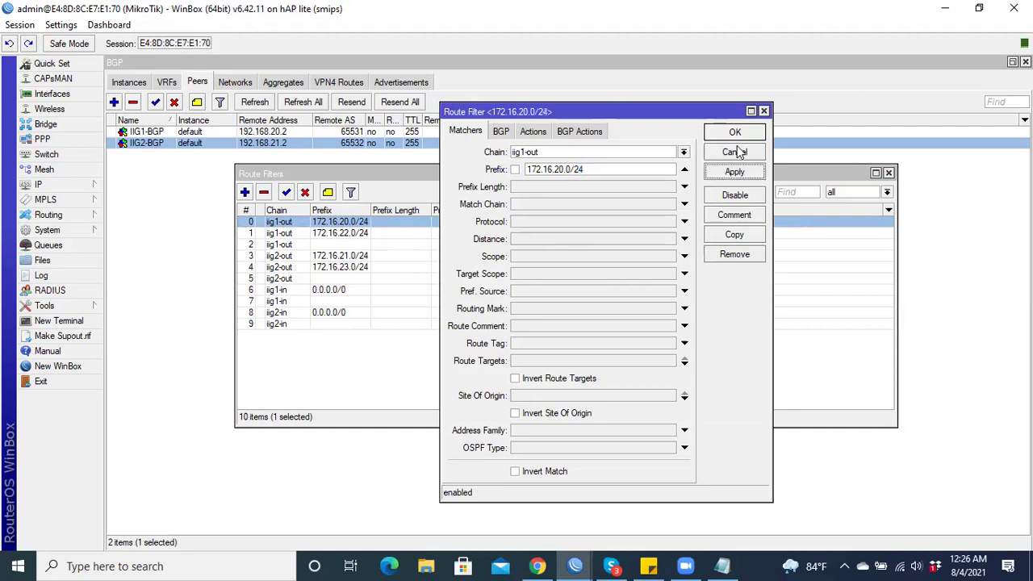
{"action": "left_click", "coordinate": [735, 131]}
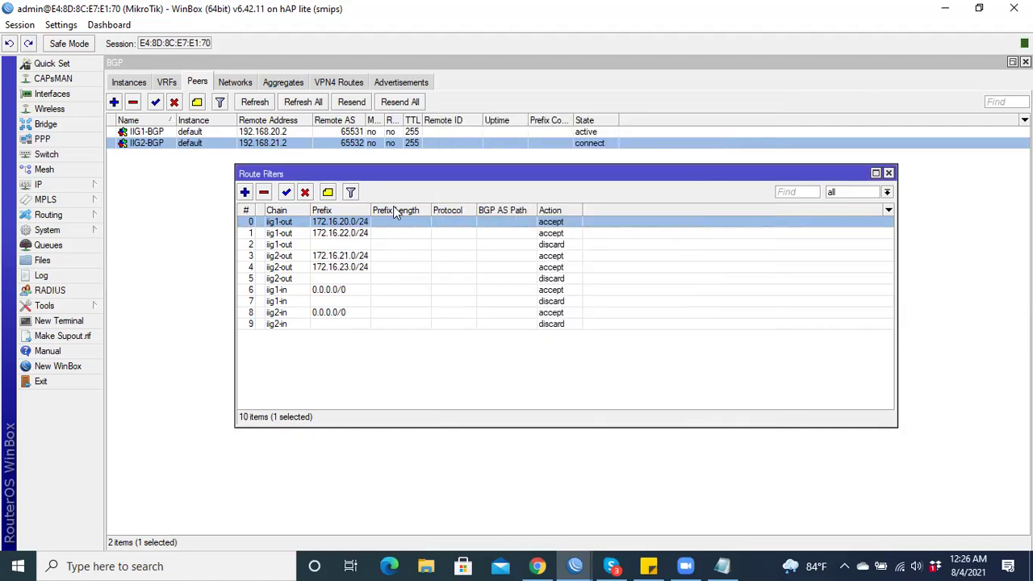
{"action": "left_click_drag", "start_coordinate": [372, 209], "coordinate": [378, 209]}
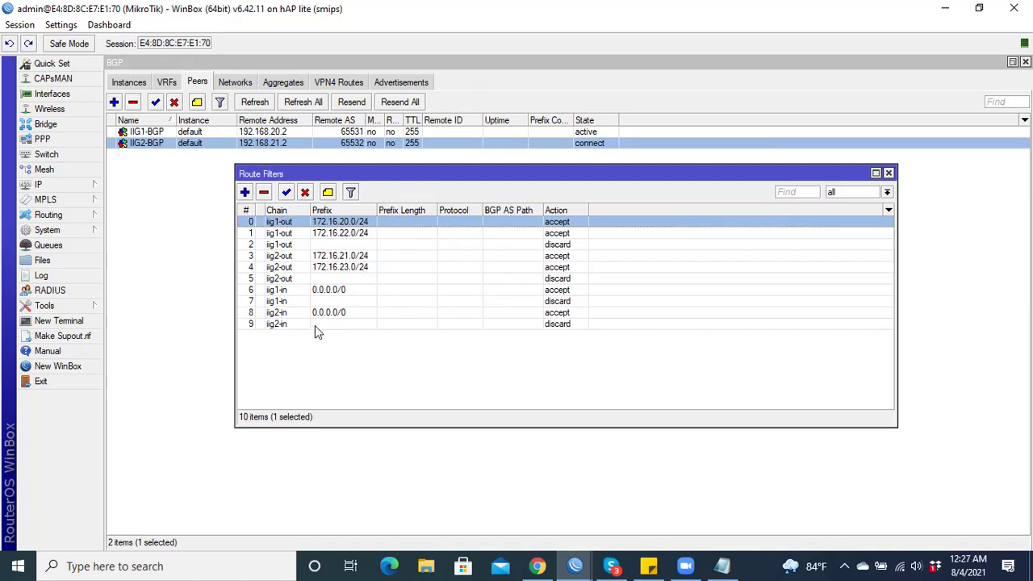
- Set BGP Prepend to 3 in the BGP actions of the iig1-out 172.16.20.0/24 rule and save it
{"action": "double_click", "coordinate": [353, 224]}
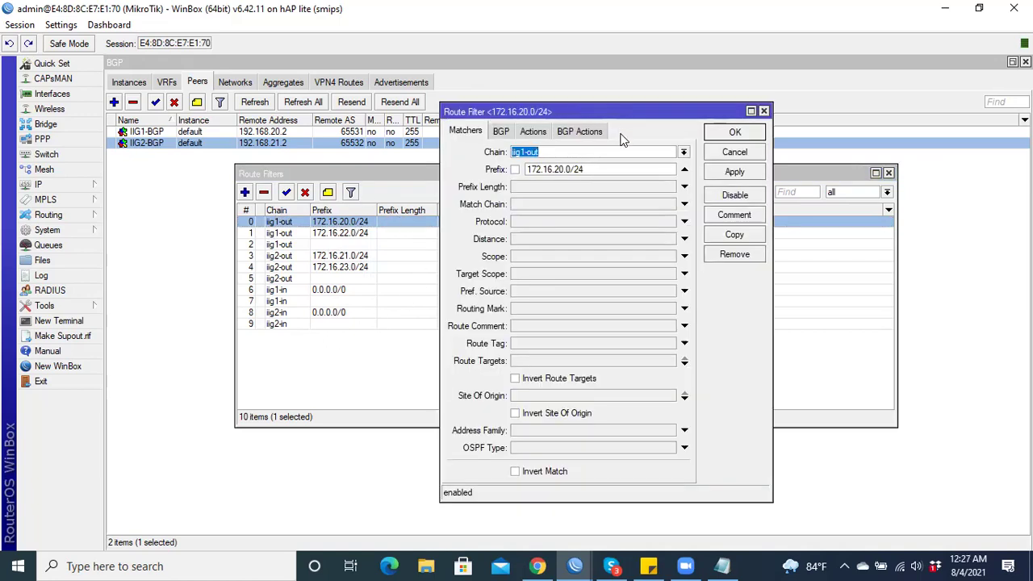
{"action": "left_click", "coordinate": [575, 130]}
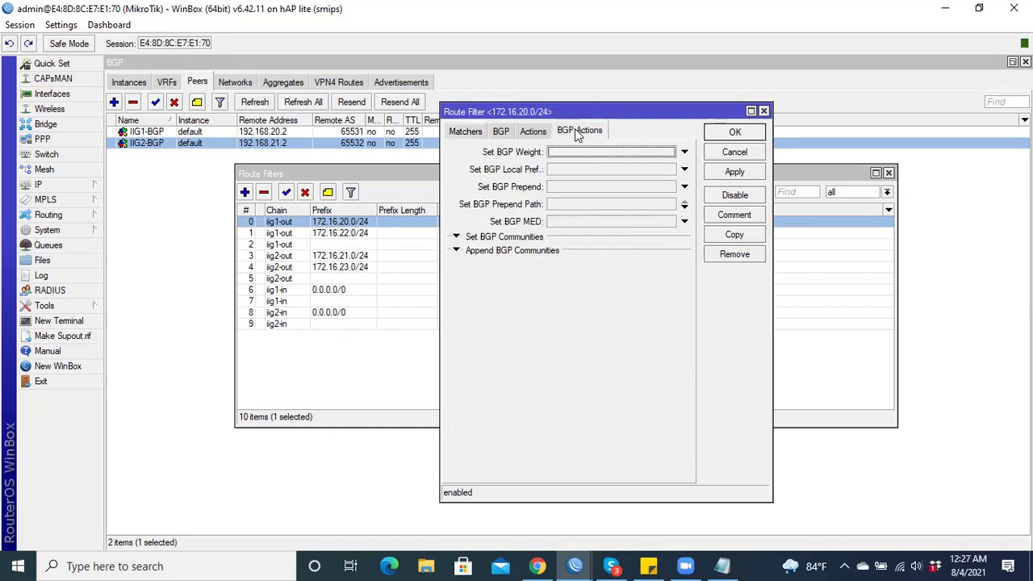
{"action": "left_click", "coordinate": [534, 130]}
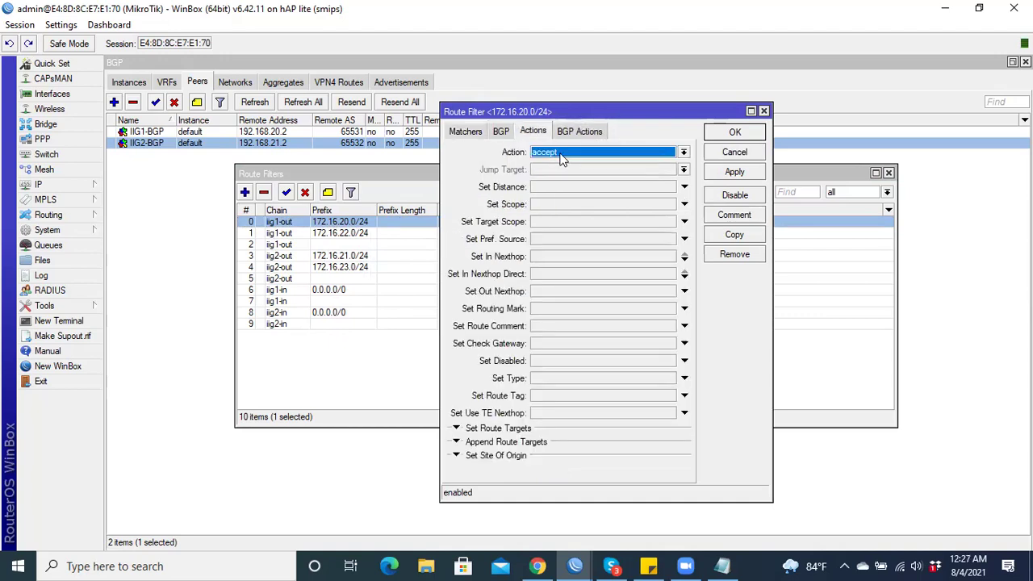
{"action": "left_click", "coordinate": [576, 131]}
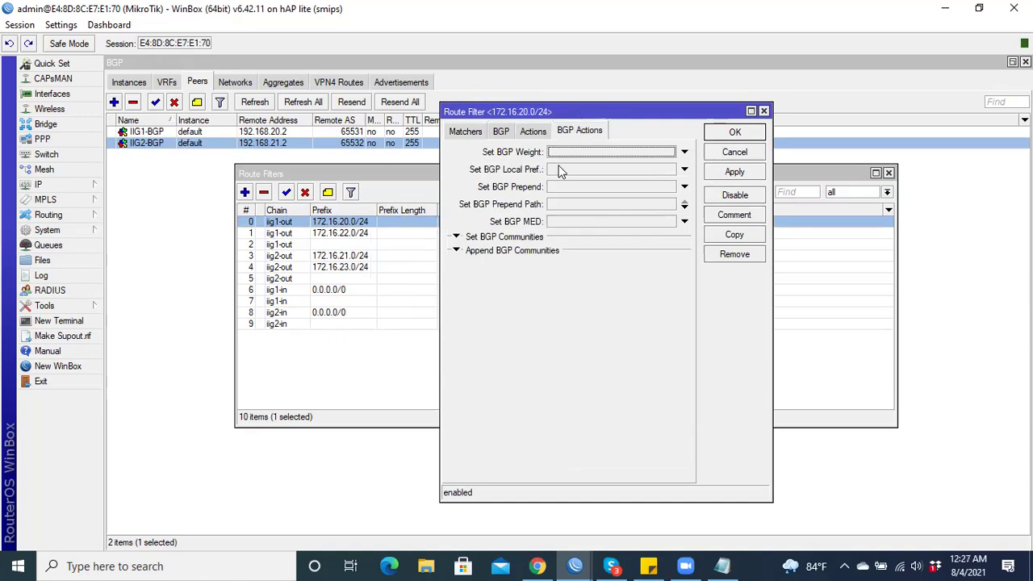
{"action": "left_click", "coordinate": [581, 187]}
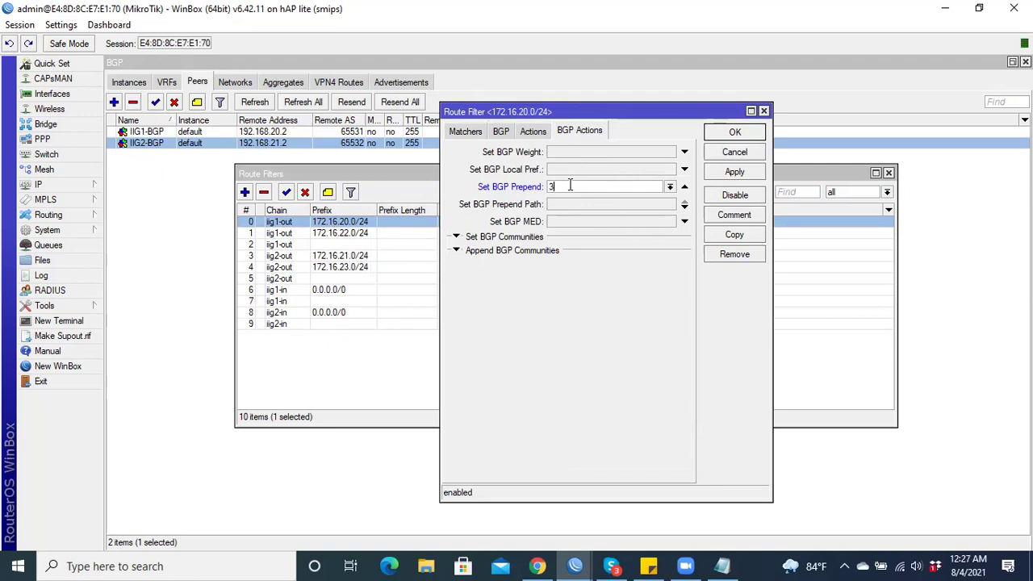
{"action": "left_click", "coordinate": [734, 173]}
{"action": "left_click", "coordinate": [734, 133]}
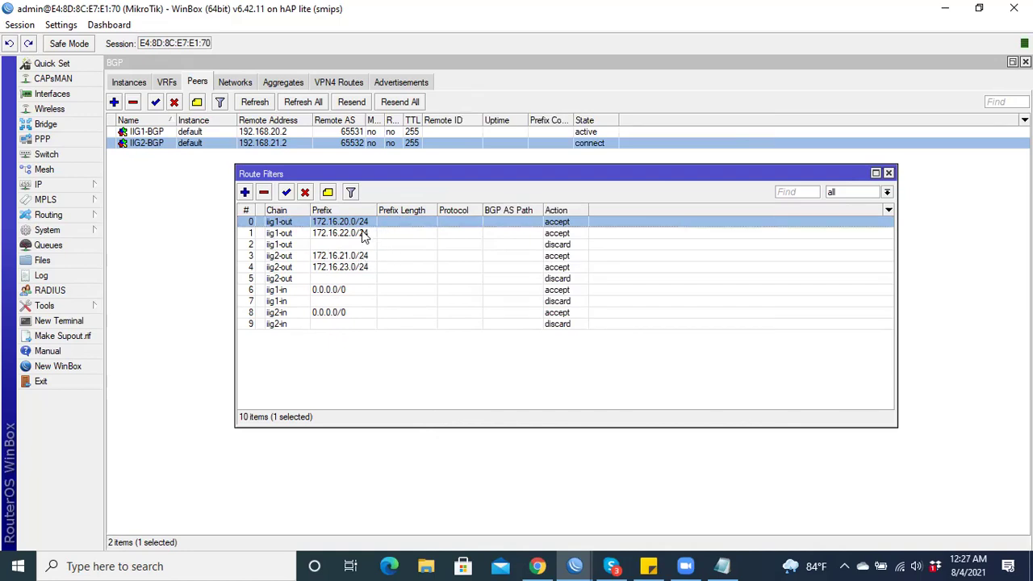
- Show the Set BGP Prepend column in the route filter list
{"action": "left_click", "coordinate": [888, 210]}
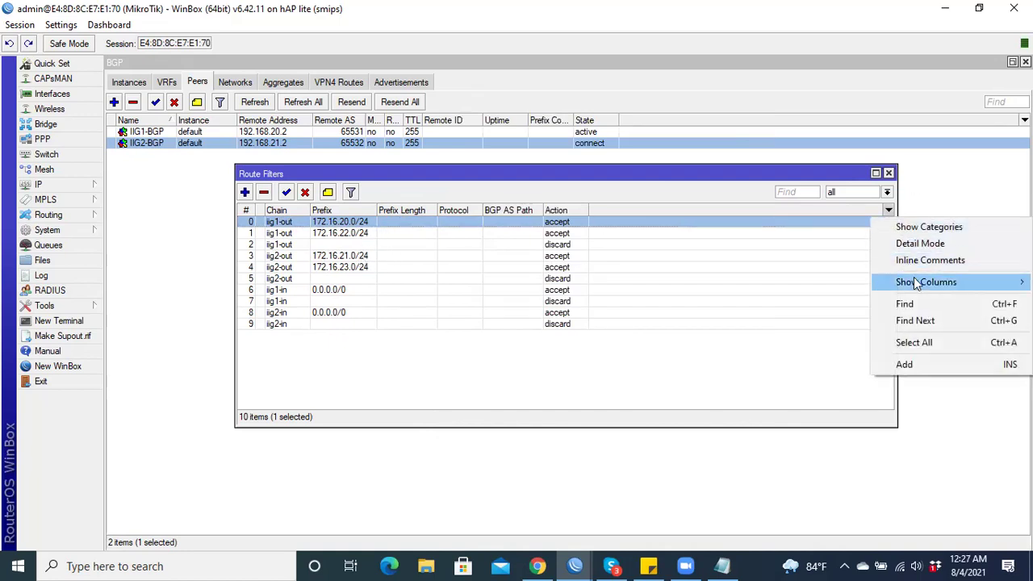
{"action": "mouse_move", "coordinate": [917, 283]}
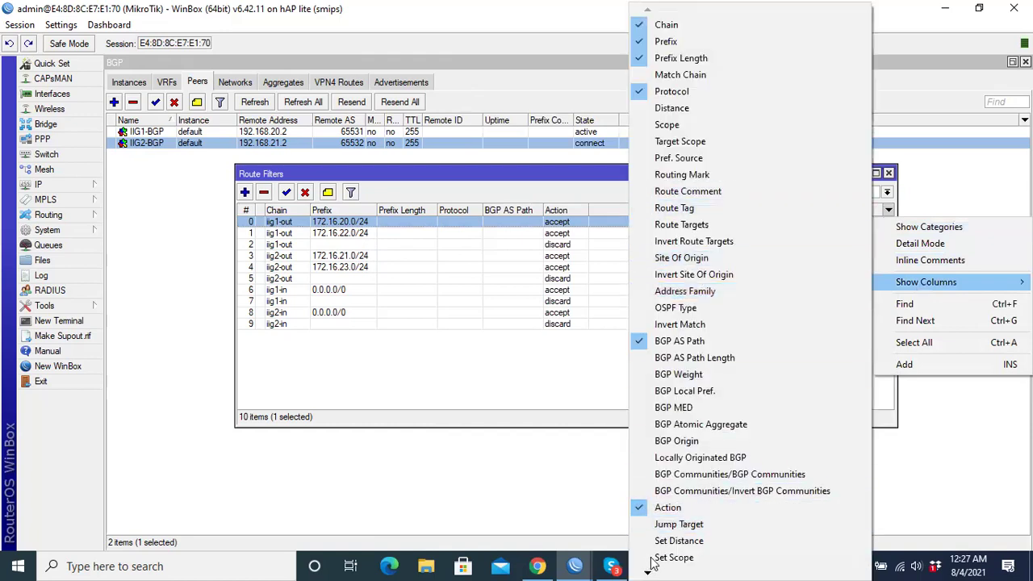
{"action": "mouse_move", "coordinate": [651, 567]}
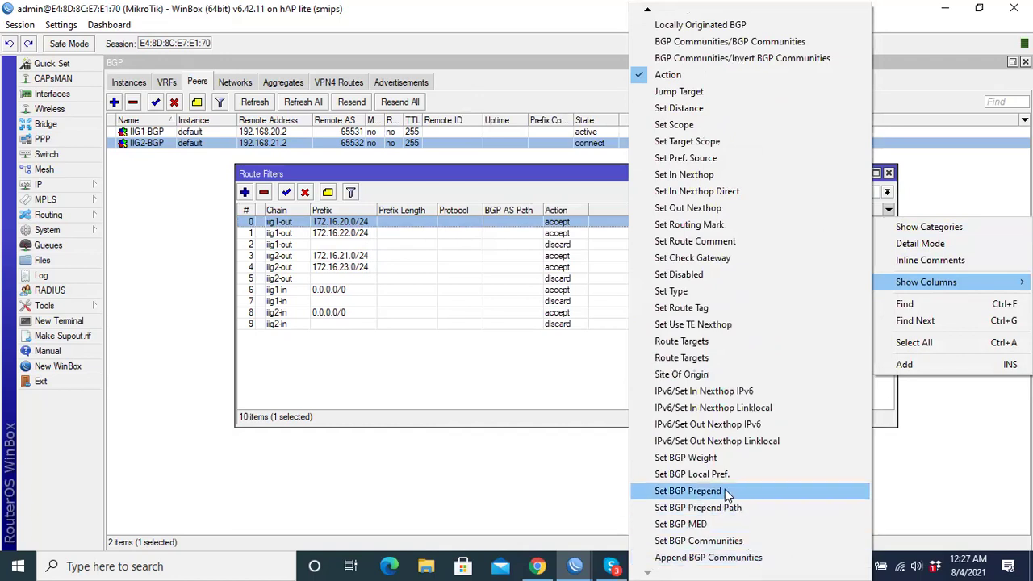
{"action": "left_click", "coordinate": [688, 490]}
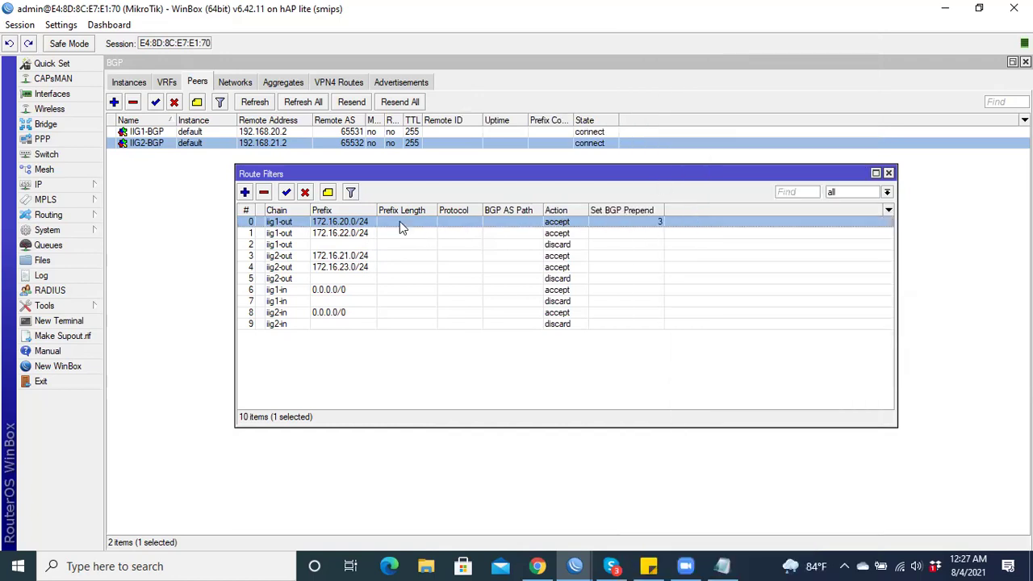
- Clear the BGP Prepend value from the iig1-out 172.16.20.0/24 rule and save it
{"action": "double_click", "coordinate": [656, 225]}
{"action": "left_click", "coordinate": [684, 186]}
{"action": "left_click", "coordinate": [727, 174]}
{"action": "left_click", "coordinate": [730, 132]}
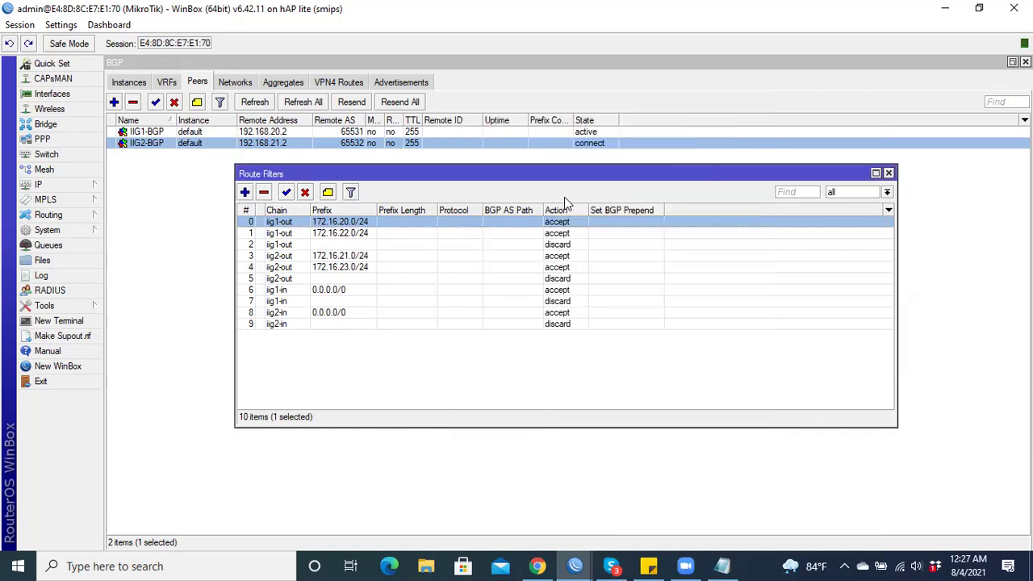
- Copy the iig1-out 172.16.20.0/24 accept rule into a new iig1-out rule with prefix 172.16.21.0/24 and save it
{"action": "double_click", "coordinate": [355, 223]}
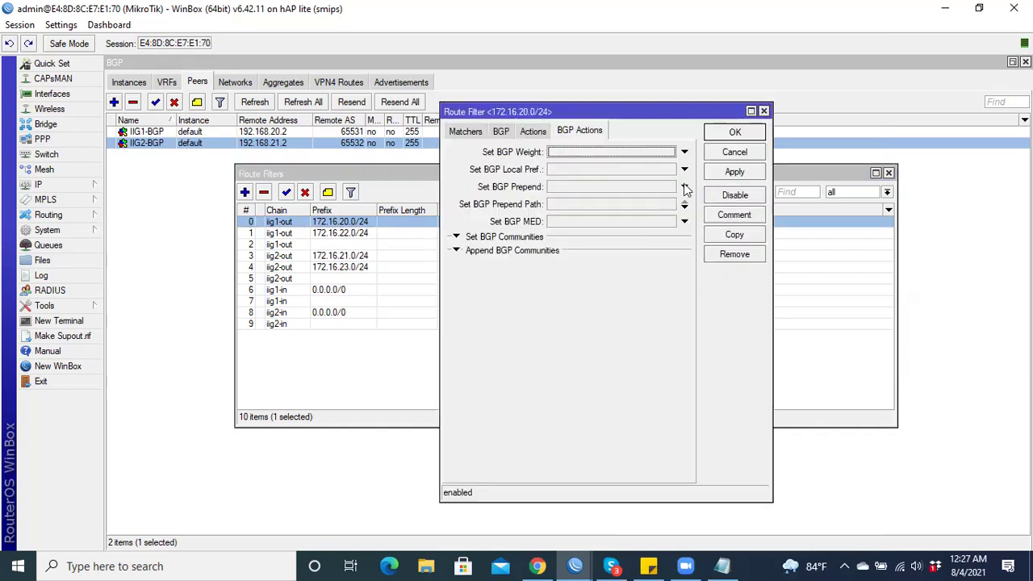
{"action": "left_click", "coordinate": [734, 235]}
{"action": "left_click", "coordinate": [492, 151]}
{"action": "left_click", "coordinate": [580, 187]}
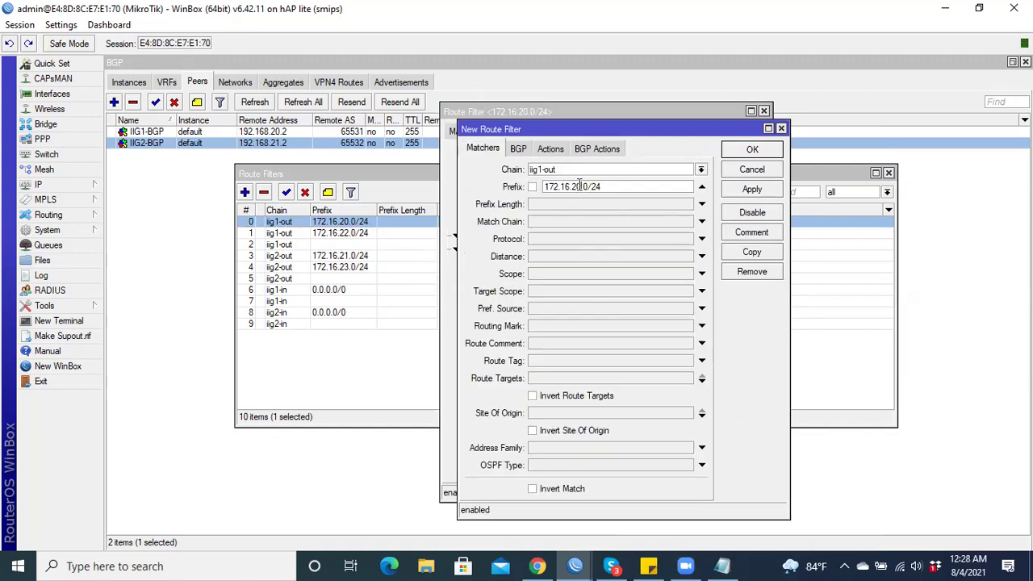
{"action": "type", "text": "1"}
{"action": "left_click", "coordinate": [752, 189]}
{"action": "left_click", "coordinate": [752, 149]}
{"action": "left_click", "coordinate": [763, 112]}
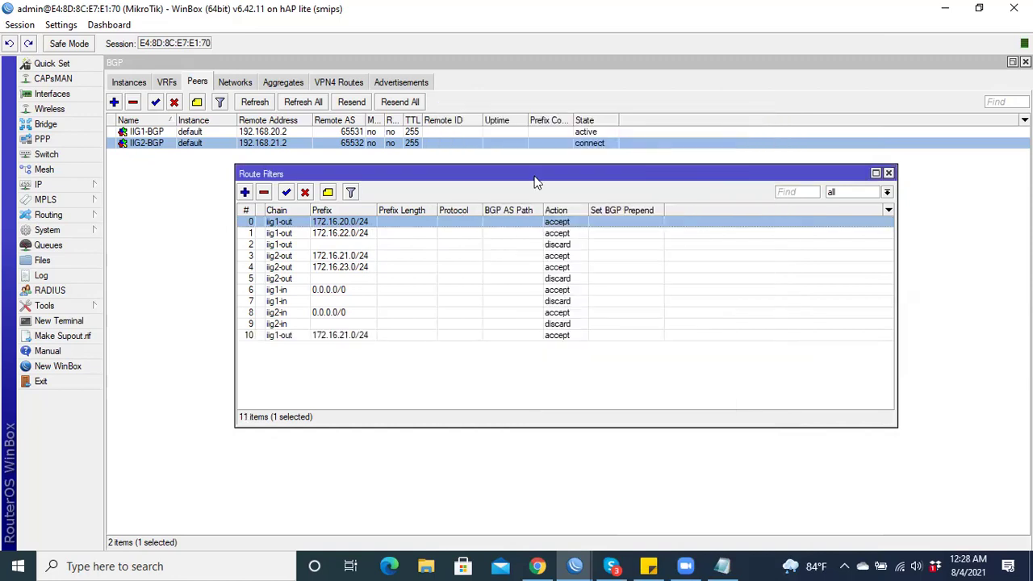
- Copy the iig1-out 172.16.22.0/24 accept rule into a new iig1-out rule with prefix 172.16.23.0/24 and save it
{"action": "double_click", "coordinate": [360, 233]}
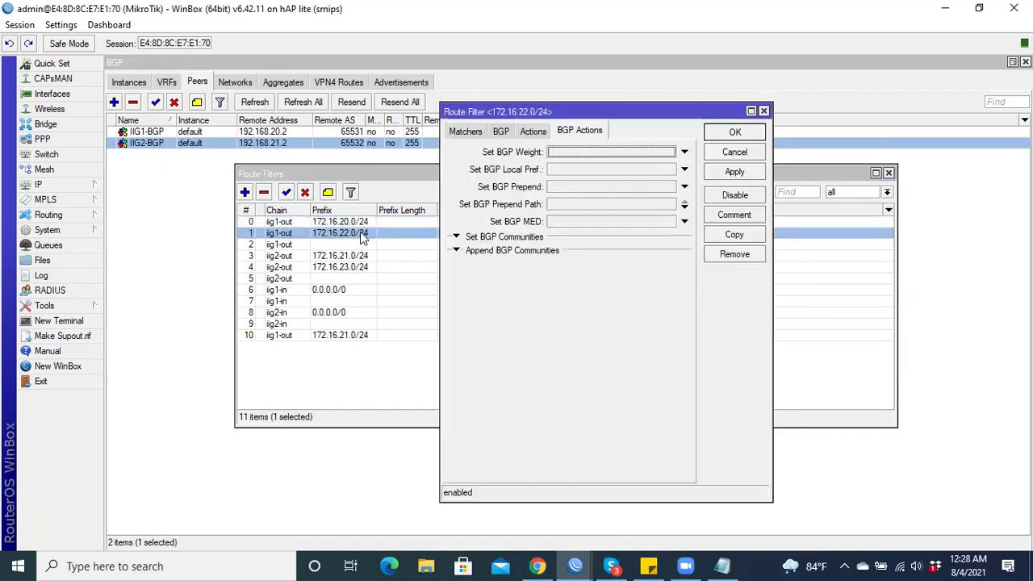
{"action": "left_click", "coordinate": [714, 234]}
{"action": "left_click", "coordinate": [577, 186]}
{"action": "left_click", "coordinate": [752, 189]}
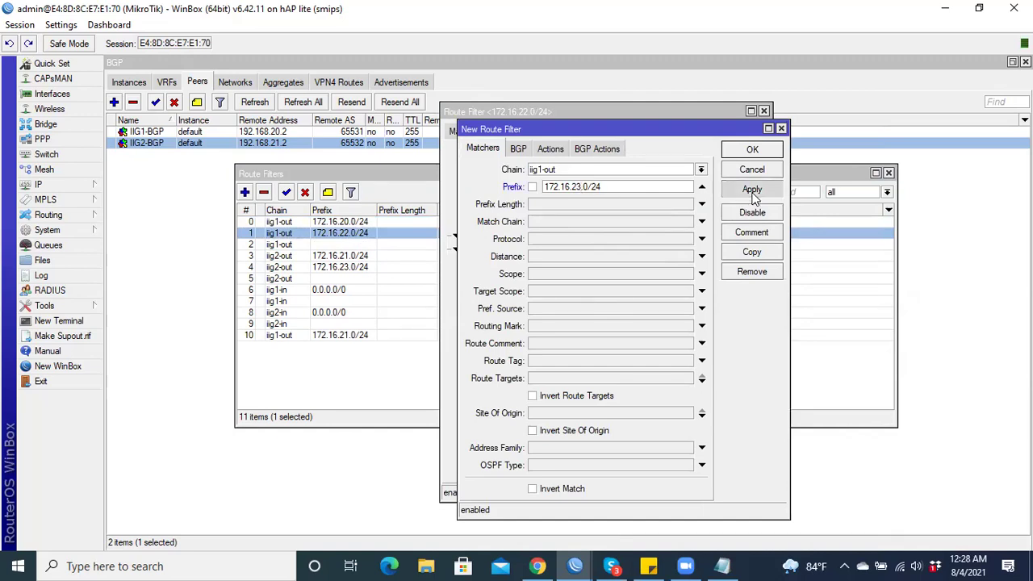
{"action": "left_click", "coordinate": [752, 149]}
{"action": "left_click", "coordinate": [763, 111]}
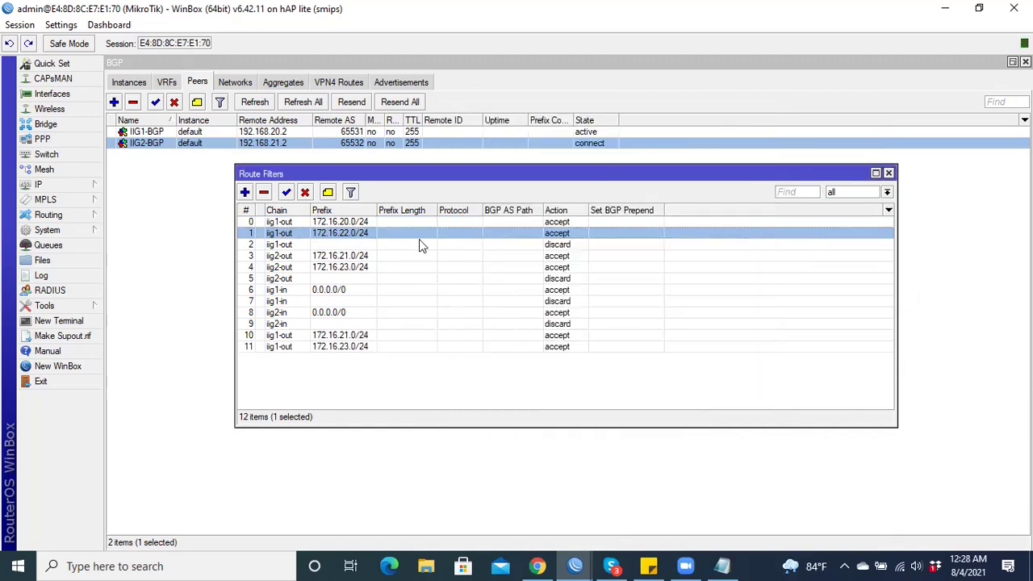
- Copy the iig2-out 172.16.21.0/24 accept rule into a new iig2-out rule with prefix 172.16.20.0/24 and save it
{"action": "double_click", "coordinate": [404, 256]}
{"action": "left_click", "coordinate": [755, 232]}
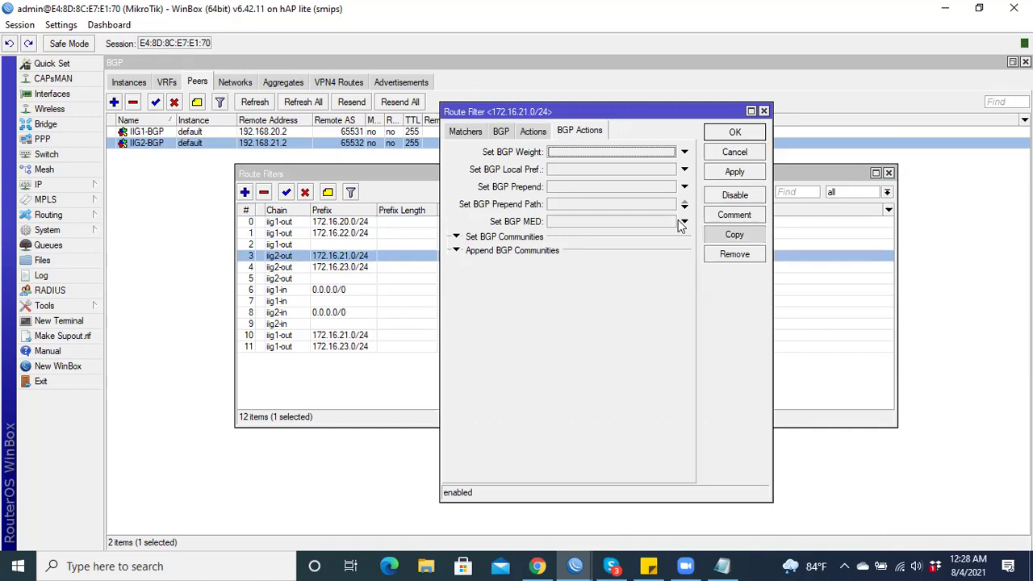
{"action": "left_click", "coordinate": [578, 186]}
{"action": "key", "text": "BackSpace"}
{"action": "type", "text": "0"}
{"action": "left_click", "coordinate": [752, 189]}
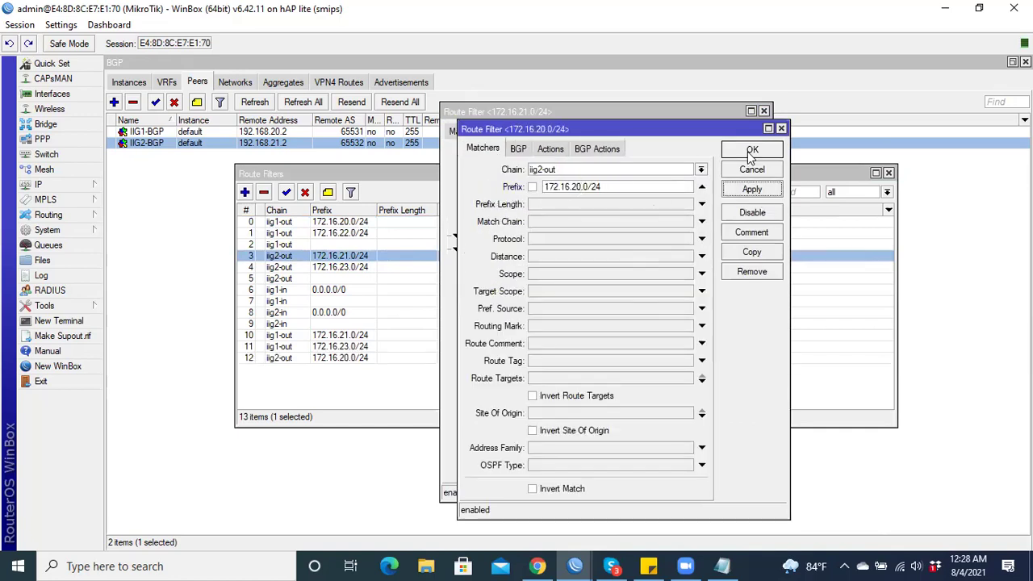
{"action": "left_click", "coordinate": [752, 150]}
{"action": "left_click", "coordinate": [764, 111]}
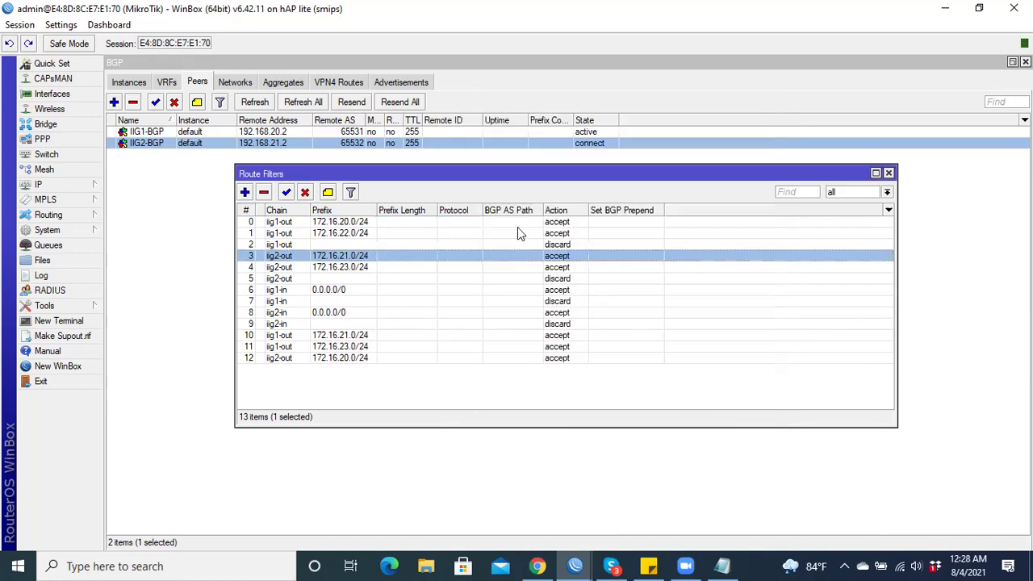
- Copy the iig2-out 172.16.23.0/24 accept rule into a new iig2-out rule with prefix 172.16.22.0/24 and save it
{"action": "double_click", "coordinate": [347, 267]}
{"action": "left_click", "coordinate": [742, 234]}
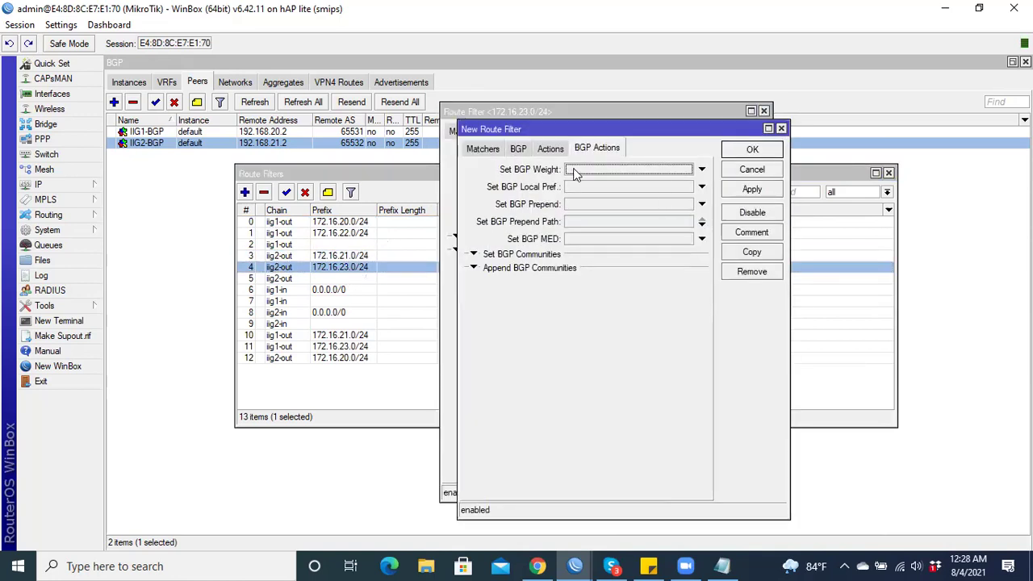
{"action": "left_click", "coordinate": [481, 149]}
{"action": "left_click_drag", "start_coordinate": [581, 186], "coordinate": [575, 186]}
{"action": "type", "text": "2"}
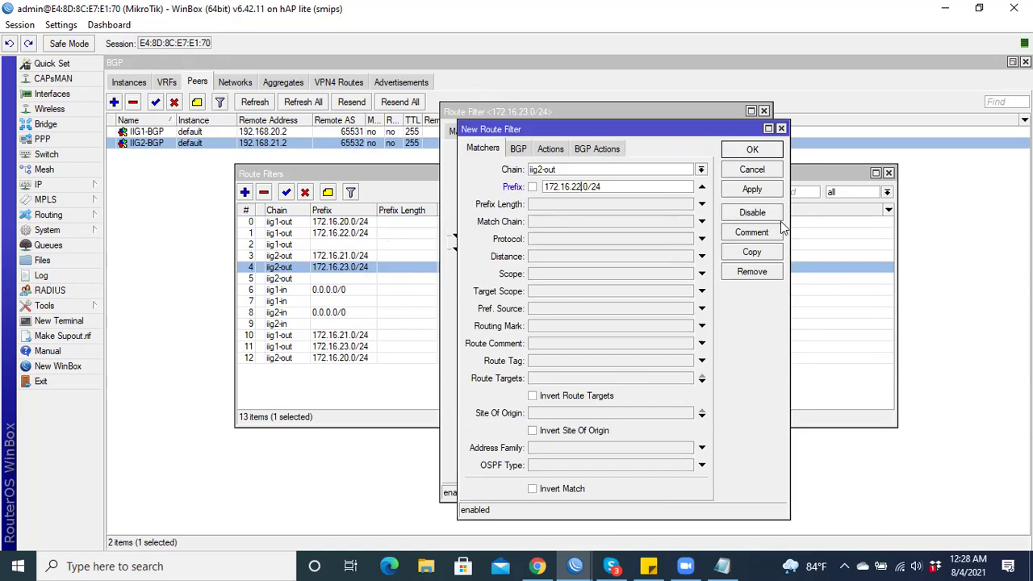
{"action": "left_click", "coordinate": [759, 188]}
{"action": "left_click", "coordinate": [754, 150]}
{"action": "left_click", "coordinate": [762, 113]}
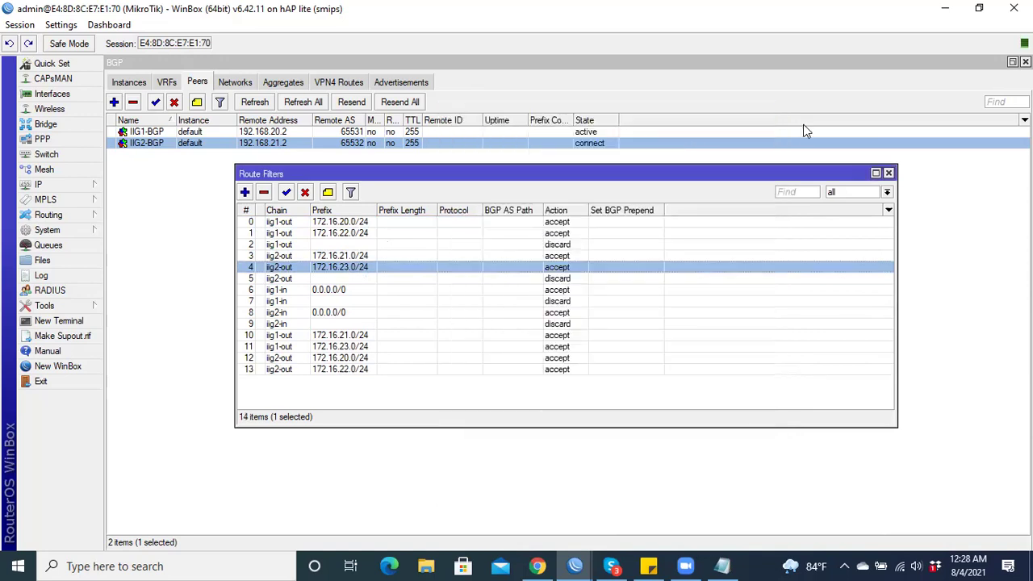
- Reopen the route filter list and reorder the iig2-out accept rules in ascending prefix order from 172.16.20.0/24 to 172.16.23.0/24, above the discard rule
{"action": "left_click", "coordinate": [887, 172]}
{"action": "left_click", "coordinate": [49, 216]}
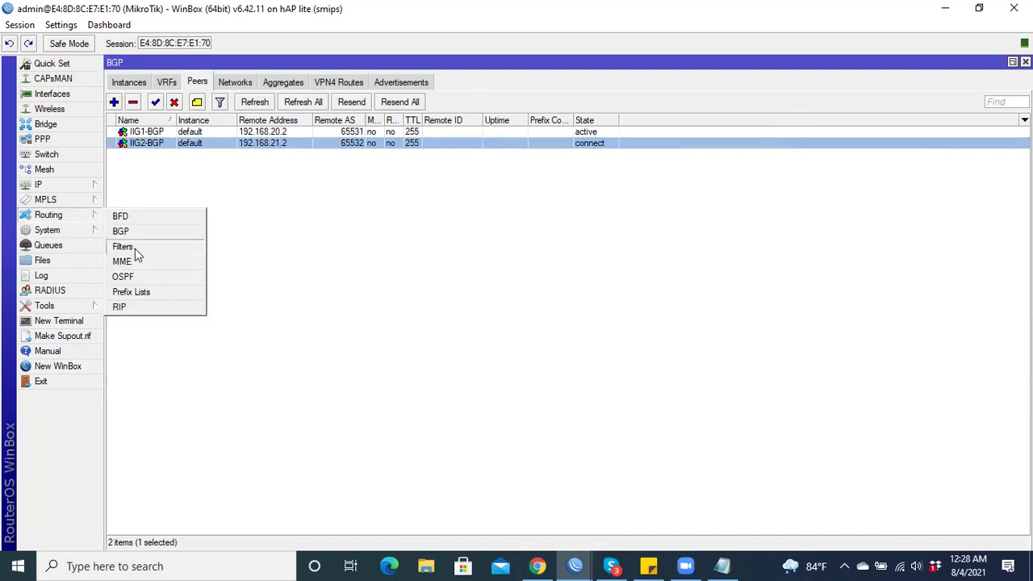
{"action": "left_click", "coordinate": [135, 247]}
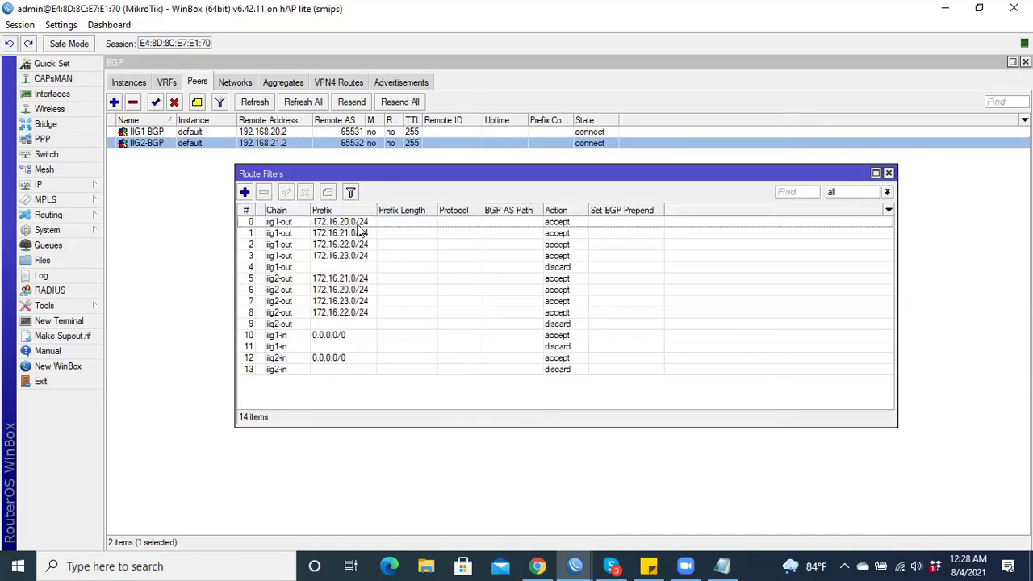
{"action": "mouse_move", "coordinate": [361, 290]}
{"action": "left_mouse_down"}
{"action": "mouse_move", "coordinate": [355, 282]}
{"action": "mouse_move", "coordinate": [357, 318]}
{"action": "mouse_move", "coordinate": [361, 301]}
{"action": "left_mouse_up"}
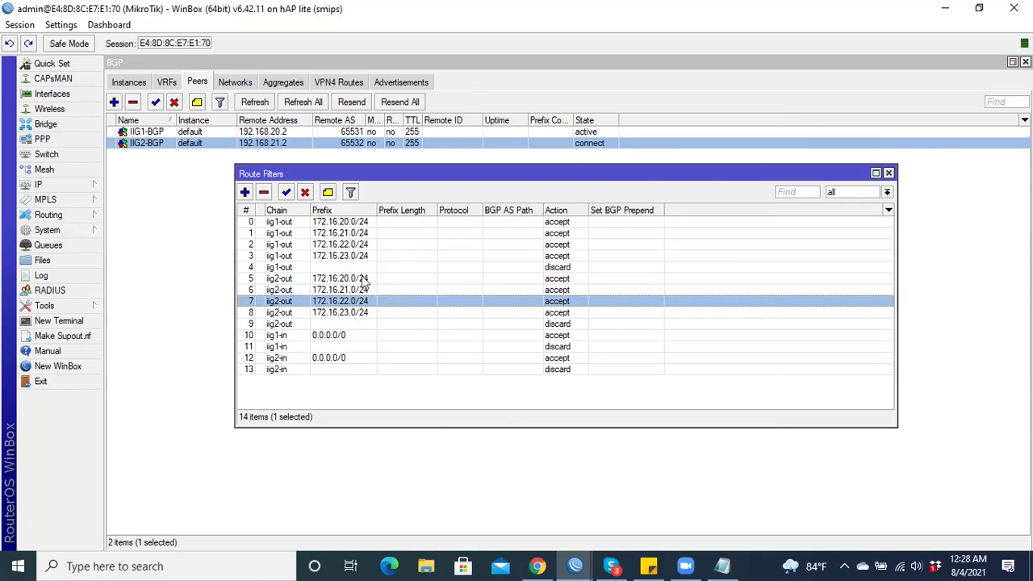
{"action": "left_click", "coordinate": [363, 280]}
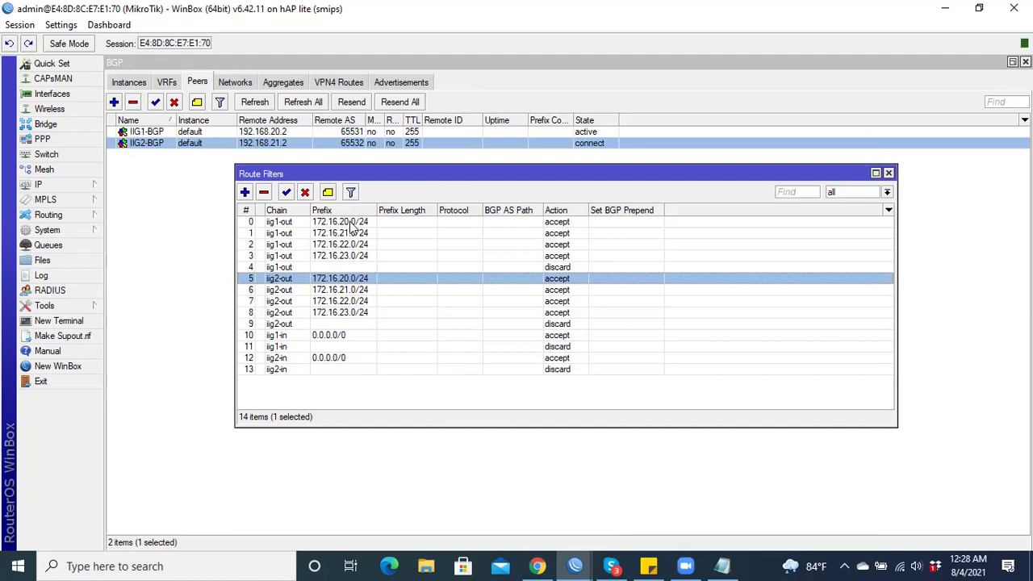
{"action": "left_click", "coordinate": [350, 223]}
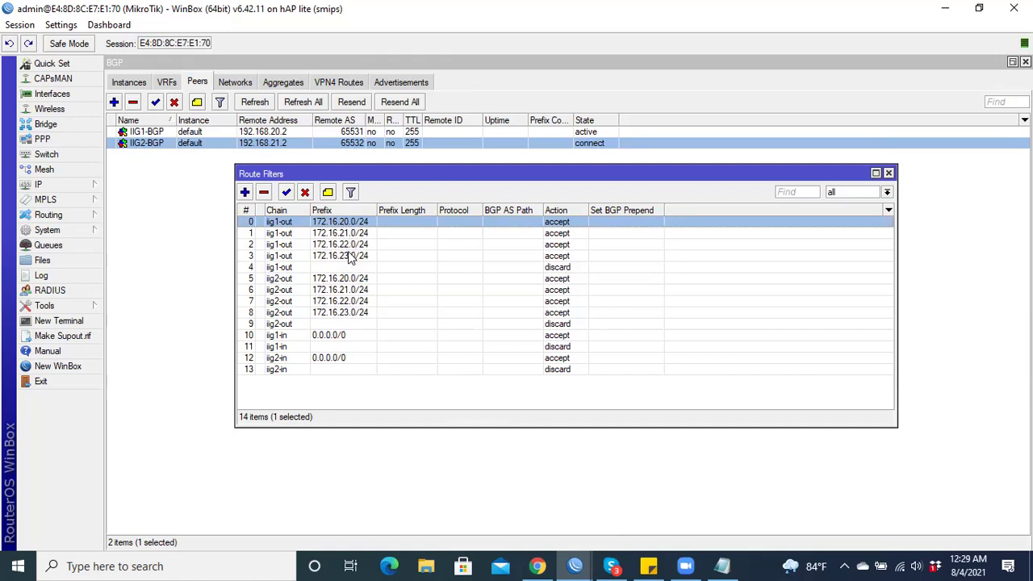
{"action": "left_click", "coordinate": [349, 234]}
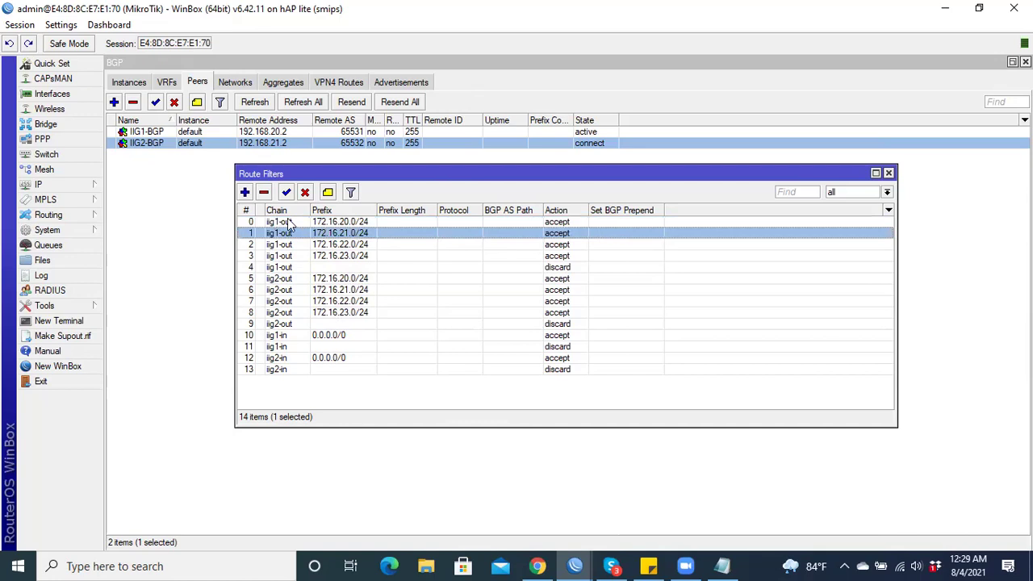
{"action": "double_click", "coordinate": [348, 224]}
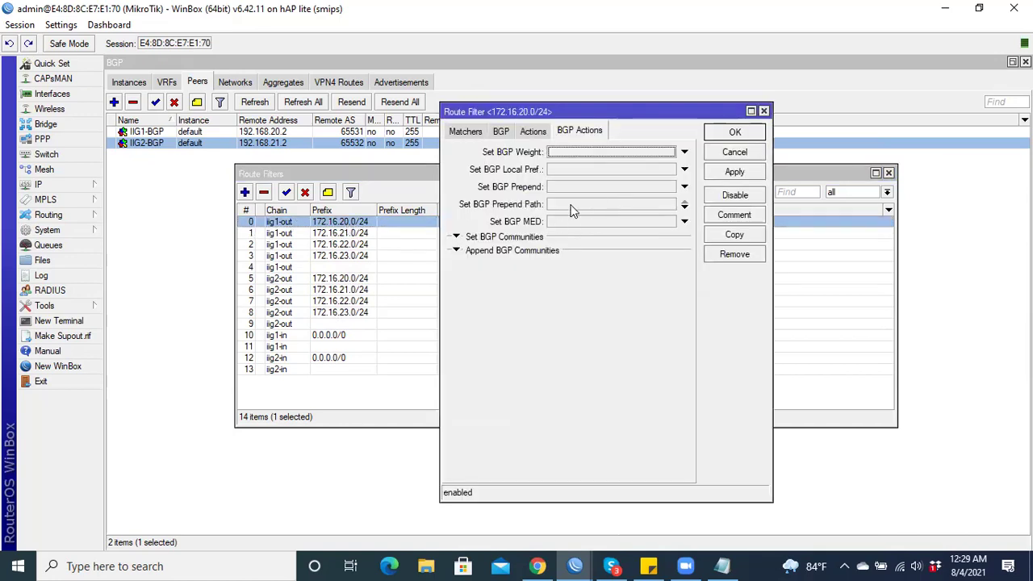
{"action": "left_click", "coordinate": [764, 111]}
{"action": "left_click", "coordinate": [362, 234]}
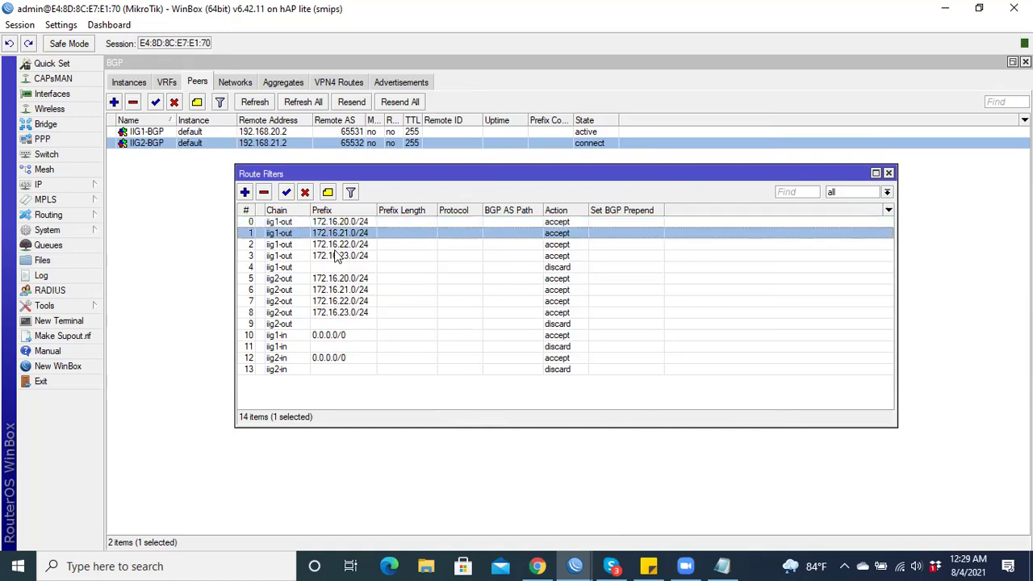
- Set BGP Prepend to 3 on the iig1-out accept rules for 172.16.22.0/24 and 172.16.23.0/24, saving each rule
{"action": "double_click", "coordinate": [342, 244]}
{"action": "left_click", "coordinate": [569, 186]}
{"action": "type", "text": "2"}
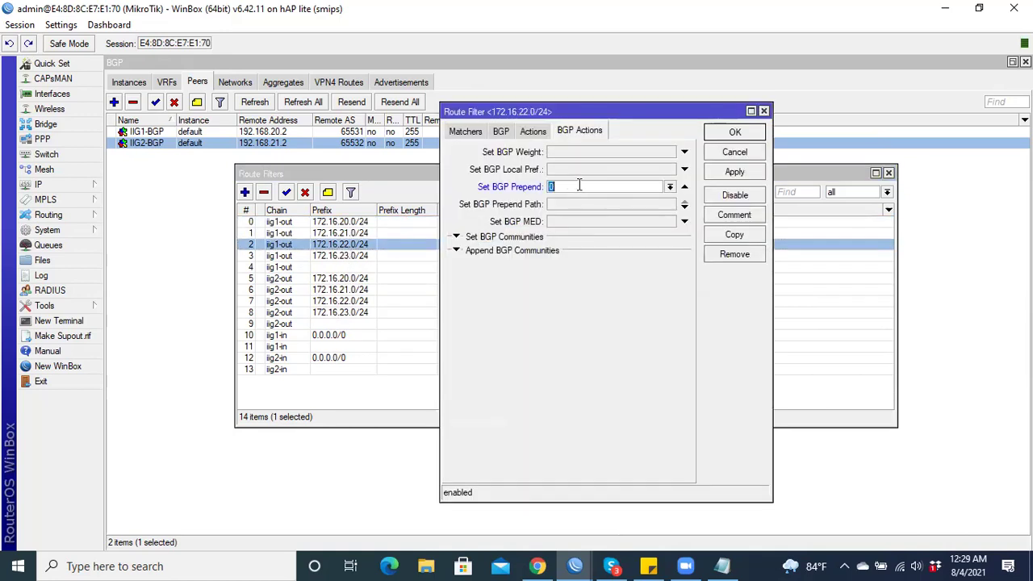
{"action": "key", "text": "BackSpace"}
{"action": "type", "text": "3"}
{"action": "left_click", "coordinate": [733, 132]}
{"action": "double_click", "coordinate": [360, 255]}
{"action": "left_click", "coordinate": [572, 186]}
{"action": "type", "text": "3"}
{"action": "left_click", "coordinate": [735, 132]}
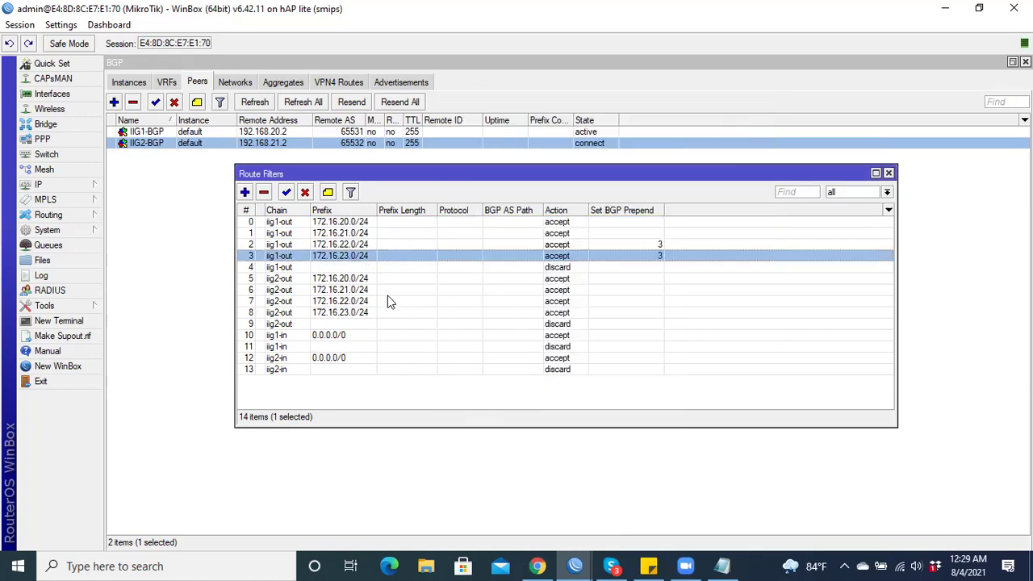
- Review the iig1-out prepend settings against the iig2-out rules for 172.16.22.0/24 and 172.16.23.0/24, and the iig1-out rules for the other two prefixes
{"action": "left_click", "coordinate": [361, 247]}
{"action": "left_click", "coordinate": [362, 258]}
{"action": "left_click", "coordinate": [359, 247]}
{"action": "left_click", "coordinate": [358, 256]}
{"action": "left_click", "coordinate": [360, 301]}
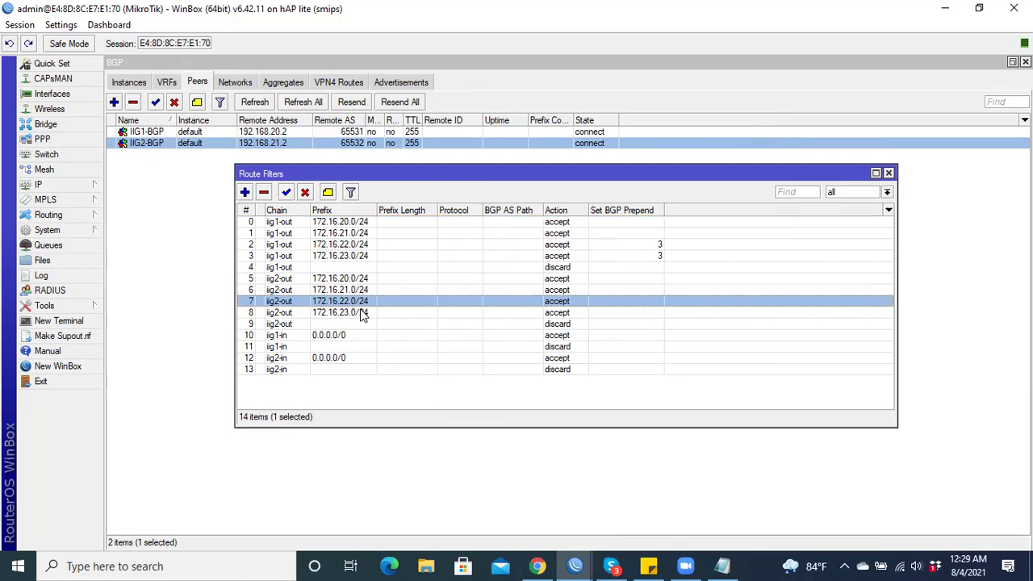
{"action": "left_click", "coordinate": [361, 314]}
{"action": "left_click", "coordinate": [359, 223]}
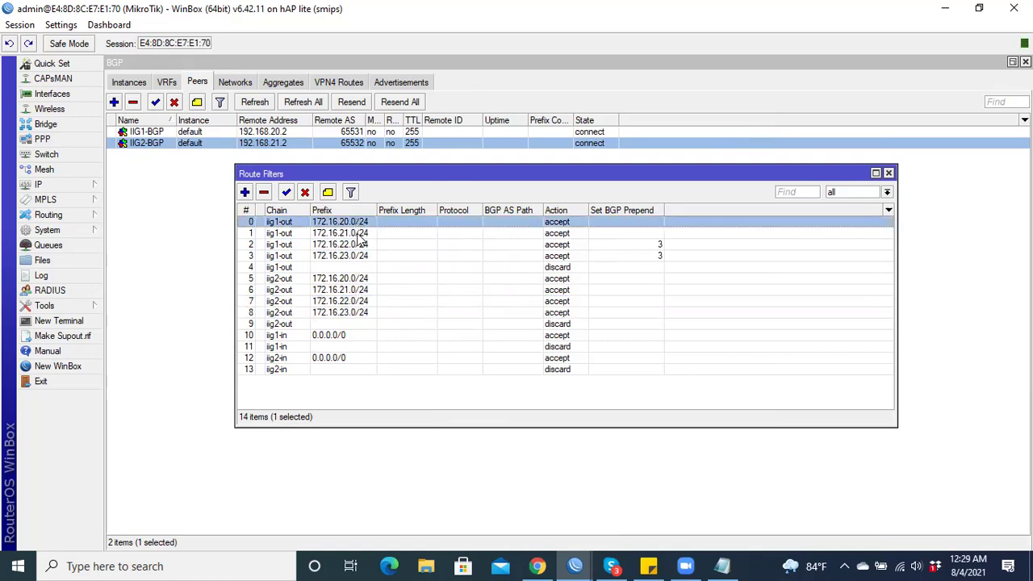
{"action": "left_click", "coordinate": [360, 233]}
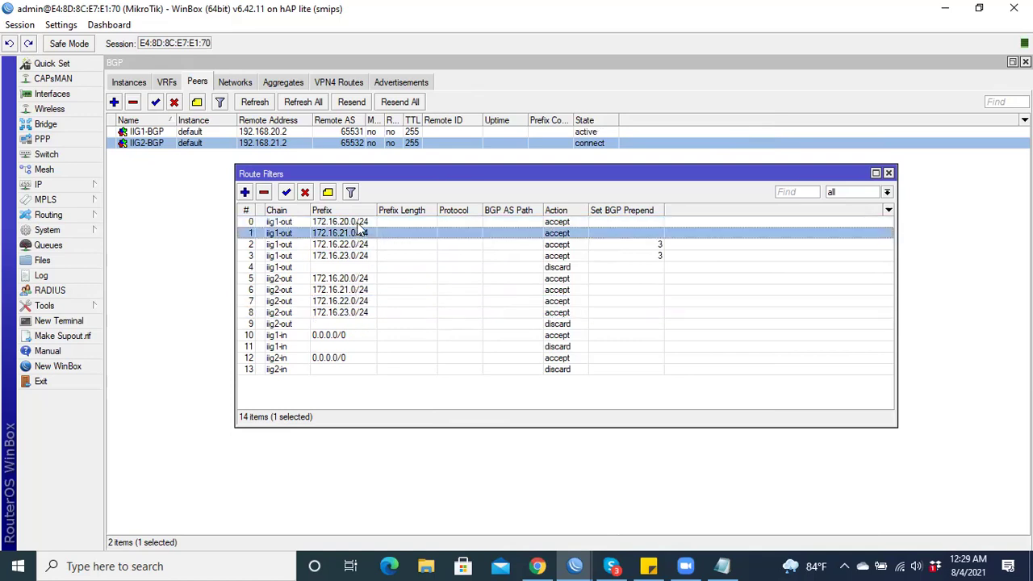
- Set BGP Prepend to 3 on the iig2-out accept rules for 172.16.20.0/24 and 172.16.21.0/24, saving each rule
{"action": "double_click", "coordinate": [360, 278]}
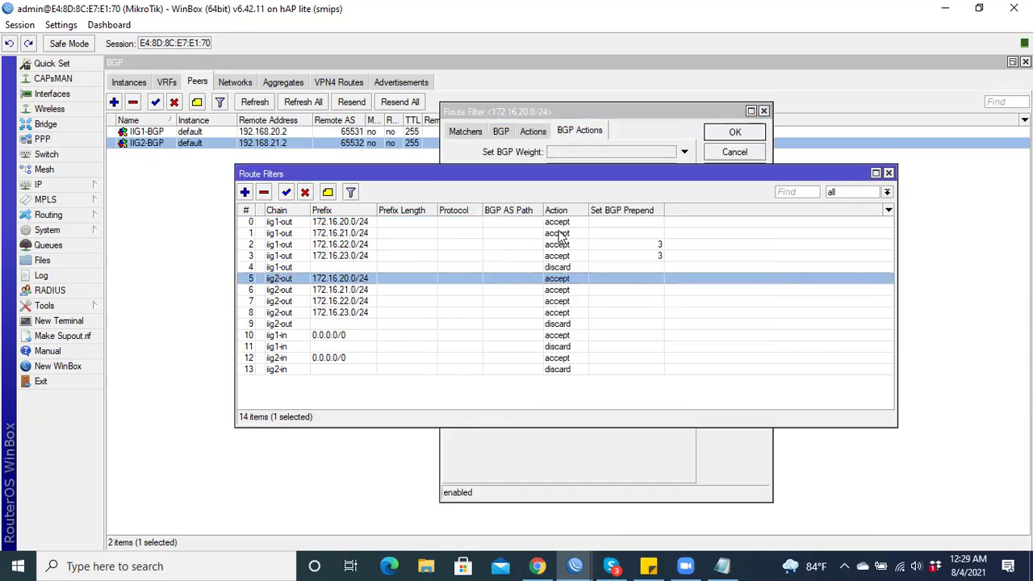
{"action": "double_click", "coordinate": [374, 276]}
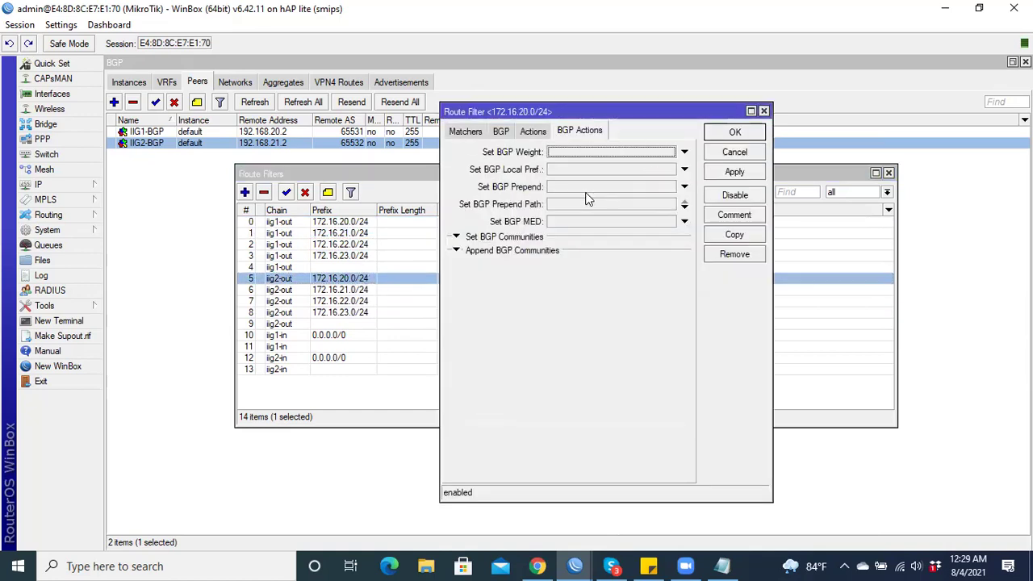
{"action": "left_click", "coordinate": [562, 187]}
{"action": "type", "text": "3"}
{"action": "left_click", "coordinate": [735, 133]}
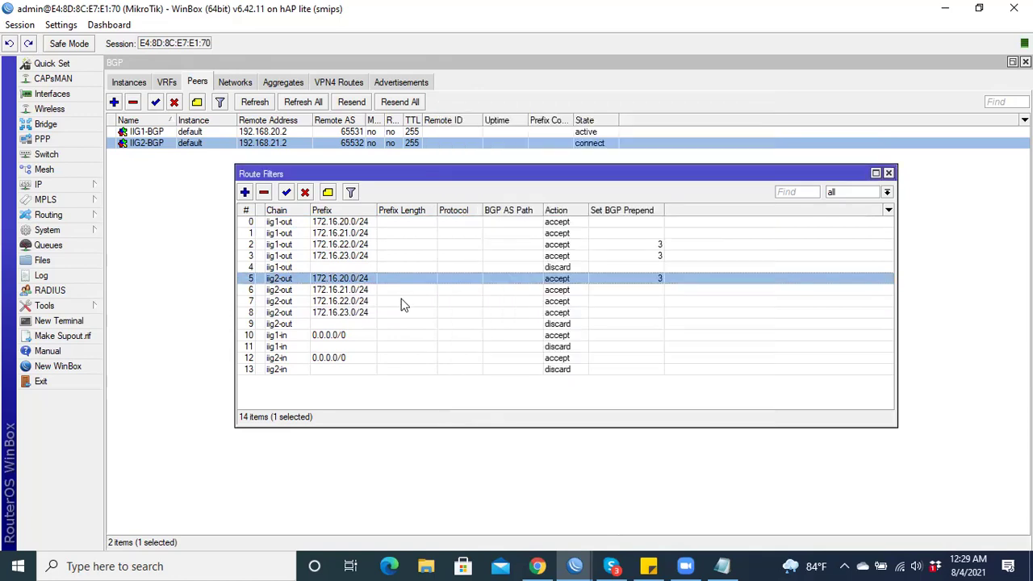
{"action": "double_click", "coordinate": [373, 289]}
{"action": "left_click", "coordinate": [571, 190]}
{"action": "type", "text": "3"}
{"action": "left_click", "coordinate": [734, 132]}
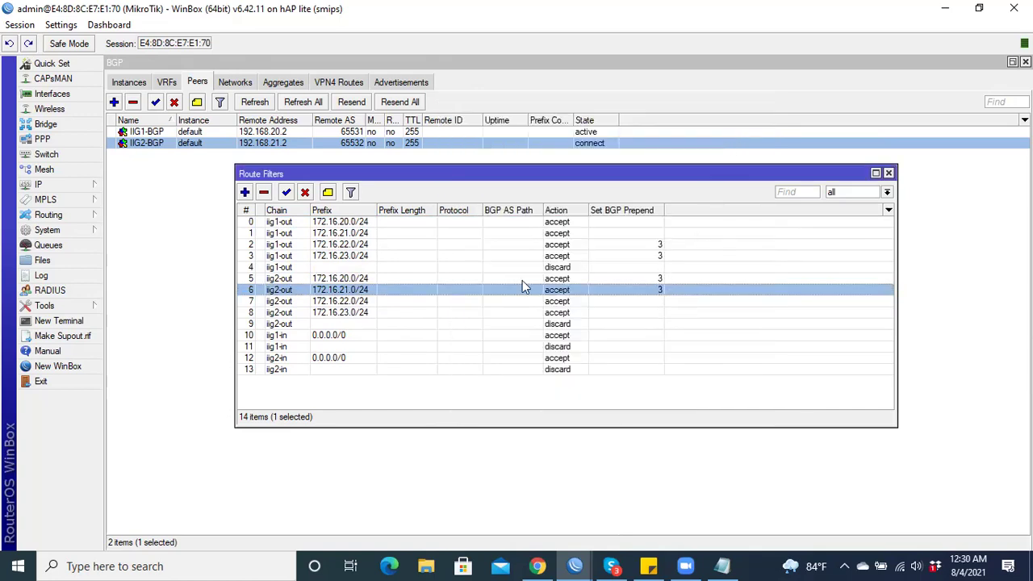
- Compare the BGP Prepend values of matching prefixes across the iig1-out and iig2-out chains
{"action": "left_click", "coordinate": [357, 245]}
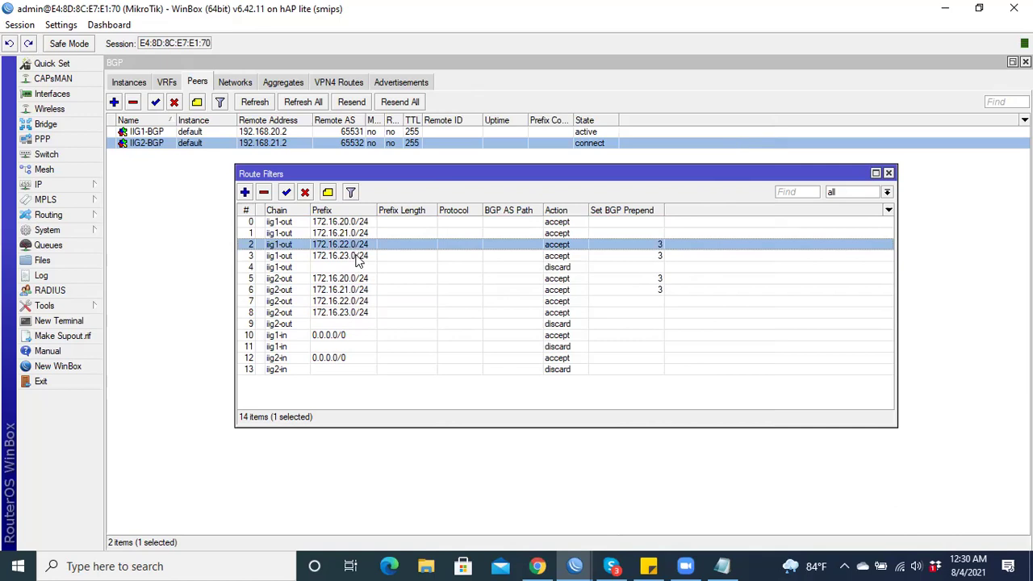
{"action": "left_click", "coordinate": [358, 257]}
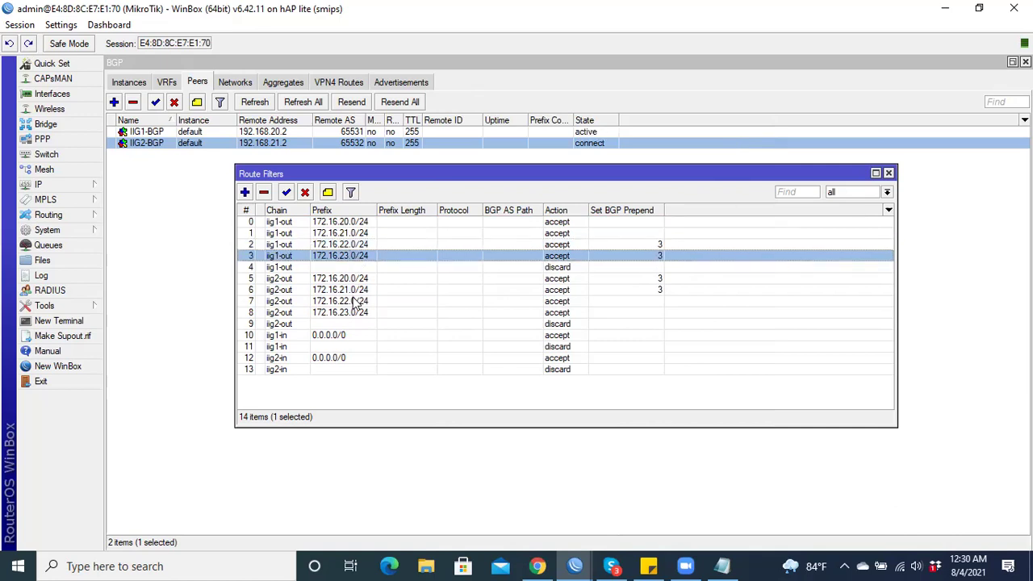
{"action": "left_click", "coordinate": [356, 302]}
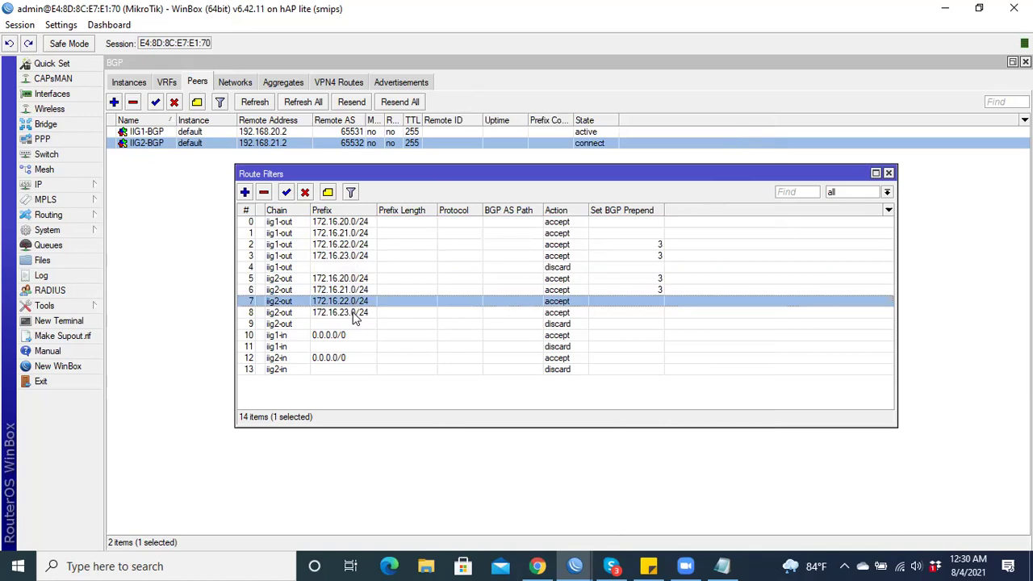
{"action": "left_click", "coordinate": [355, 315]}
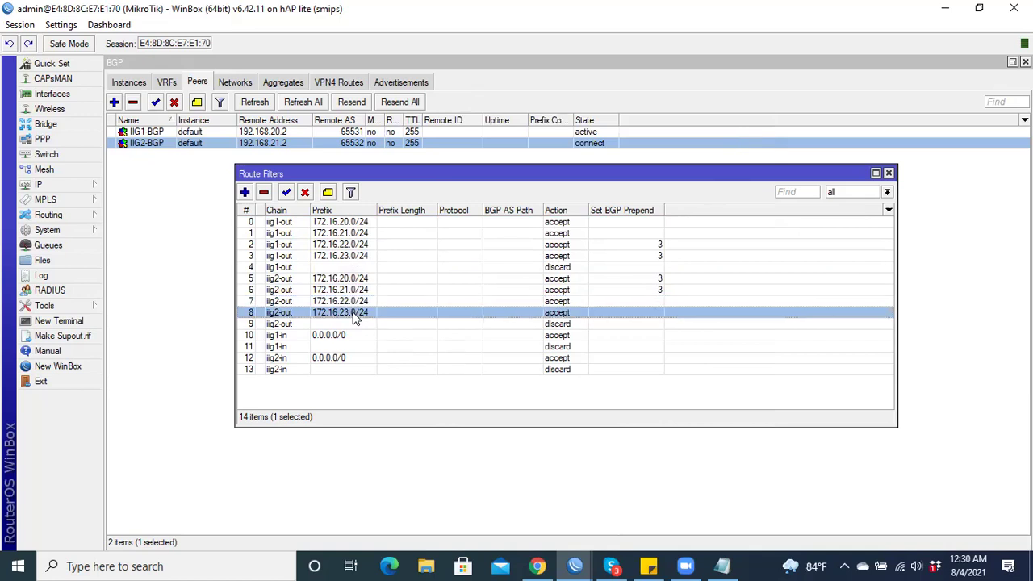
{"action": "left_click", "coordinate": [356, 224]}
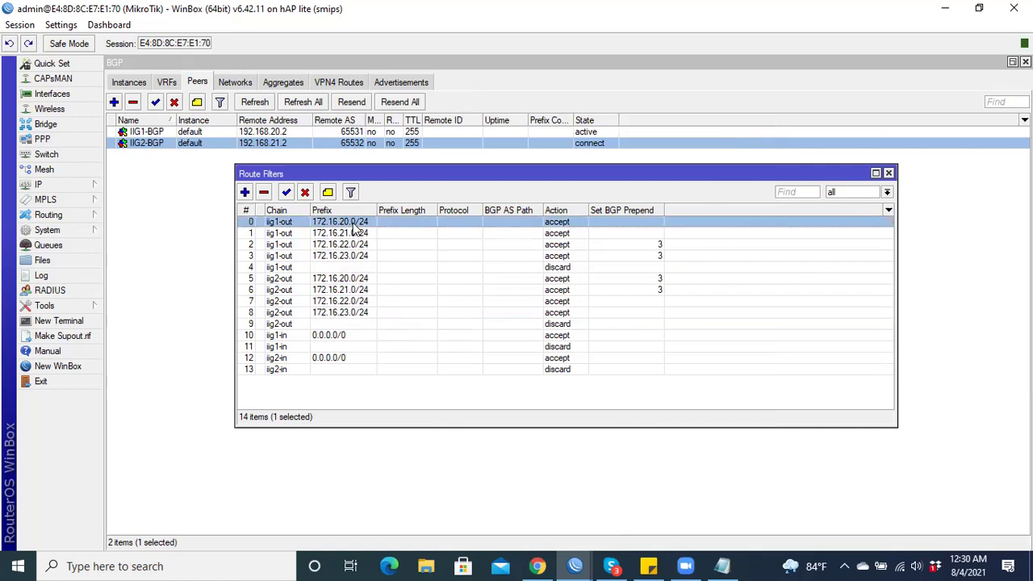
{"action": "left_click", "coordinate": [358, 233]}
{"action": "left_click", "coordinate": [358, 280]}
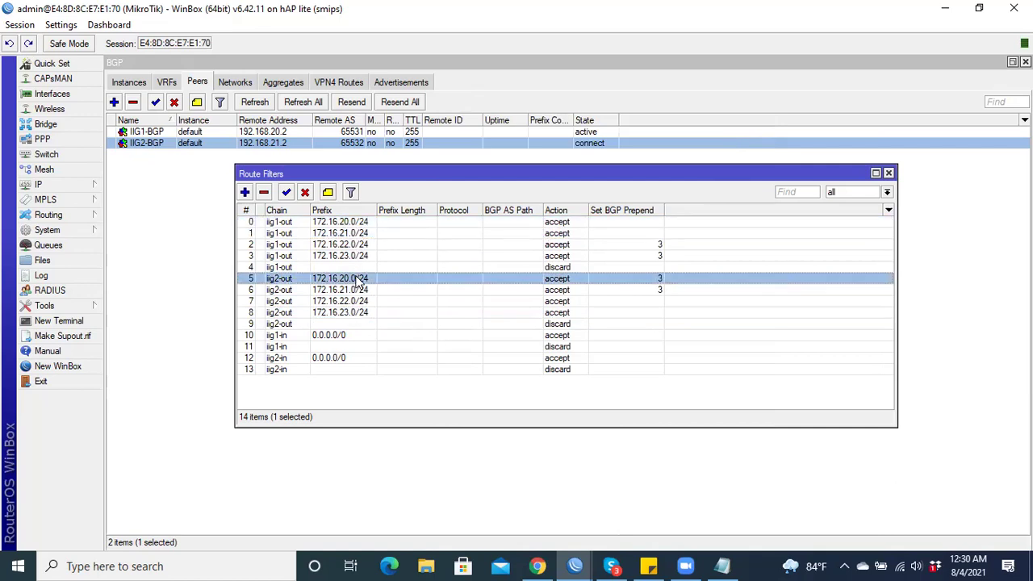
- Review the BGP Prepend settings of the 172.16.21.0/24 rules in iig2-out and iig1-out and the iig1-out rule for 172.16.20.0/24
{"action": "left_click", "coordinate": [358, 289]}
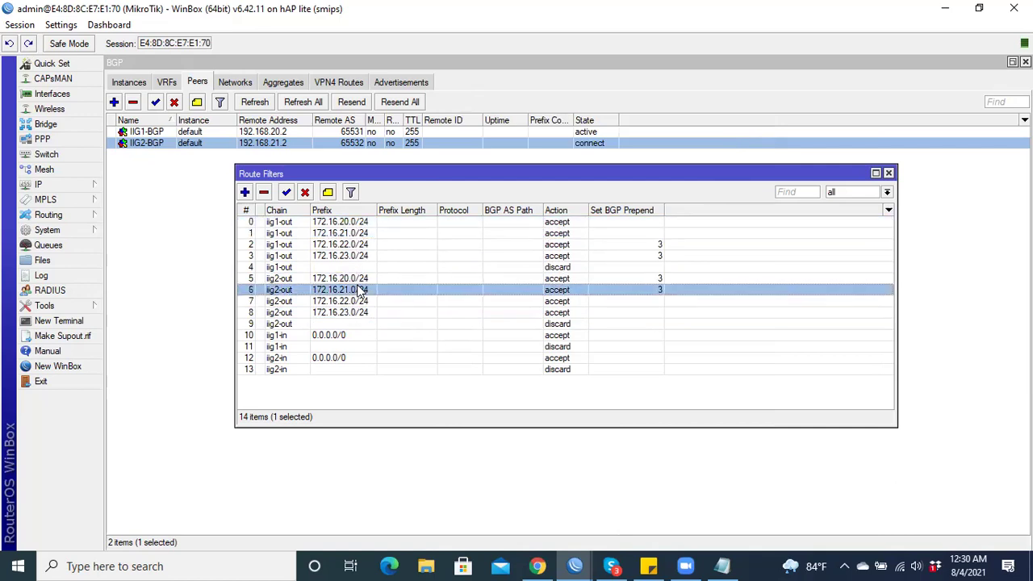
{"action": "left_click", "coordinate": [354, 234]}
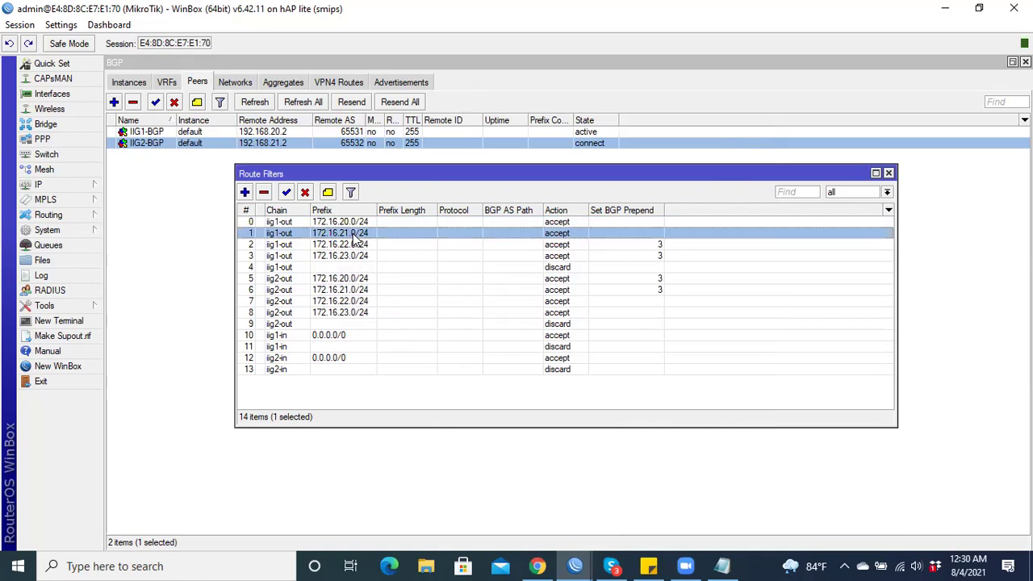
{"action": "left_click", "coordinate": [355, 223]}
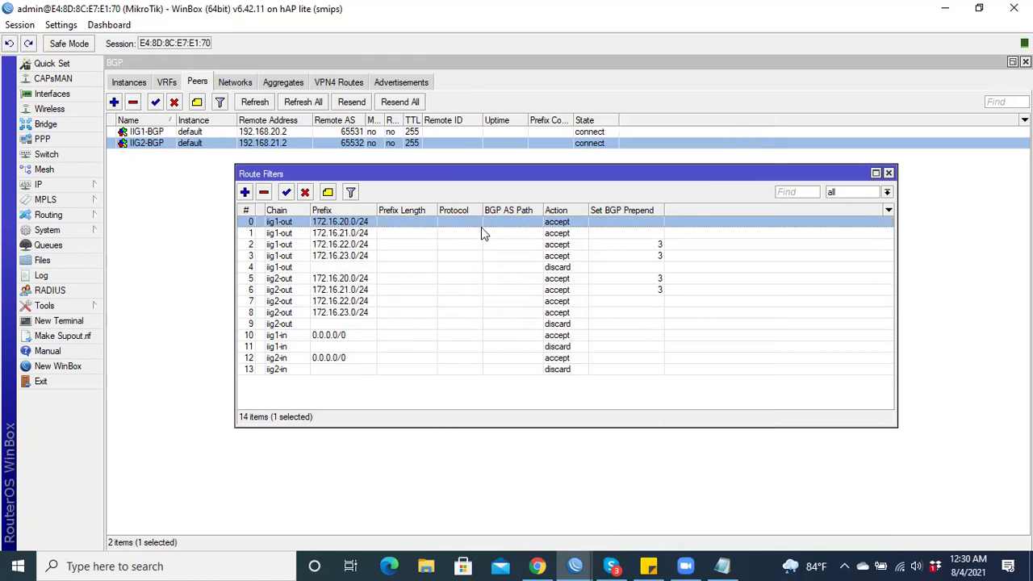
- Set BGP Prepend to 5 on the iig1-out accept rules for 172.16.22.0/24 and 172.16.23.0/24, saving each rule
{"action": "left_click", "coordinate": [651, 245]}
{"action": "double_click", "coordinate": [651, 244]}
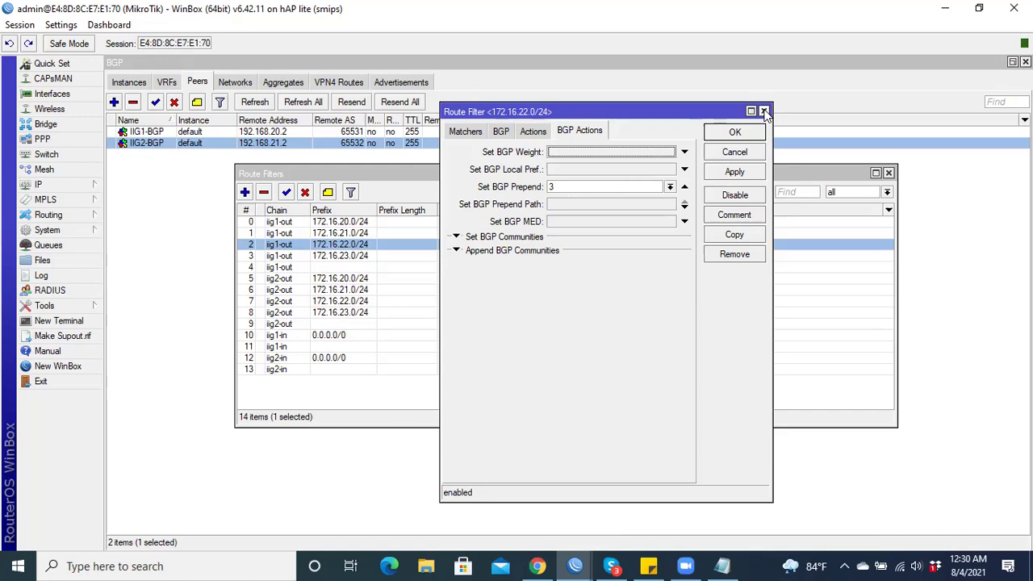
{"action": "double_click", "coordinate": [583, 187]}
{"action": "type", "text": "5"}
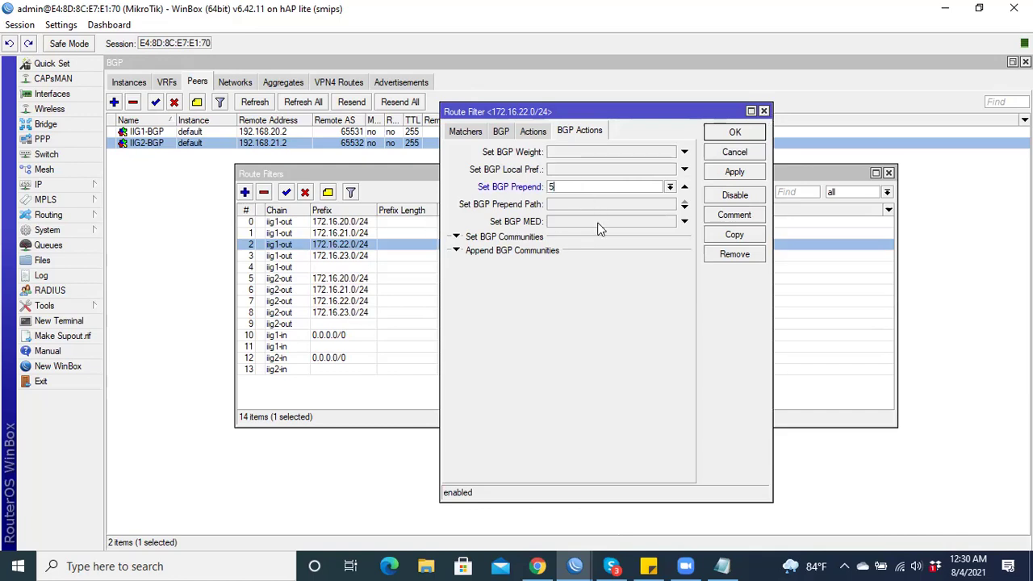
{"action": "left_click", "coordinate": [734, 132]}
{"action": "double_click", "coordinate": [668, 257]}
{"action": "double_click", "coordinate": [559, 189]}
{"action": "type", "text": "5"}
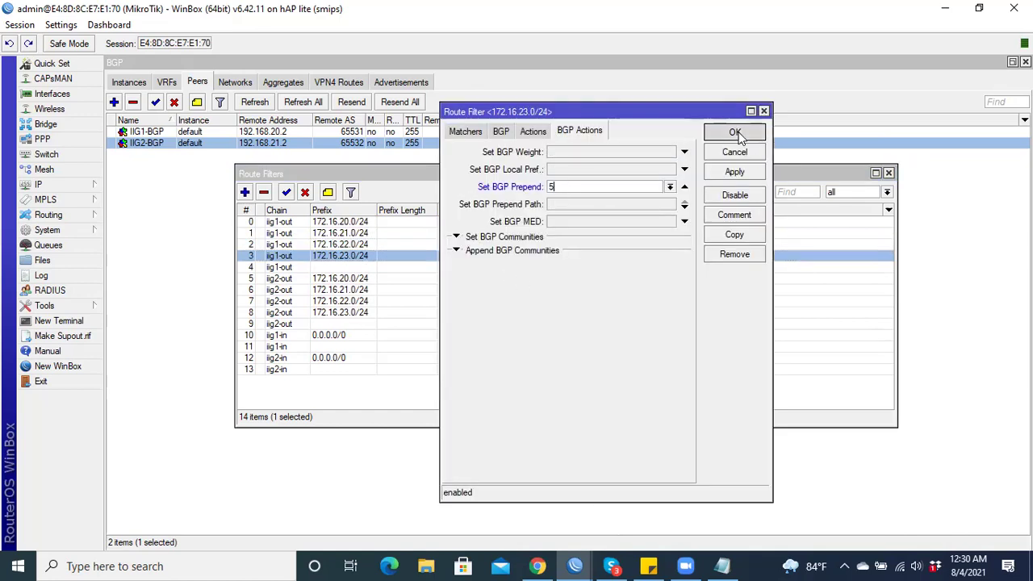
{"action": "left_click", "coordinate": [737, 136]}
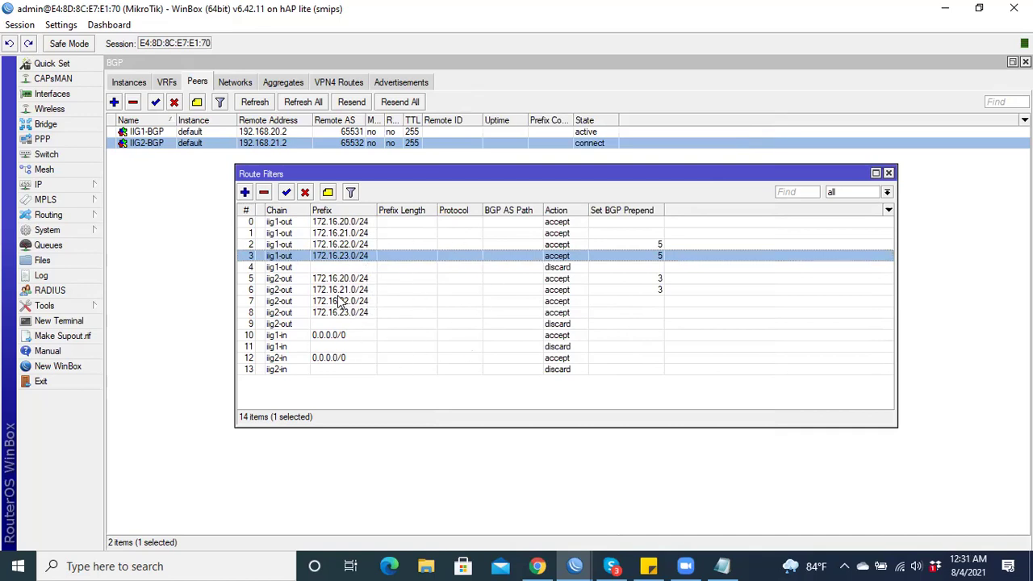
- Compare the prepend values of the iig1-out rules with the iig2-out rules for 172.16.20.0/24 and 172.16.21.0/24
{"action": "left_click", "coordinate": [352, 223]}
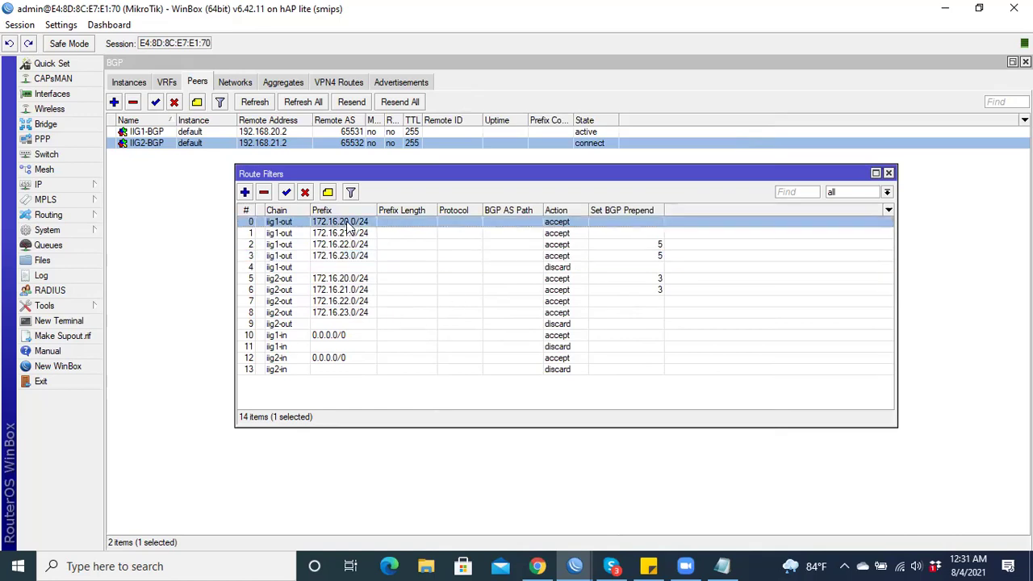
{"action": "left_click", "coordinate": [354, 233]}
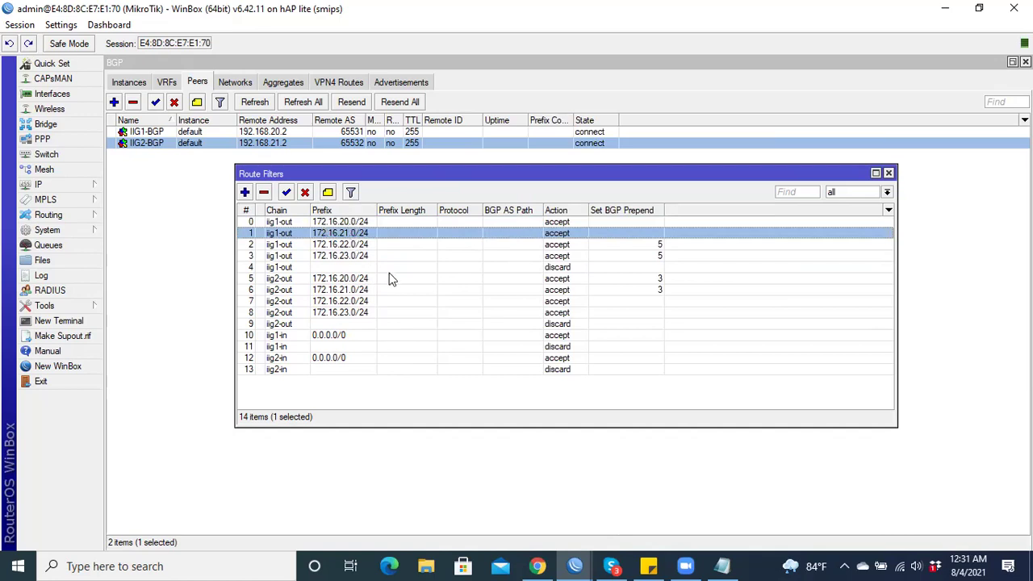
{"action": "left_click", "coordinate": [355, 279]}
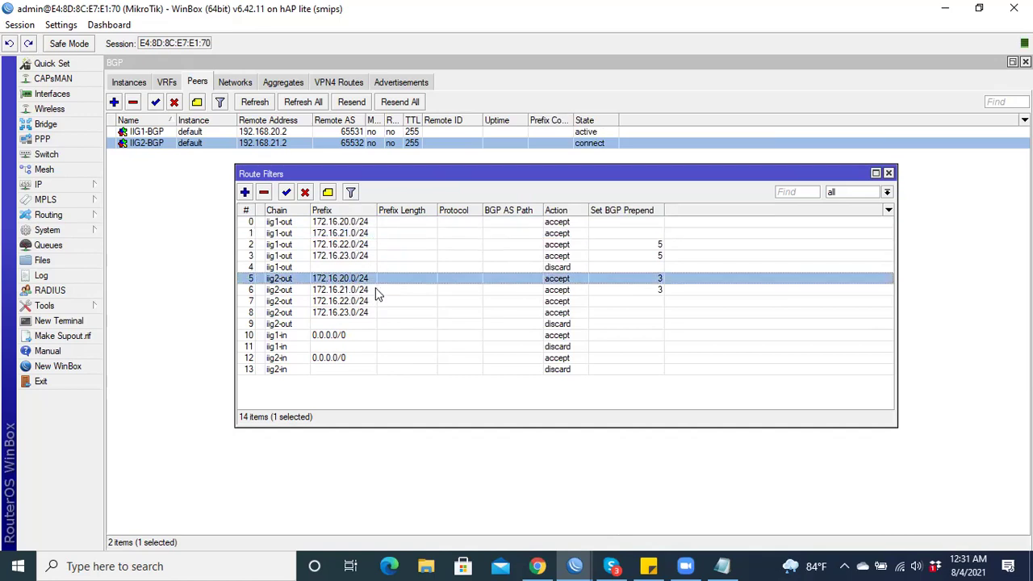
{"action": "left_click", "coordinate": [661, 291]}
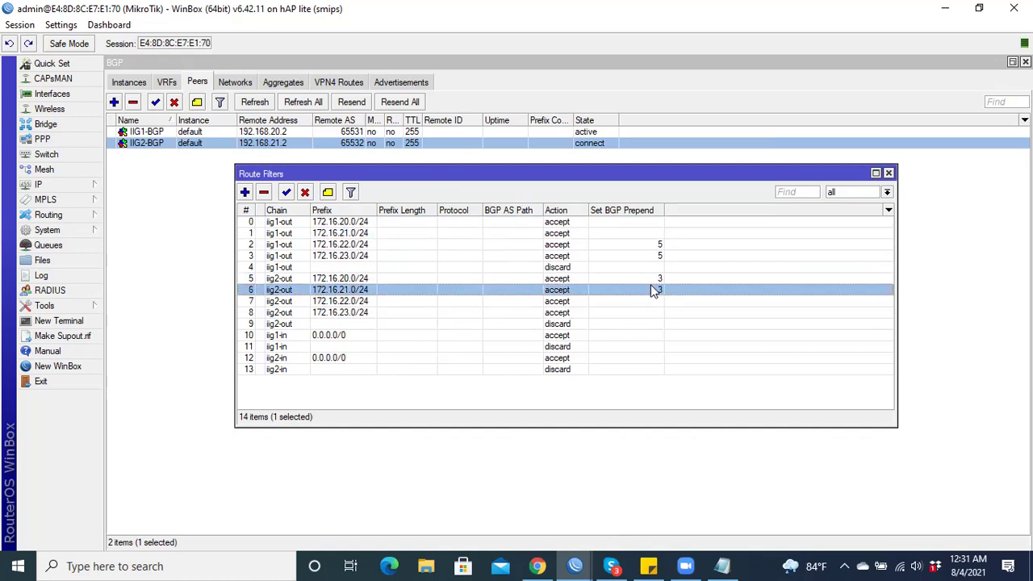
{"action": "left_click", "coordinate": [661, 275]}
{"action": "left_click", "coordinate": [660, 288]}
{"action": "left_click", "coordinate": [658, 256]}
{"action": "left_click", "coordinate": [659, 244]}
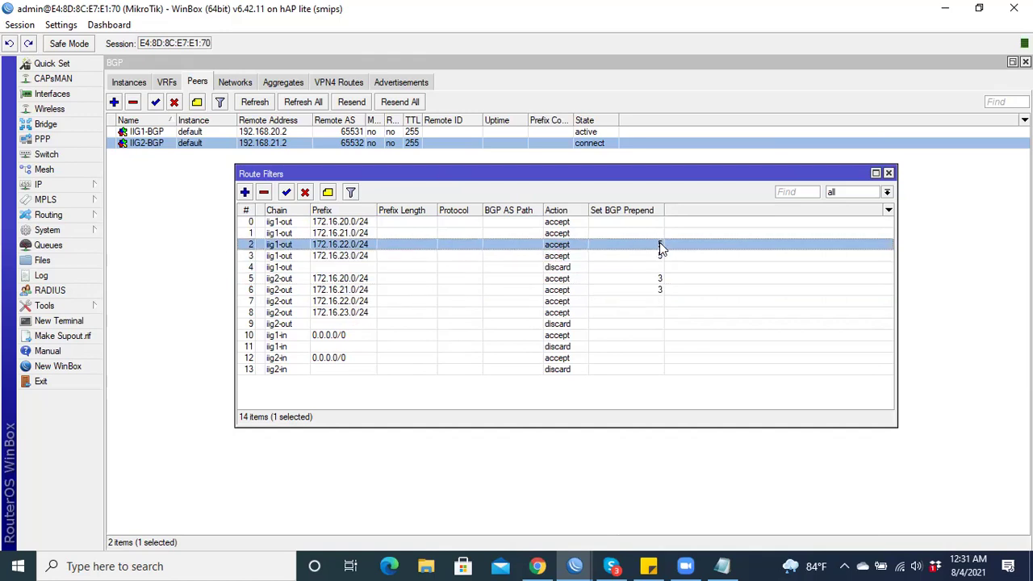
{"action": "left_click", "coordinate": [655, 257]}
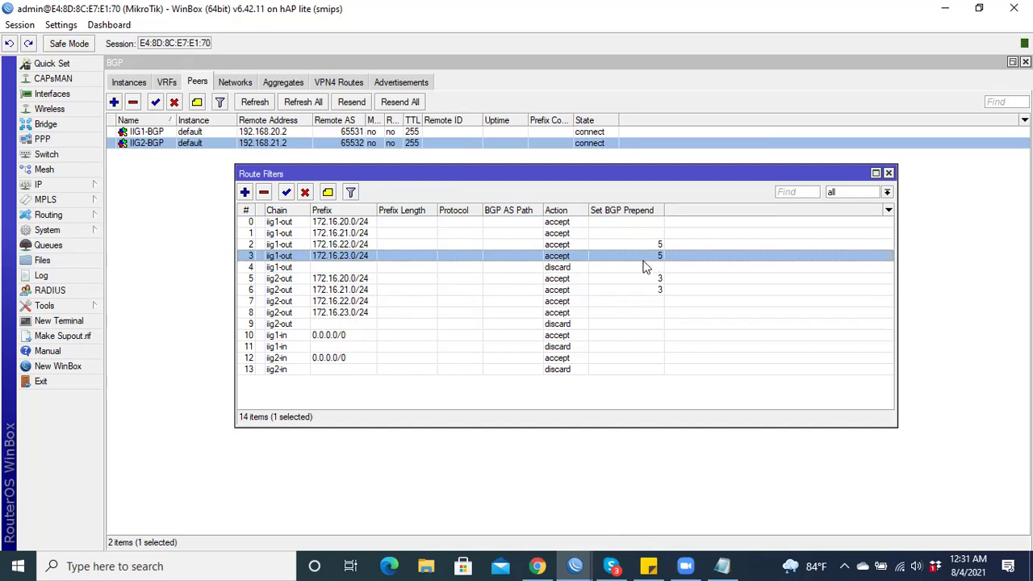
{"action": "left_click", "coordinate": [658, 244]}
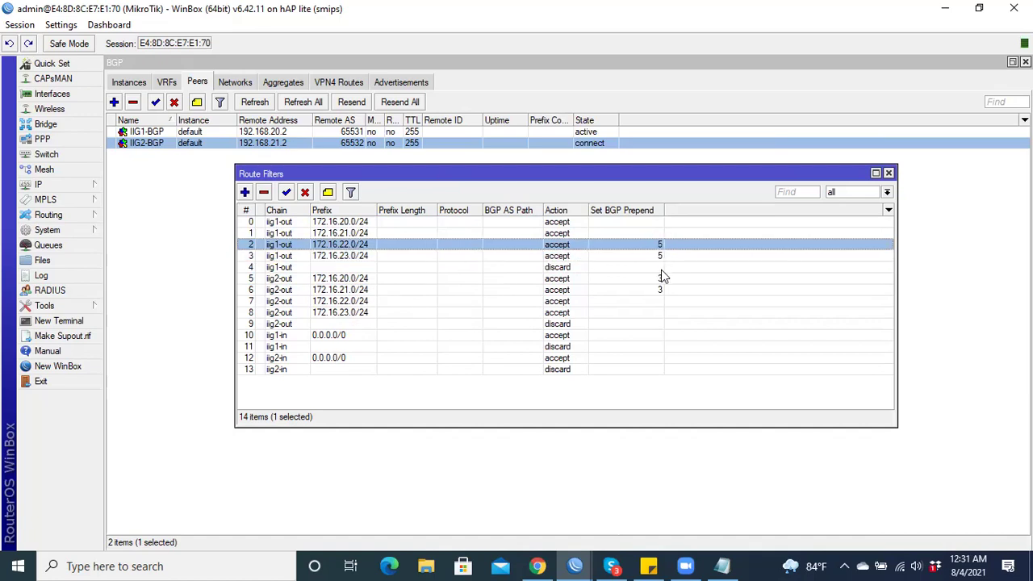
- Close the Route Filters and BGP windows, and add the CPU indicator to the router session's header bar
{"action": "left_click", "coordinate": [889, 172]}
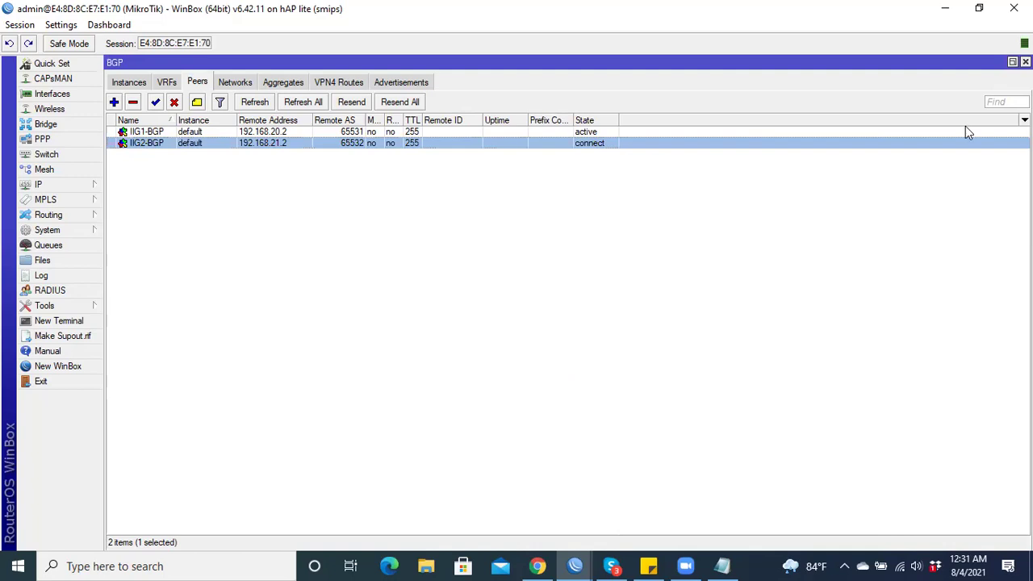
{"action": "right_click", "coordinate": [999, 47]}
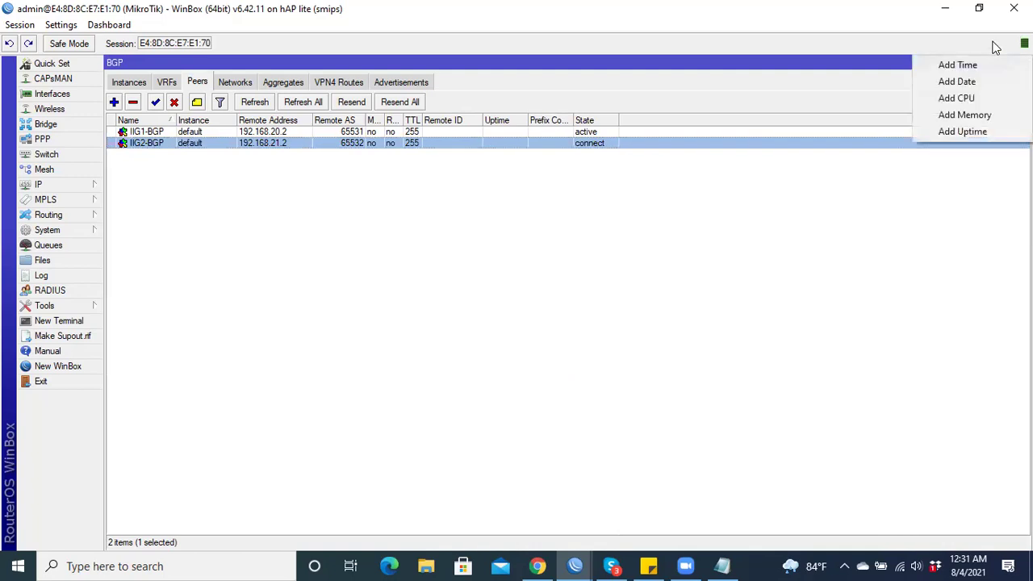
{"action": "left_click", "coordinate": [982, 98]}
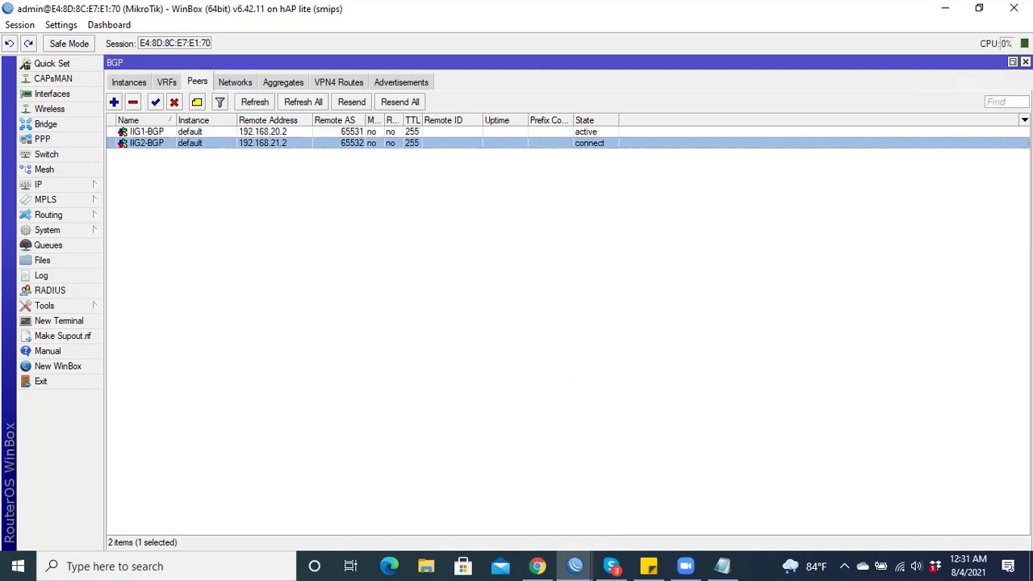
{"action": "left_click", "coordinate": [1026, 62]}
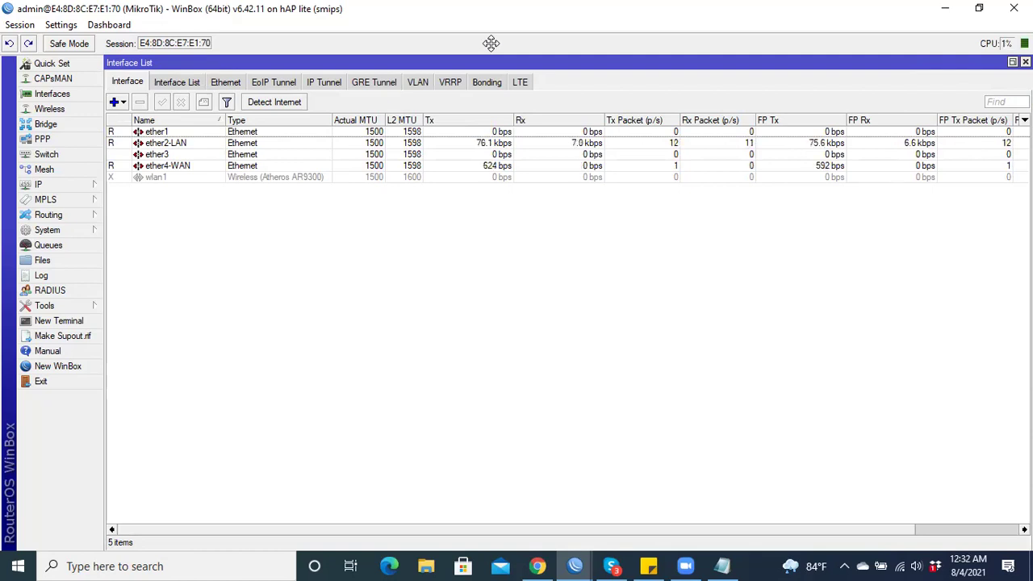
- Open a new WinBox login window and minimize it
{"action": "left_click", "coordinate": [57, 366]}
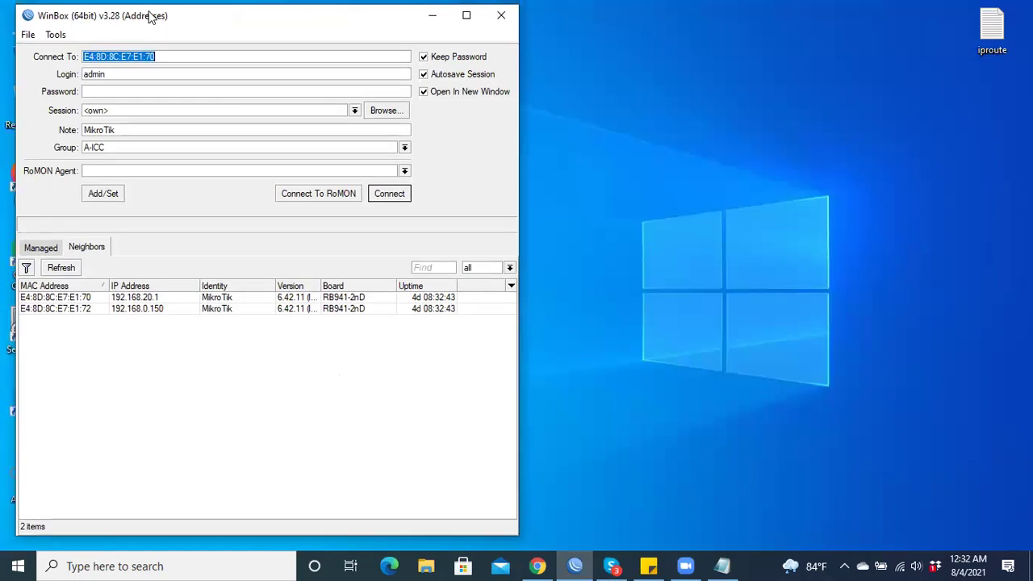
{"action": "left_click", "coordinate": [436, 20]}
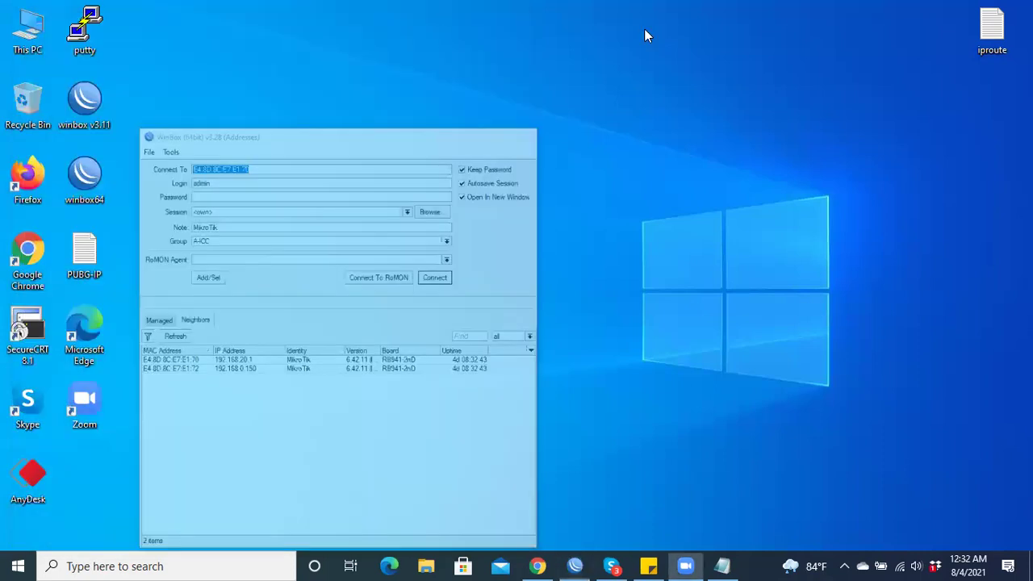